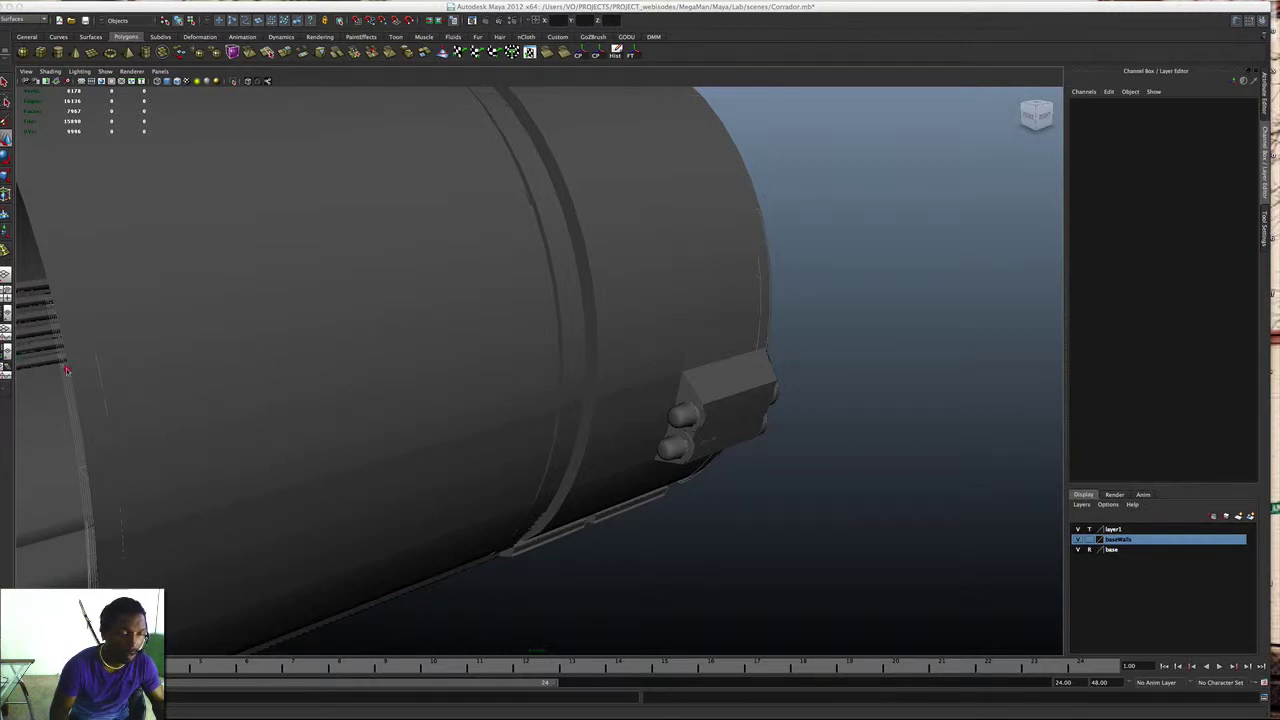
Step: Set the layer1 and base layers back to normal display by clearing their template and reference modes
left_click_drag(66, 371, 99, 359, "alt")
left_click_drag(197, 374, 255, 452, "alt")
left_click(371, 414)
left_click_drag(311, 381, 226, 341, "alt")
left_click(120, 306)
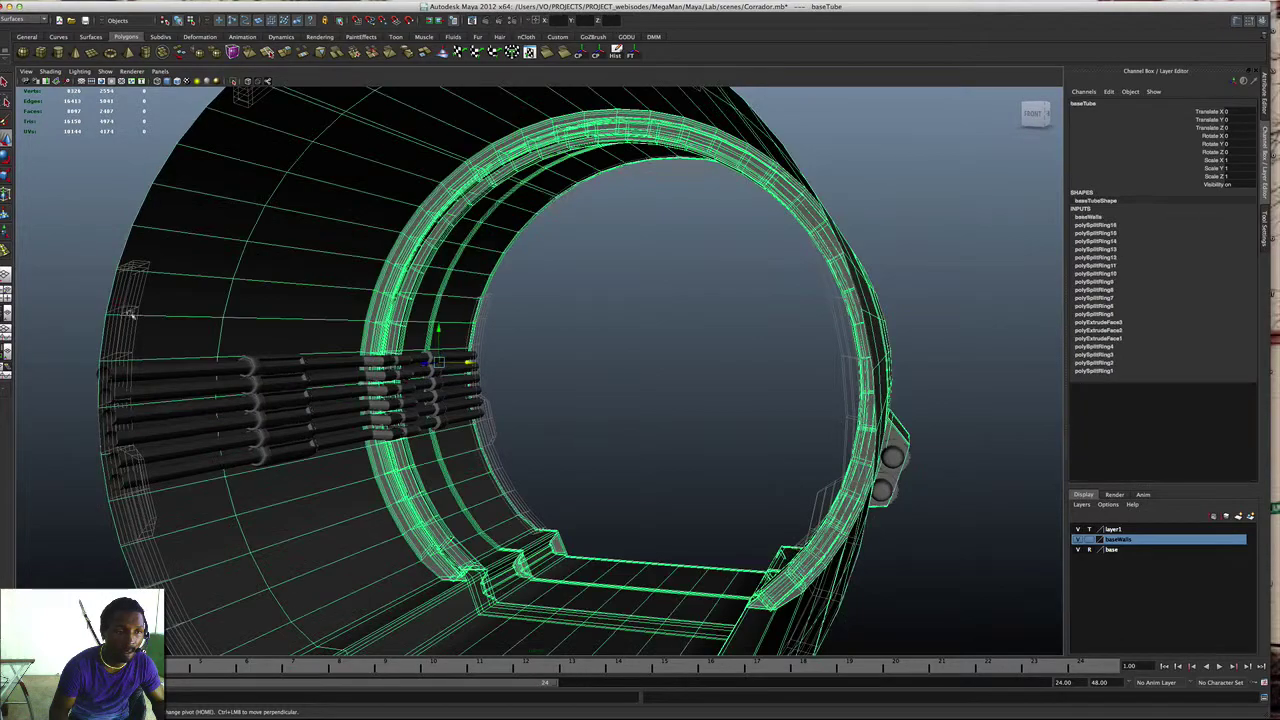
left_click_drag(130, 312, 200, 328, "alt")
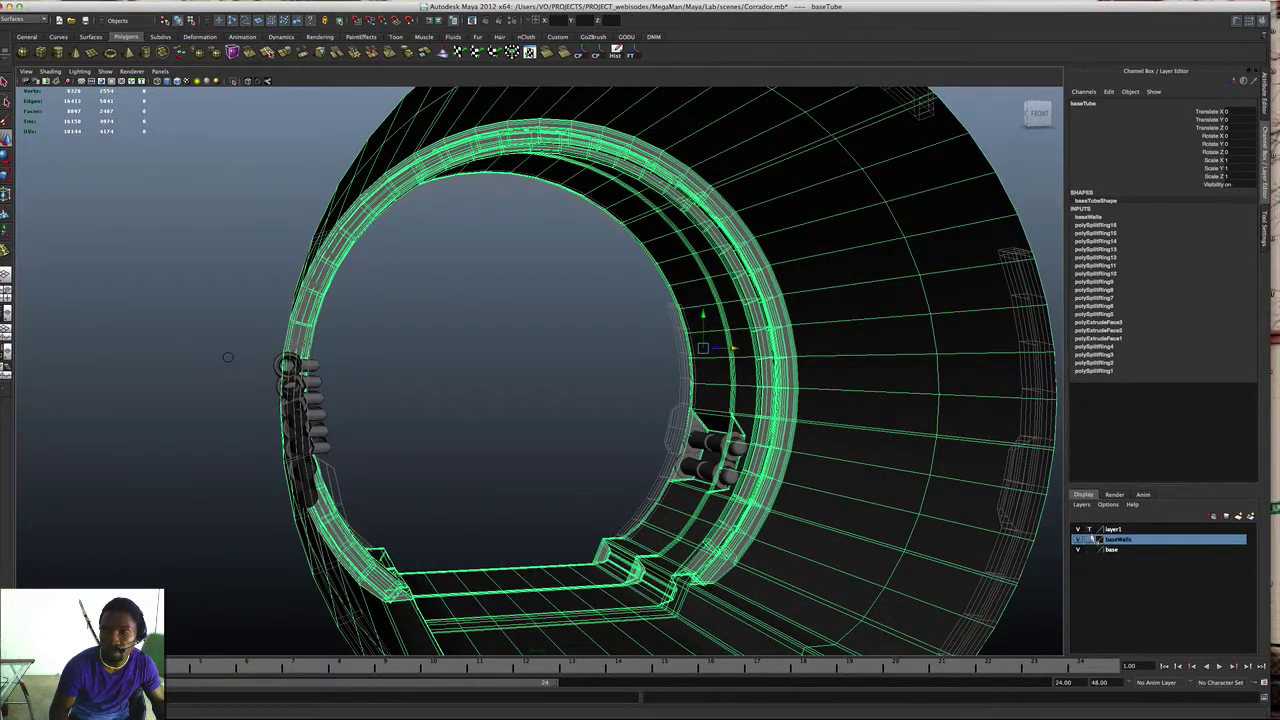
left_click(1090, 539)
left_click(1012, 472)
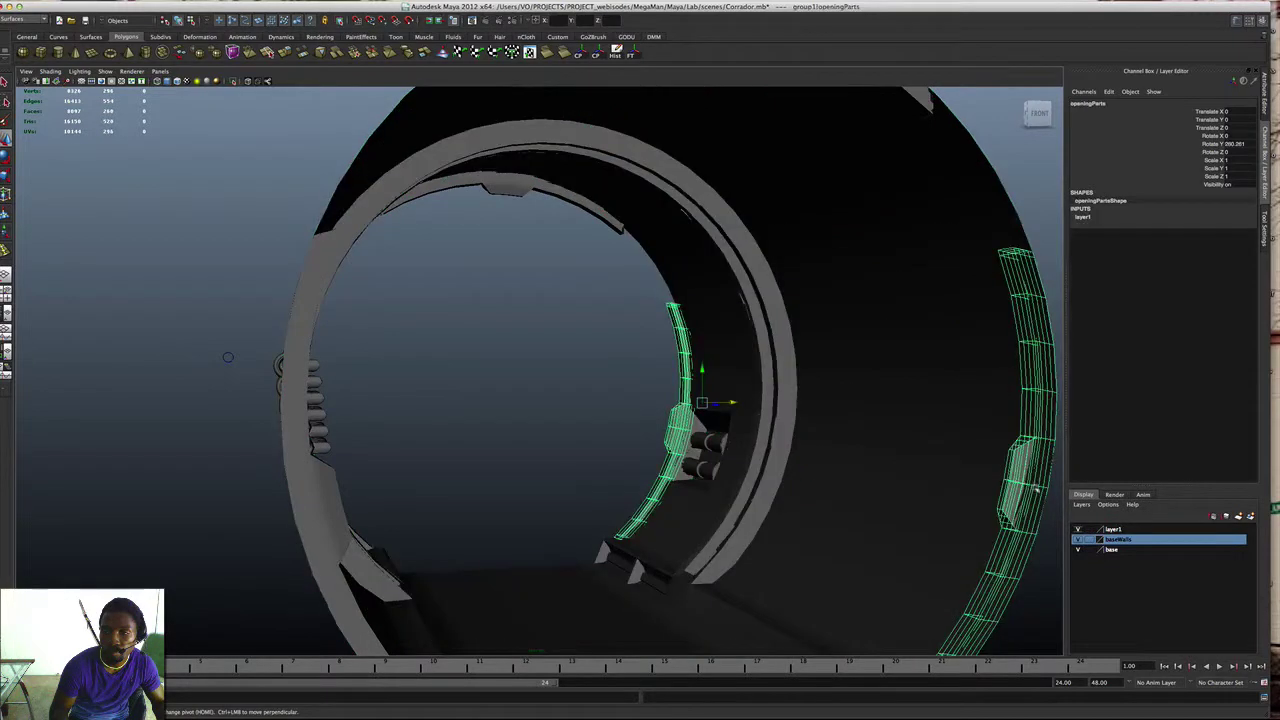
Step: Select the baseTube mesh and examine its wall edges around the ring grooves and the pipe recess
left_click_drag(1012, 472, 750, 470, "alt")
scroll(916, 492, "up", 3)
left_click(702, 401)
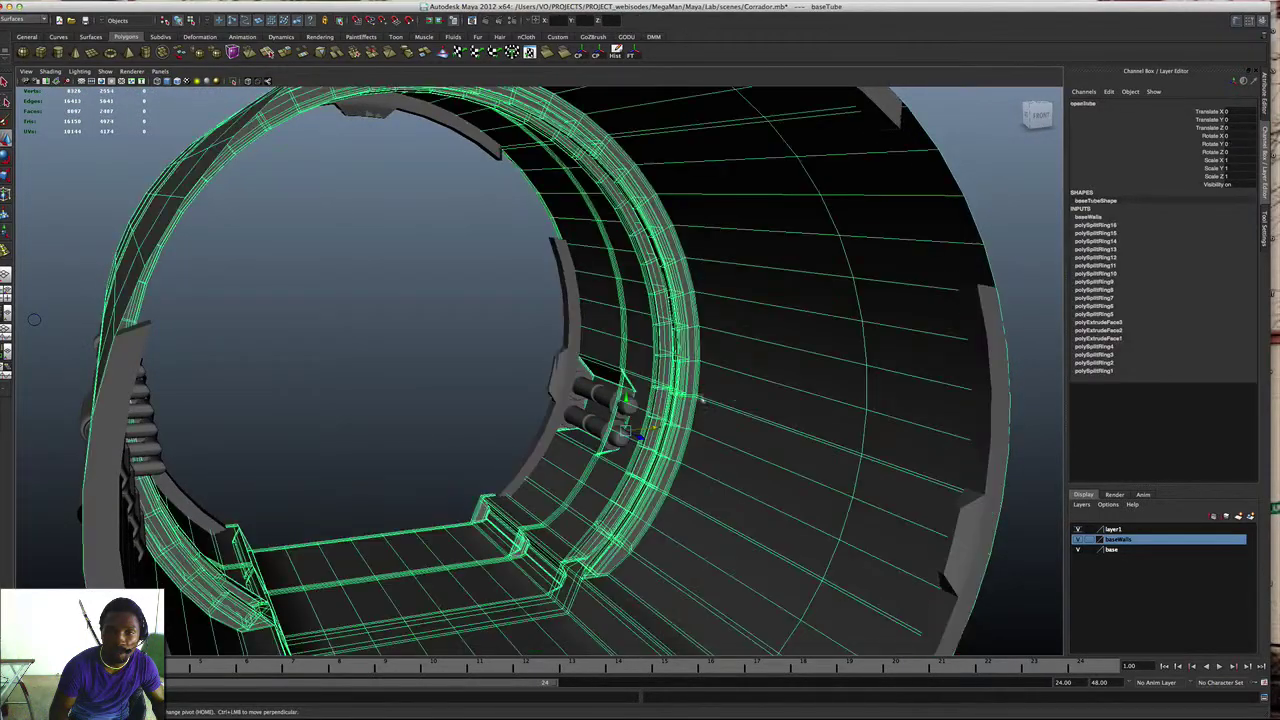
scroll(736, 399, "down", 3)
left_click_drag(736, 399, 658, 330, "alt")
scroll(724, 400, "up", 3)
scroll(749, 404, "up", 5)
scroll(737, 394, "up", 5)
left_click(659, 331)
scroll(486, 291, "up", 2)
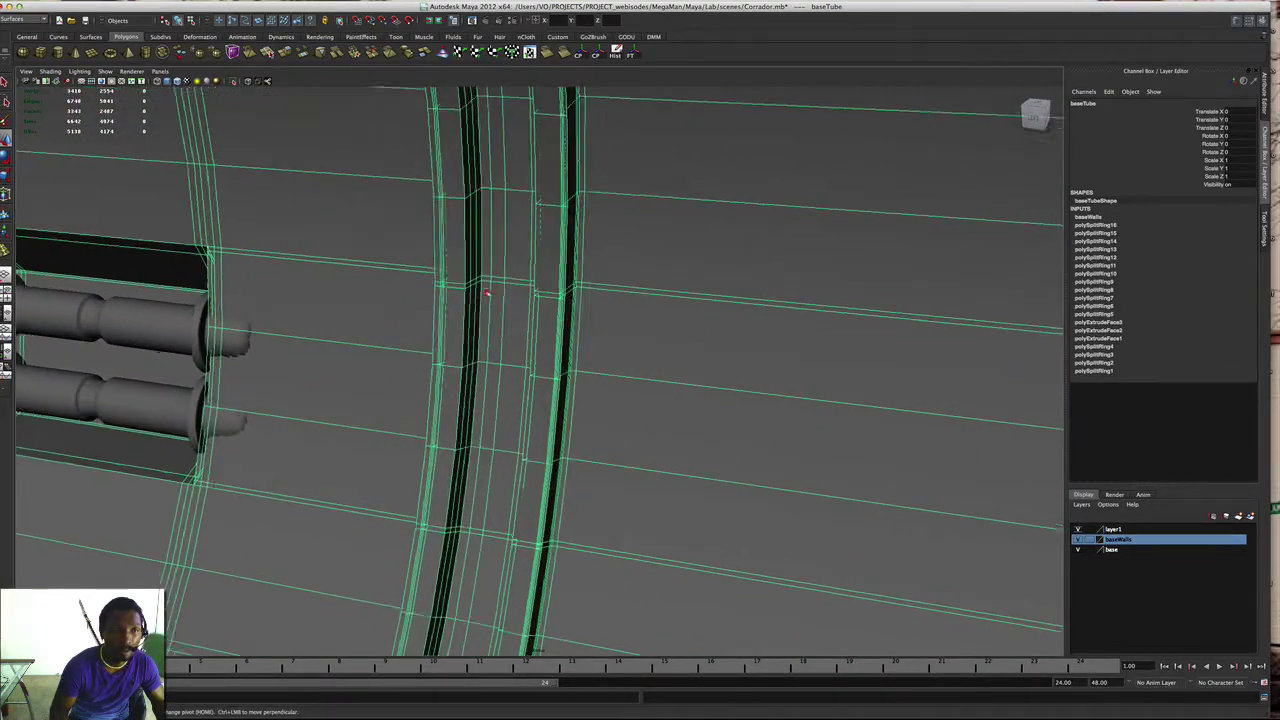
scroll(202, 267, "up", 5)
scroll(381, 290, "down", 3)
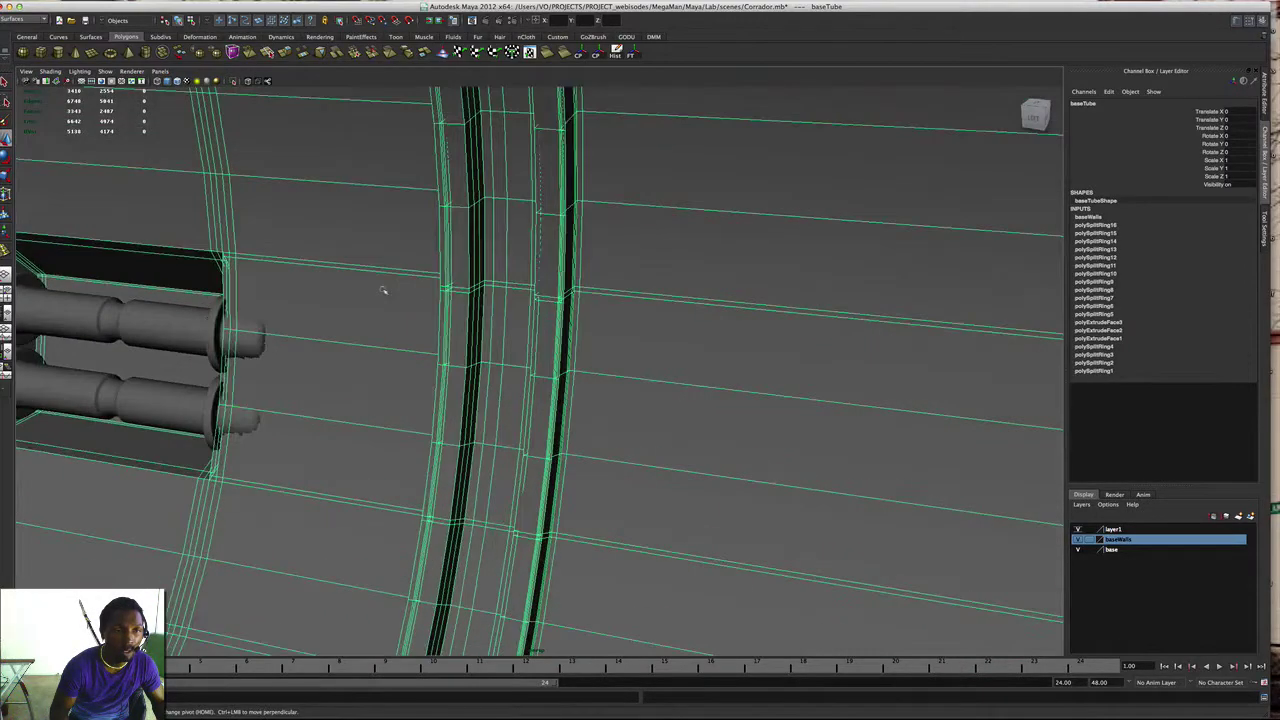
left_click_drag(383, 286, 471, 289, "alt")
scroll(580, 295, "up", 2)
left_click_drag(580, 295, 357, 266, "alt")
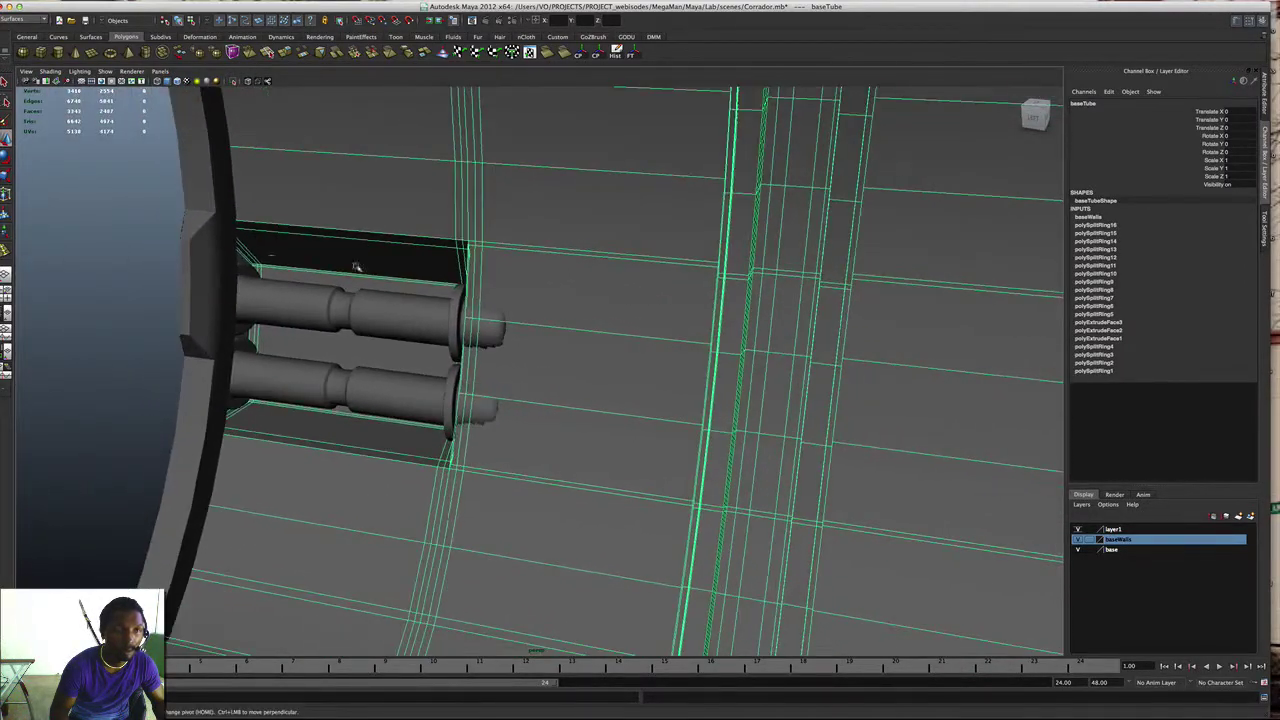
Step: Try to draw an EP curve across the wall near the pipe recess
left_click(90, 37)
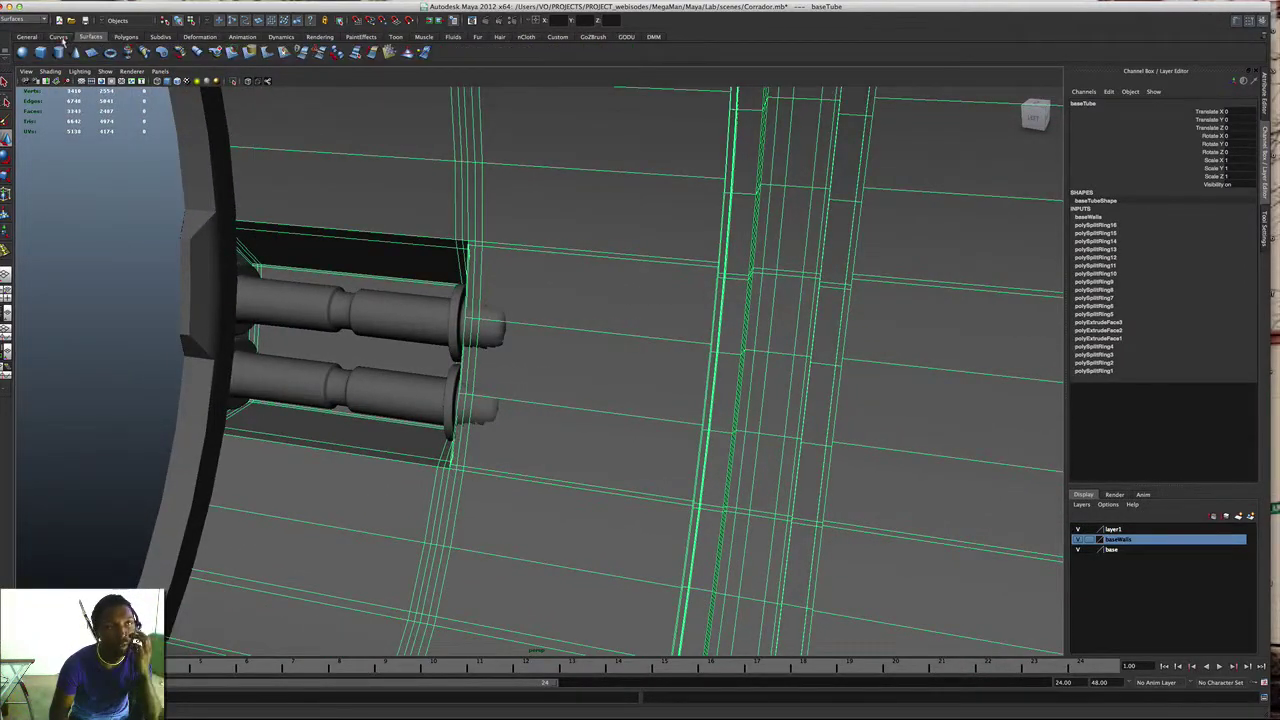
left_click(59, 37)
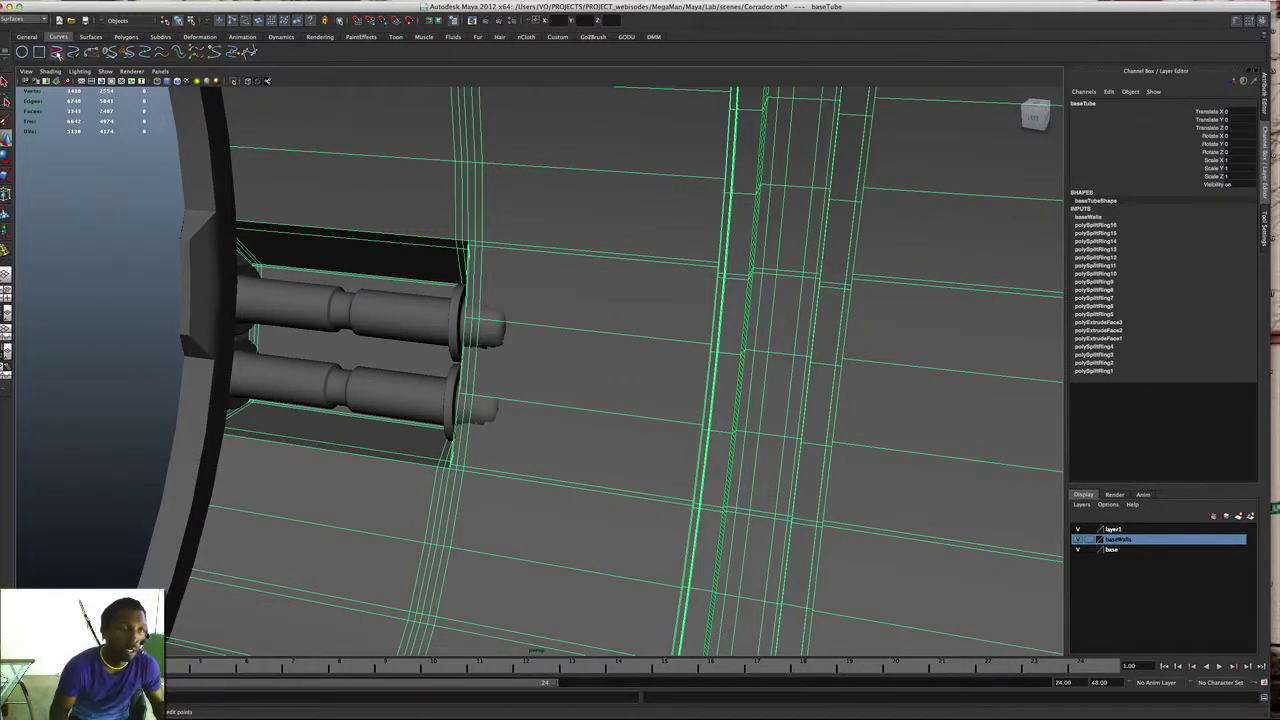
left_click(57, 52)
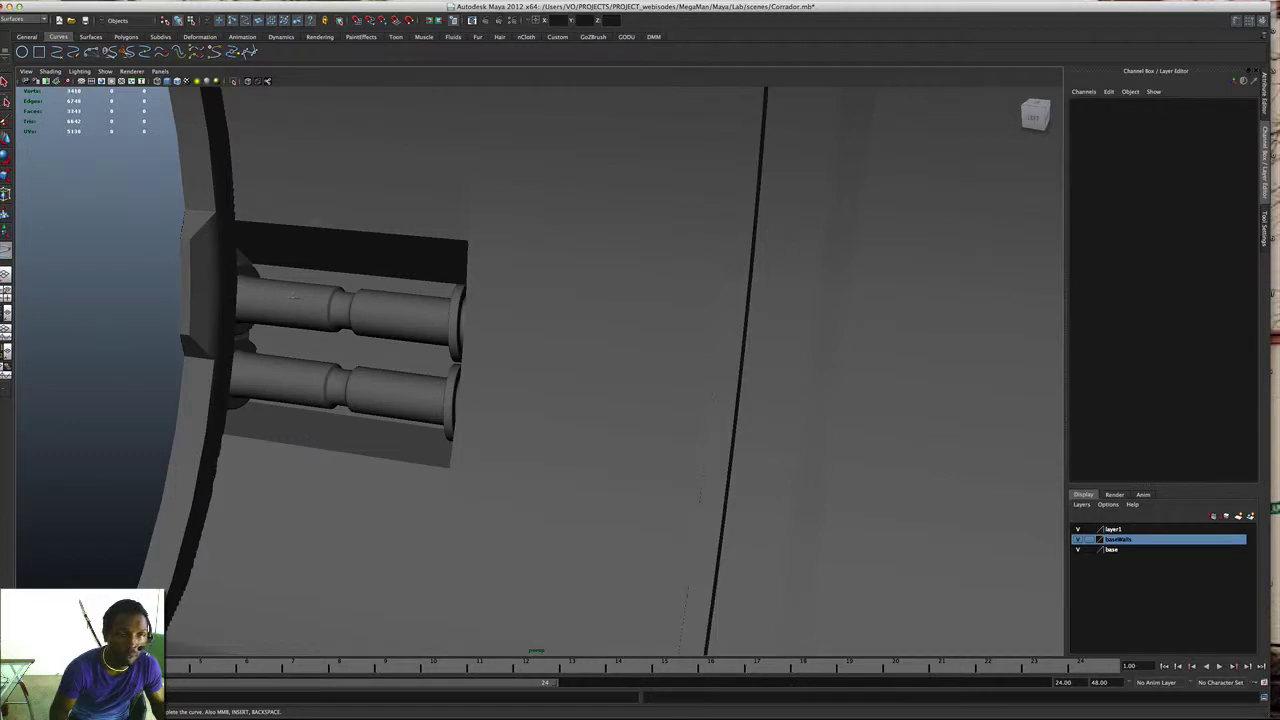
left_click(321, 216)
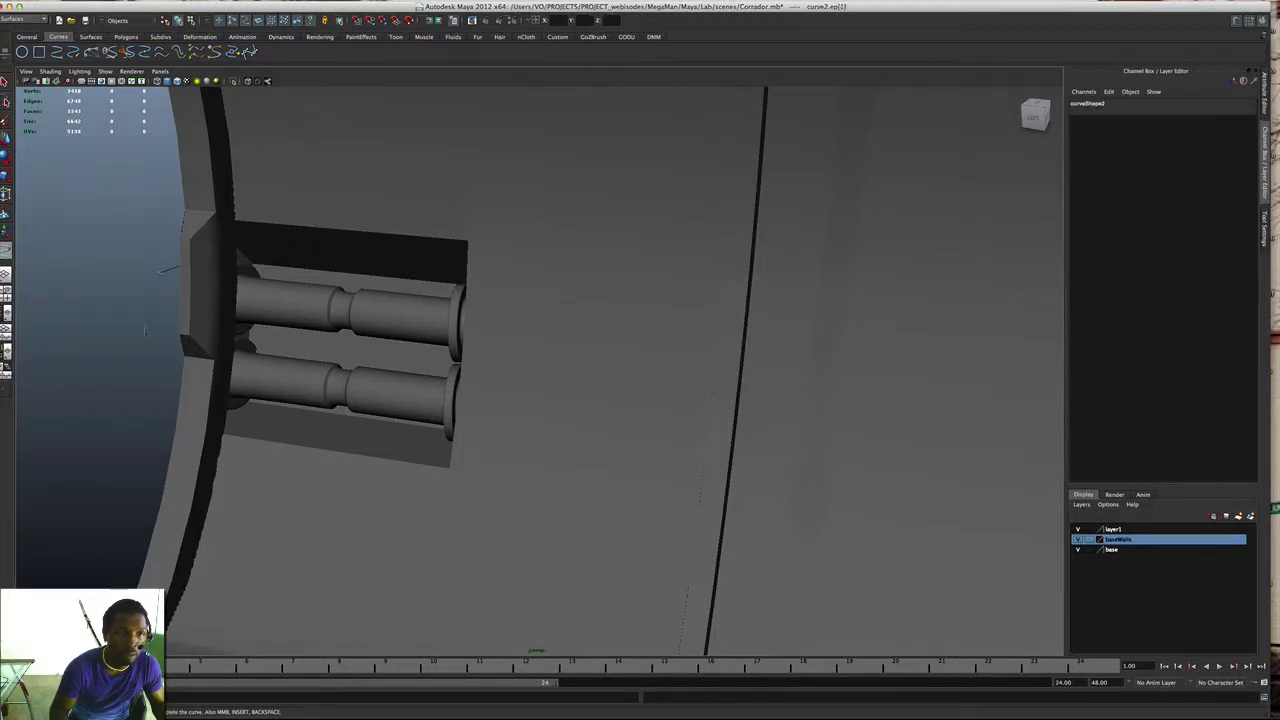
left_click(145, 330)
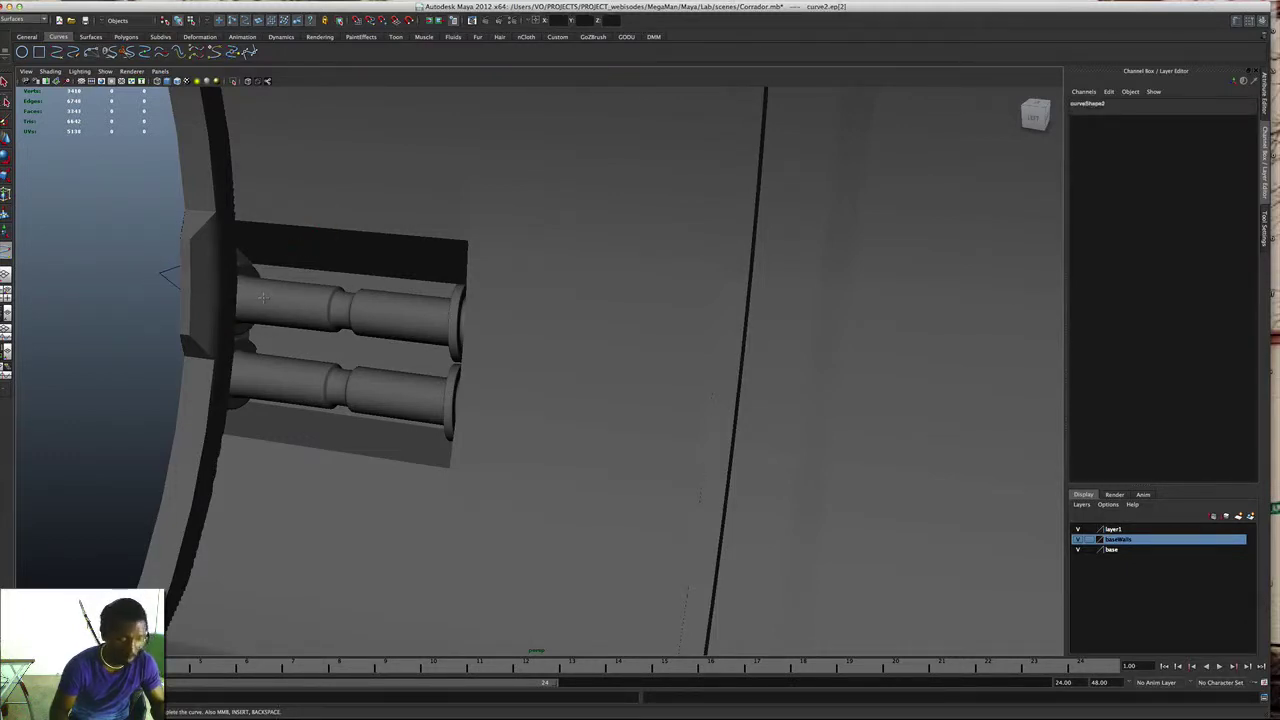
Step: Switch the viewport to wireframe display and undo the misplaced curve points
key("3")
key("4")
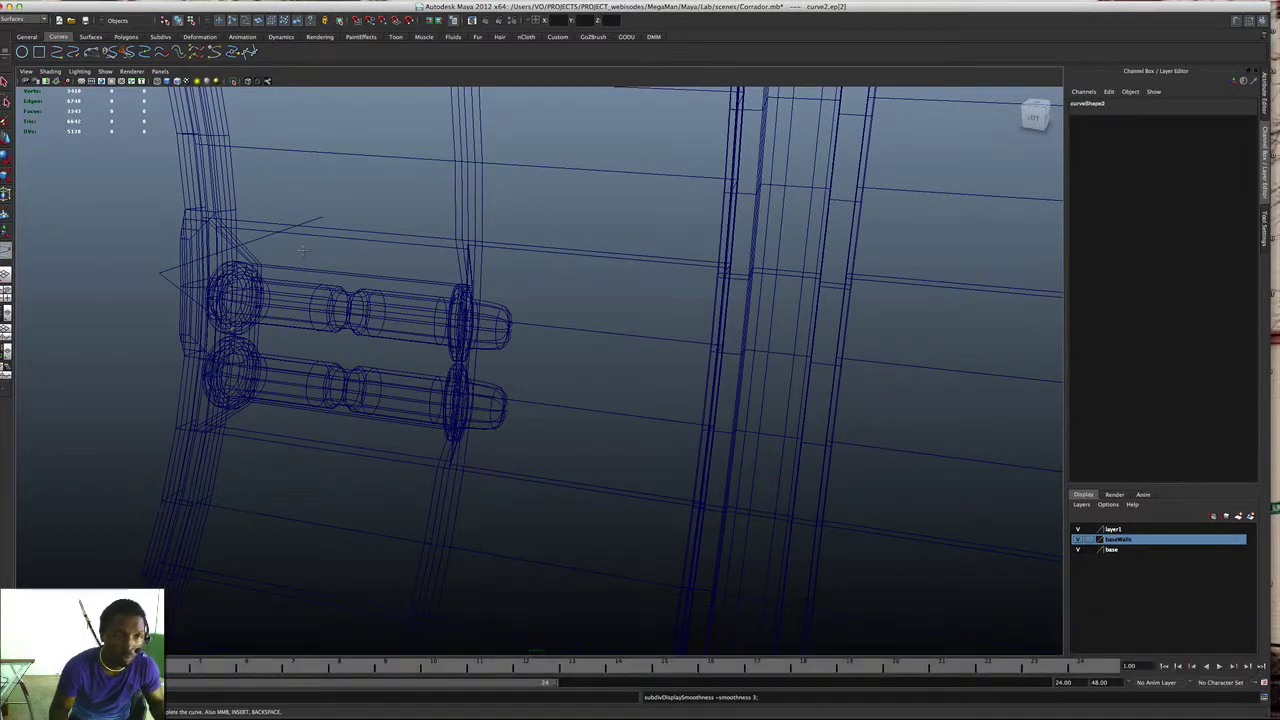
key("super+z")
key("super+z")
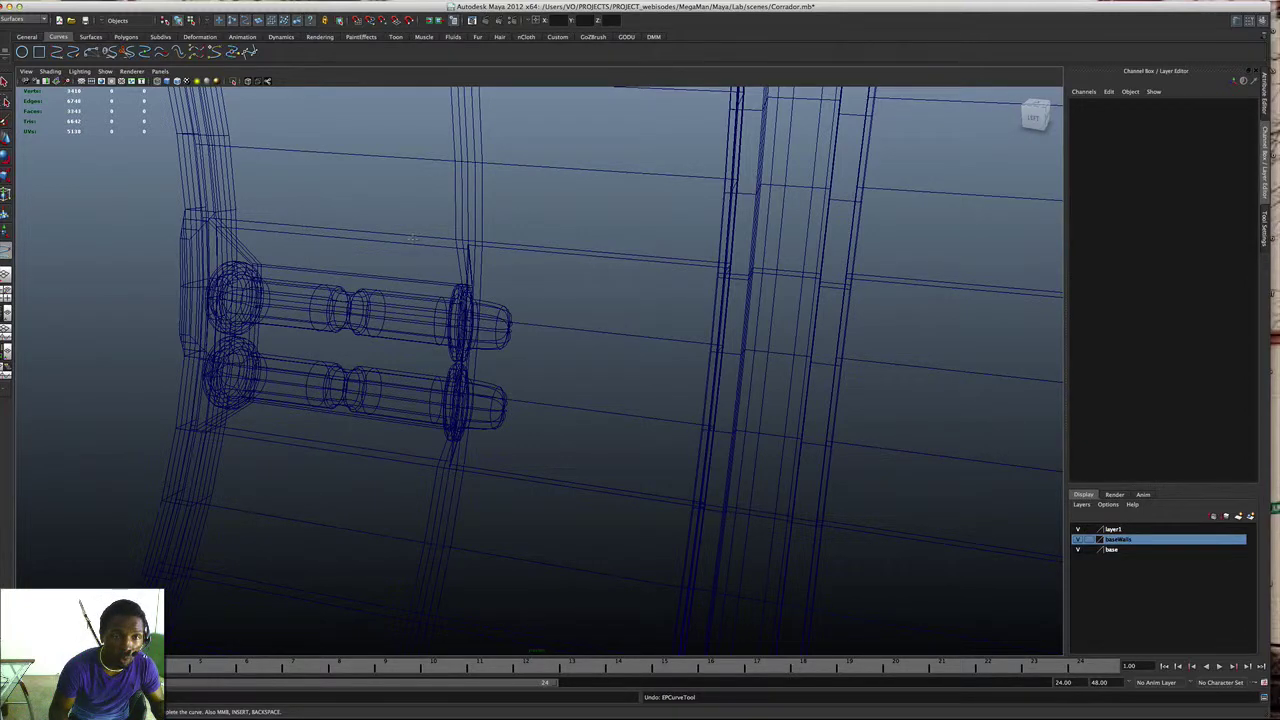
Step: Draw a roughly straight four-point EP curve along the tube wall, just above the pipe recess
left_click(388, 218)
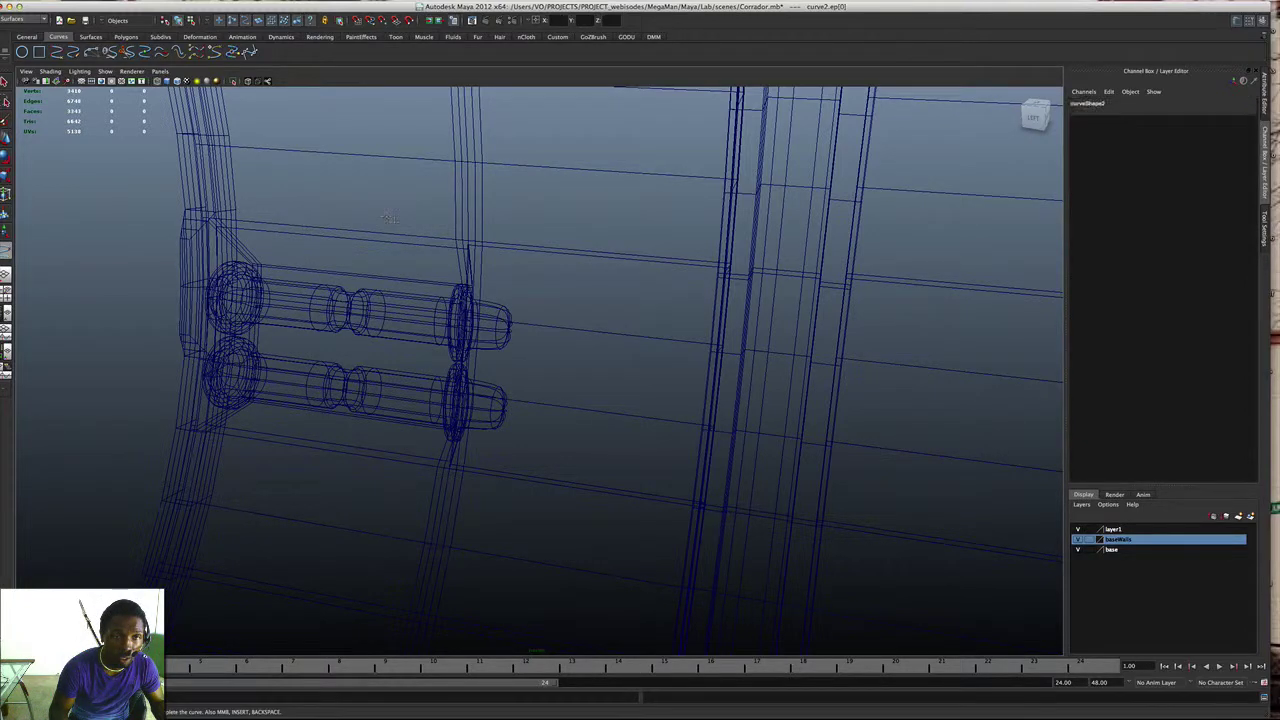
left_click(505, 229)
left_click(636, 238)
left_click(726, 241)
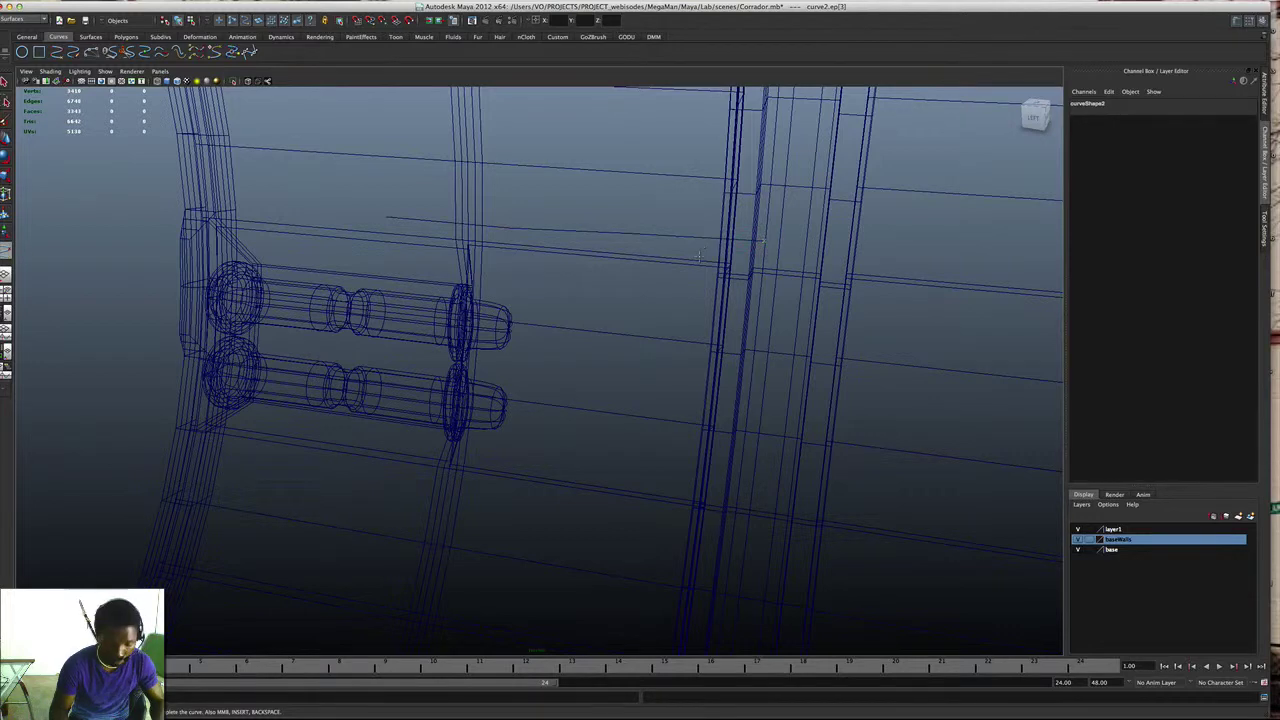
key("Return")
Step: Switch the new curve to control vertex editing and select its first vertex
right_click(390, 218)
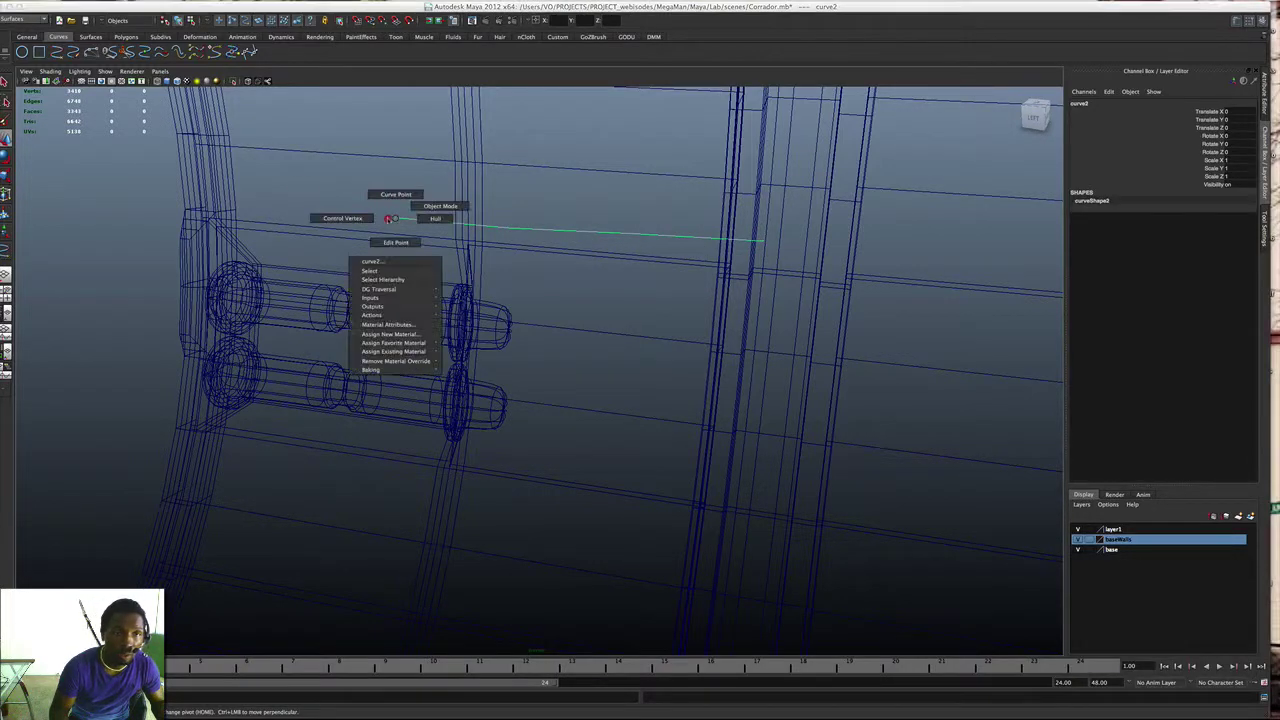
right_click_drag(390, 218, 335, 217)
left_click(388, 216)
left_click_drag(400, 220, 323, 256)
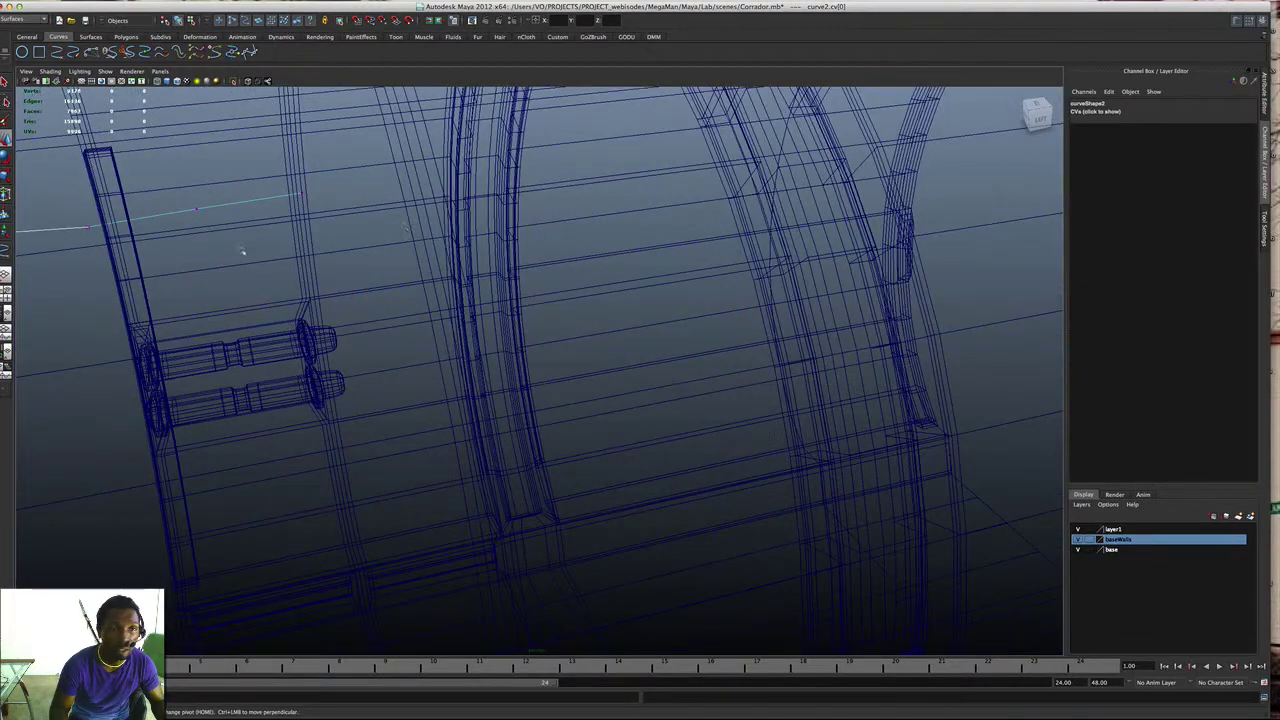
left_click_drag(242, 250, 470, 310, "alt")
scroll(373, 262, "down", 10)
scroll(580, 363, "up", 10)
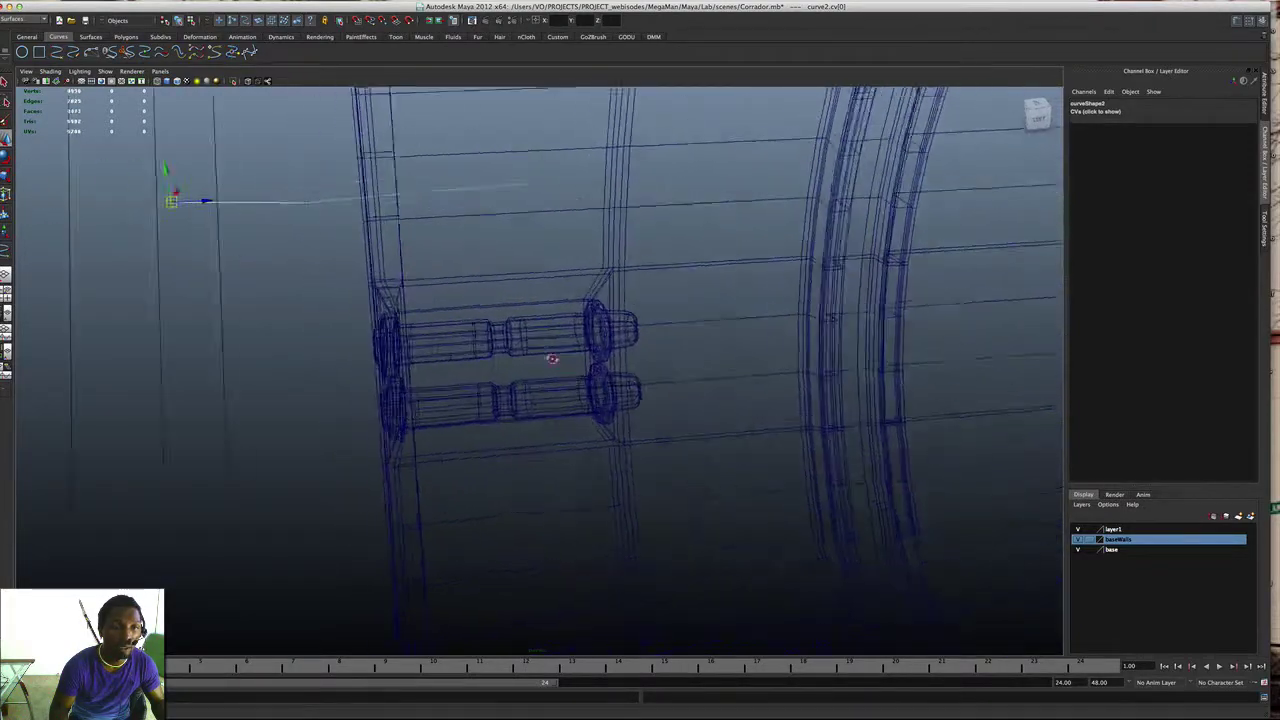
scroll(552, 358, "up", 5)
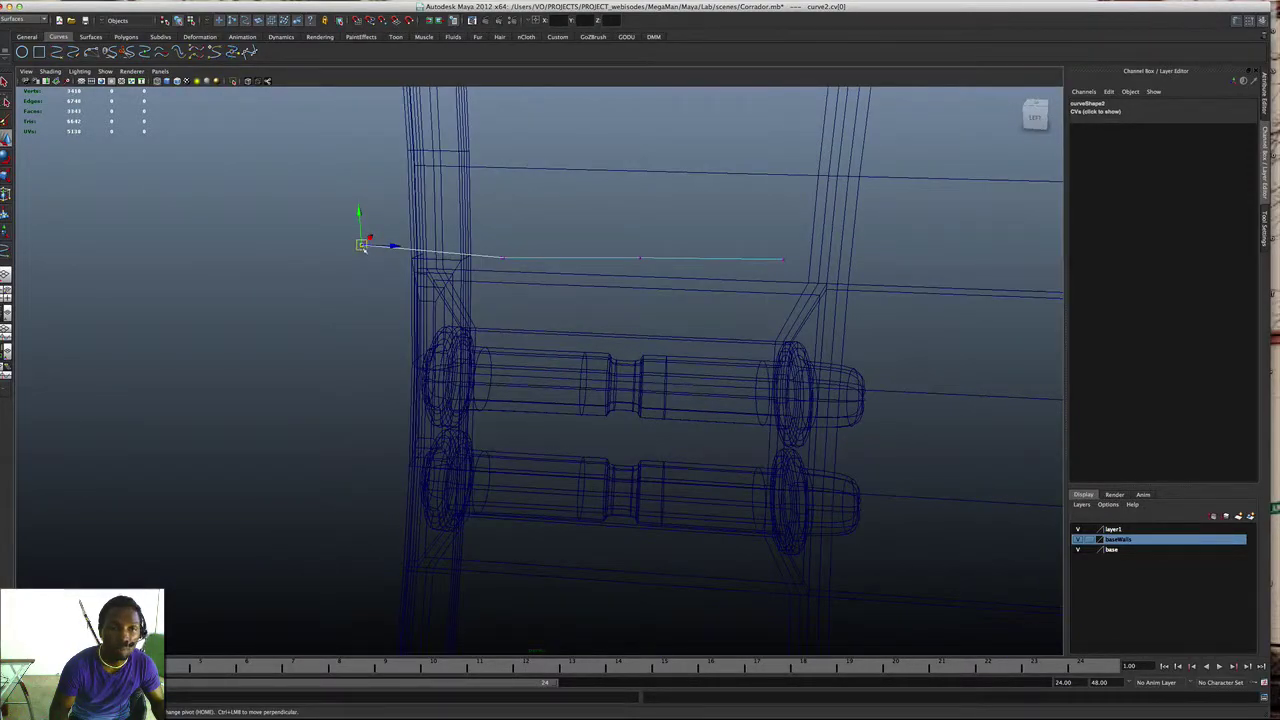
Step: Snap the curve's first control vertex onto the tube edge running above the pipes
left_click_drag(365, 249, 498, 290)
key("c")
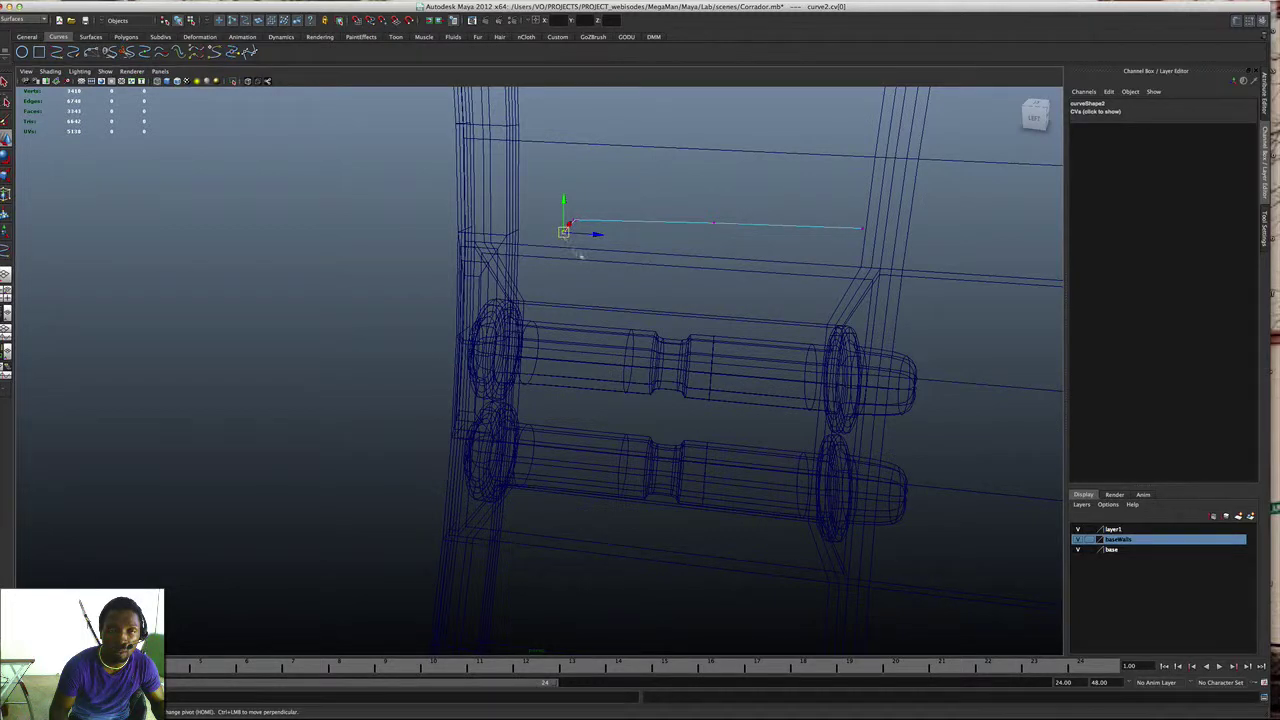
left_click_drag(582, 257, 531, 244, "alt")
key("c")
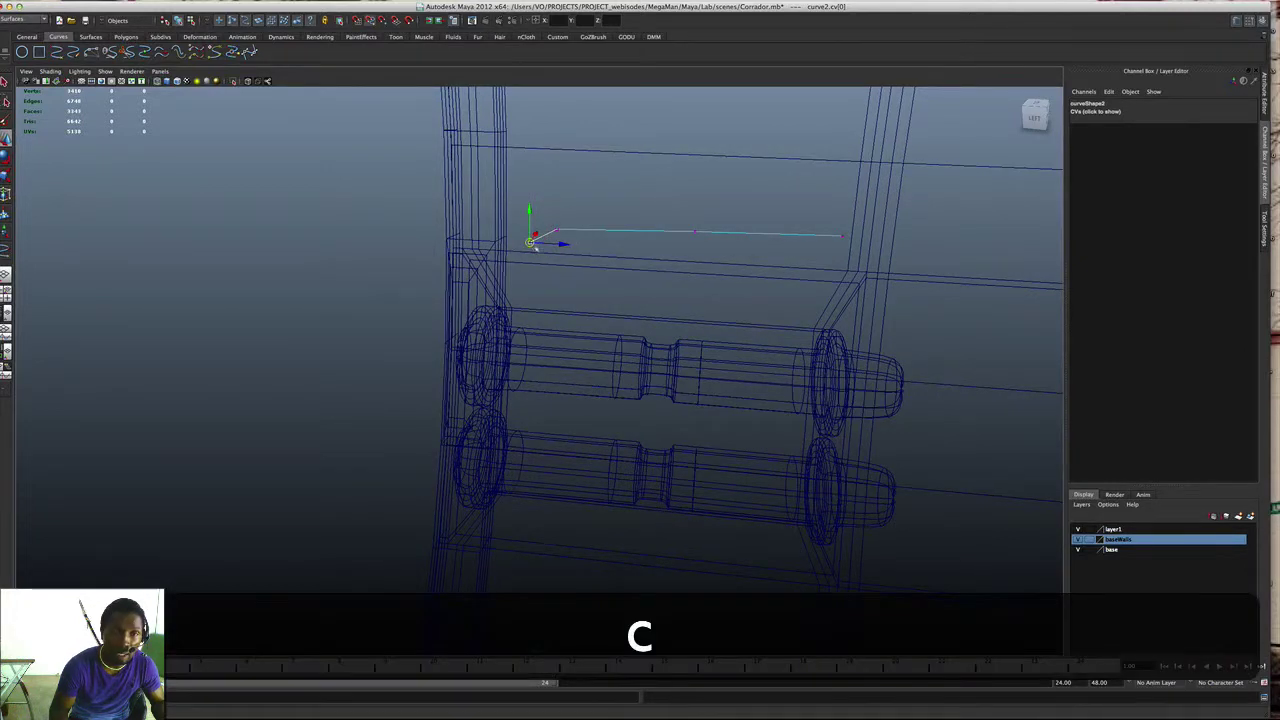
key("c")
left_click_drag(530, 242, 531, 256)
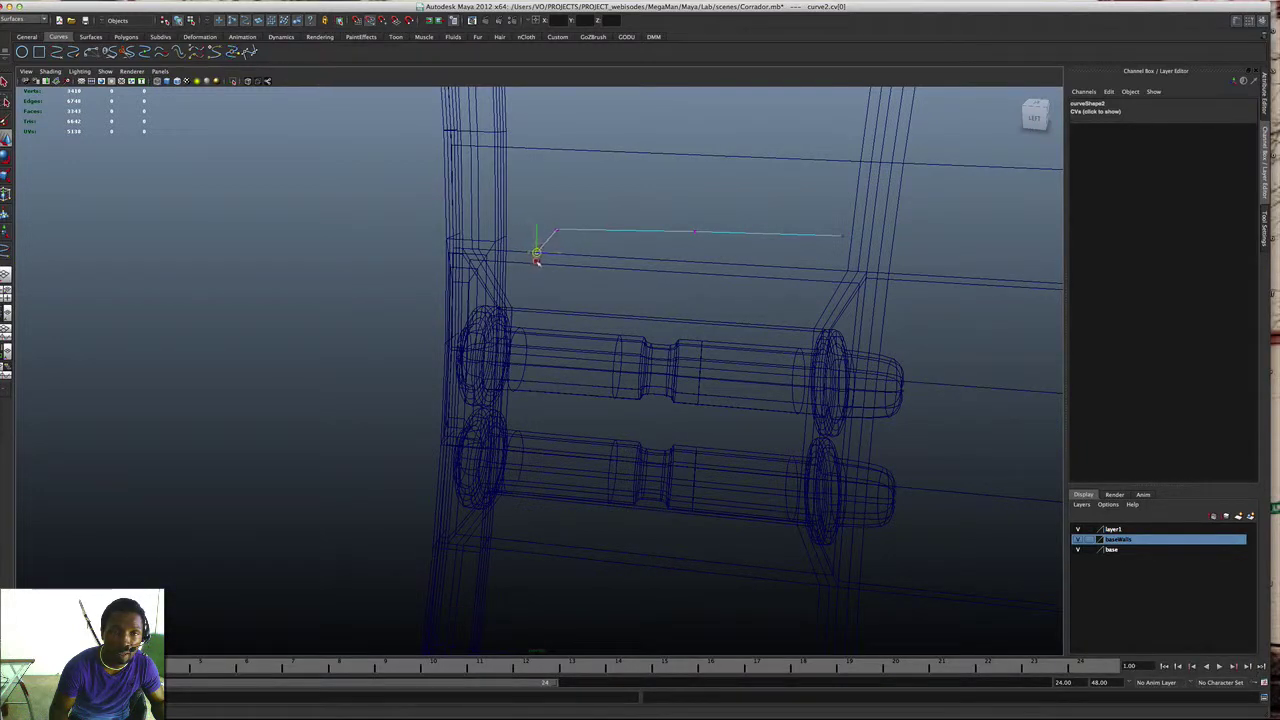
left_click_drag(562, 270, 592, 285, "alt")
left_click_drag(476, 274, 646, 295, "alt")
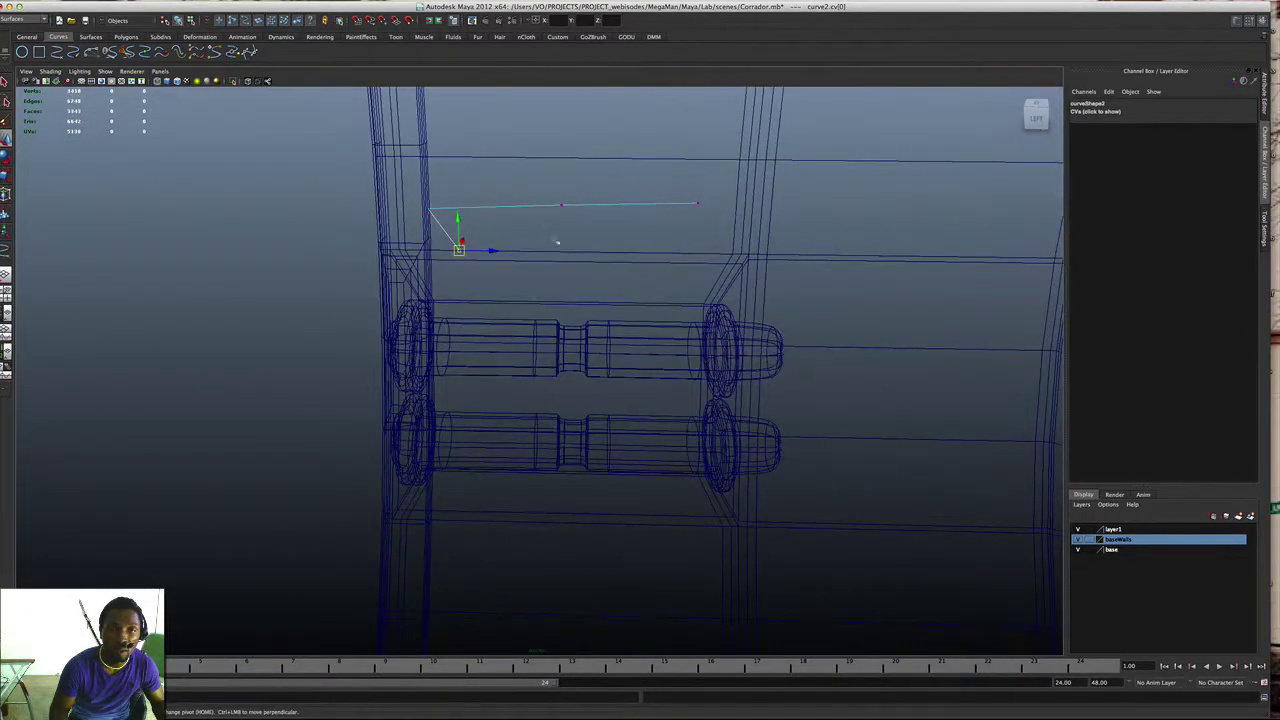
Step: Snap the curve's remaining three control vertices onto the same tube edge, spaced out along it
left_click(437, 209)
left_click_drag(437, 209, 580, 252)
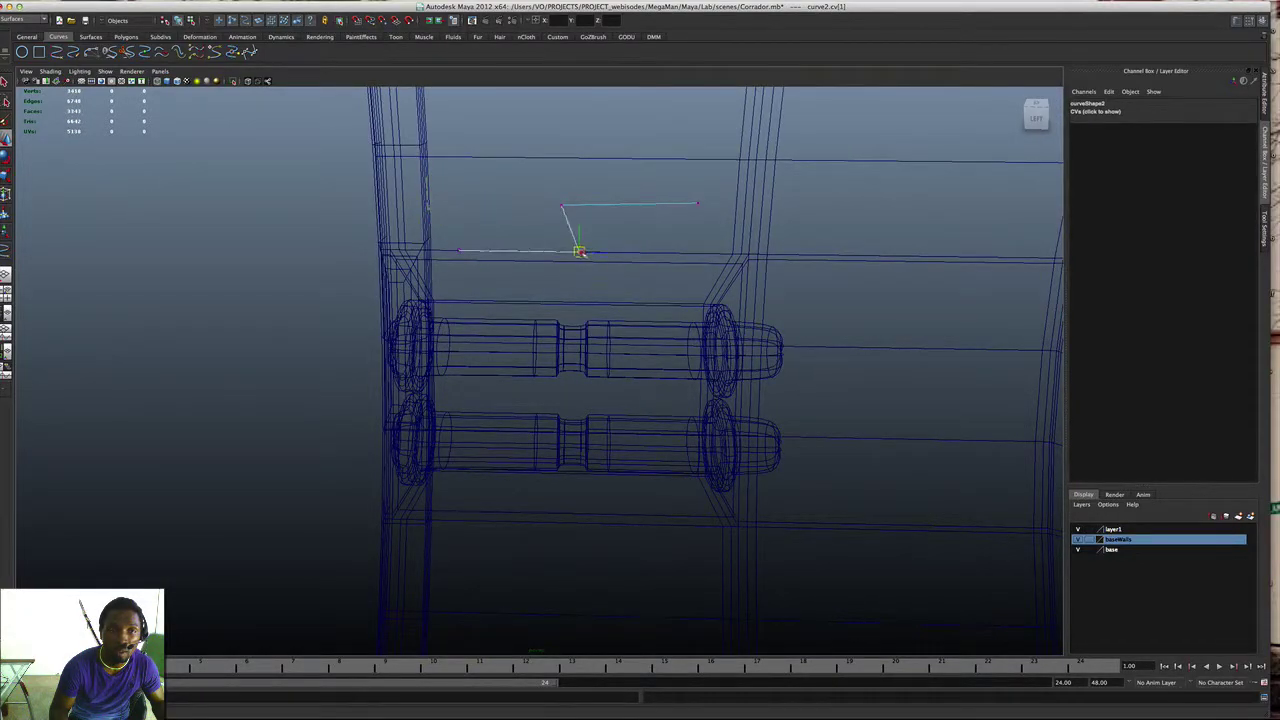
key("c")
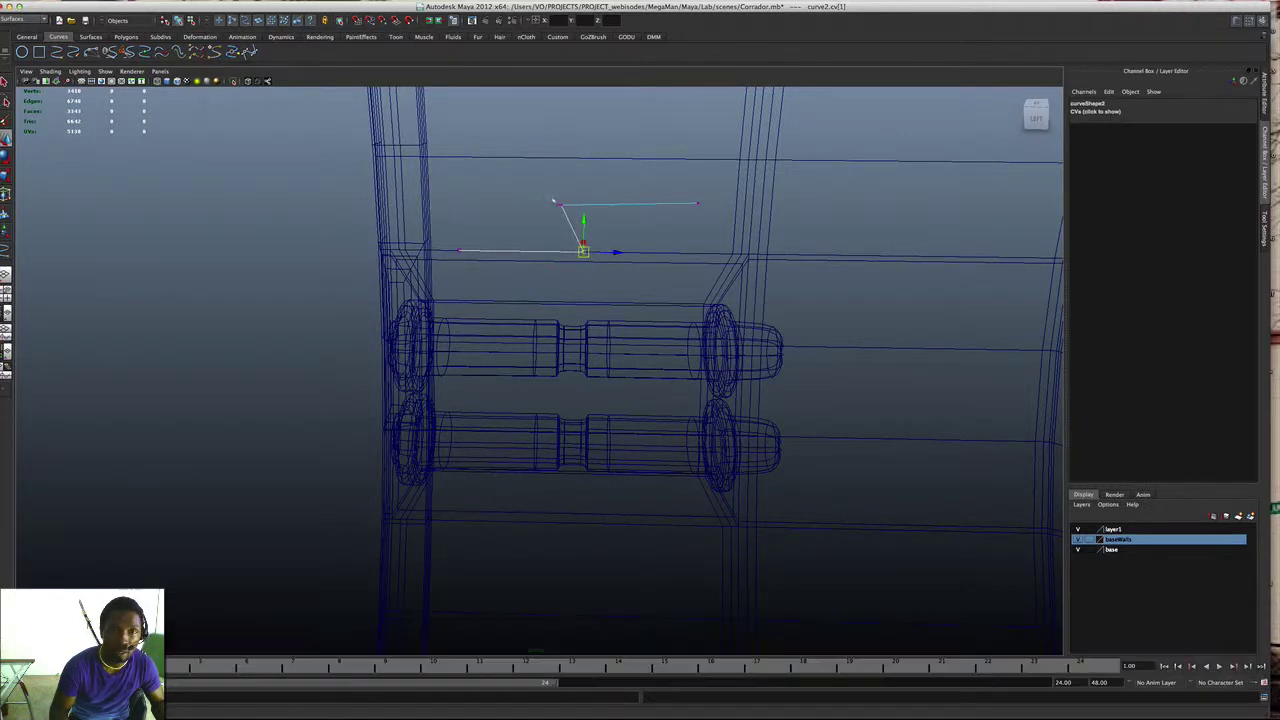
left_click(561, 204)
left_click_drag(561, 204, 682, 256)
key("c")
left_click(699, 206)
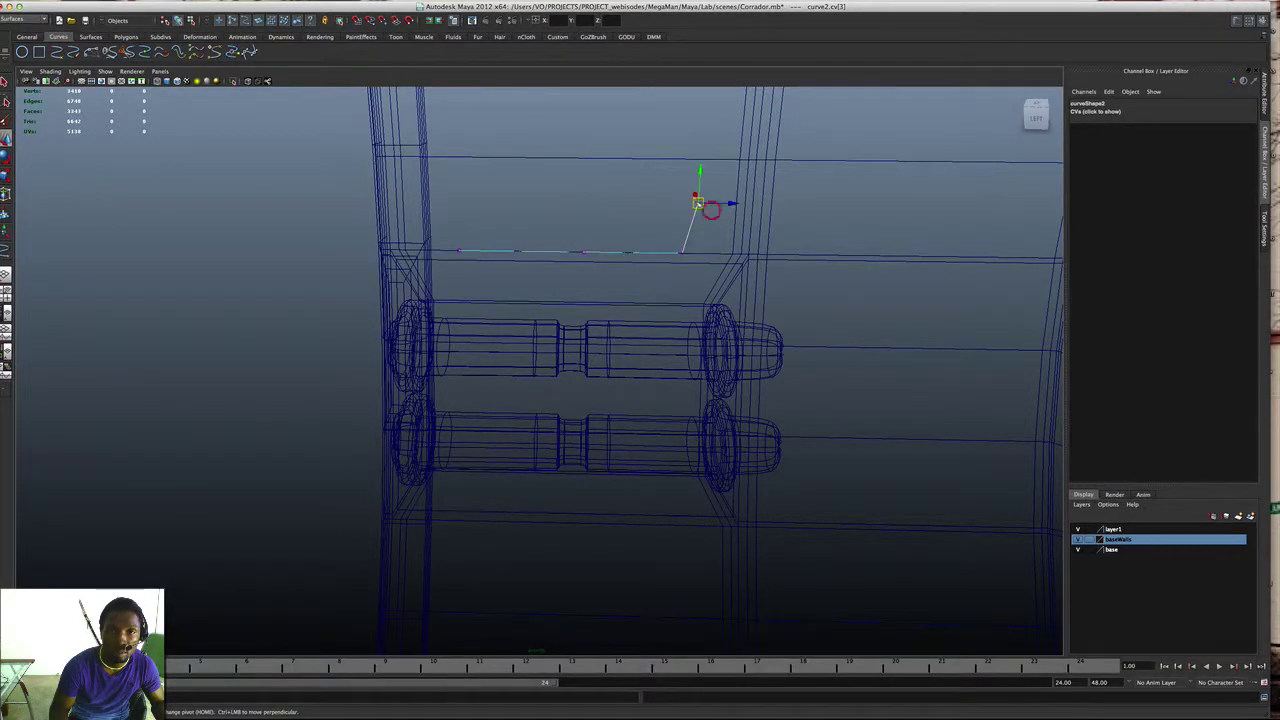
left_click_drag(699, 206, 781, 251)
key("c")
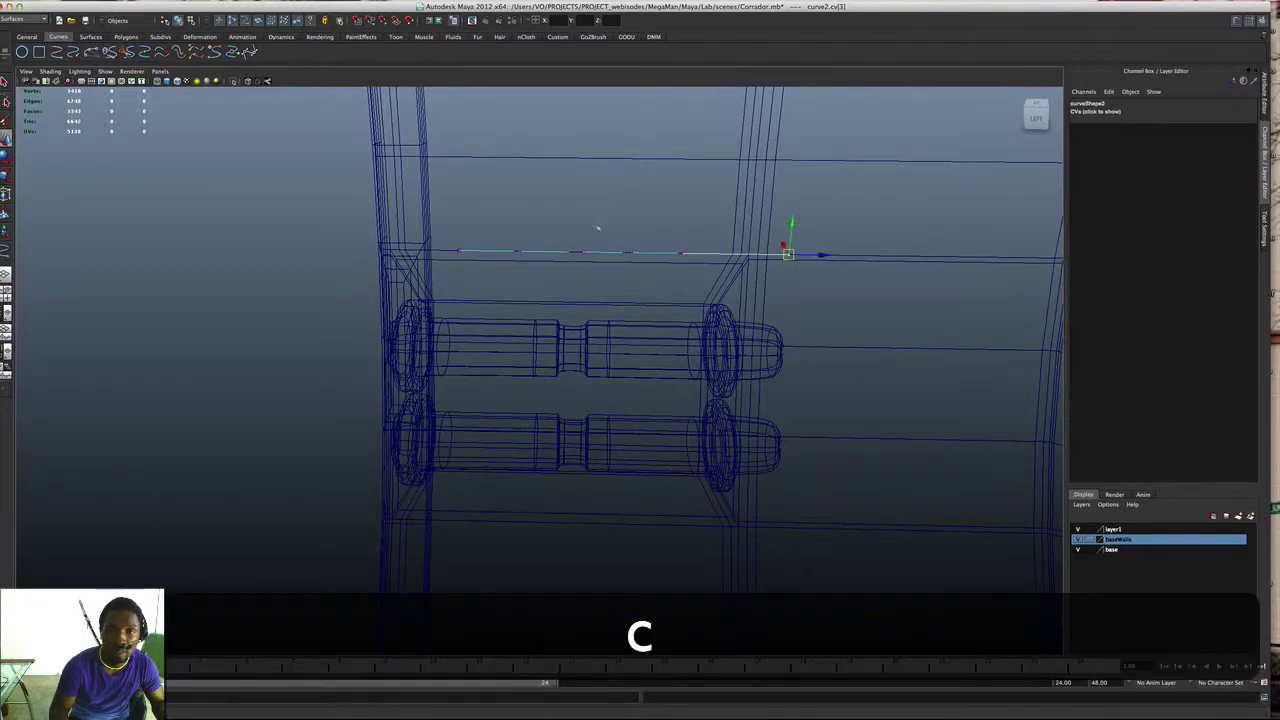
Step: Return the curve to object mode and delete it
left_click_drag(594, 228, 388, 300, "alt")
right_click_drag(388, 300, 428, 296, "alt")
left_click_drag(803, 168, 721, 277, "alt")
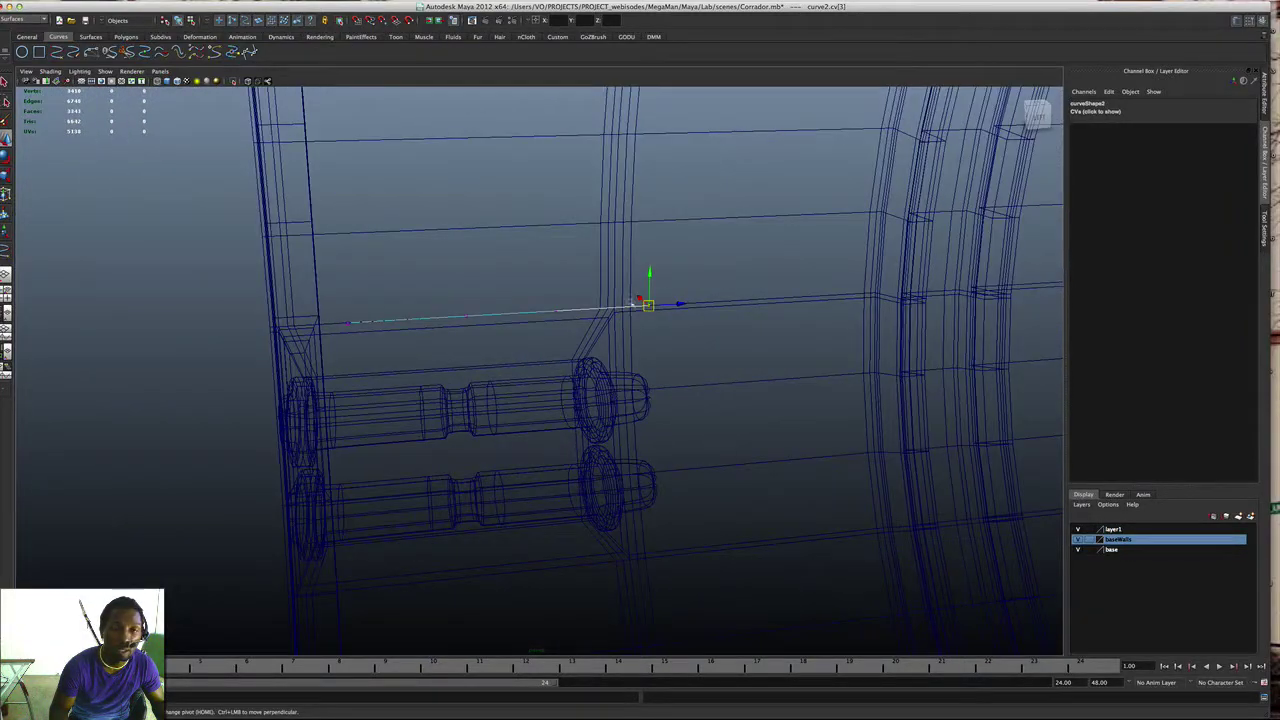
left_click(561, 270)
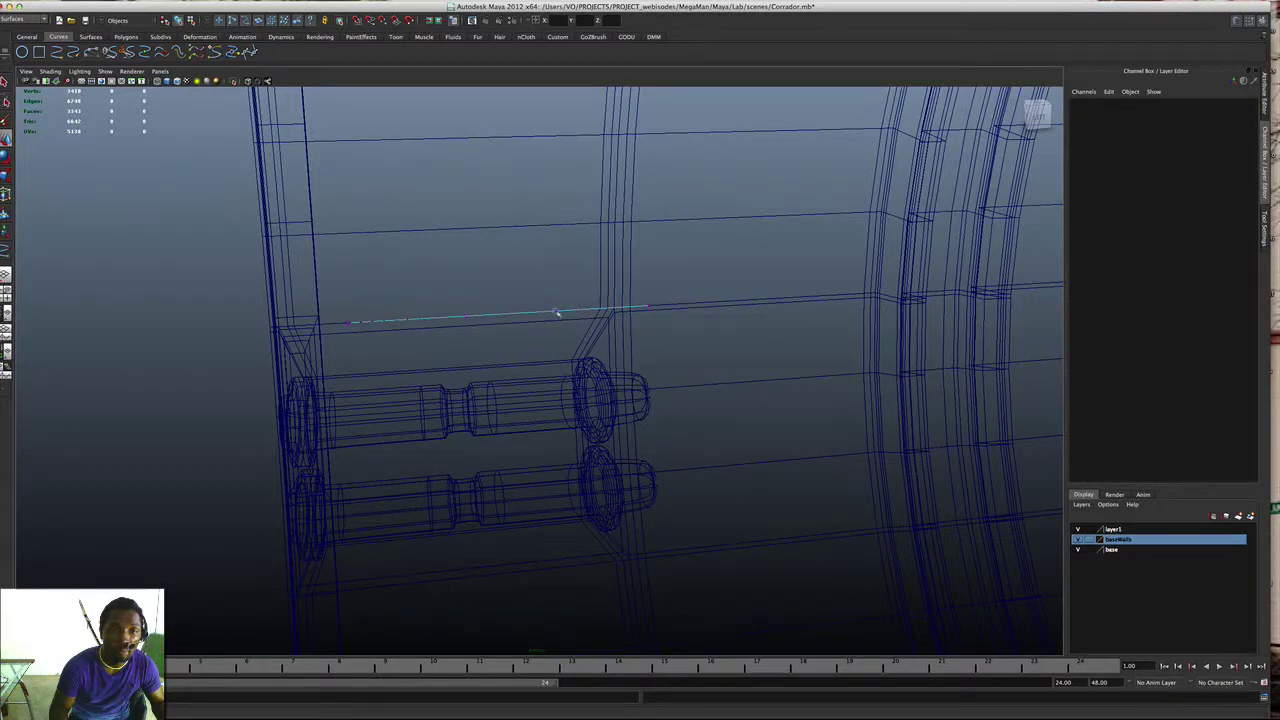
right_click_drag(557, 313, 585, 298)
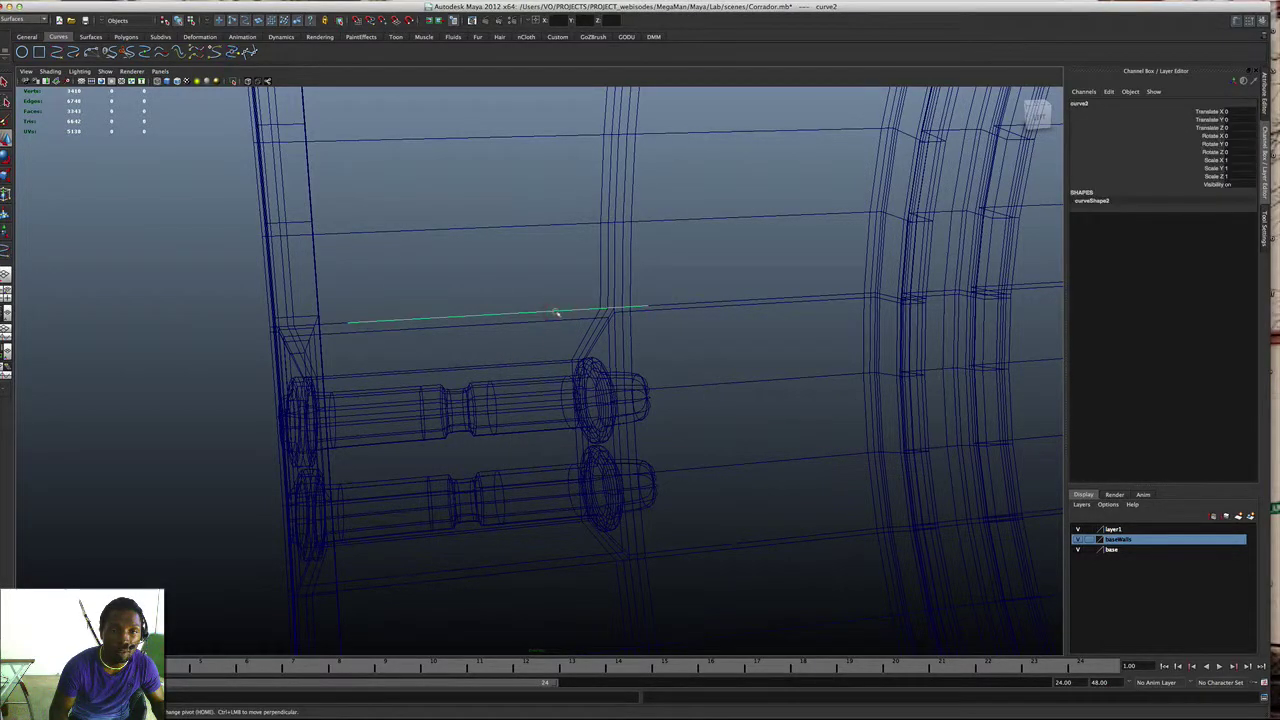
key("BackSpace")
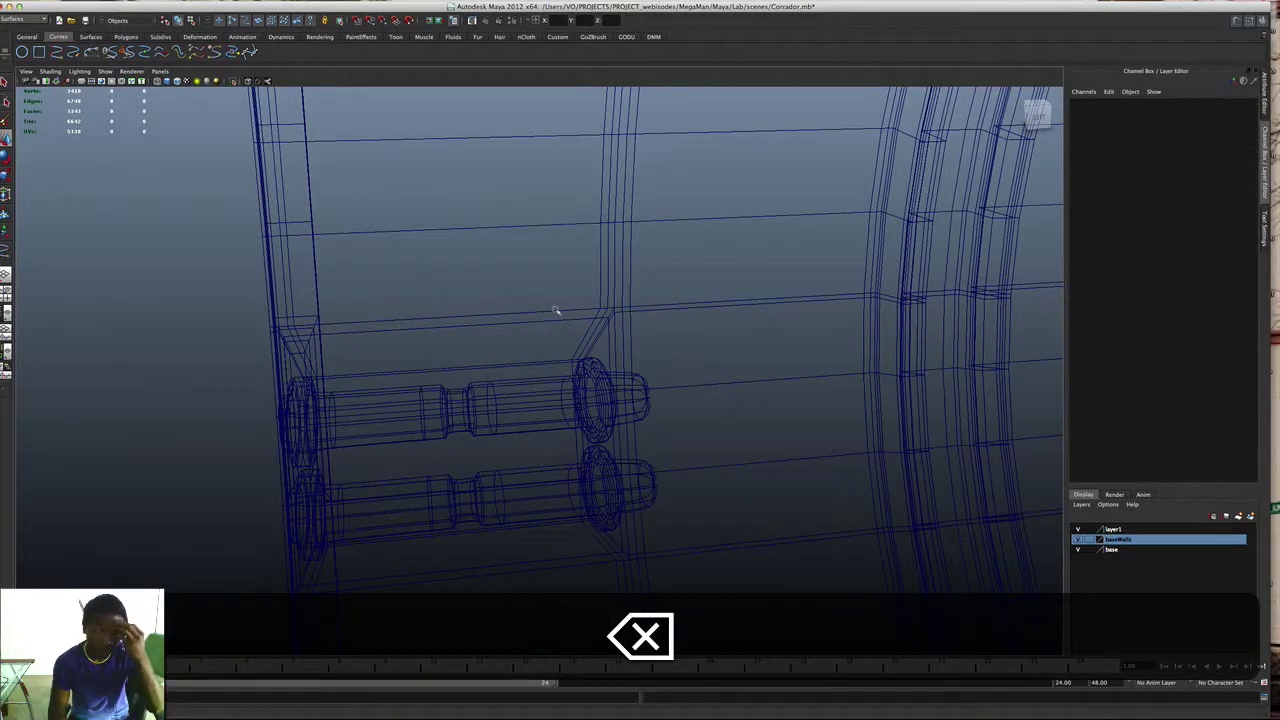
Step: Select the baseTube mesh around the pipe recess
scroll(550, 317, "down", 3)
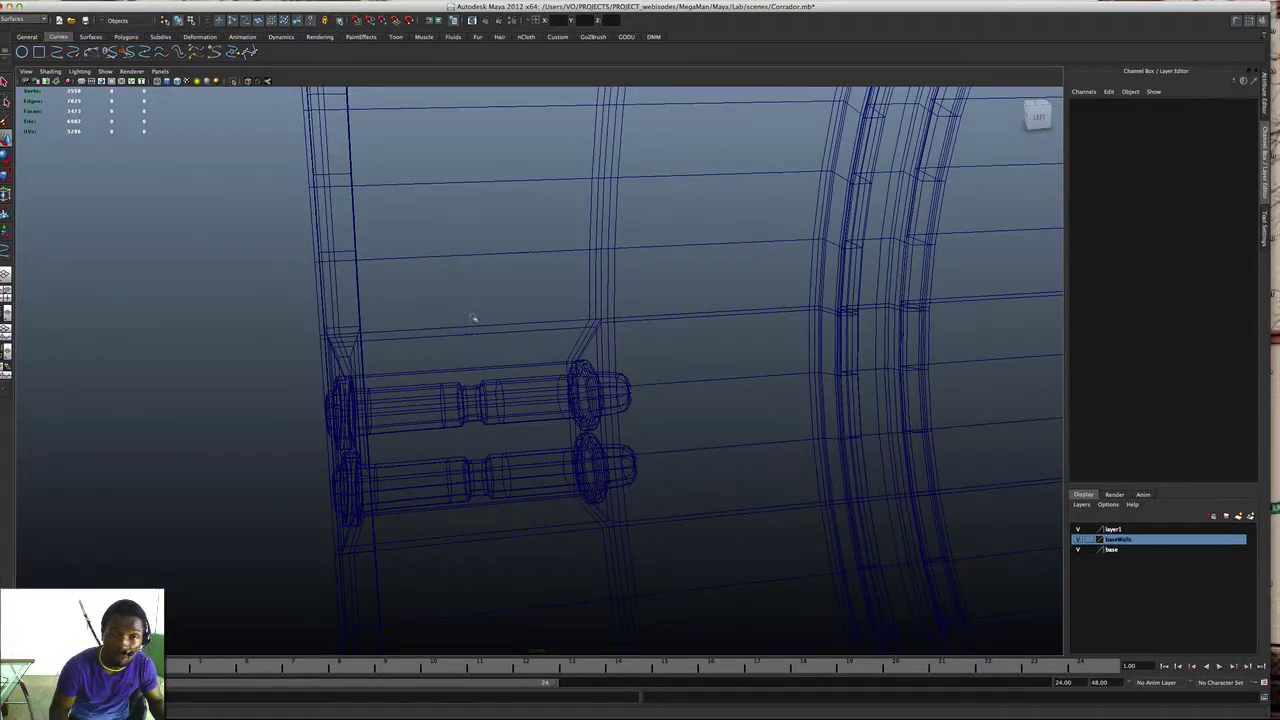
left_click_drag(565, 308, 494, 322, "alt")
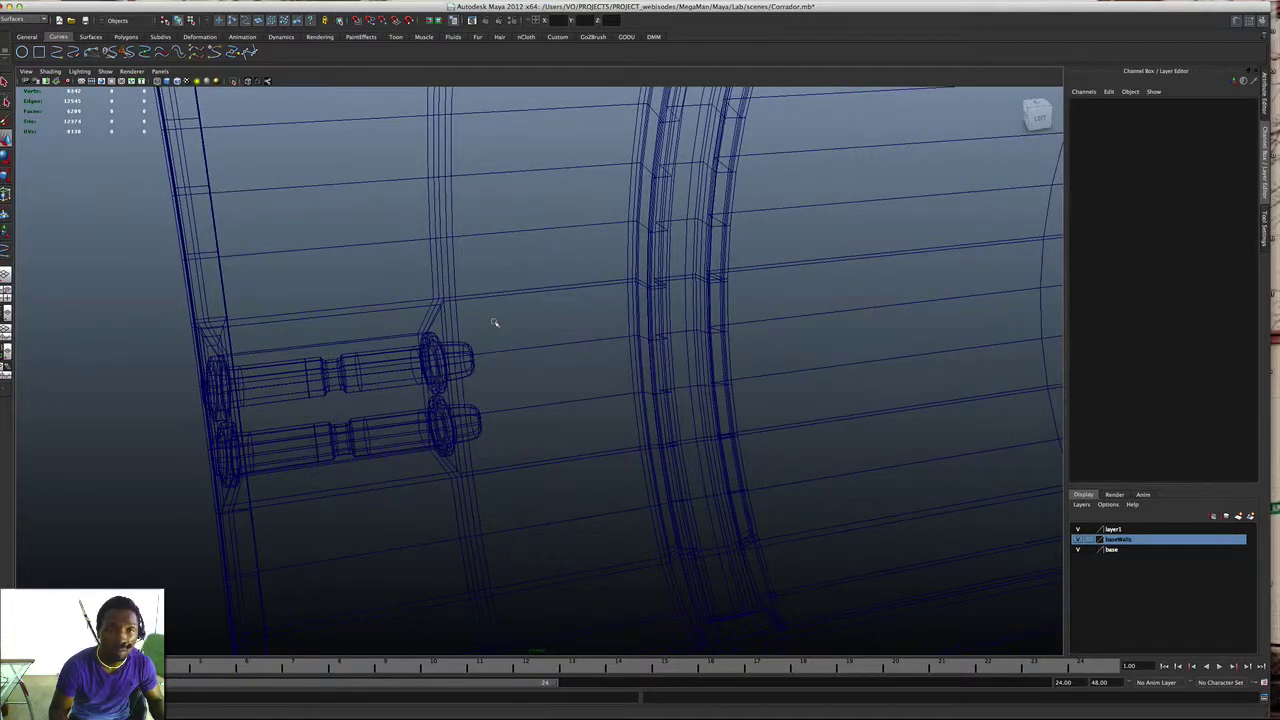
left_click(453, 300)
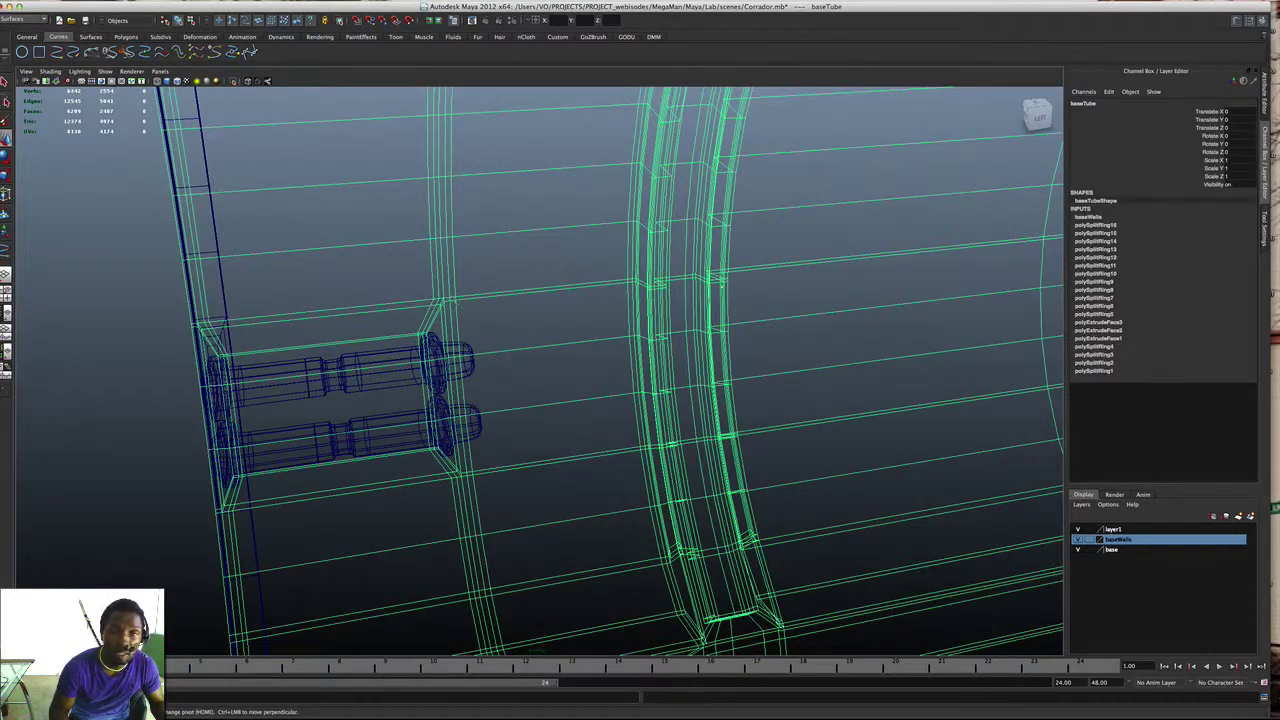
Step: Select the baseTube edge loop running lengthwise along the wall just above the pipe recess
left_click_drag(557, 302, 1037, 187, "alt")
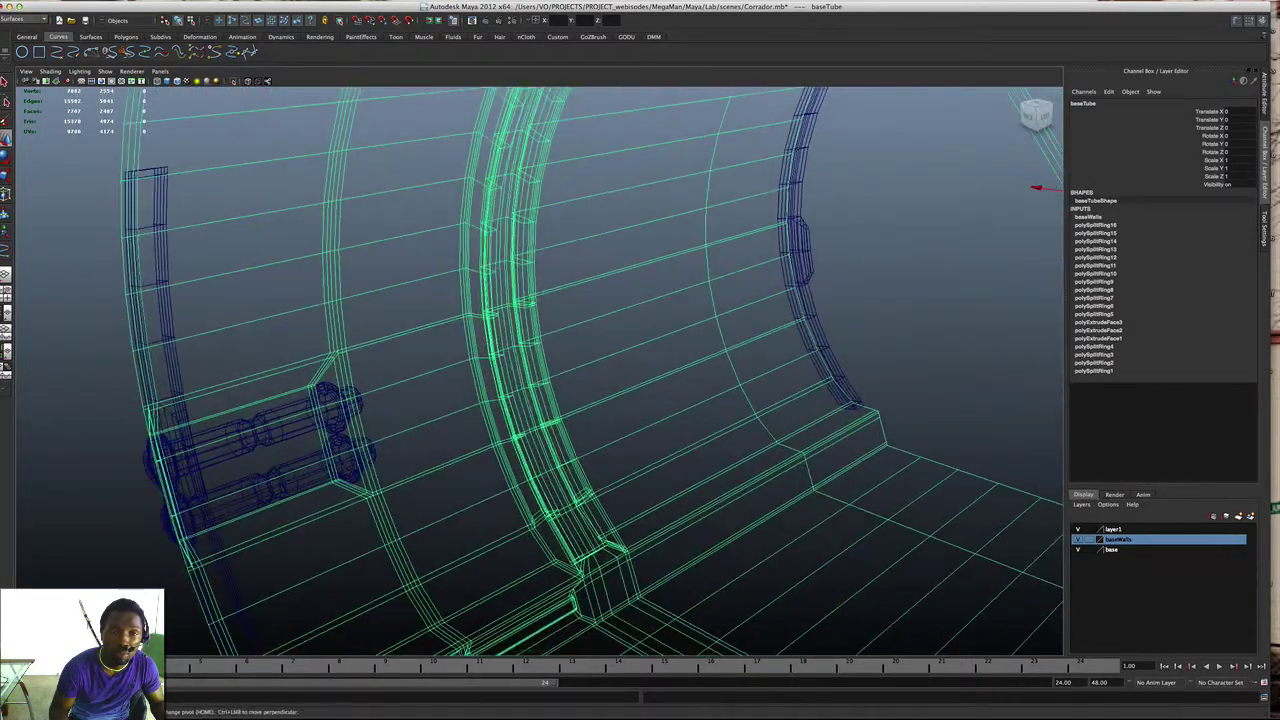
scroll(571, 284, "up", 5)
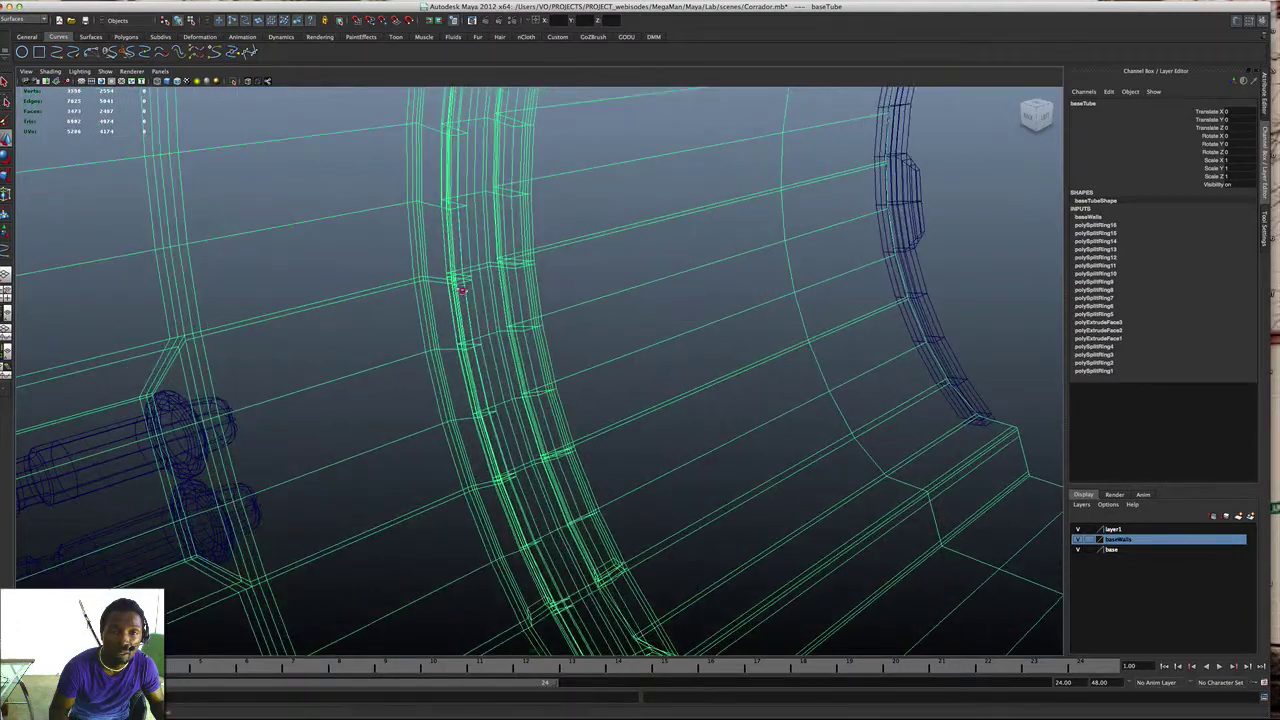
left_click_drag(467, 290, 486, 348, "alt")
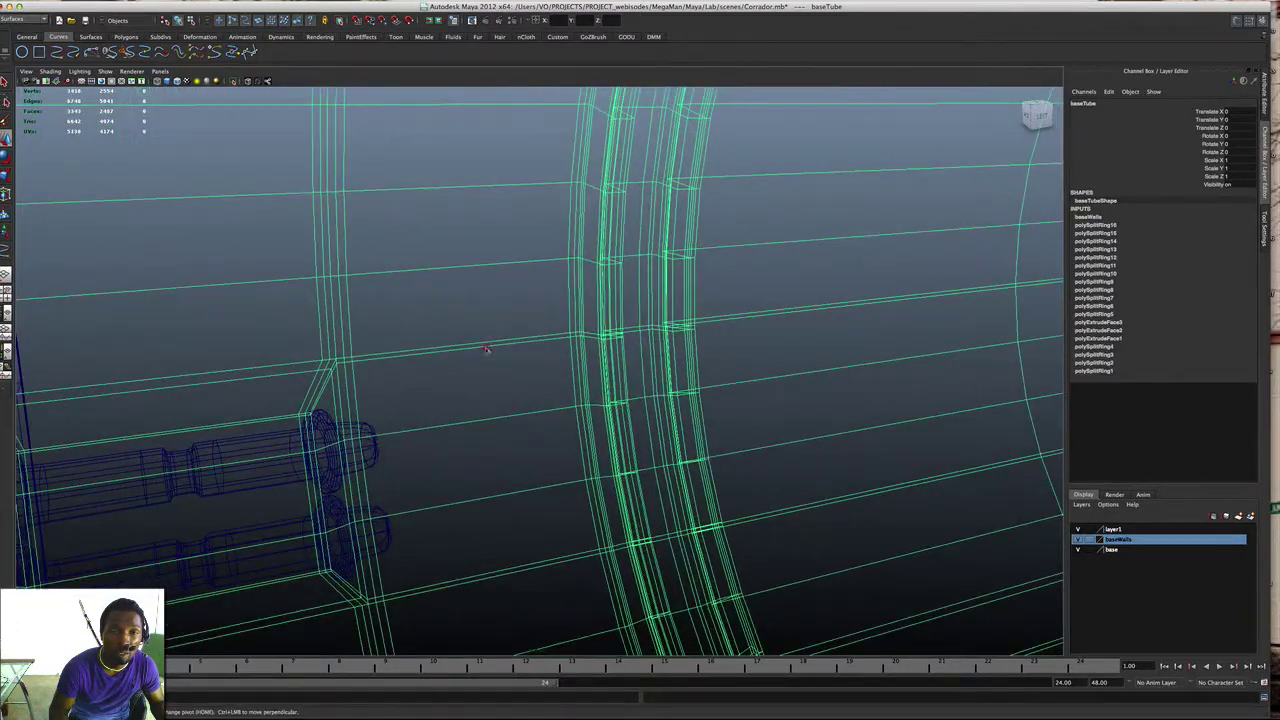
mouse_move(486, 348)
right_mouse_down()
mouse_move(483, 302)
mouse_move(483, 328)
right_mouse_up()
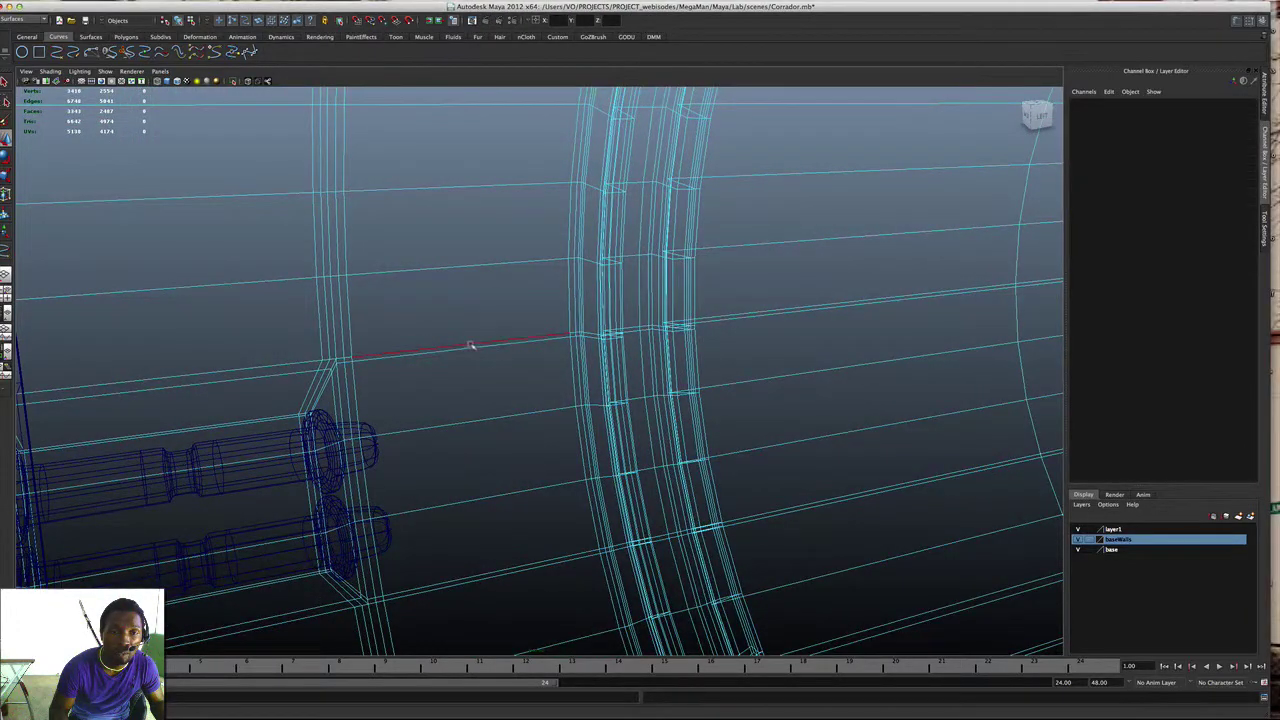
mouse_move(628, 343)
left_mouse_down("alt")
mouse_move(570, 345)
mouse_move(646, 341)
mouse_move(614, 334)
left_mouse_up("alt")
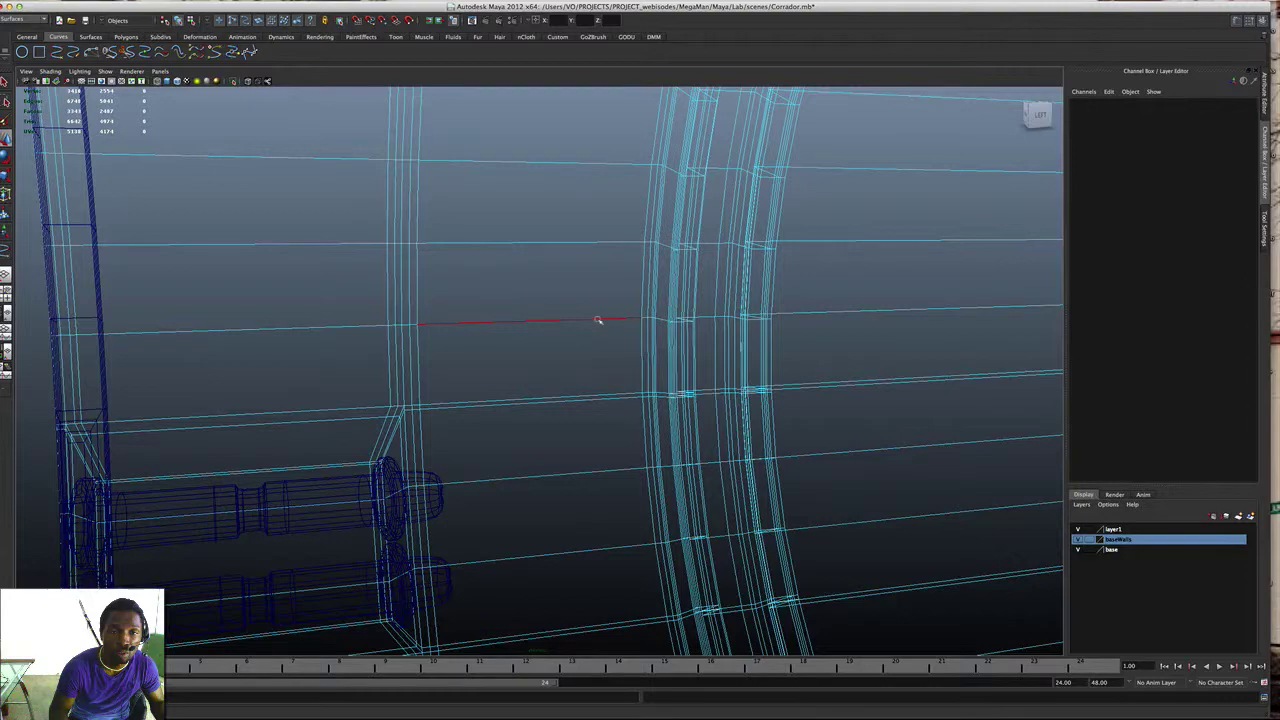
left_click(598, 320)
left_click_drag(626, 337, 666, 340, "alt")
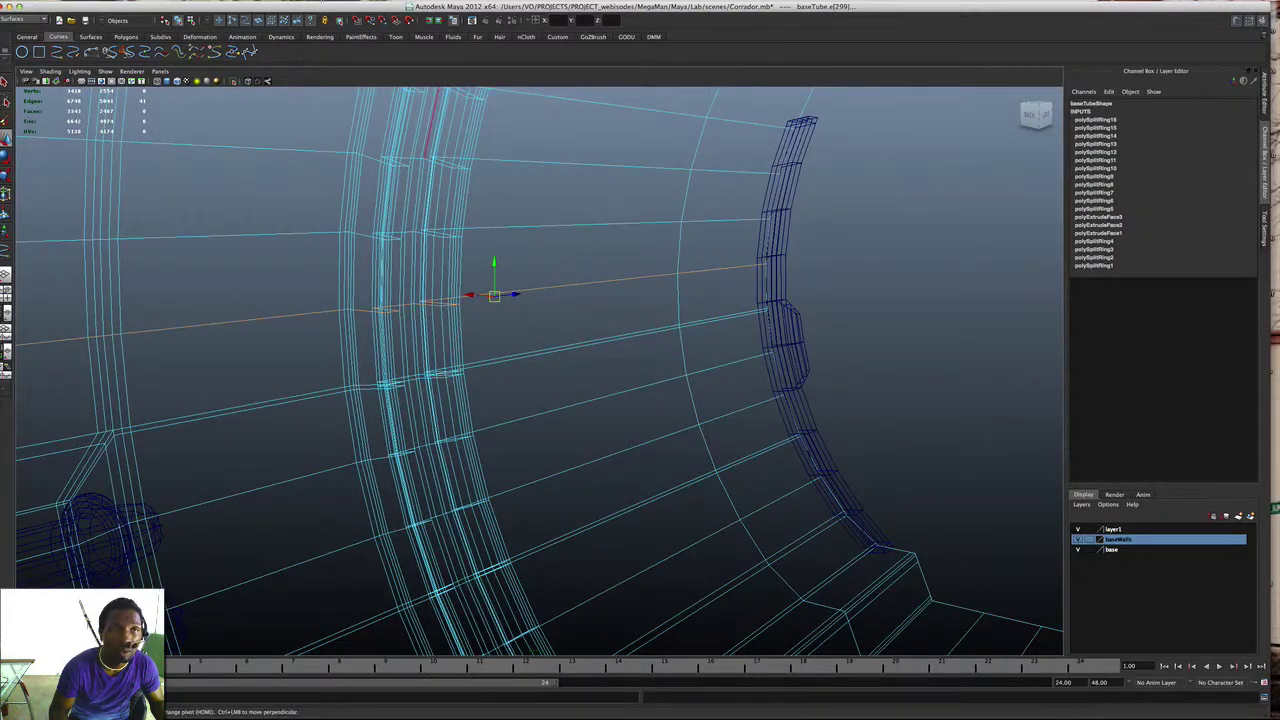
Step: Create curves from the selected wall edges with Duplicate Surface Curves
left_click(282, 1)
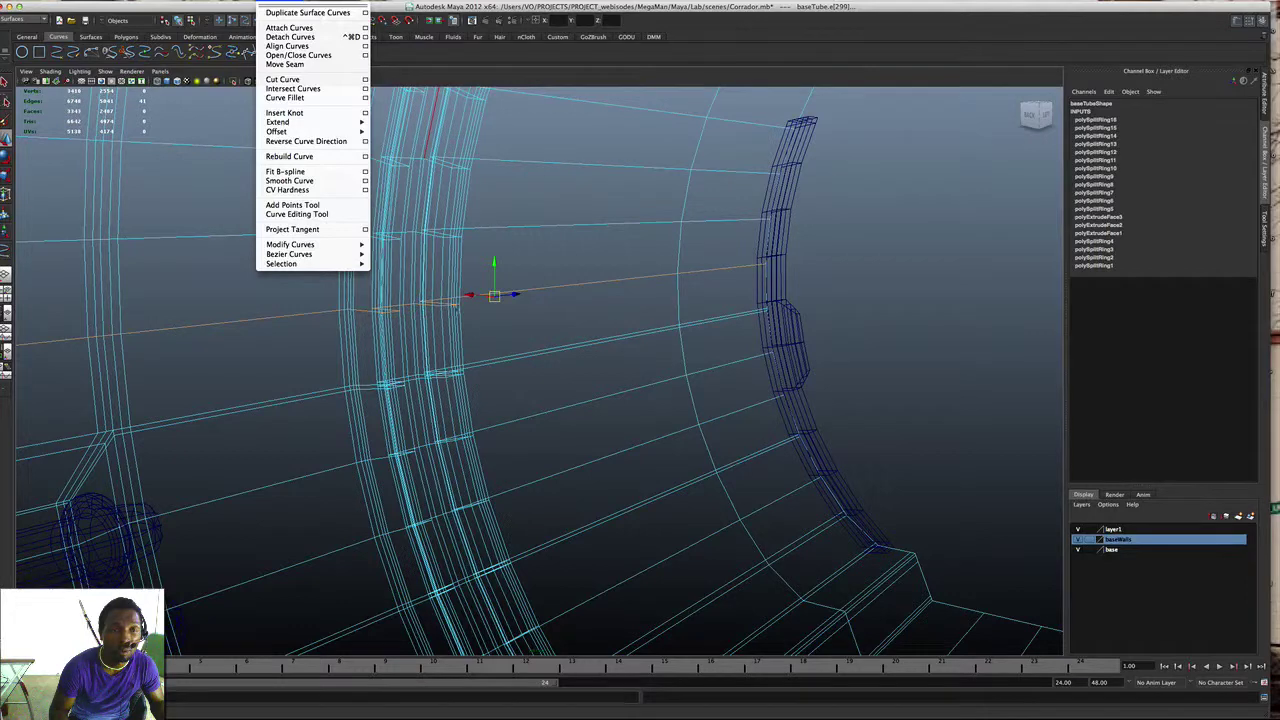
left_click(322, 14)
left_click_drag(505, 334, 403, 403, "alt")
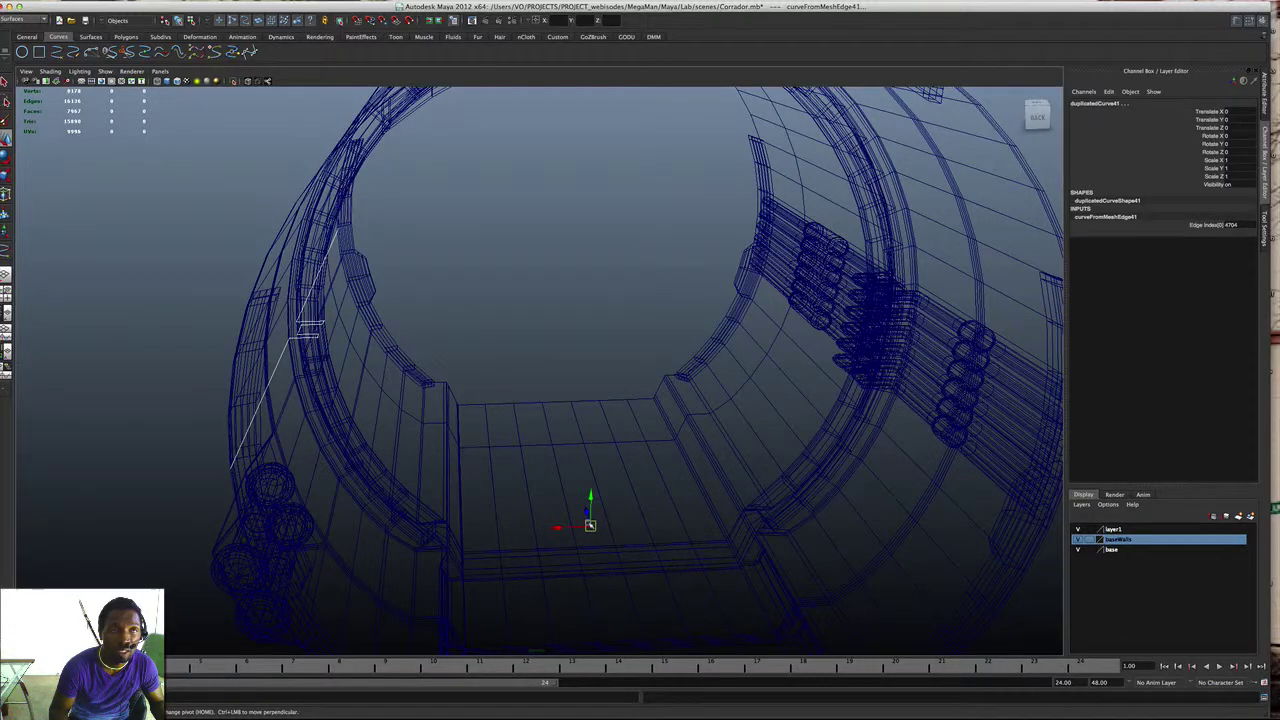
Step: Center the pivots of the duplicated curves
left_click(90, 37)
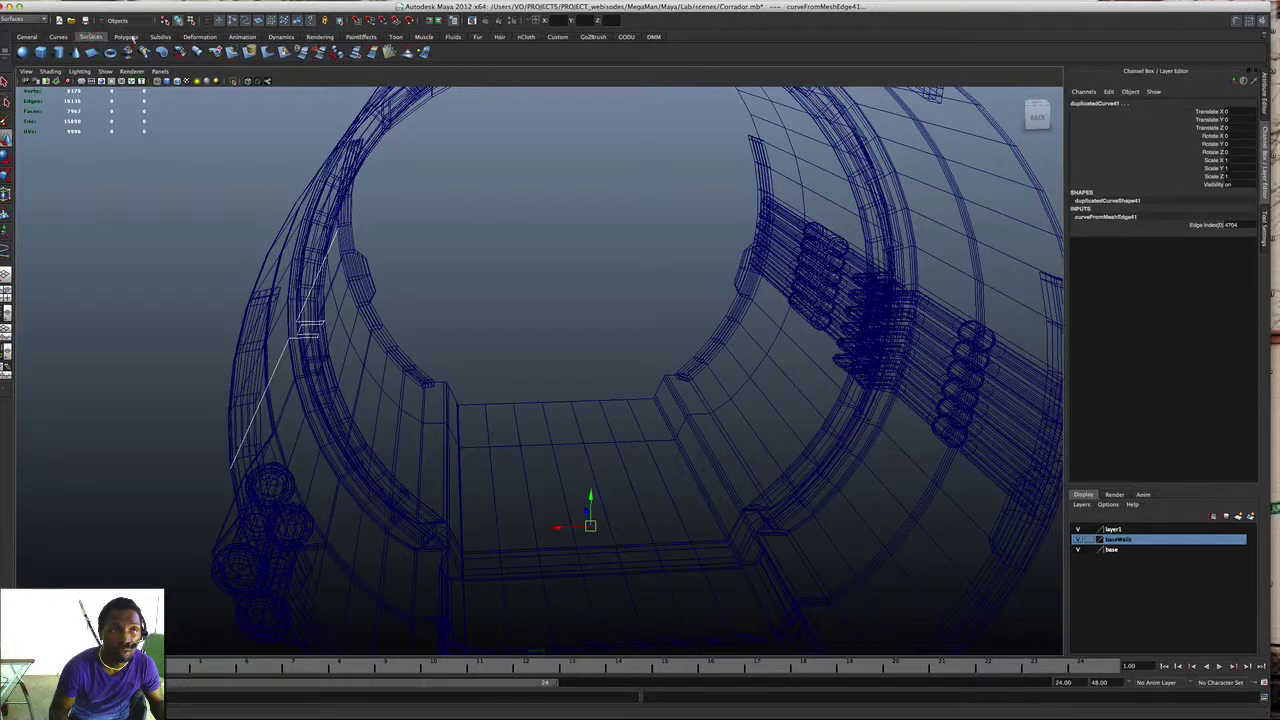
left_click(127, 37)
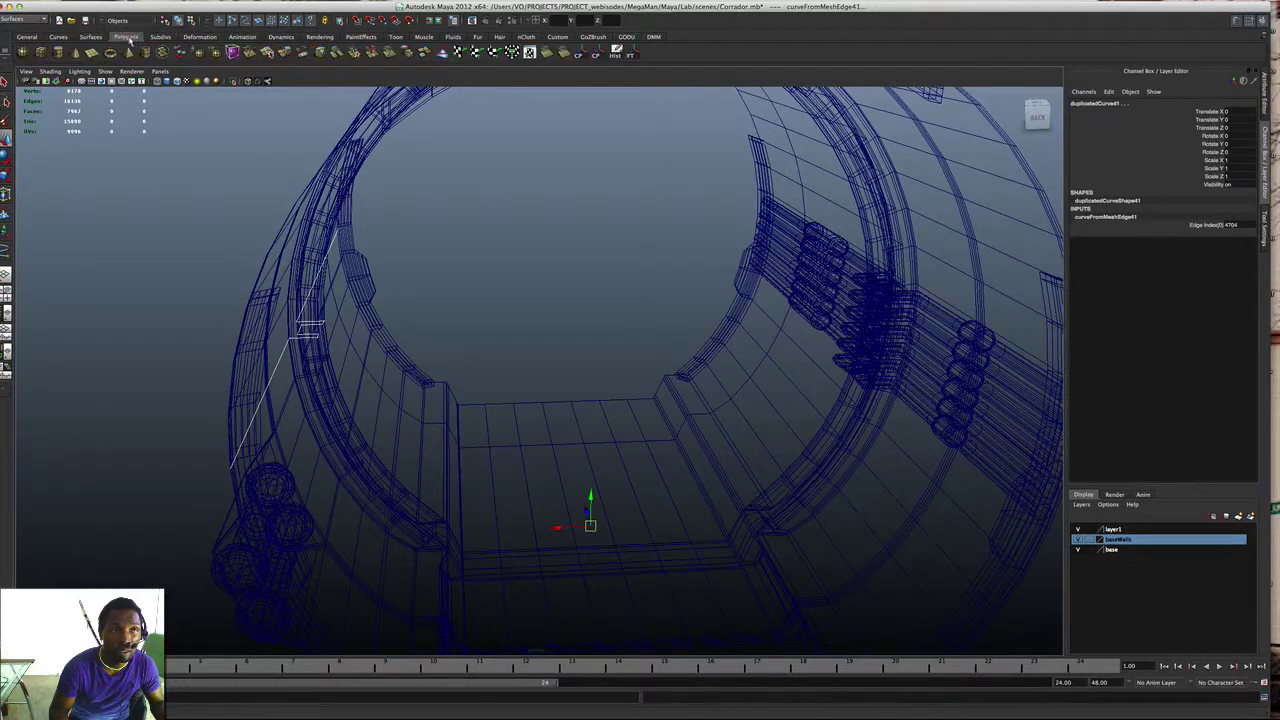
left_click(578, 55)
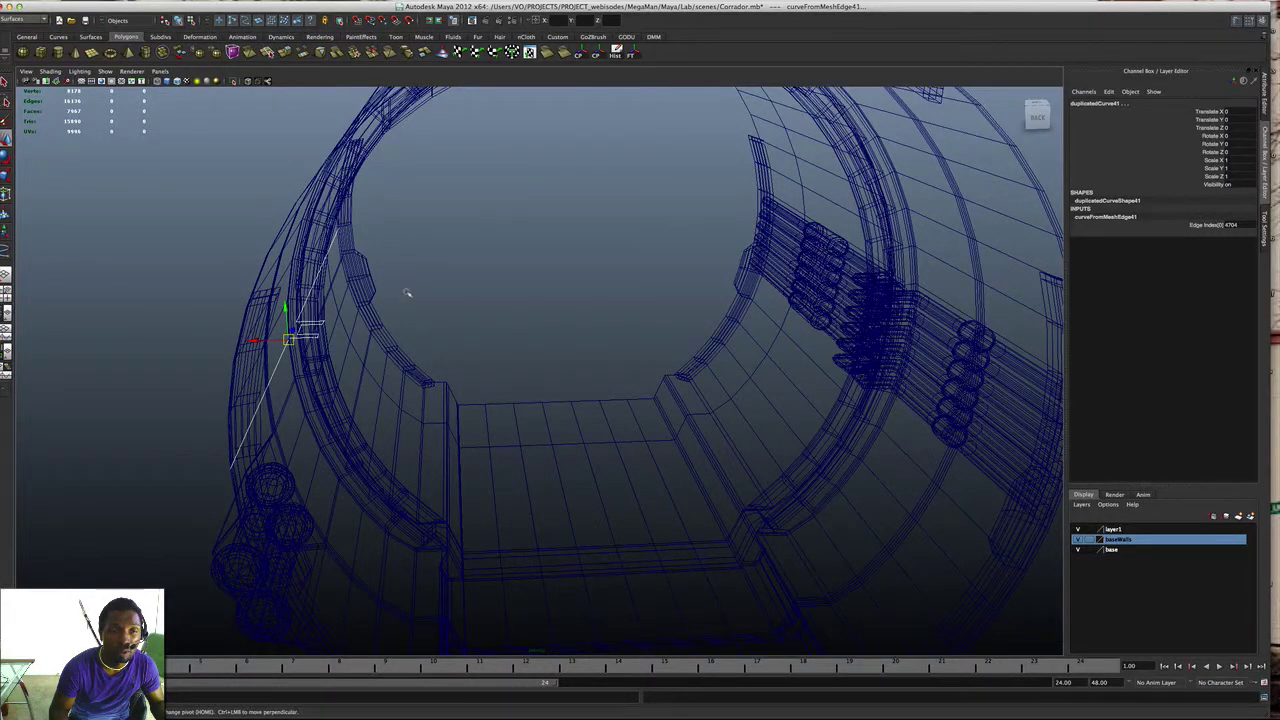
key("f")
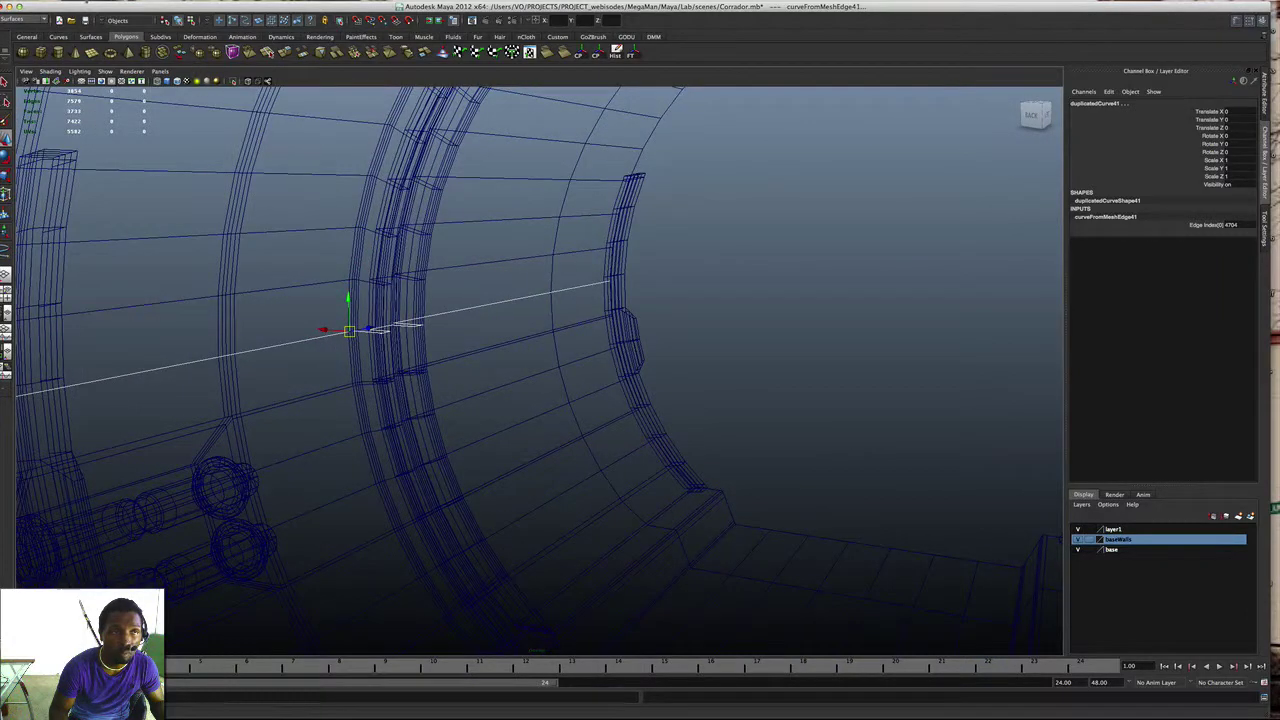
left_click(85, 1)
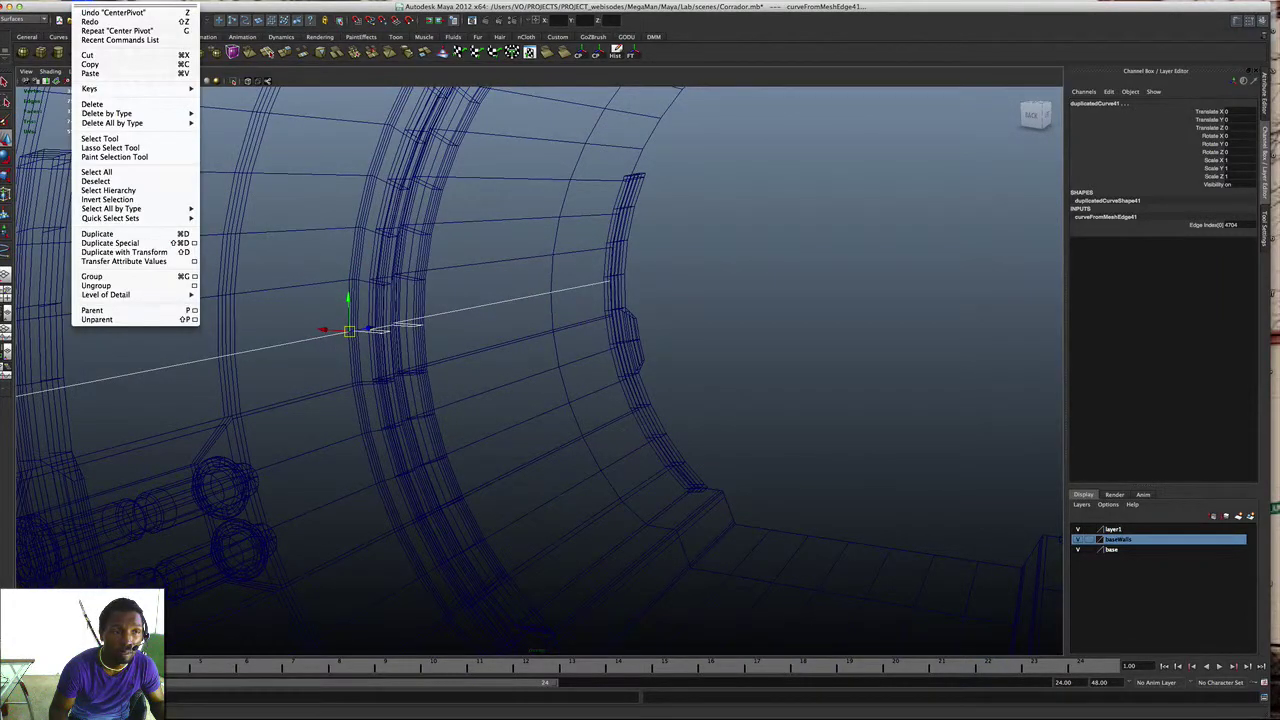
key("Right")
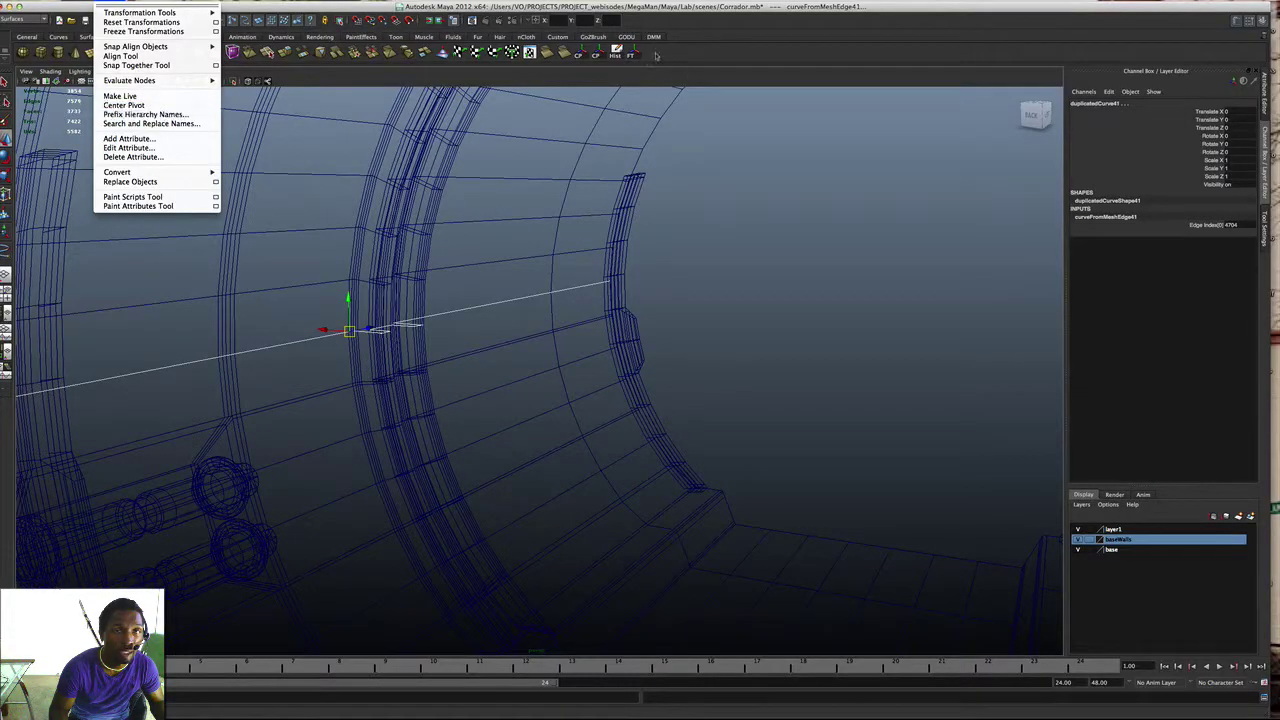
left_click(655, 56)
Step: Try moving the duplicated curves inward along X, away from the wall, and undo the move
left_click_drag(435, 233, 232, 282, "alt")
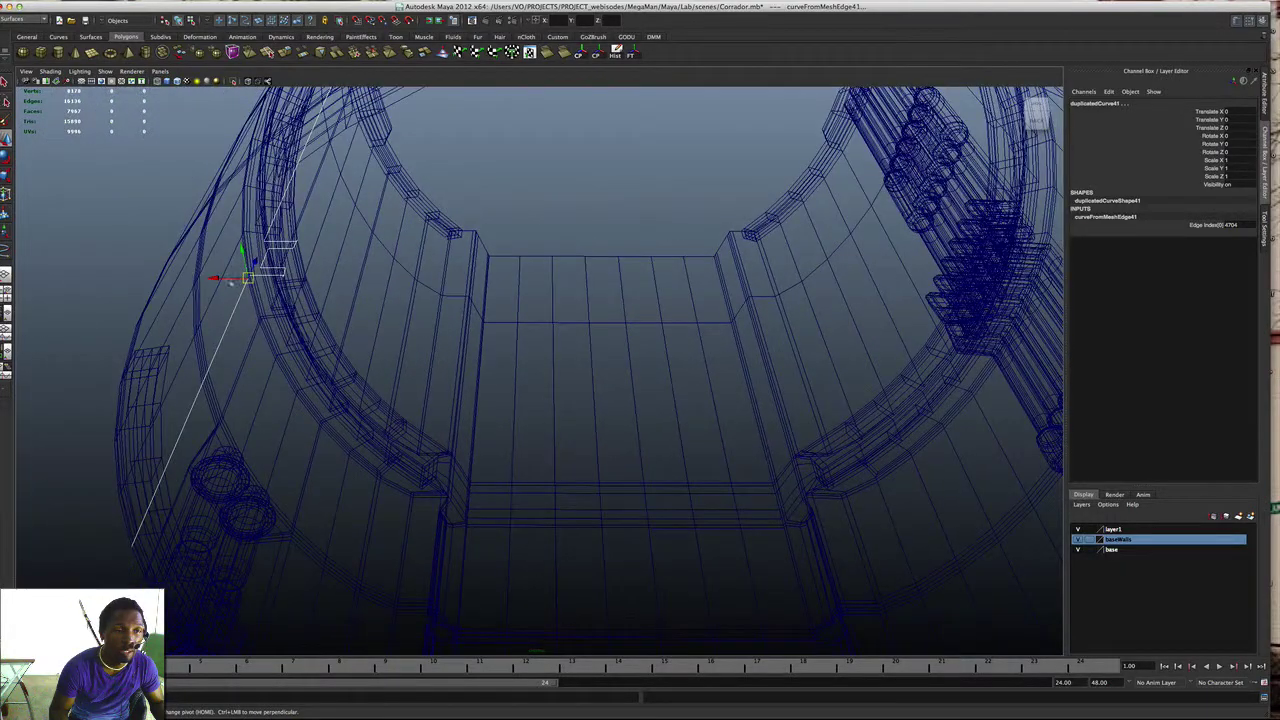
left_click_drag(290, 311, 323, 314, "alt")
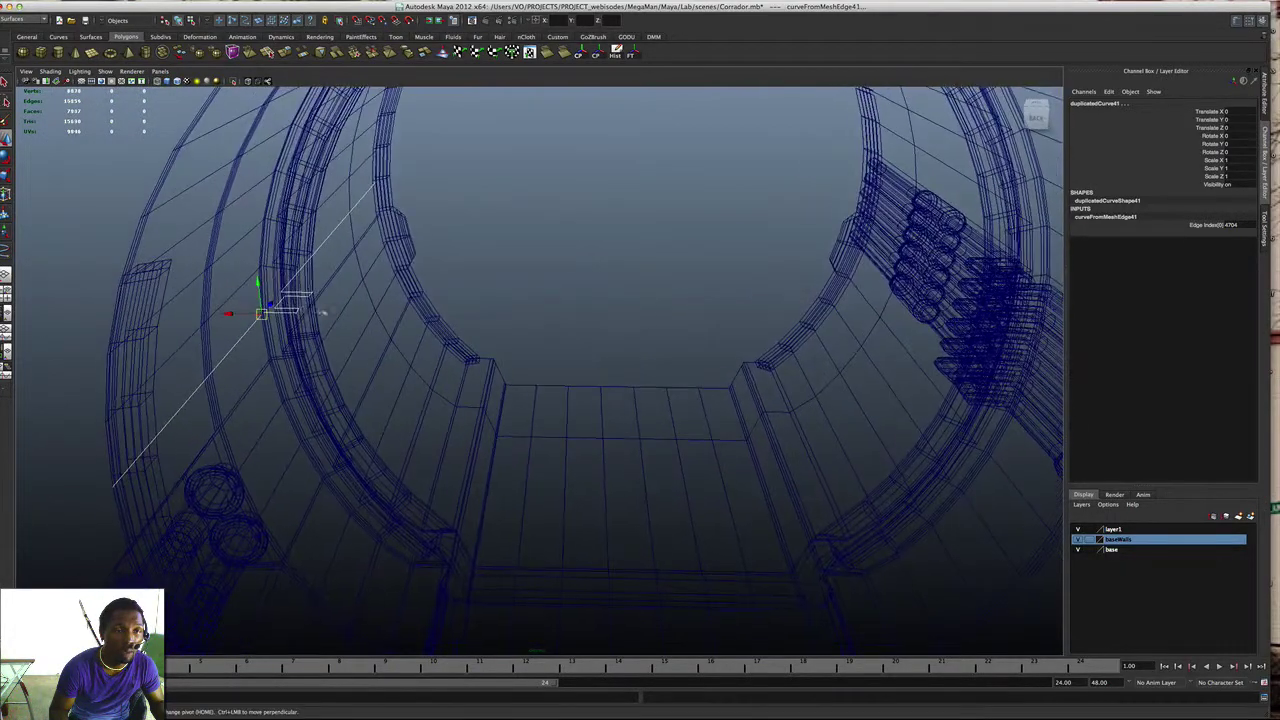
left_click_drag(237, 313, 280, 318)
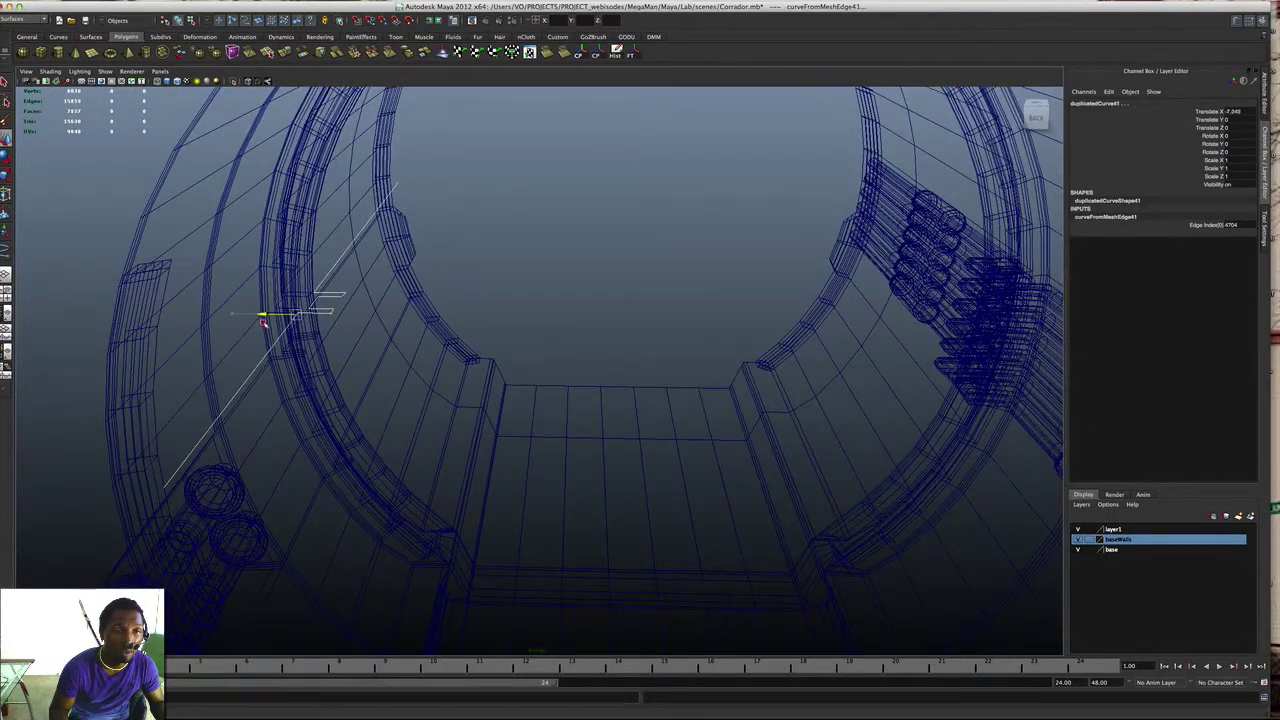
key("super+z")
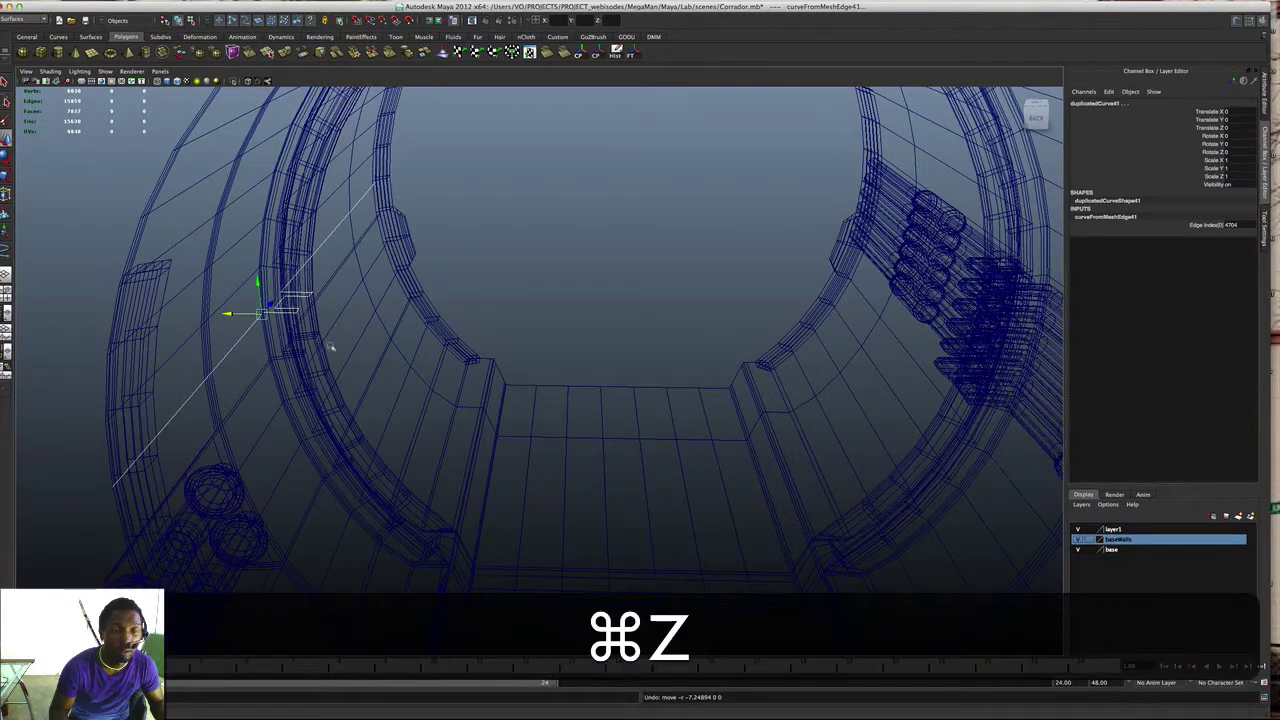
Step: Deselect the curves and hide the baseWalls and layer1 display layers to isolate them above the pipes
left_click(487, 402)
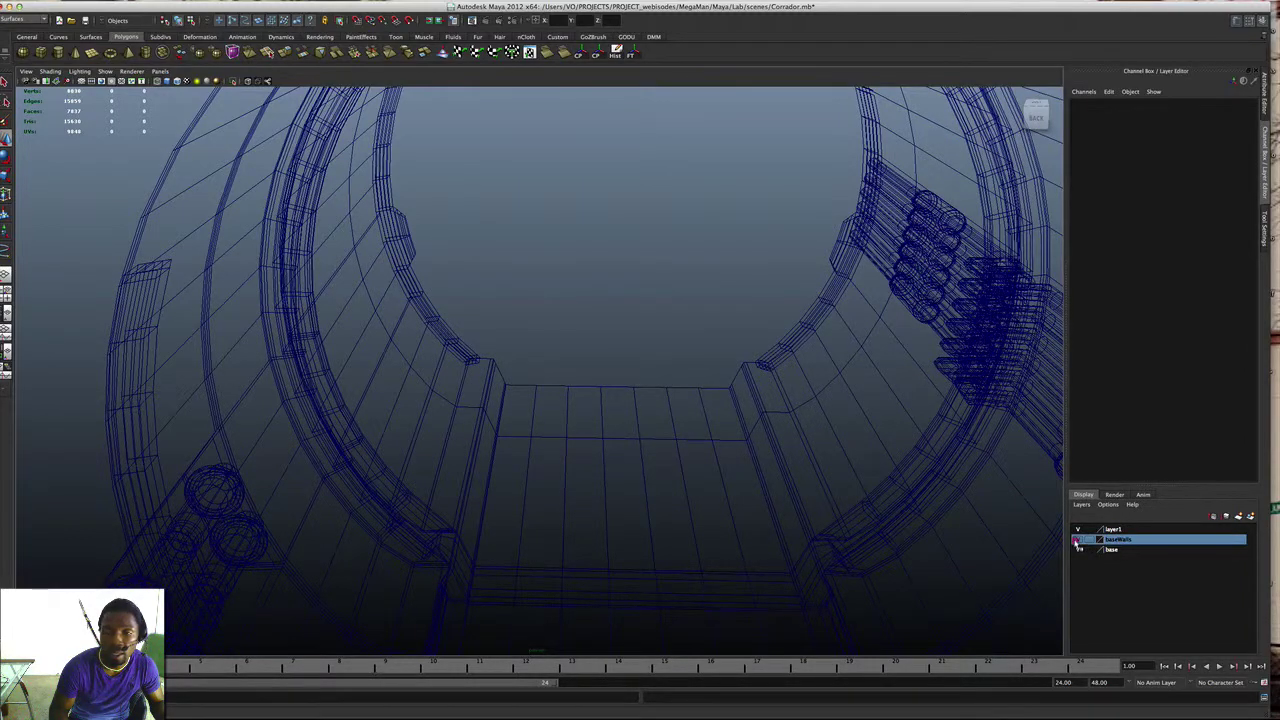
left_click(1077, 540)
left_click_drag(517, 353, 491, 343, "alt")
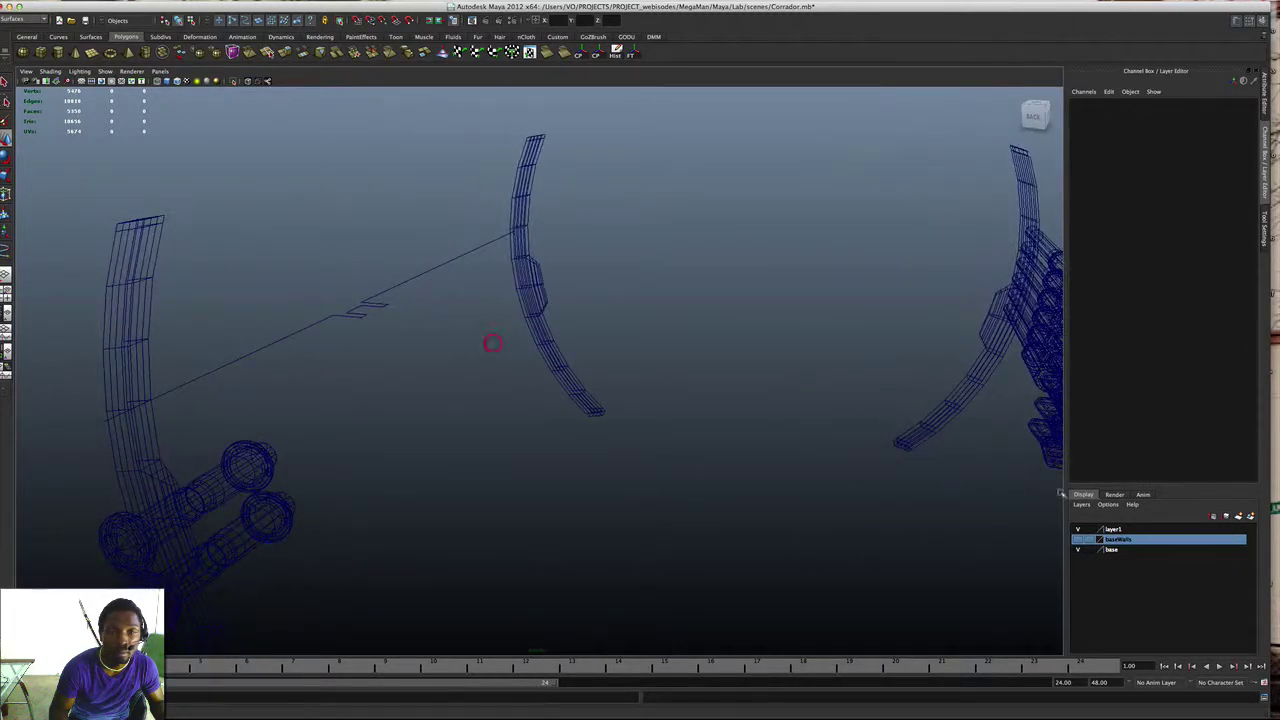
left_click(1077, 529)
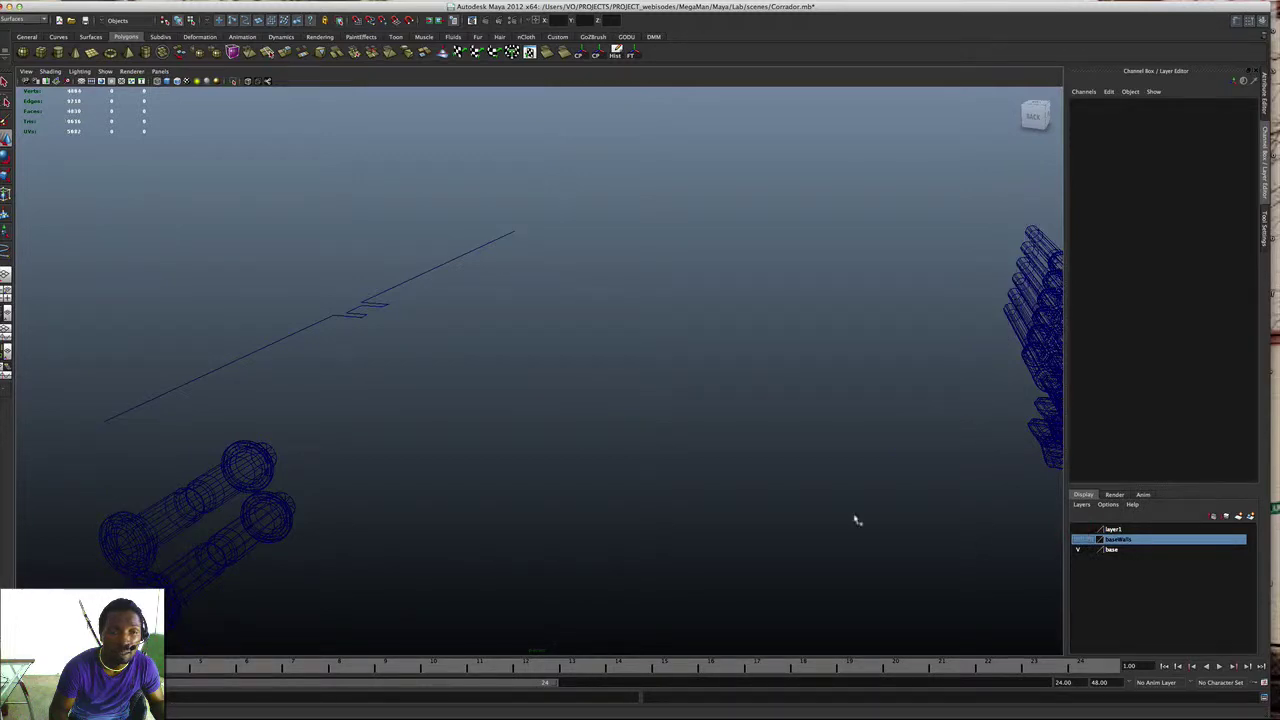
left_click_drag(481, 351, 353, 284, "alt")
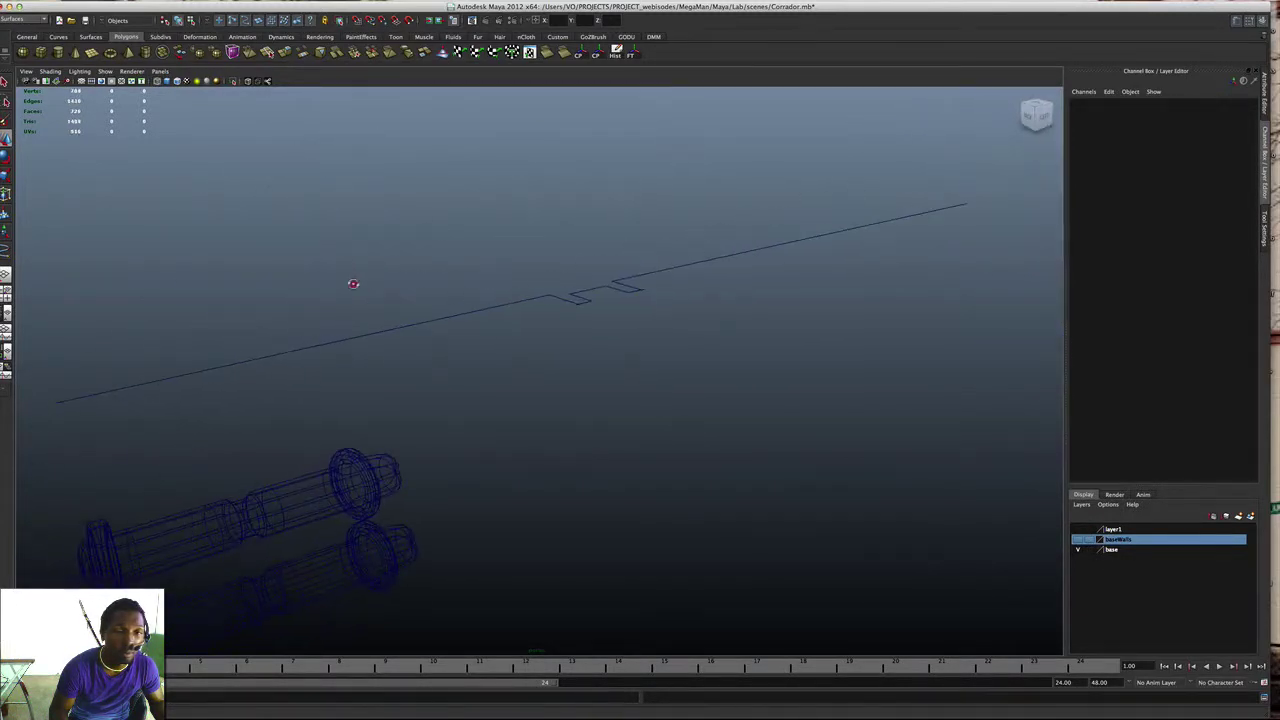
Step: Examine how the isolated curve above the pipes is divided by selecting individual segments along its length
left_click(508, 294)
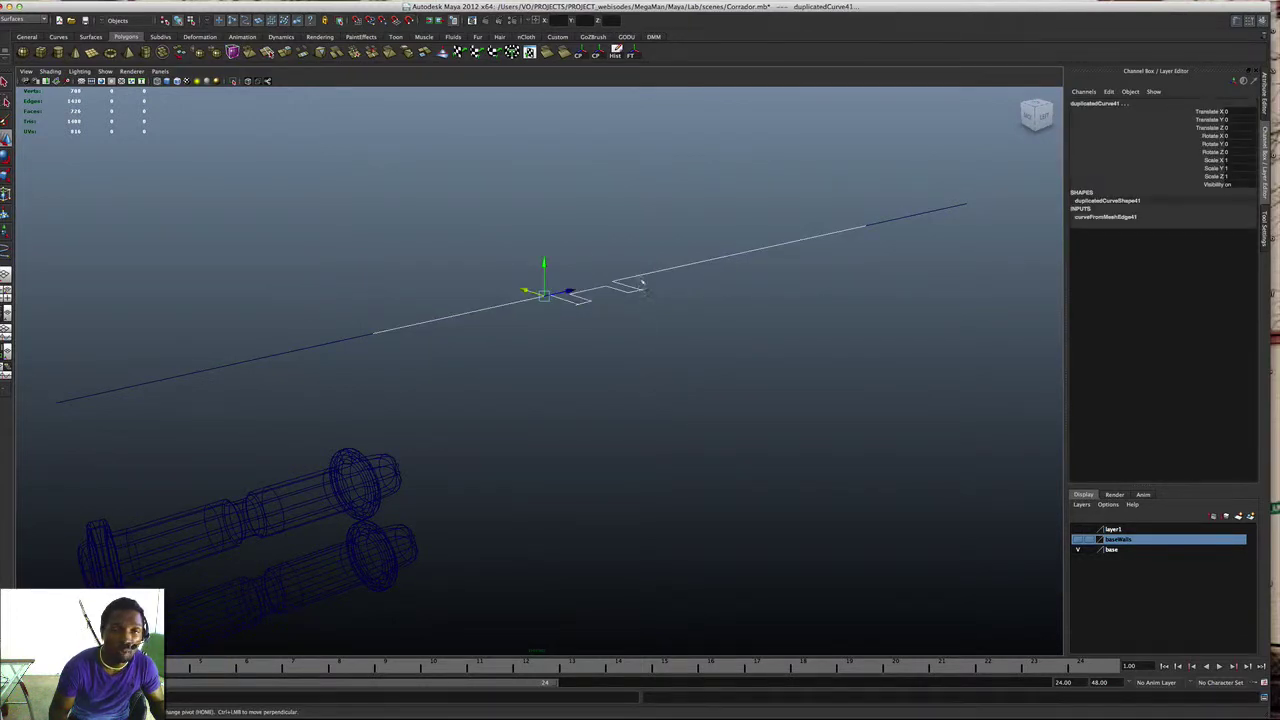
left_click_drag(643, 286, 575, 245, "alt")
left_click_drag(762, 318, 471, 198, "alt")
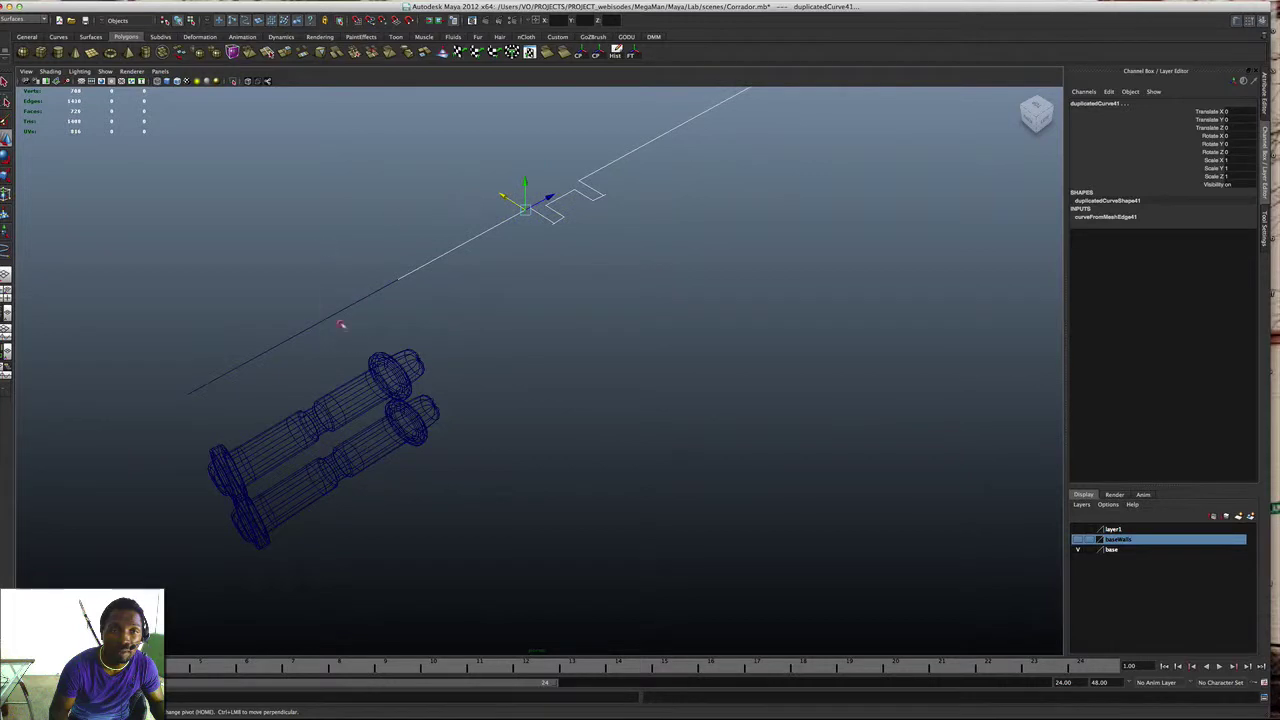
left_click_drag(341, 325, 663, 337, "alt")
left_click_drag(660, 257, 558, 260, "alt")
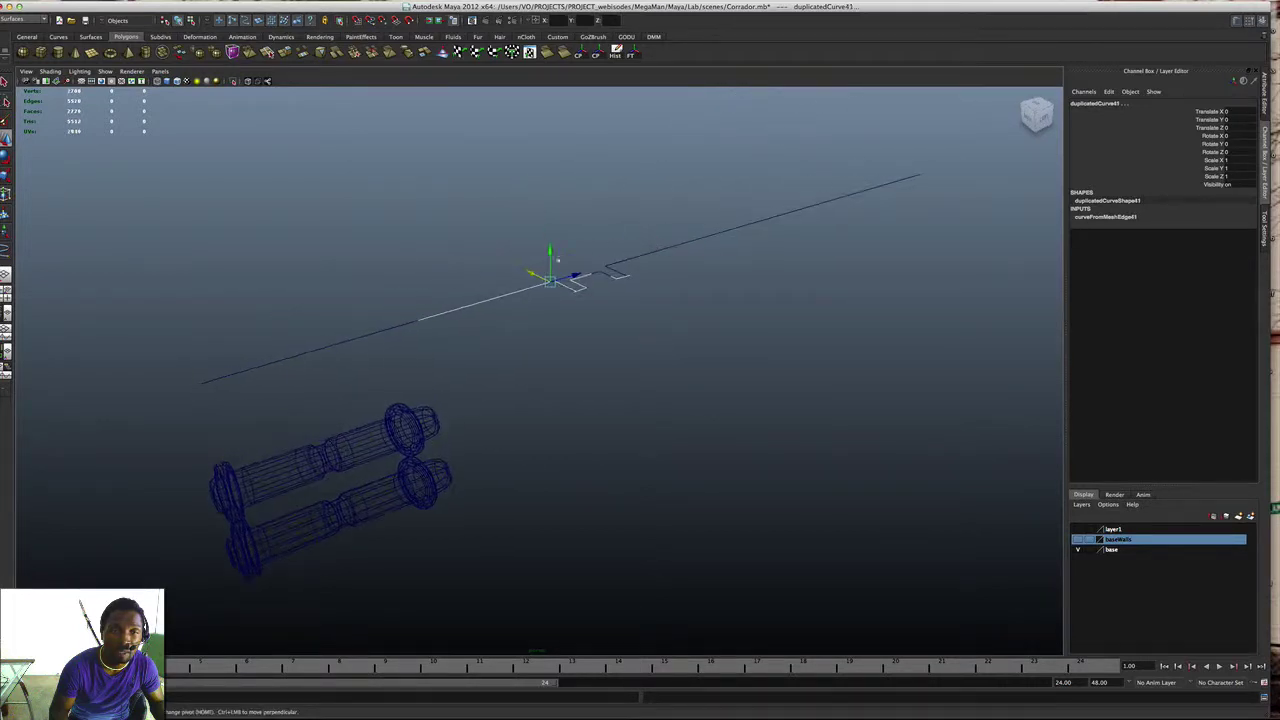
left_click(365, 340)
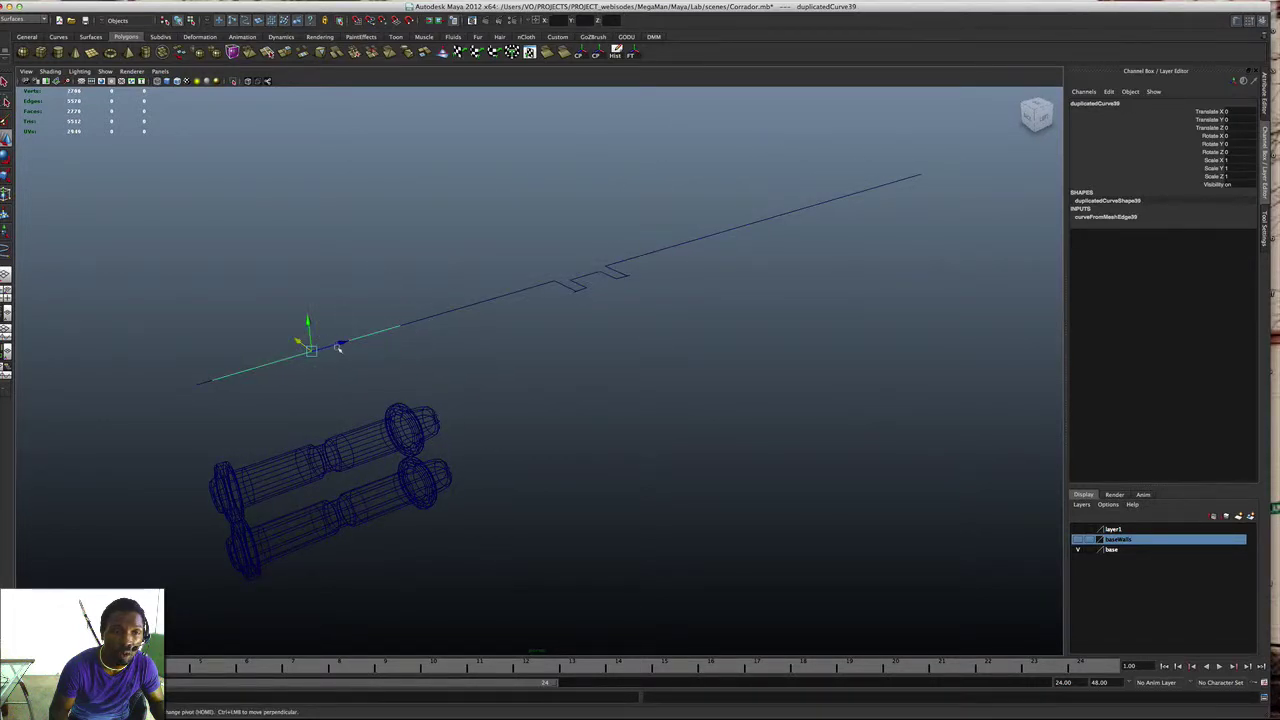
left_click_drag(203, 373, 206, 397)
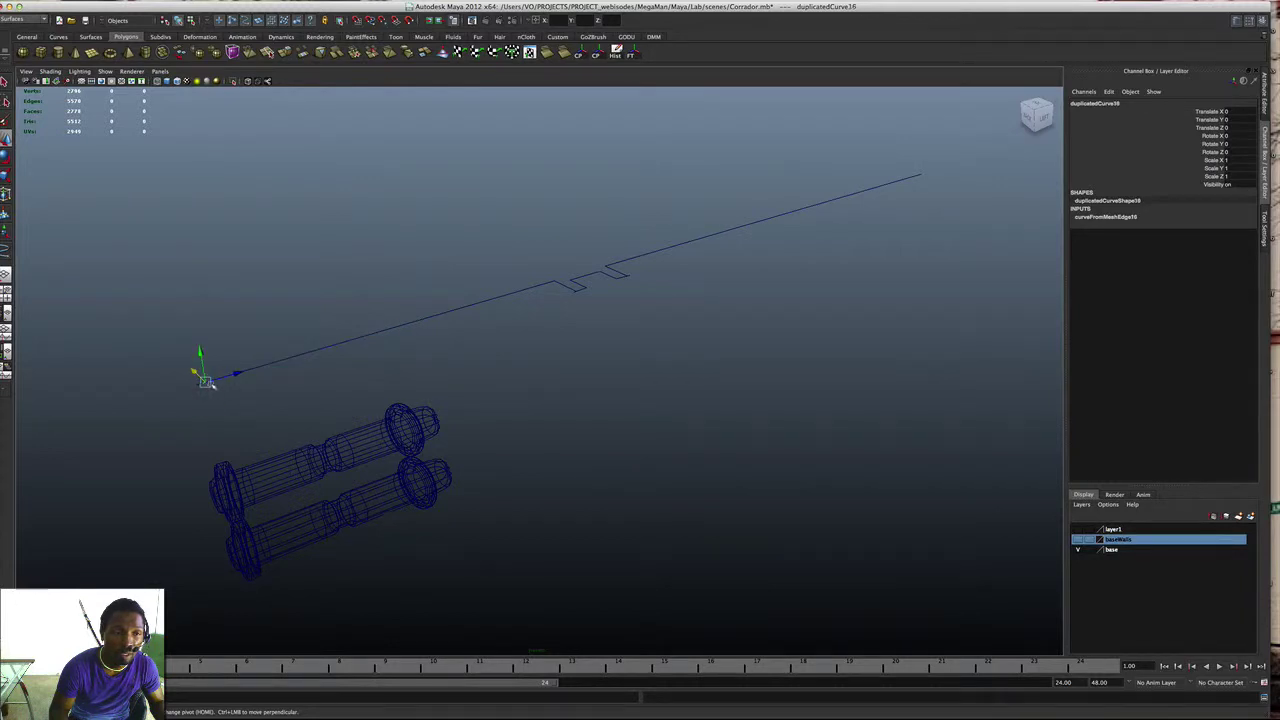
key("f")
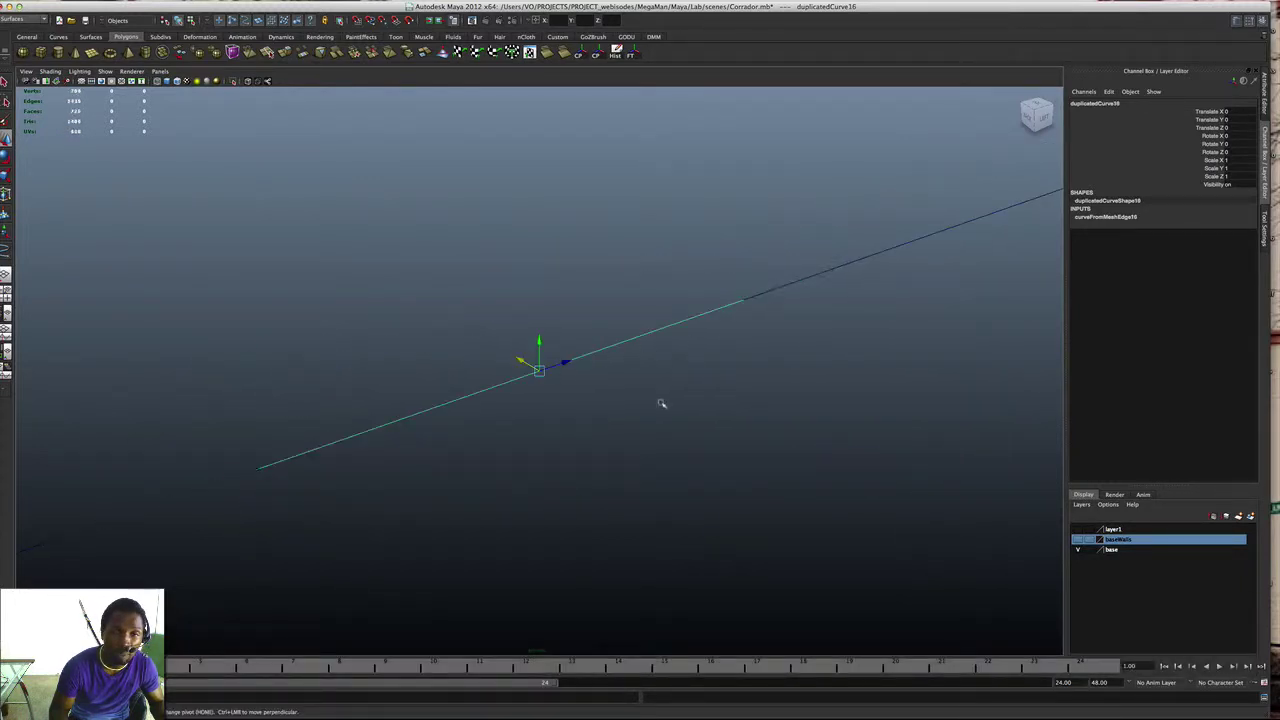
left_click_drag(821, 330, 844, 231)
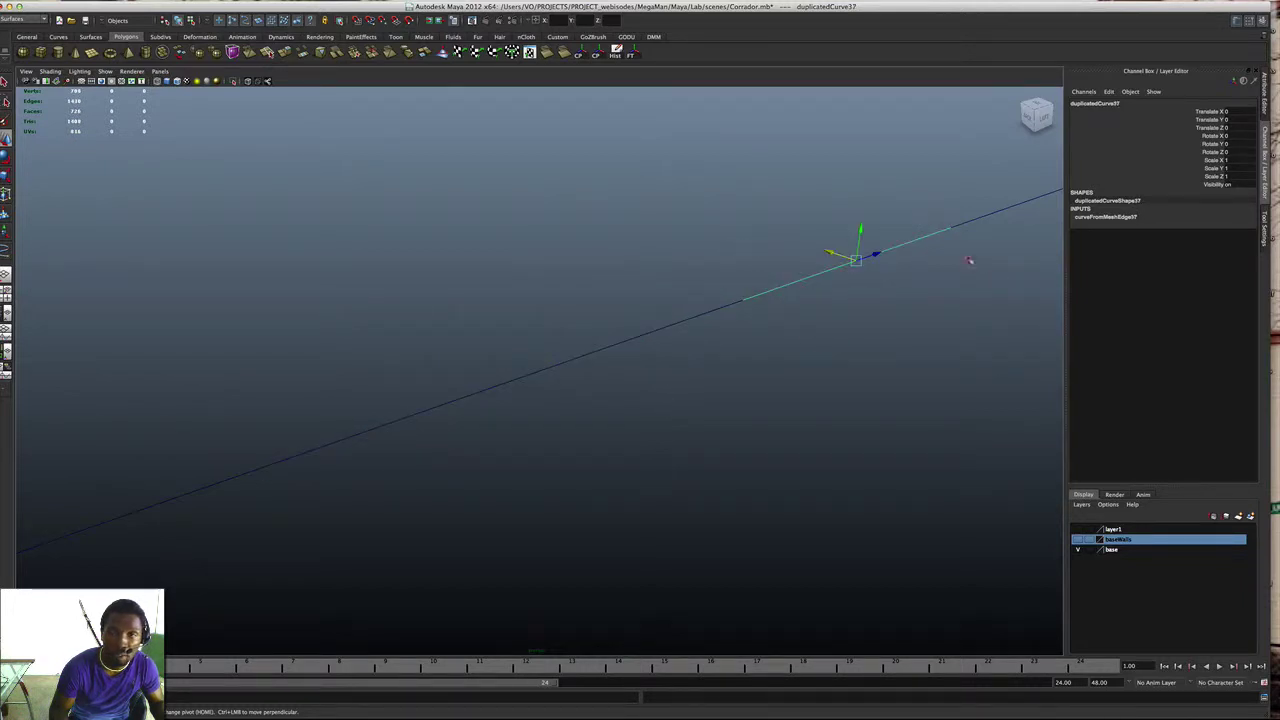
left_click_drag(968, 260, 995, 195, "shift")
scroll(943, 274, "down", 15)
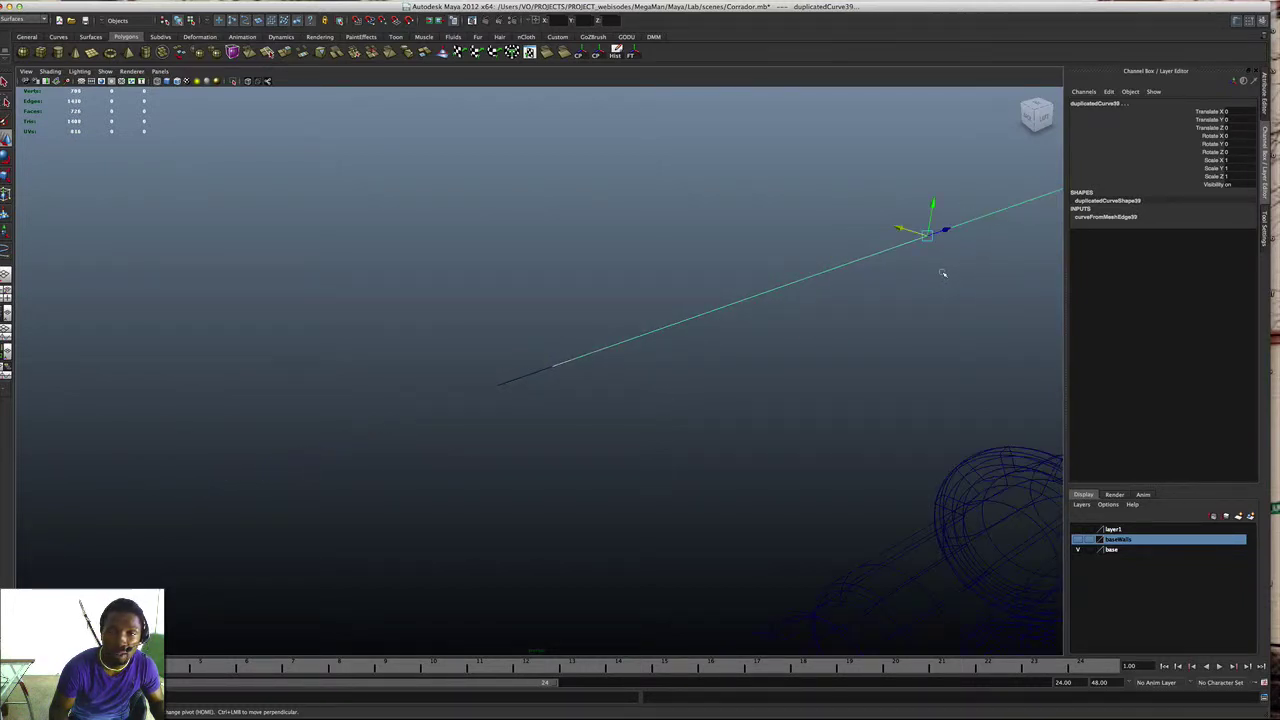
scroll(943, 273, "down", 10)
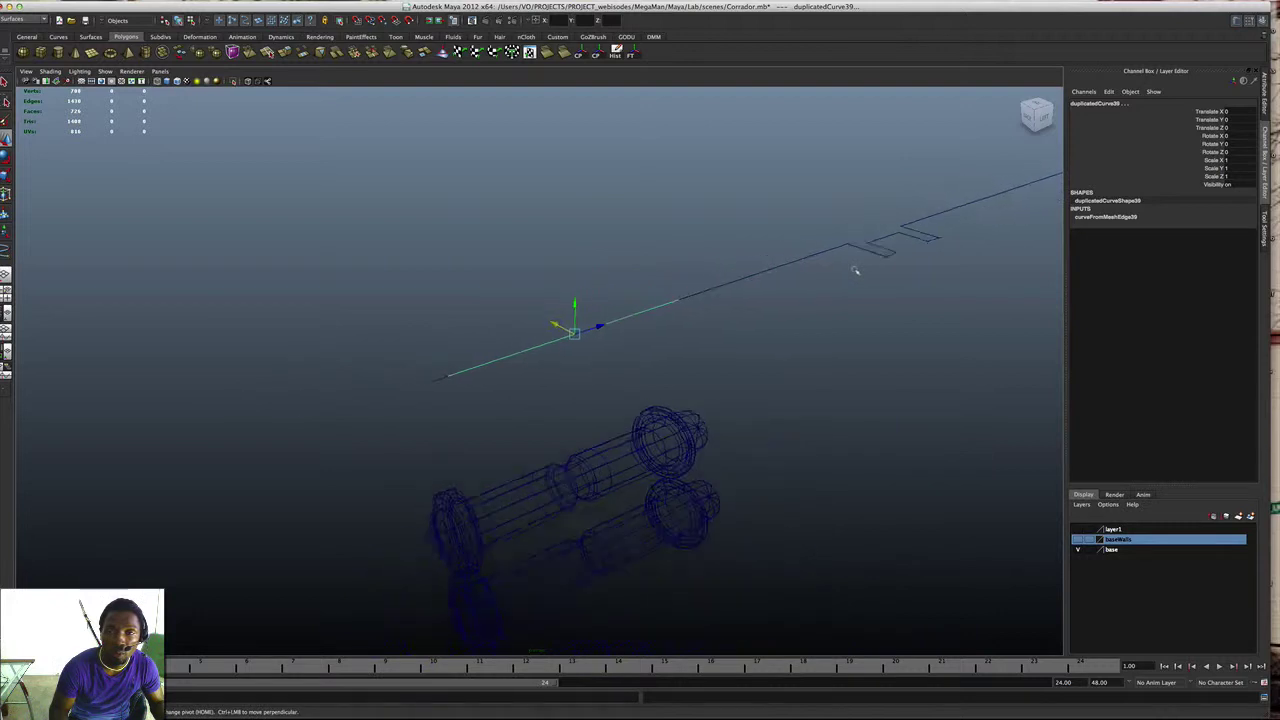
scroll(855, 270, "down", 10)
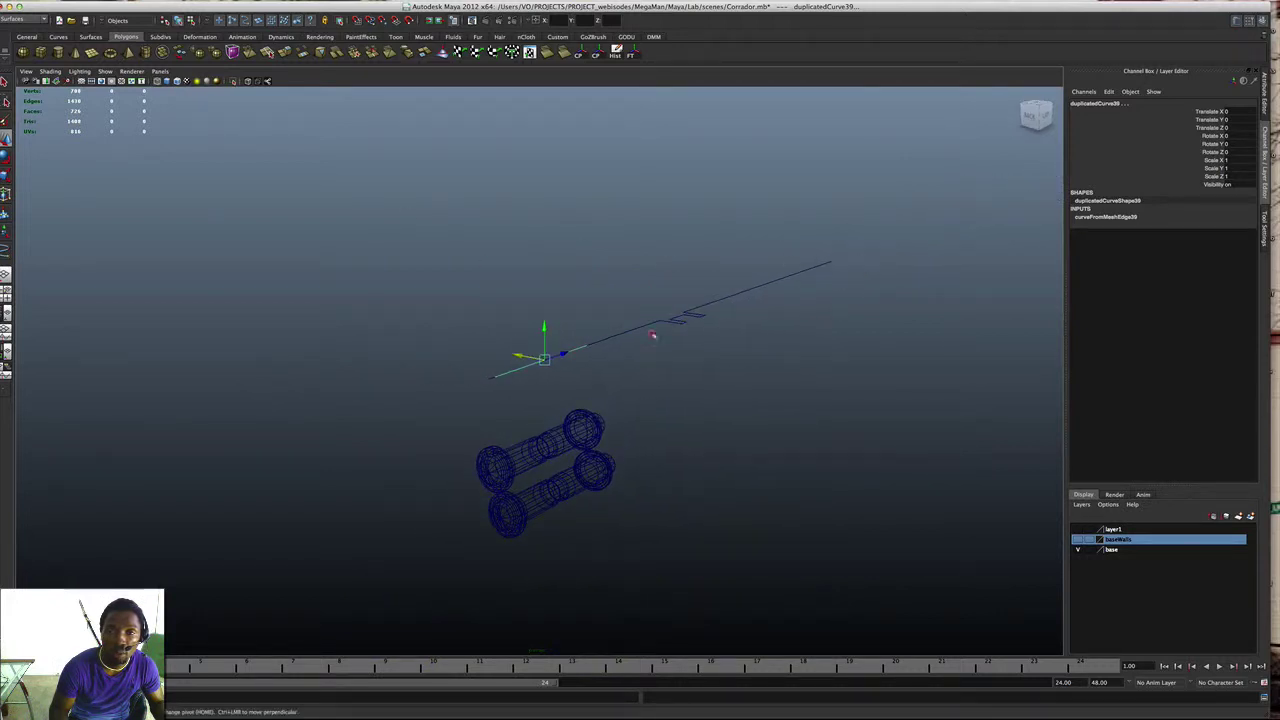
Step: Select all the duplicated curve segments above the pipes and join them with Attach Curves
left_click_drag(406, 370, 868, 408)
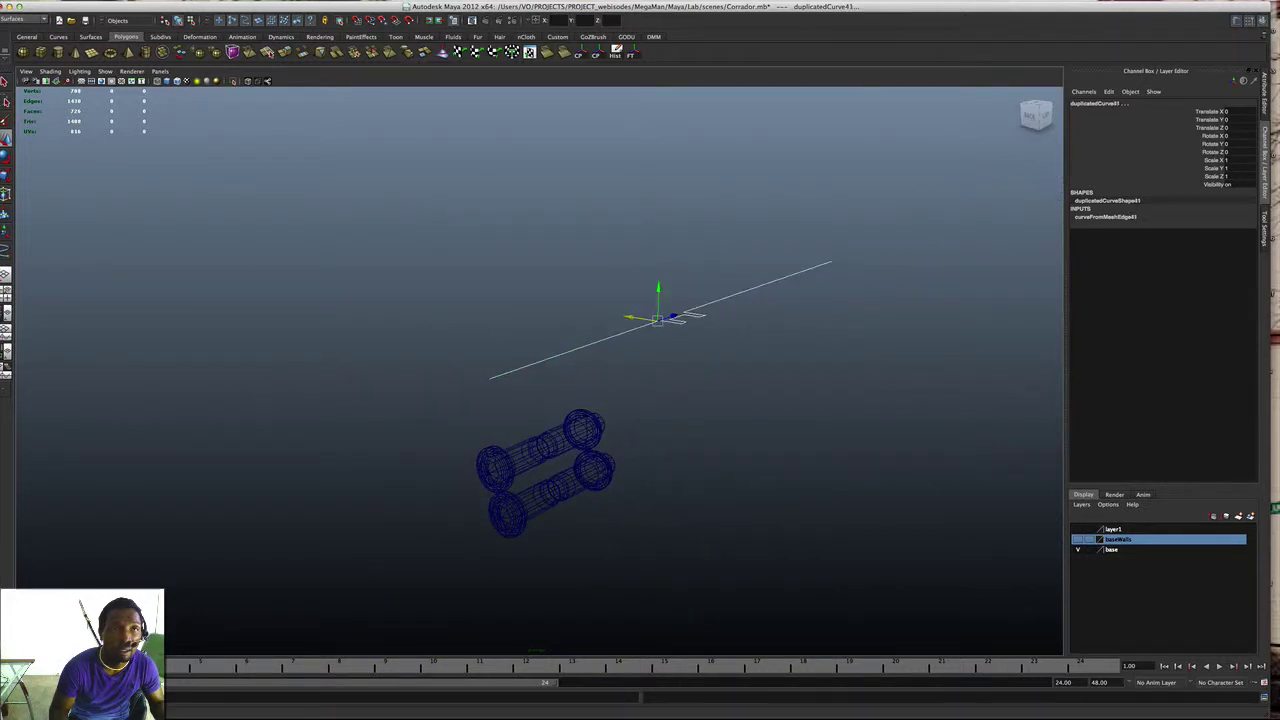
left_click(290, 2)
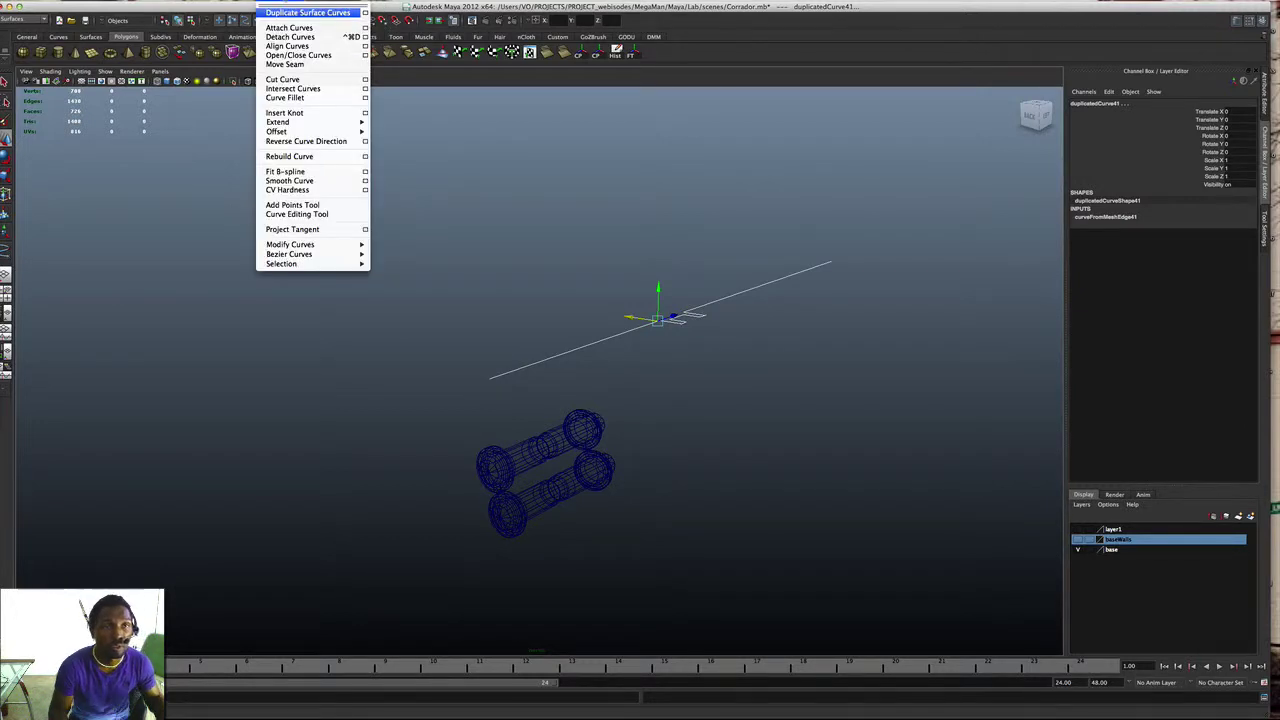
left_click(290, 28)
left_click_drag(663, 408, 671, 371, "alt")
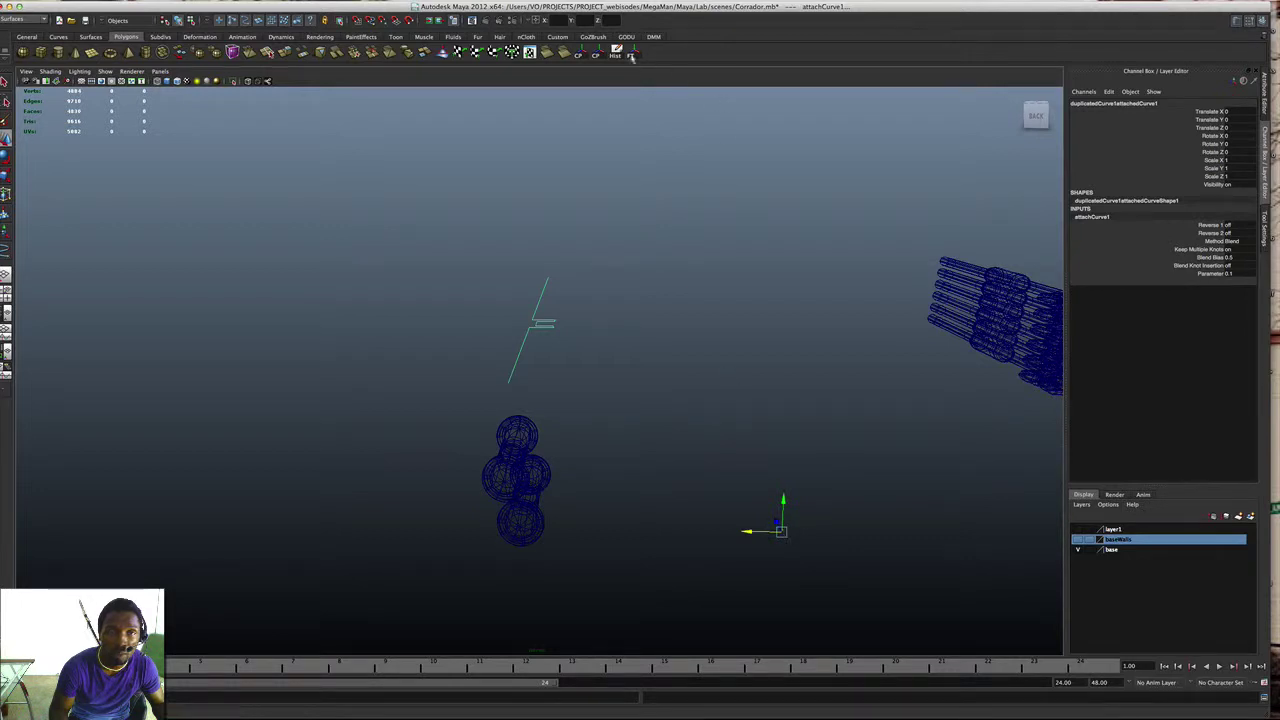
Step: Center the attached curve's pivot and move the curve about -7.68 along X, clear of the original segments
left_click(597, 56)
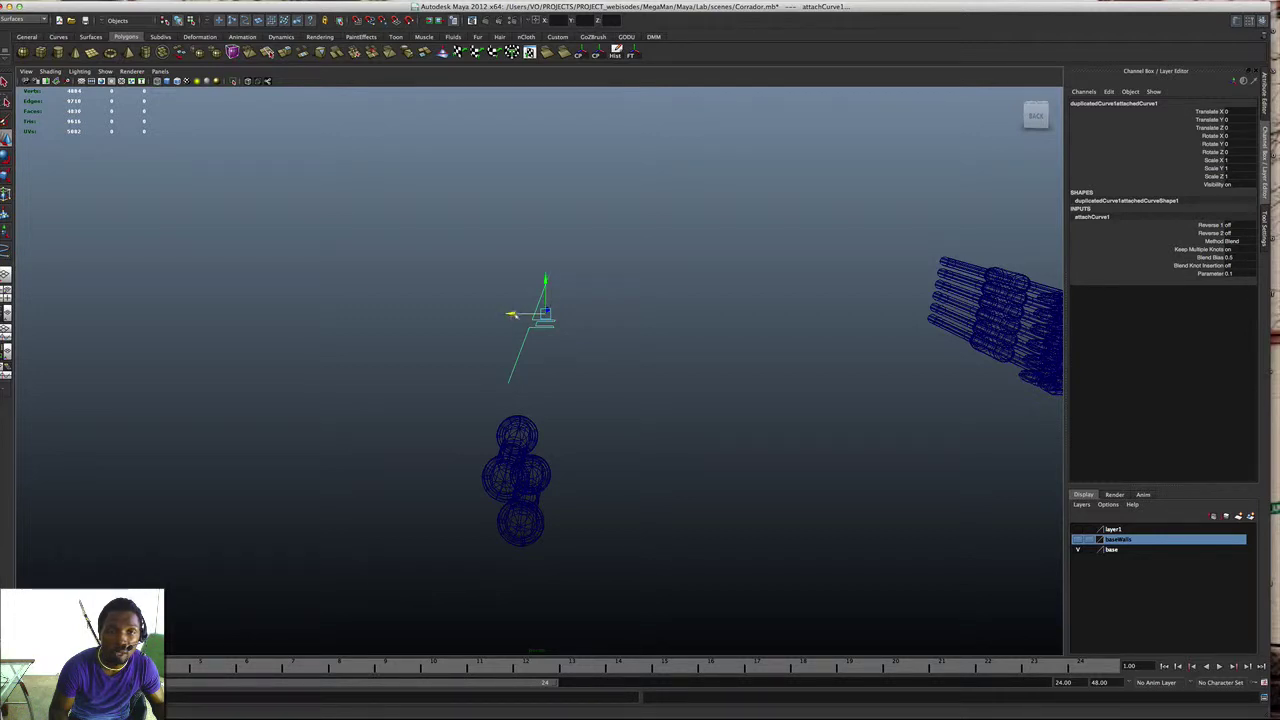
left_click_drag(511, 315, 537, 316)
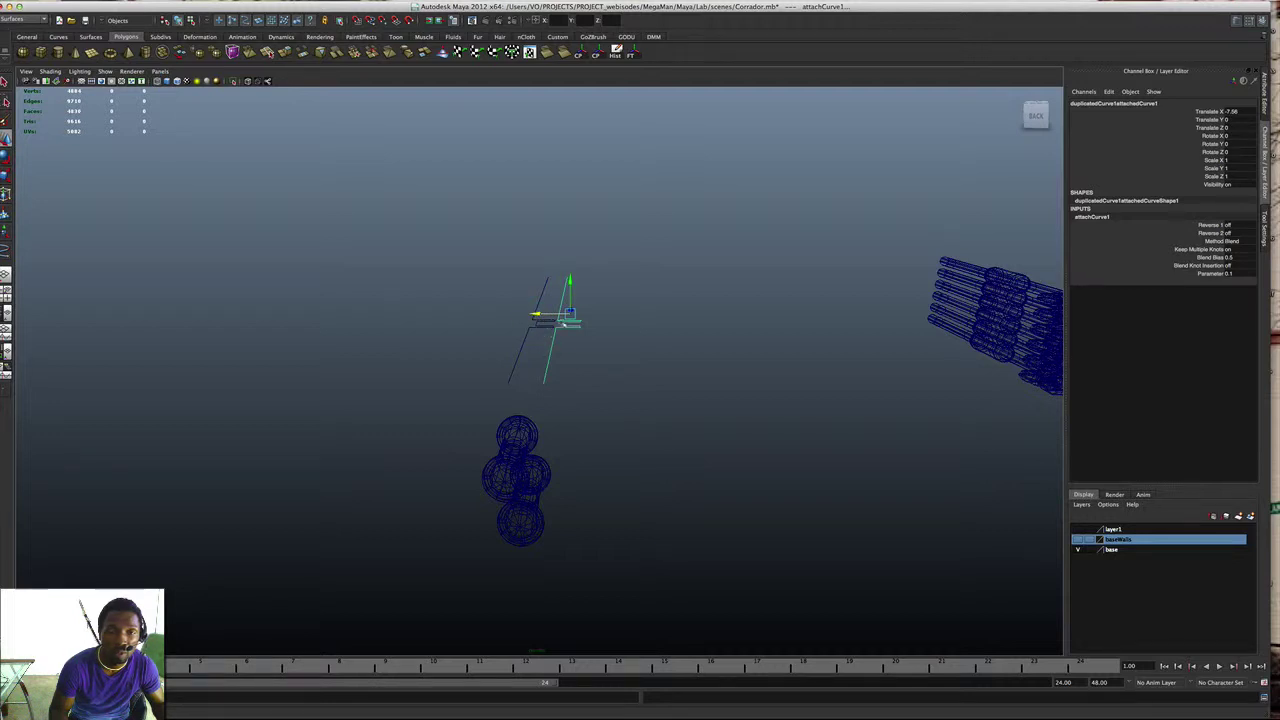
left_click_drag(557, 325, 583, 322, "alt")
Step: Delete the original duplicated curve segments beside the attached curve, including the small leftover pieces at its notch
left_click_drag(457, 309, 536, 404)
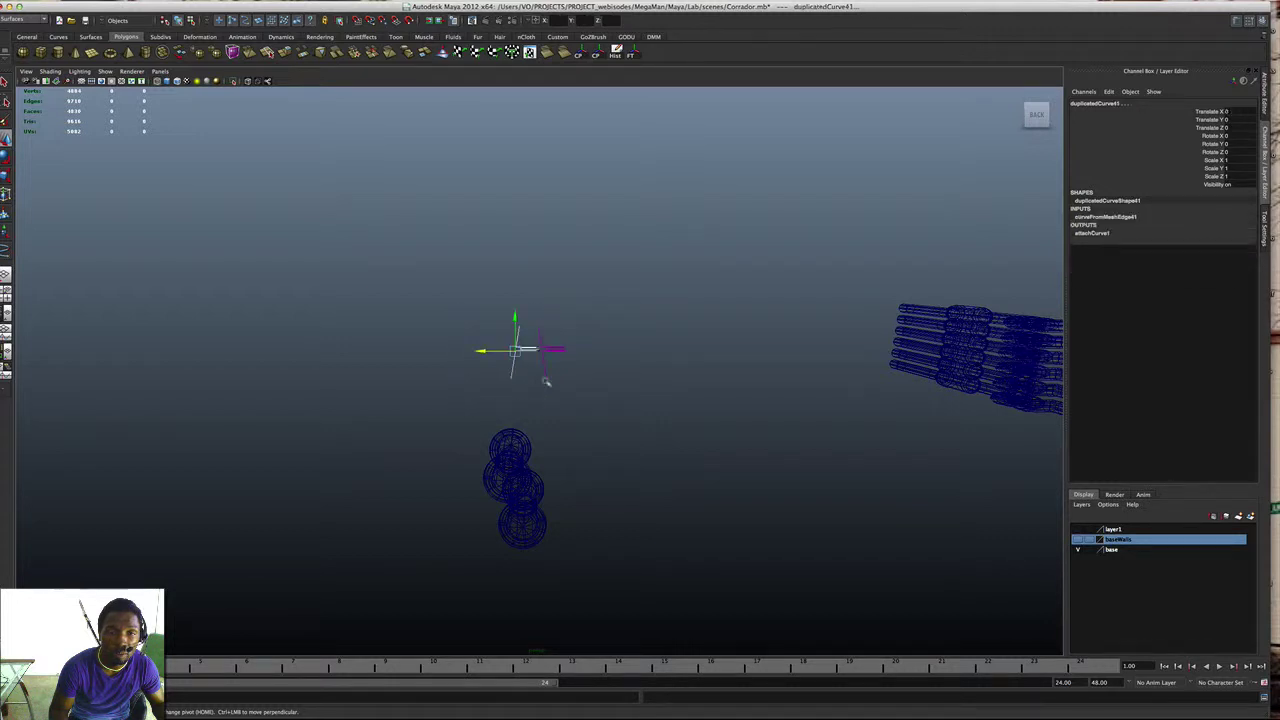
key("BackSpace")
scroll(554, 360, "up", 2)
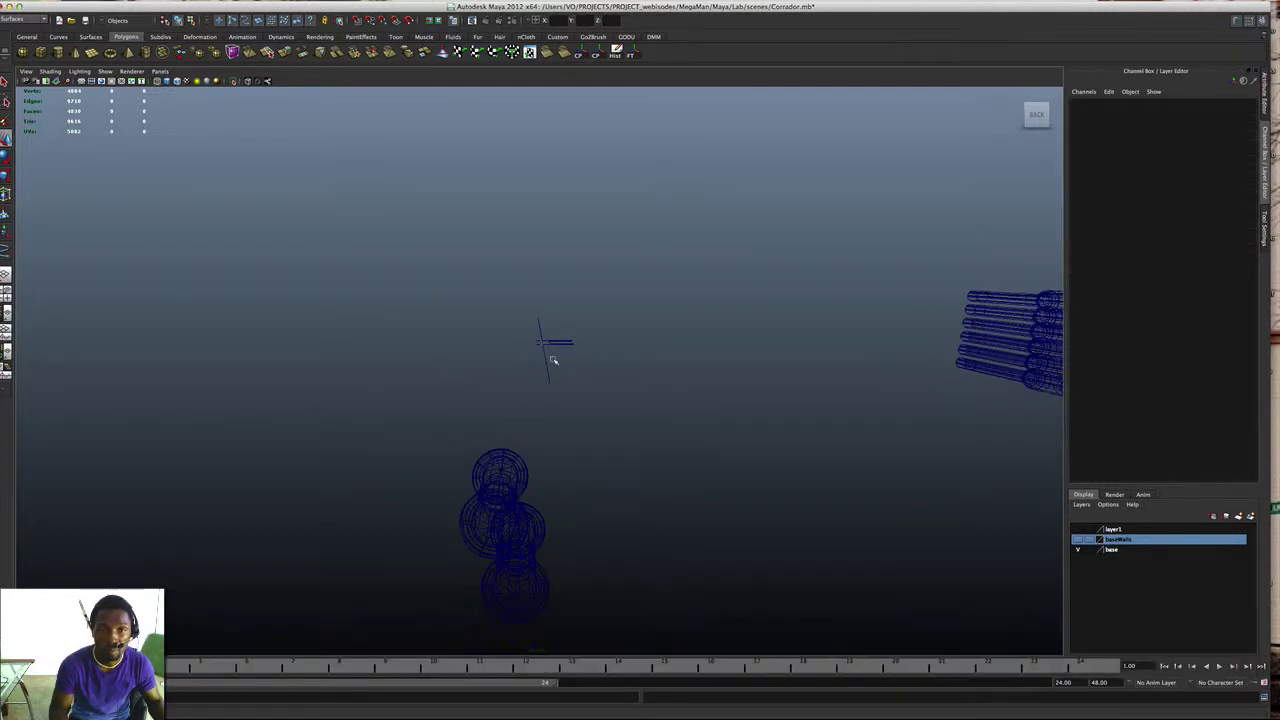
left_click_drag(554, 360, 540, 224, "alt")
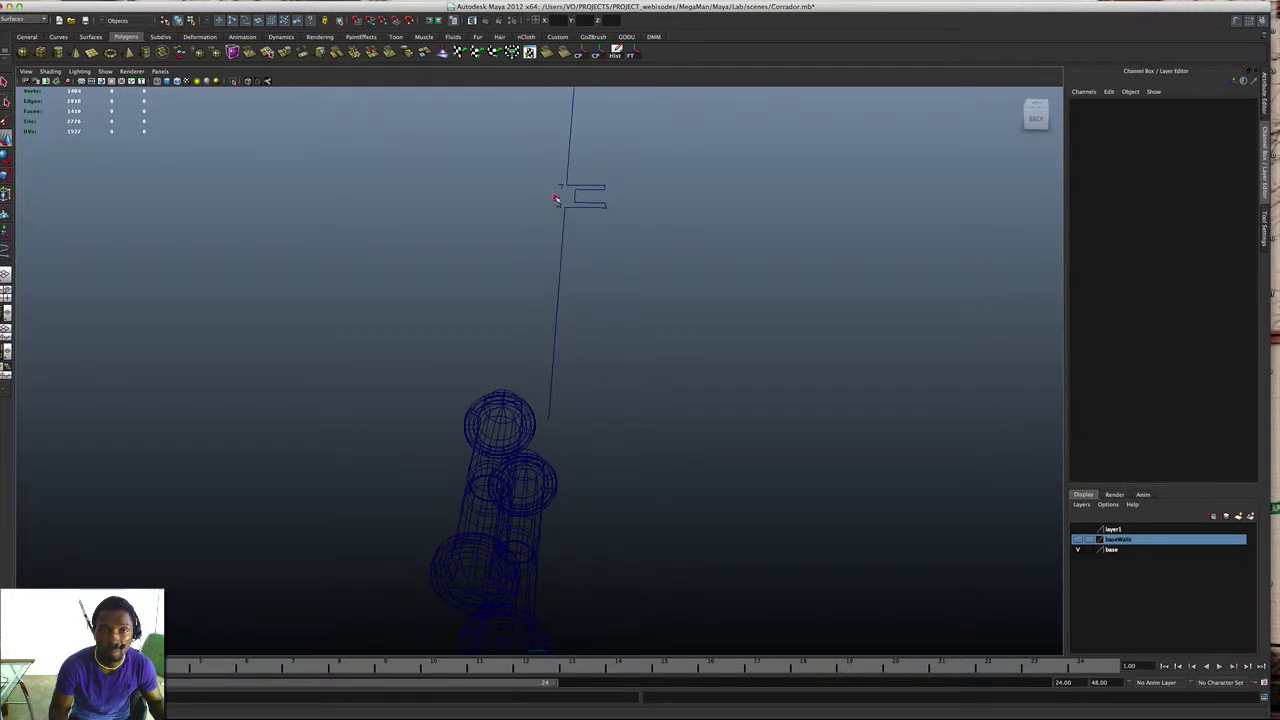
left_click(562, 203)
key("BackSpace")
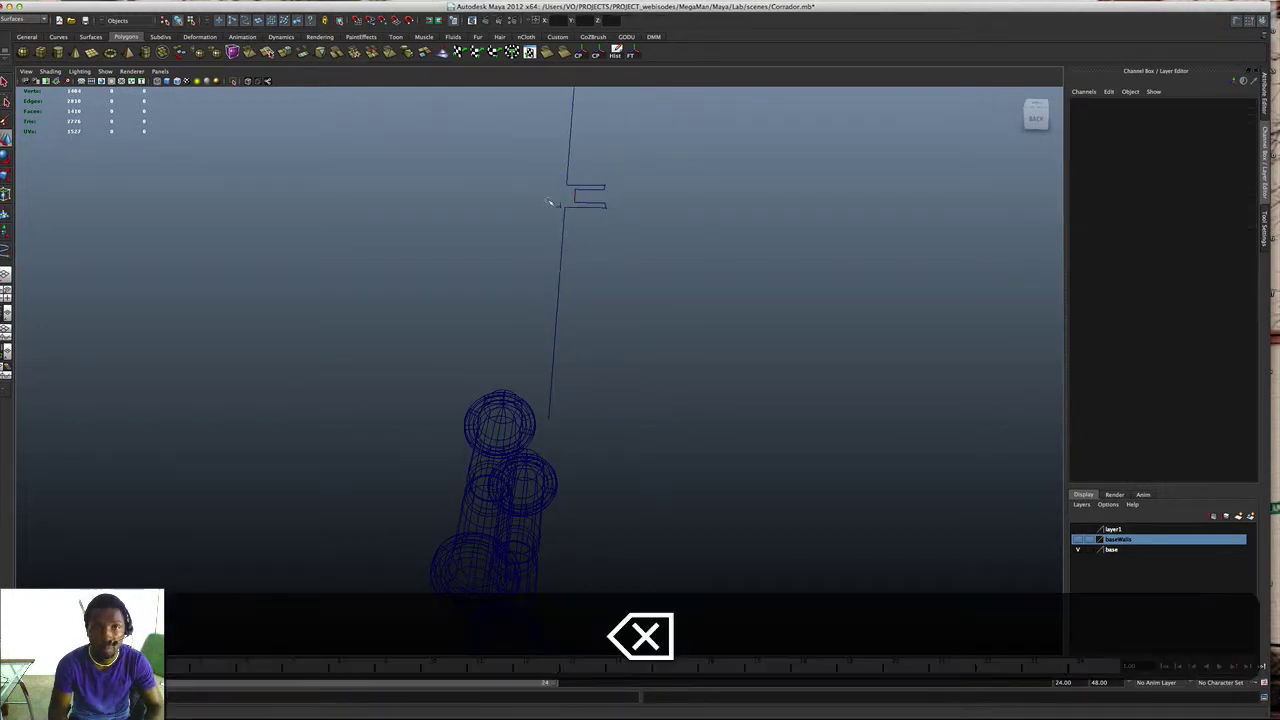
left_click(563, 214)
key("BackSpace")
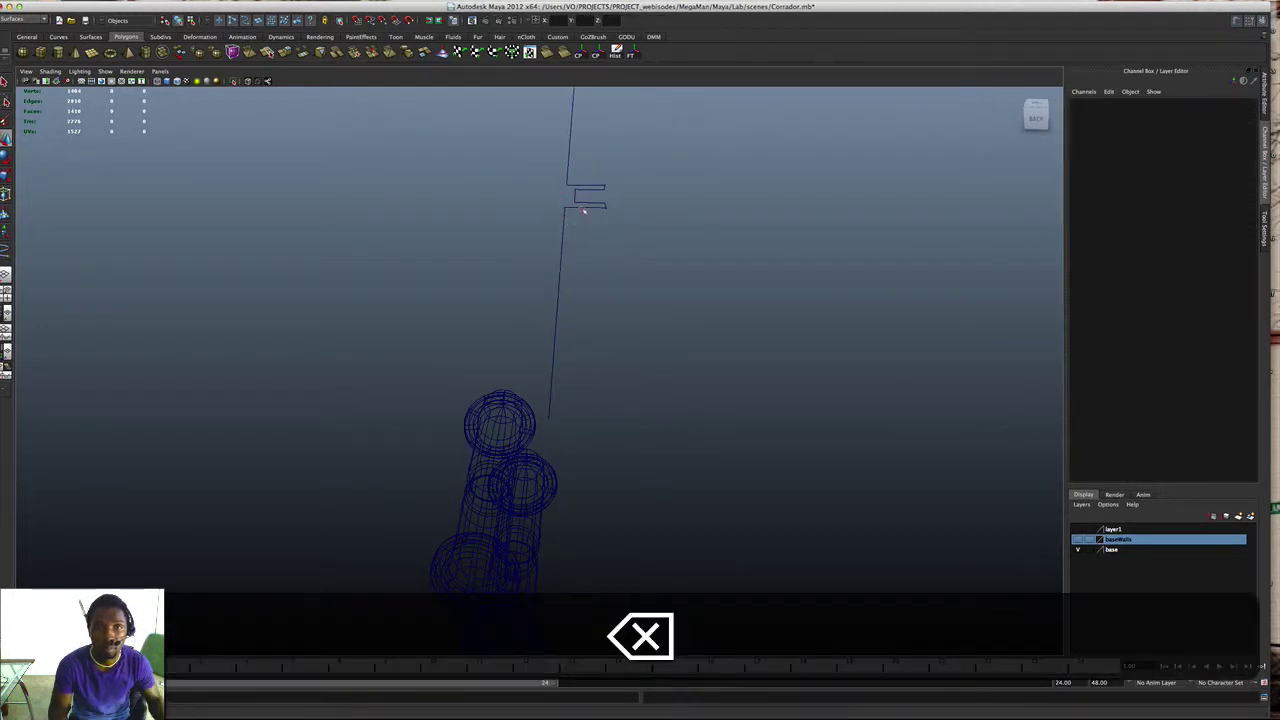
Step: Select the attached curve and set its Translate X to 0
left_click(584, 209)
left_click(1228, 112)
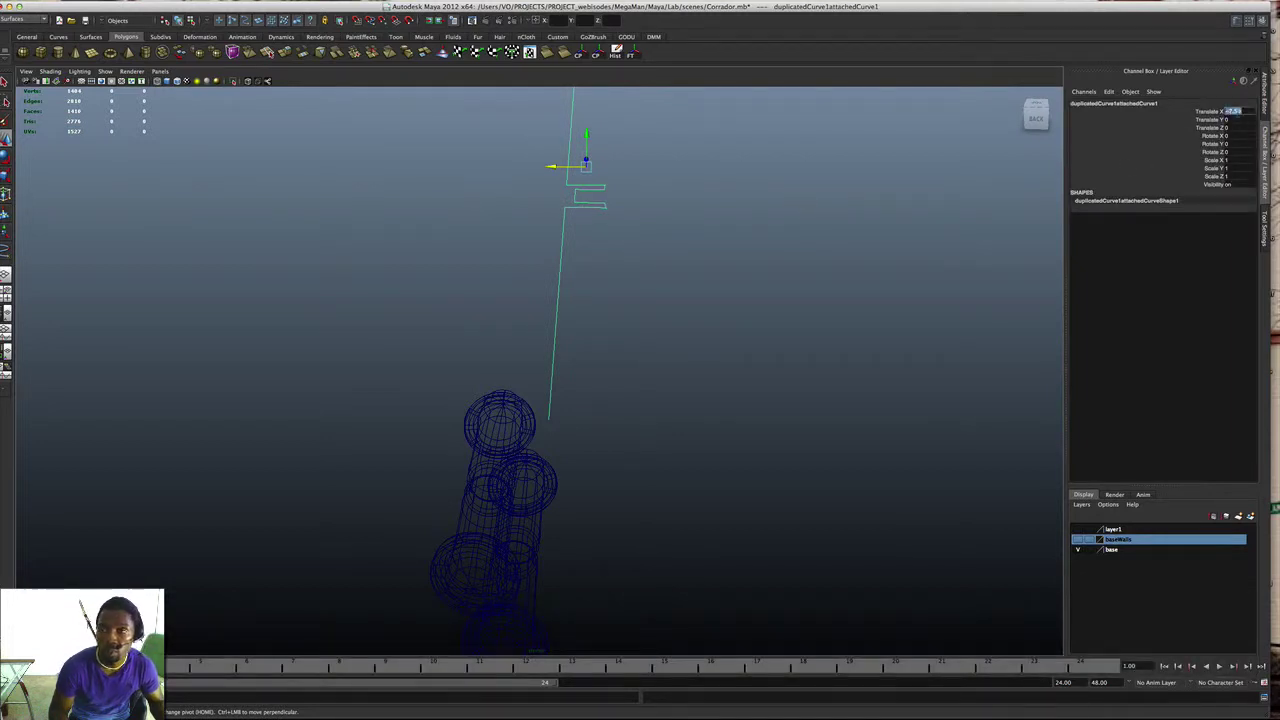
type("0")
key("Return")
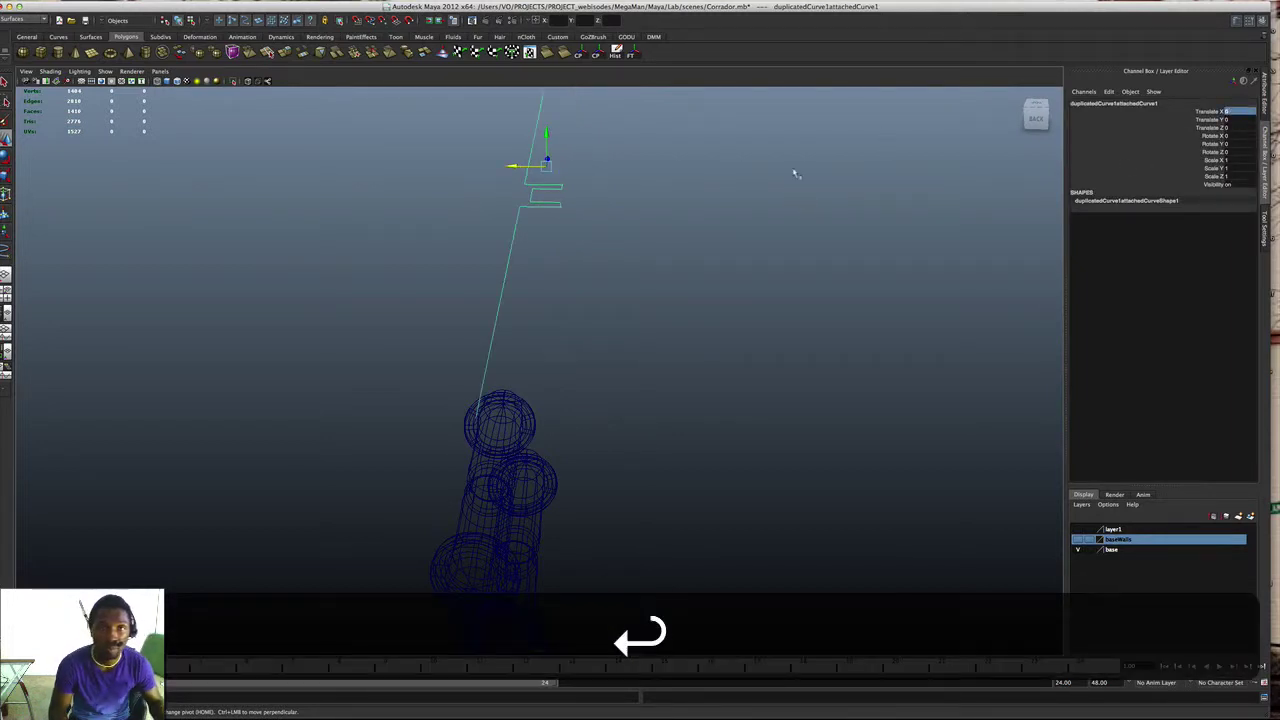
Step: Delete the construction history of the attached curve
left_click_drag(711, 166, 700, 166, "alt")
middle_click_drag(737, 177, 435, 178, "alt")
left_click_drag(436, 178, 689, 283, "alt")
middle_click_drag(689, 283, 549, 314, "alt")
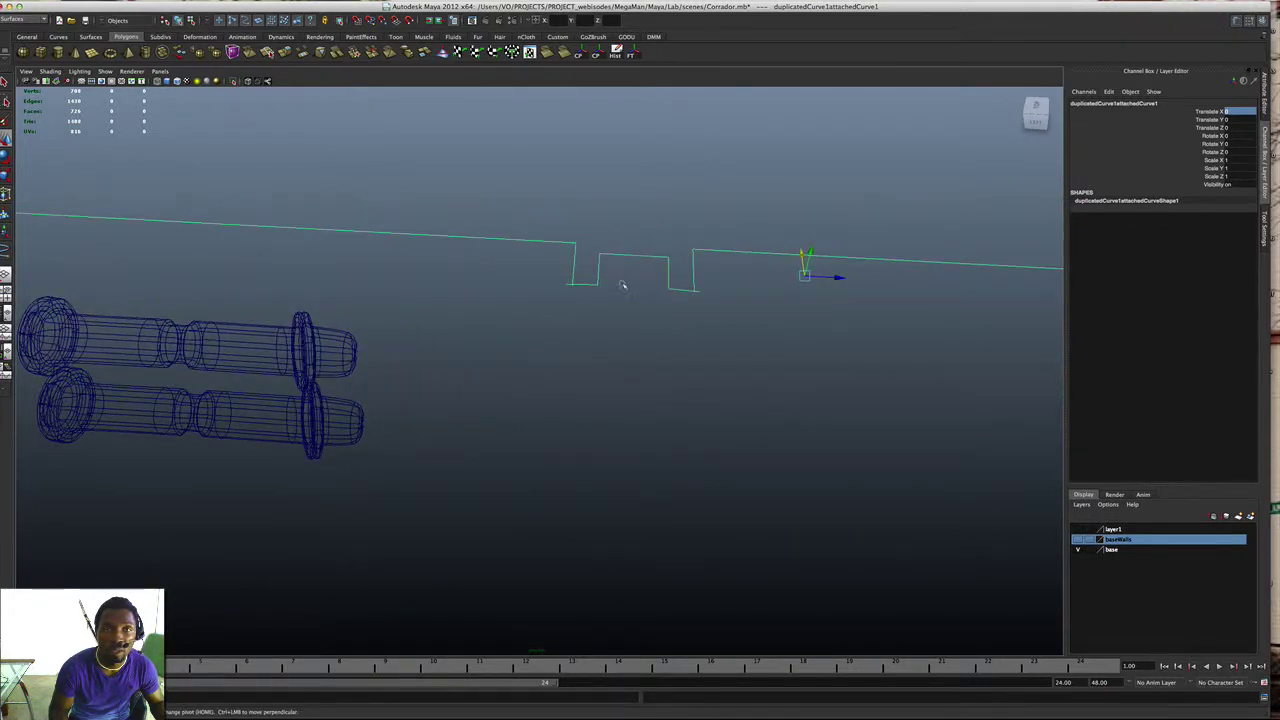
left_click_drag(623, 283, 623, 284, "alt")
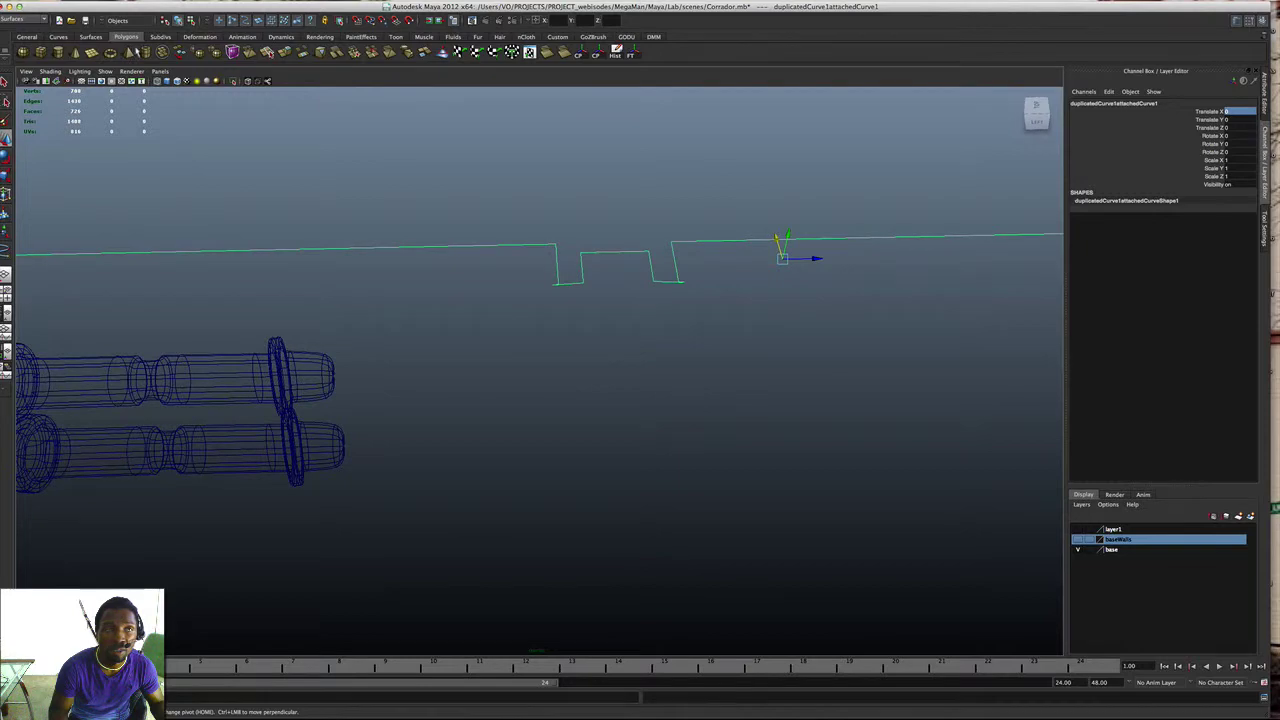
left_click(150, 3)
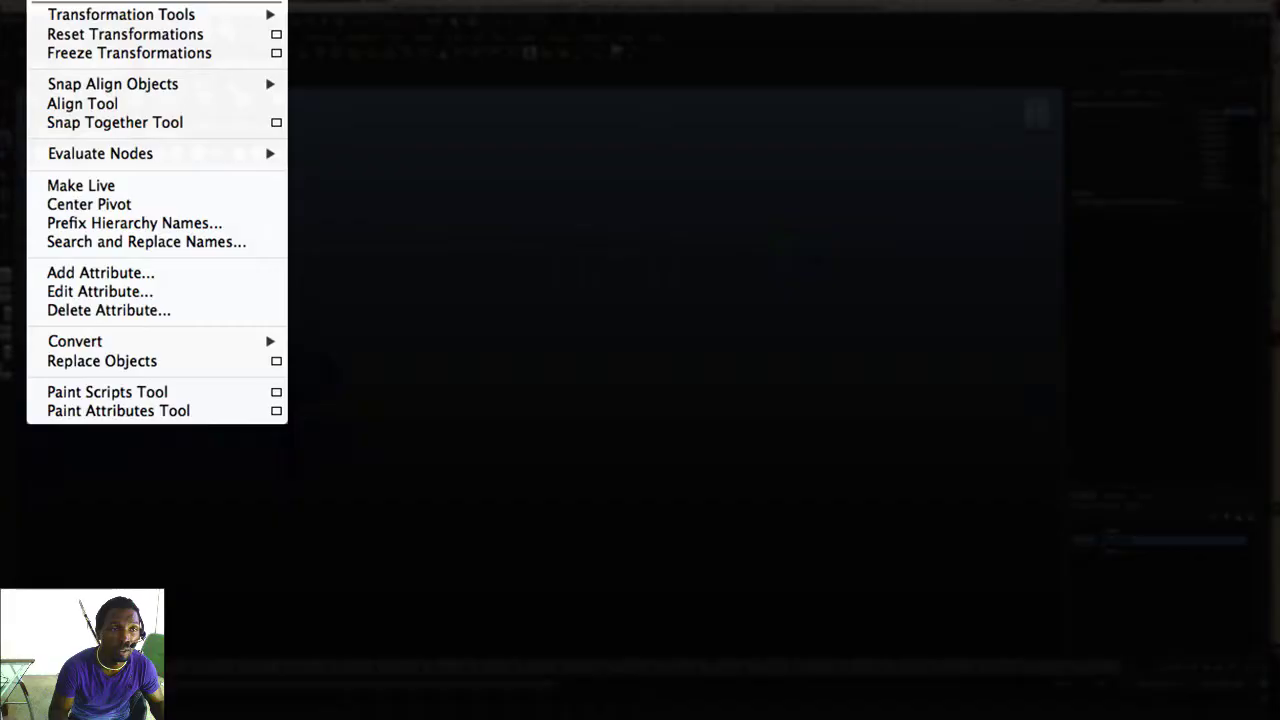
mouse_move(60, 3)
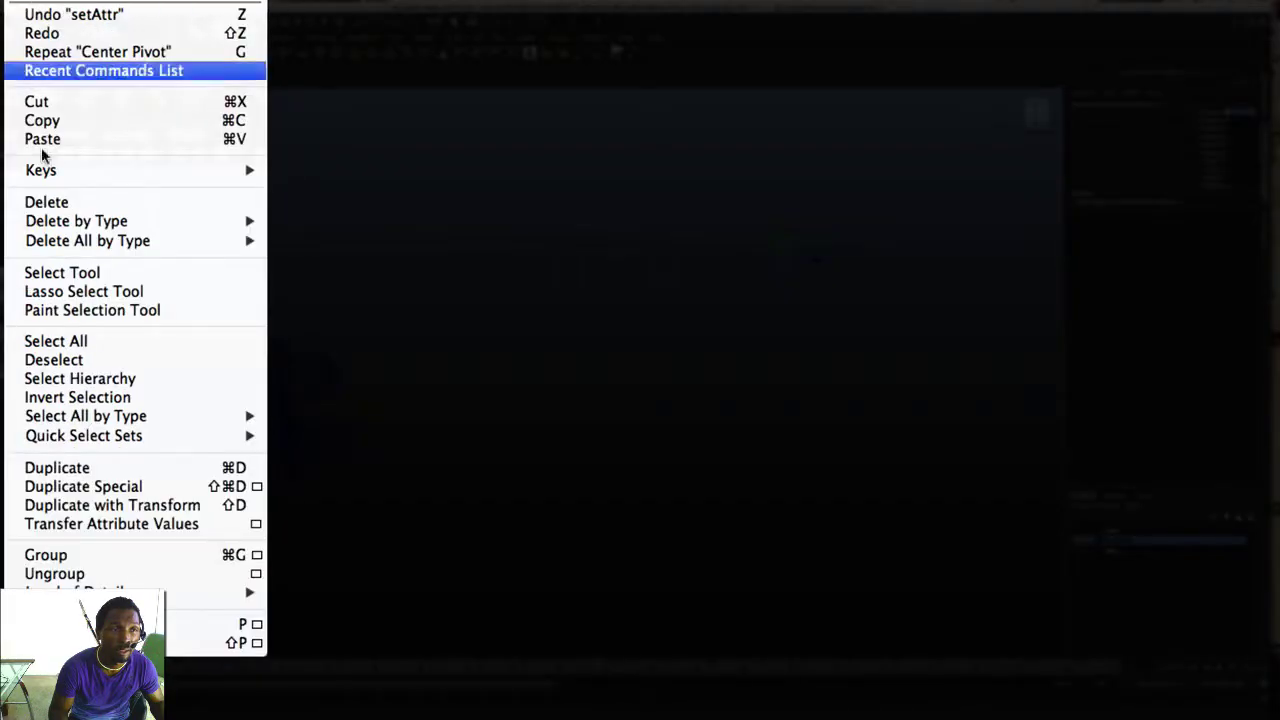
mouse_move(117, 221)
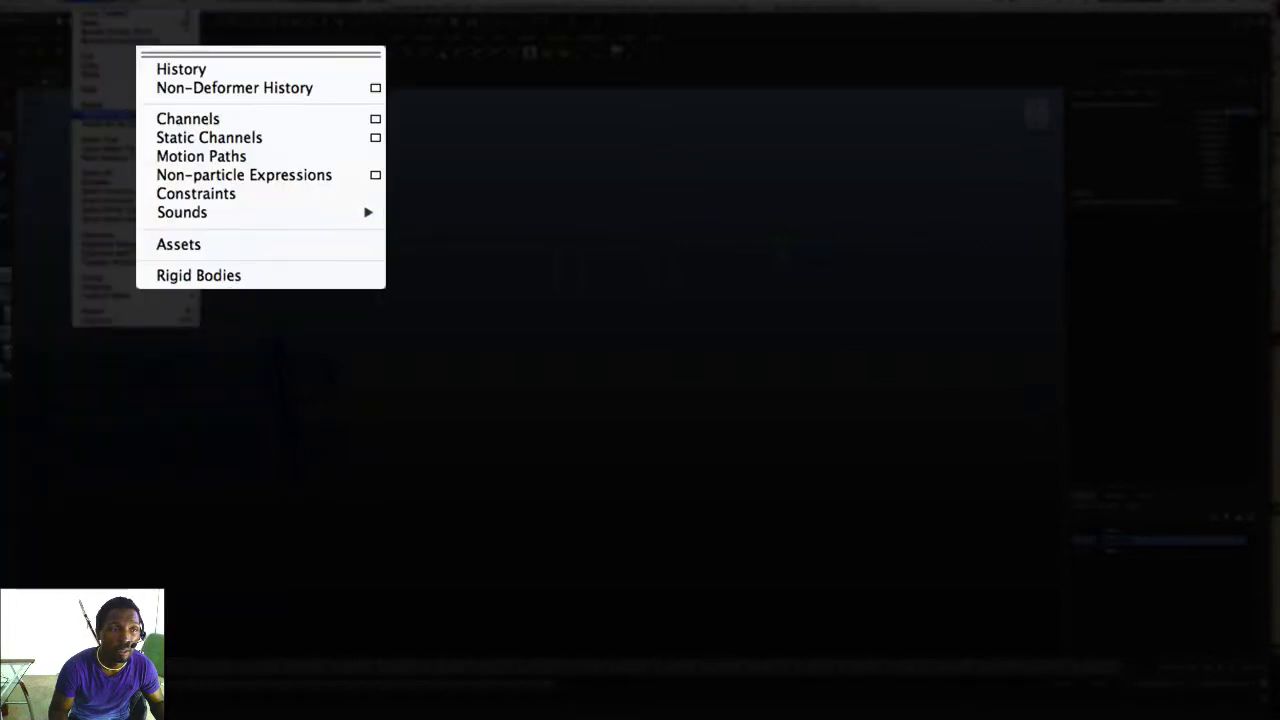
mouse_move(217, 241)
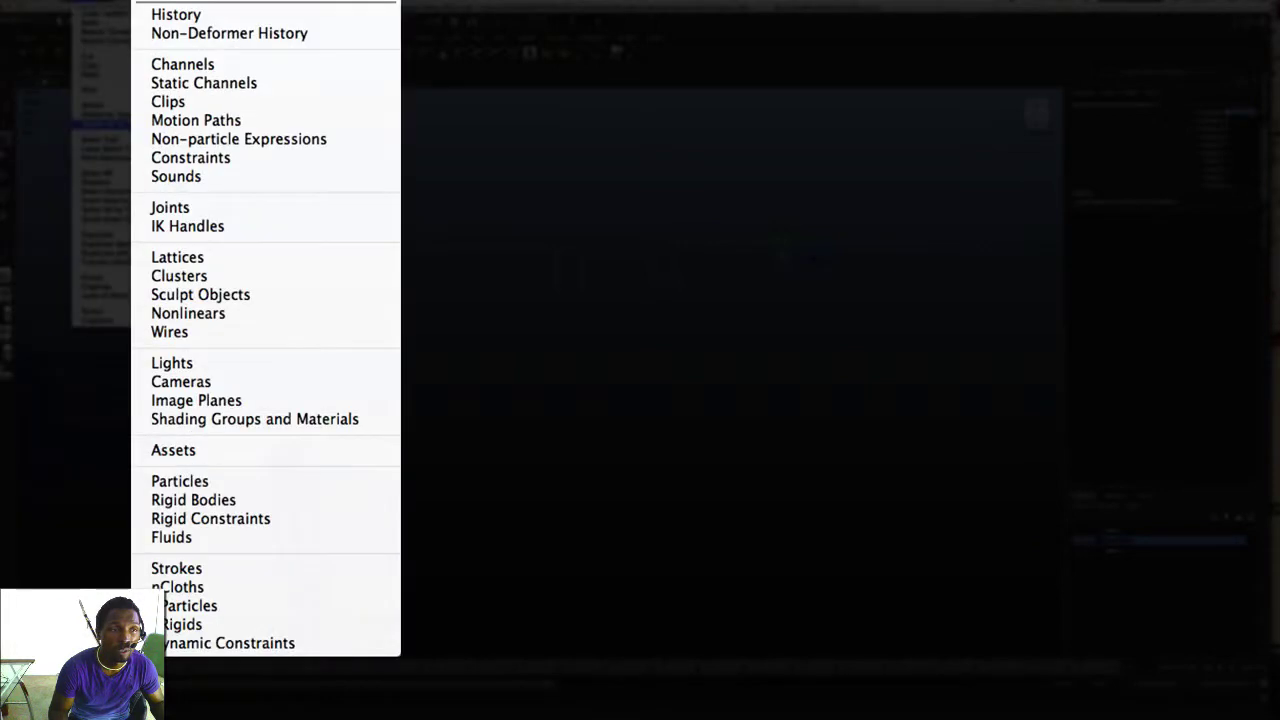
left_click(178, 16)
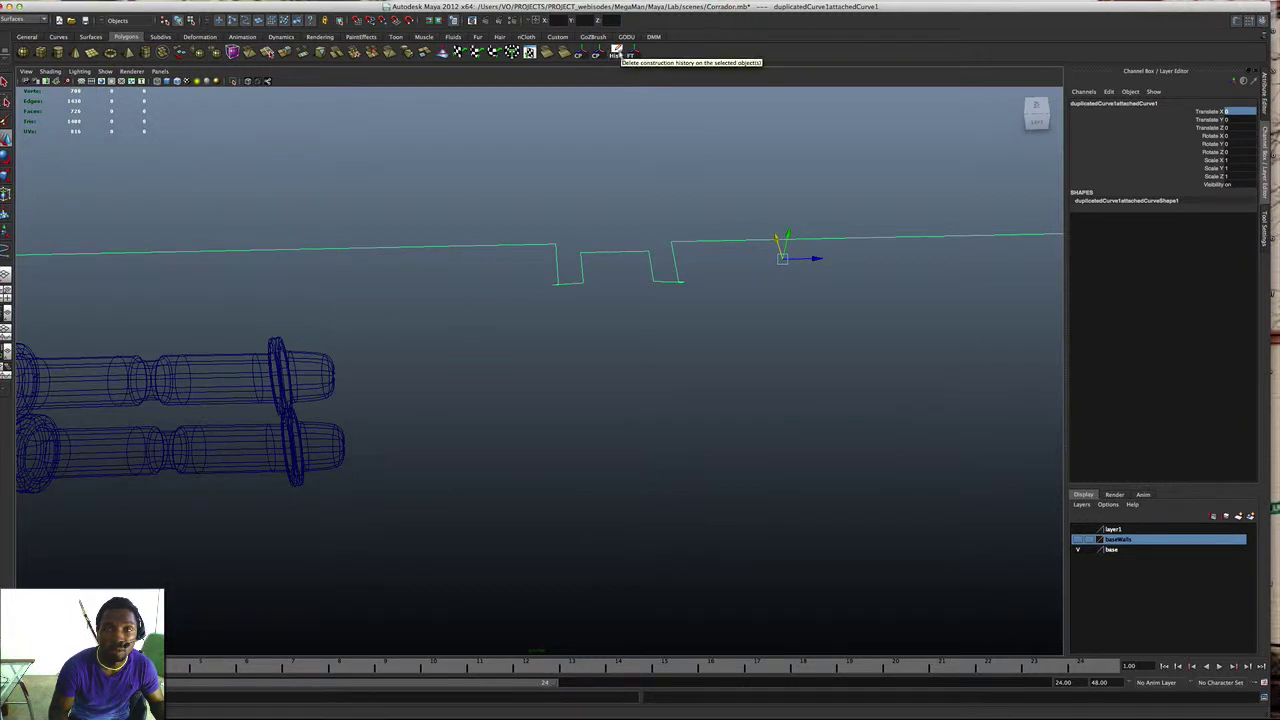
left_click(617, 53)
Step: Create a small NURBS circle on the grid with the NURBS Circle Tool
left_click_drag(665, 182, 594, 260, "alt")
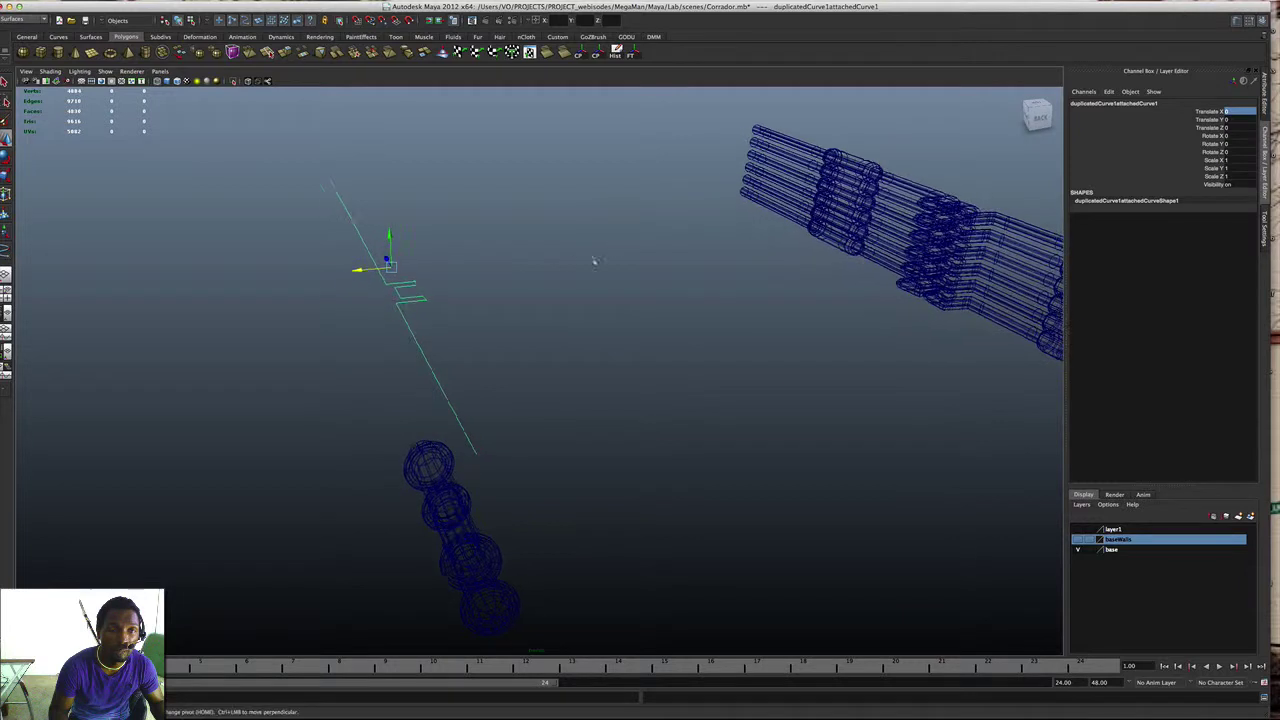
left_click(58, 37)
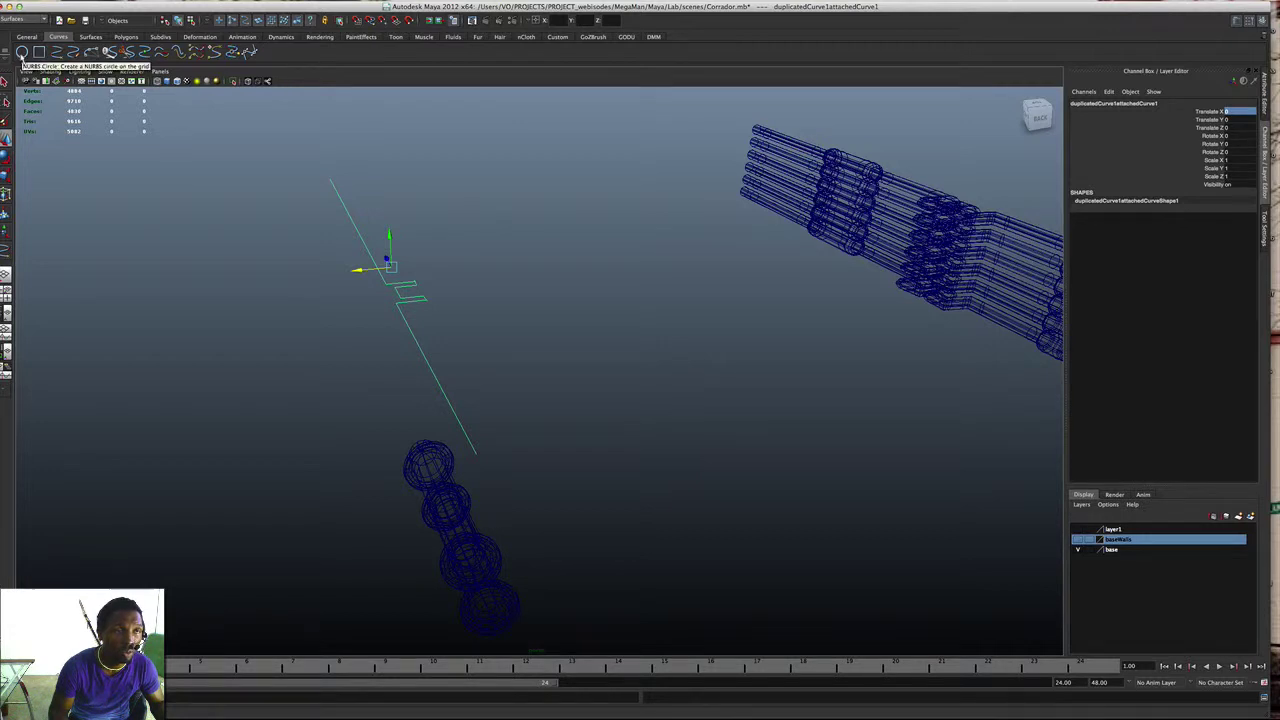
double_click(22, 52)
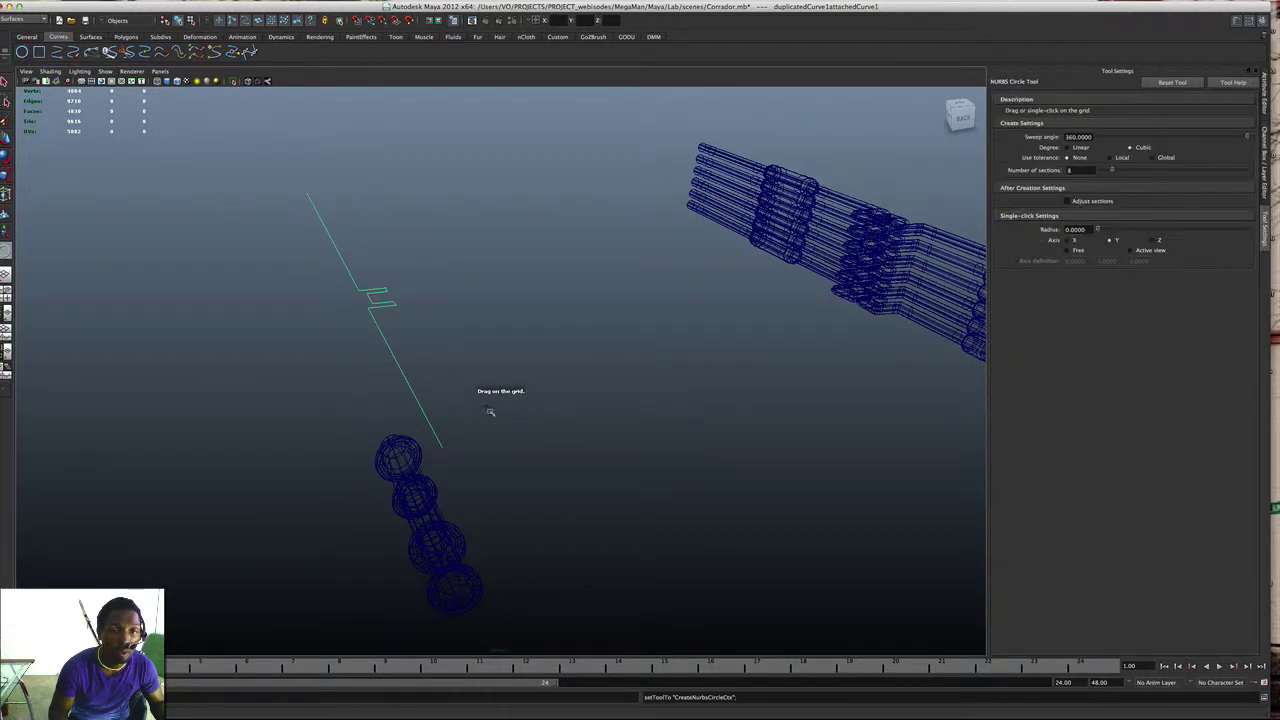
left_click(490, 411)
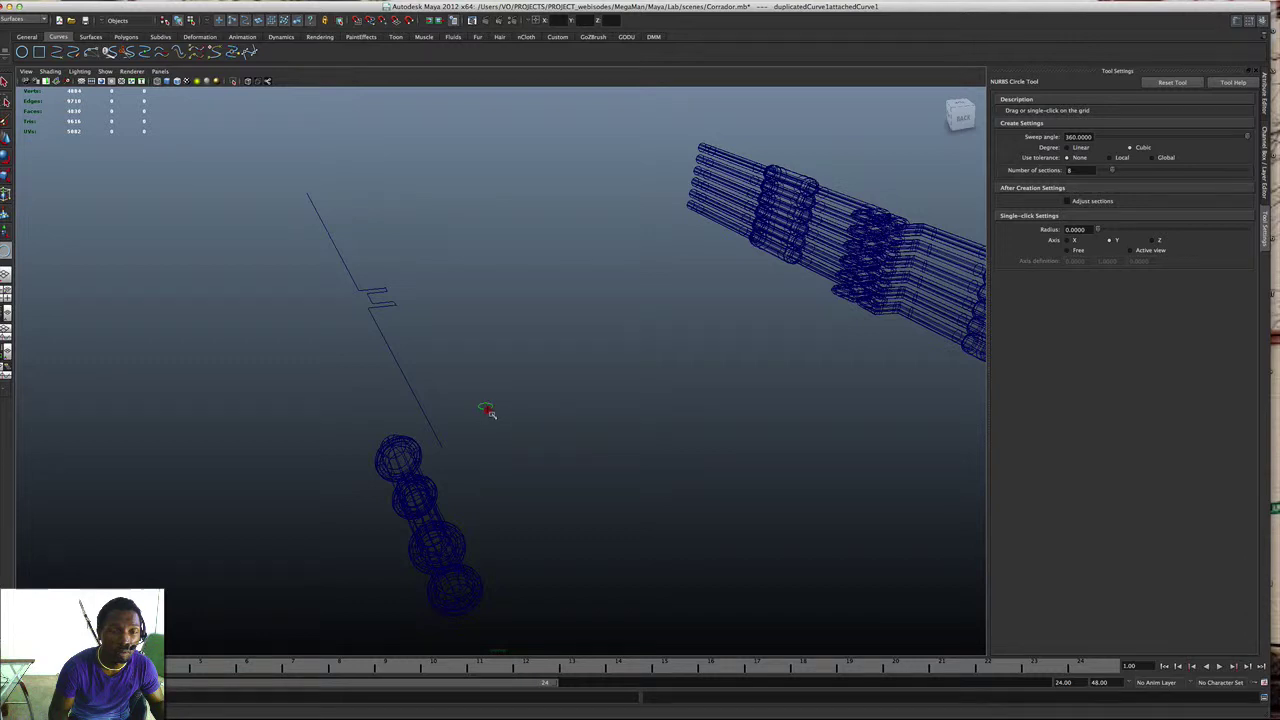
Step: Move the NURBS circle up to the attached curve, close to the curve's end above the pipes
key("w")
left_click_drag(531, 403, 466, 401, "alt")
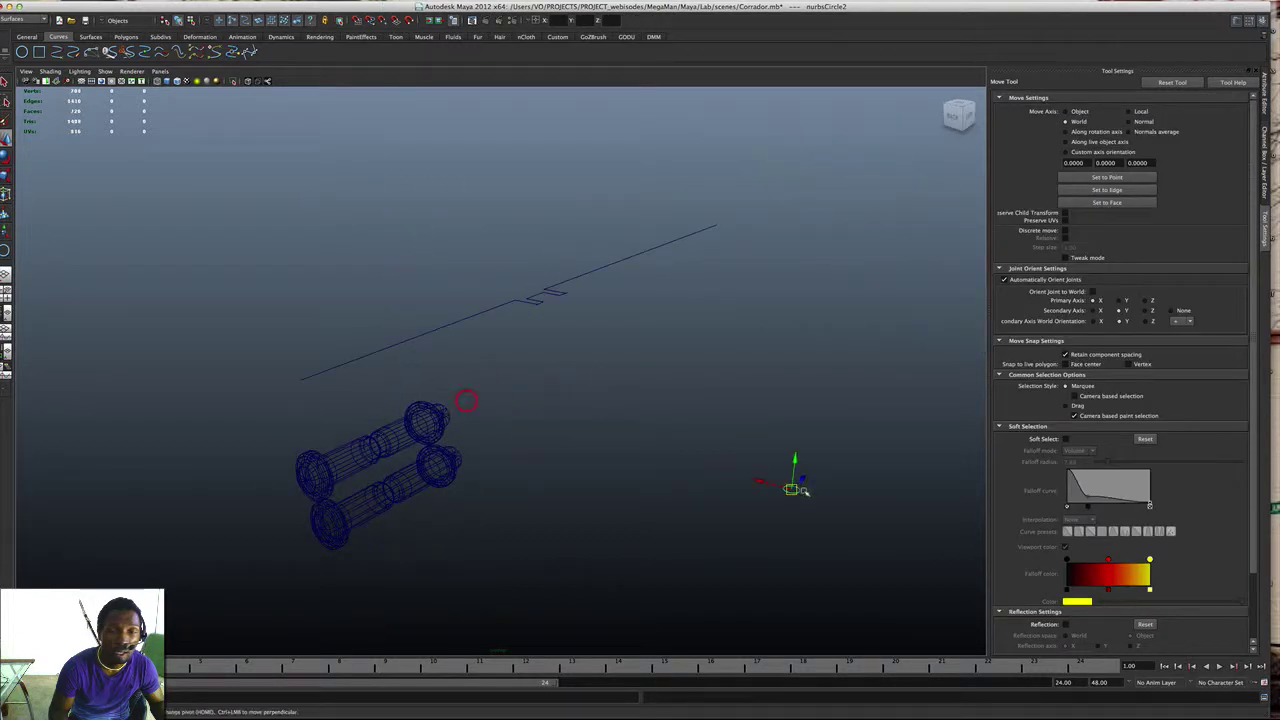
left_click_drag(240, 371, 171, 403, "alt")
middle_click_drag(171, 403, 340, 414)
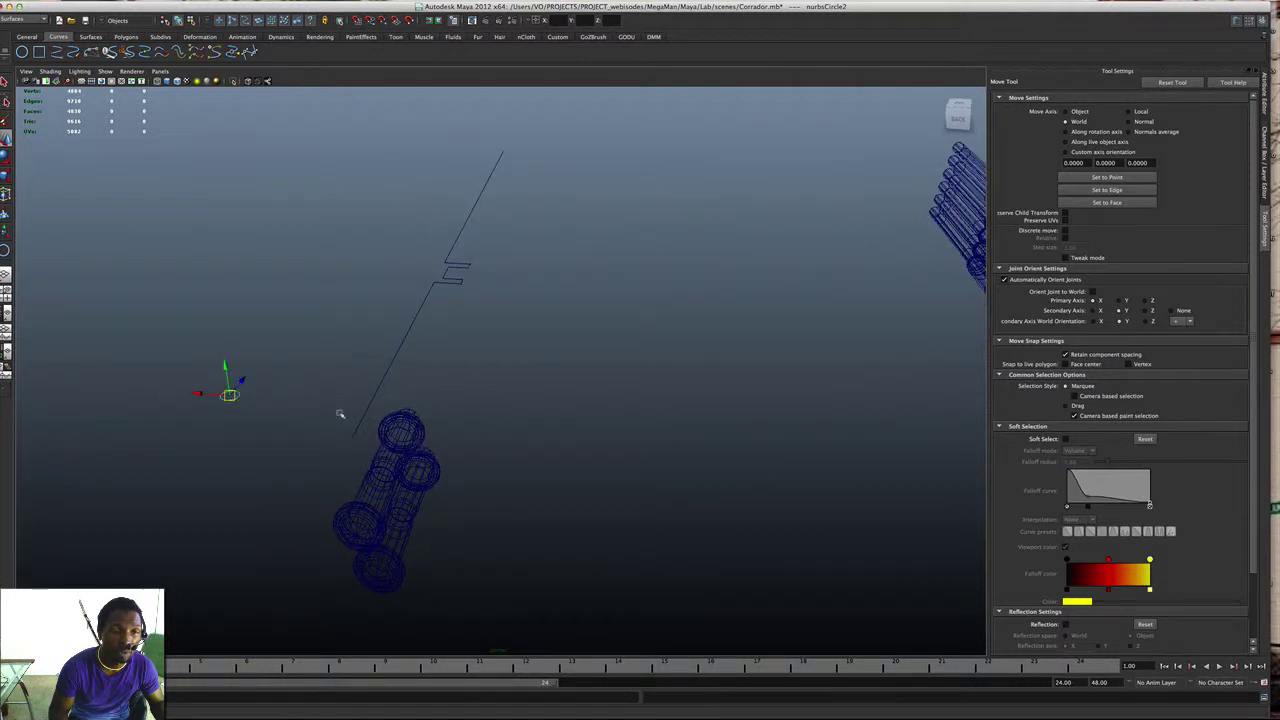
left_click(368, 424)
left_click_drag(218, 374, 362, 370)
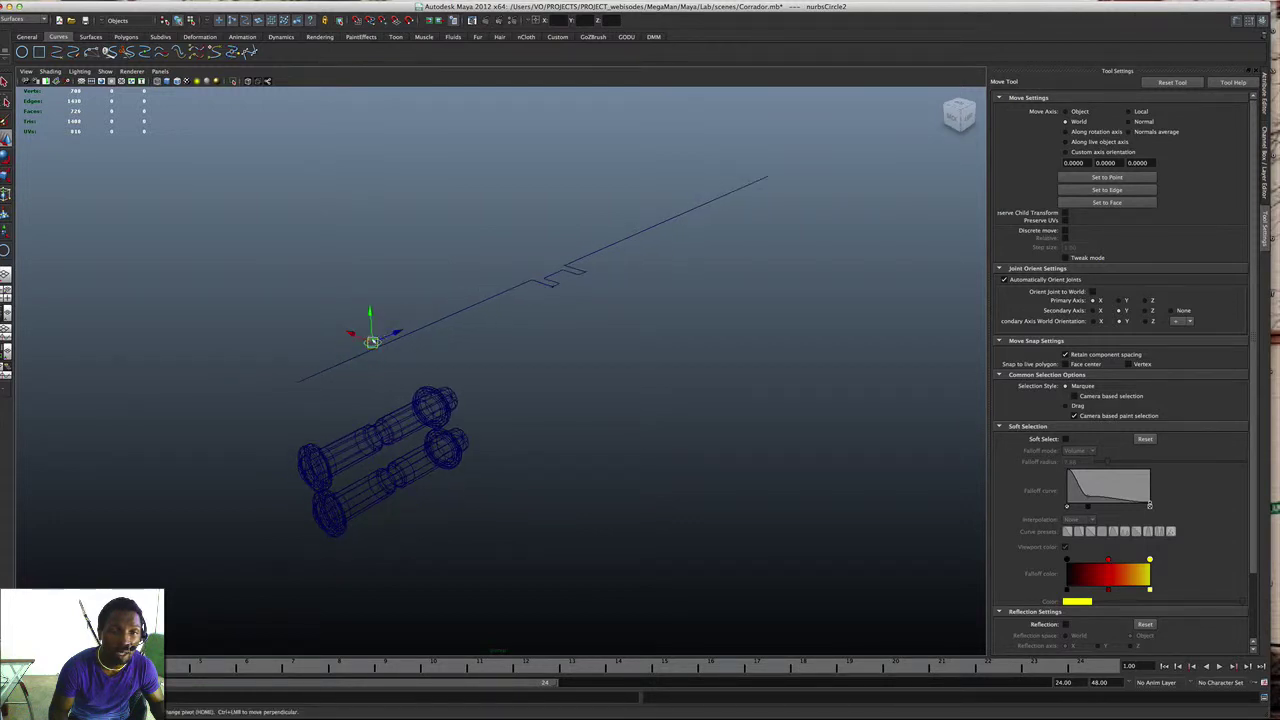
left_click_drag(419, 327, 438, 328, "alt")
left_click_drag(425, 294, 498, 342, "shift")
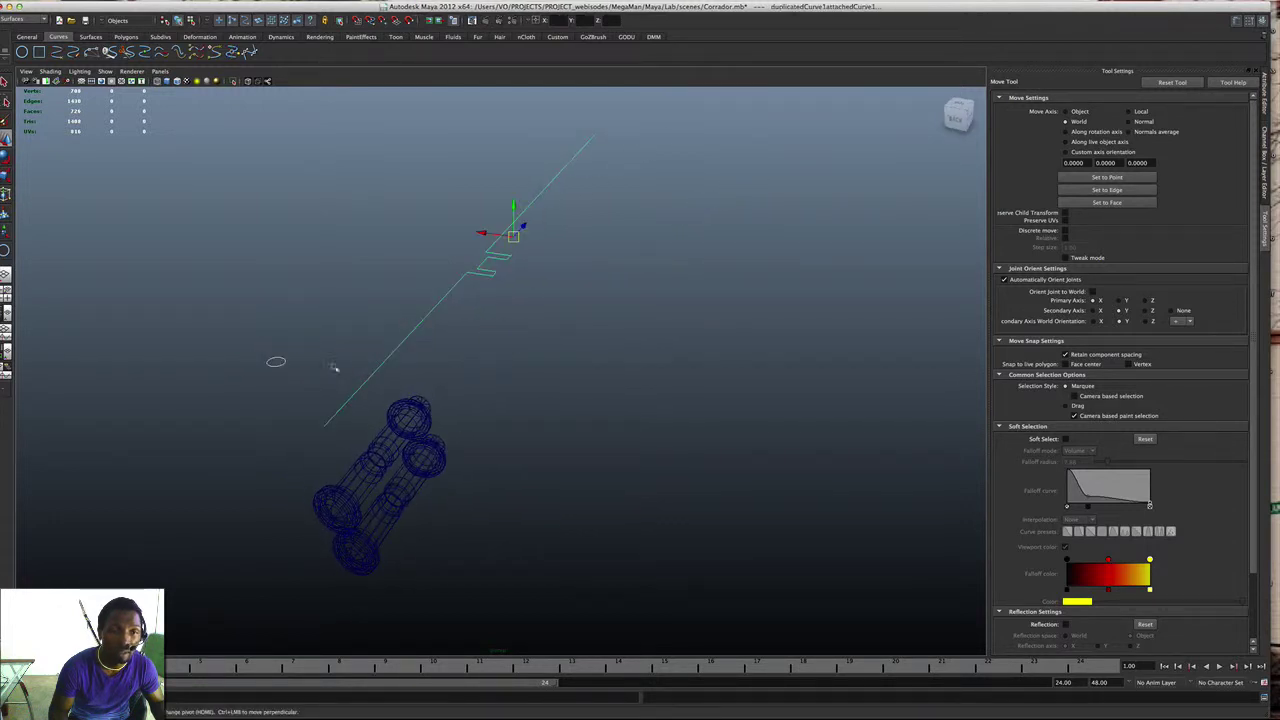
left_click_drag(382, 400, 303, 346, "alt")
left_click(316, 326)
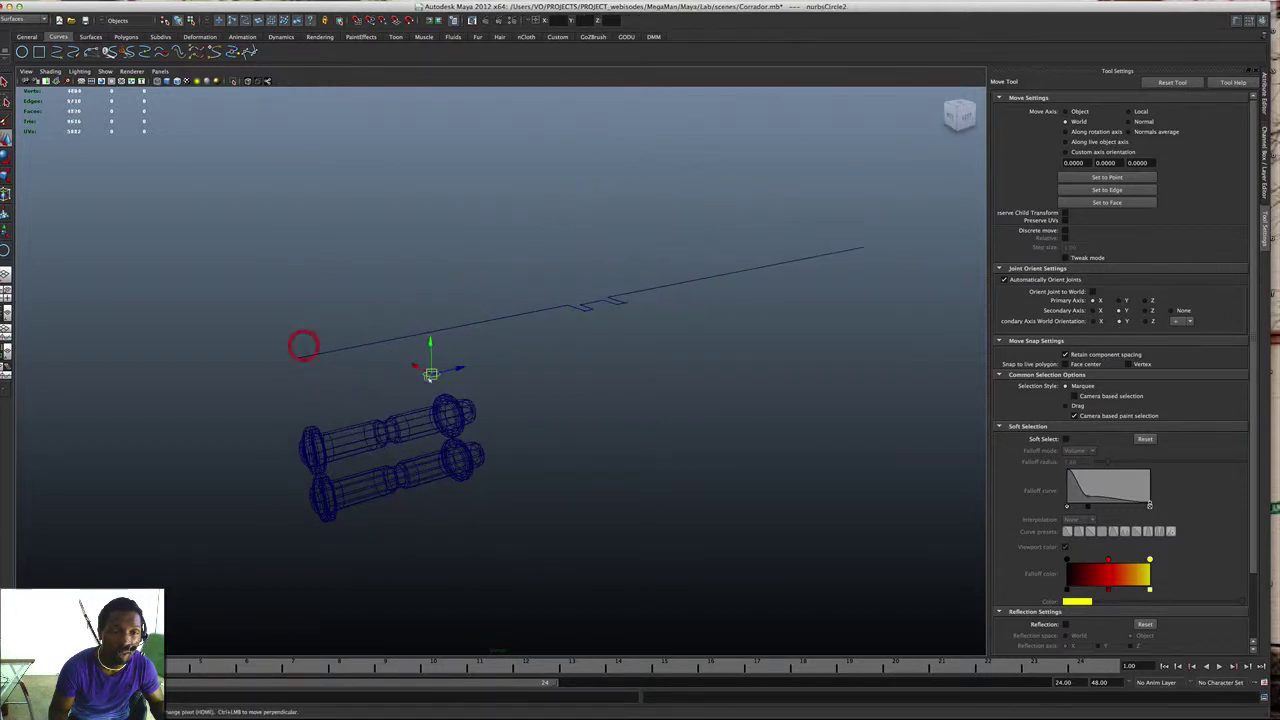
middle_click_drag(303, 346, 273, 351)
left_click_drag(273, 351, 260, 363, "alt")
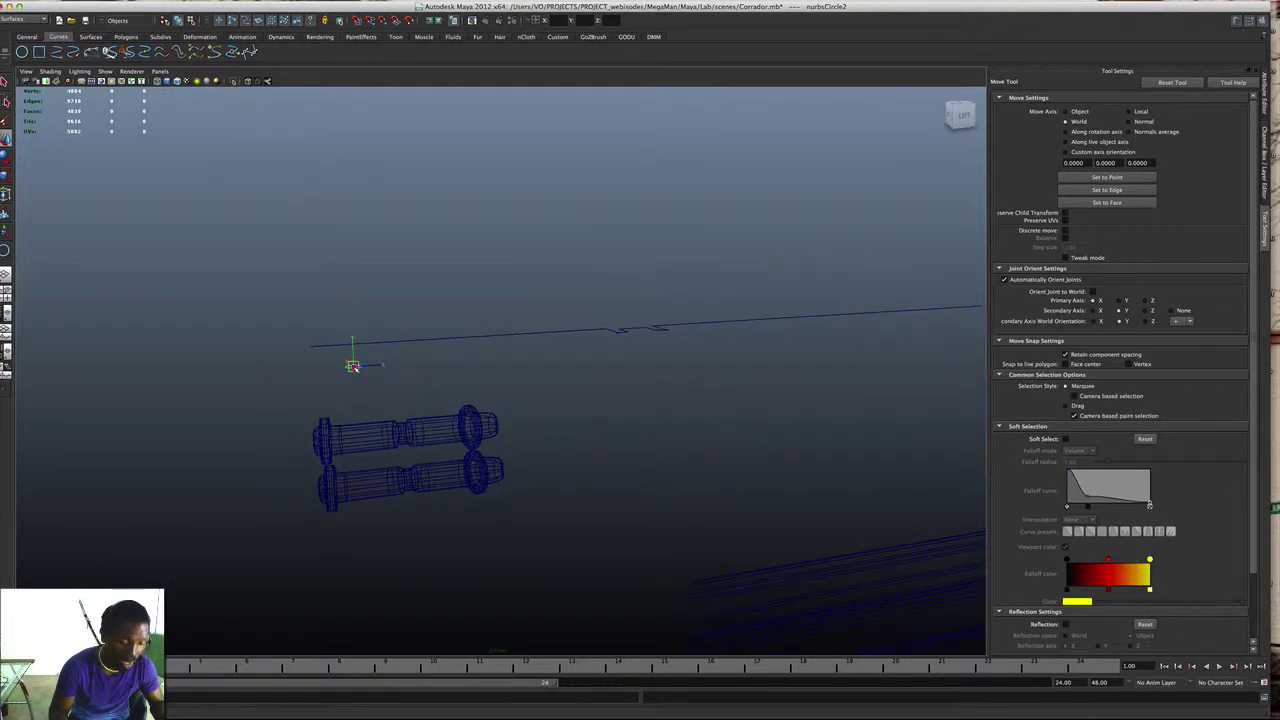
left_click_drag(352, 365, 343, 345)
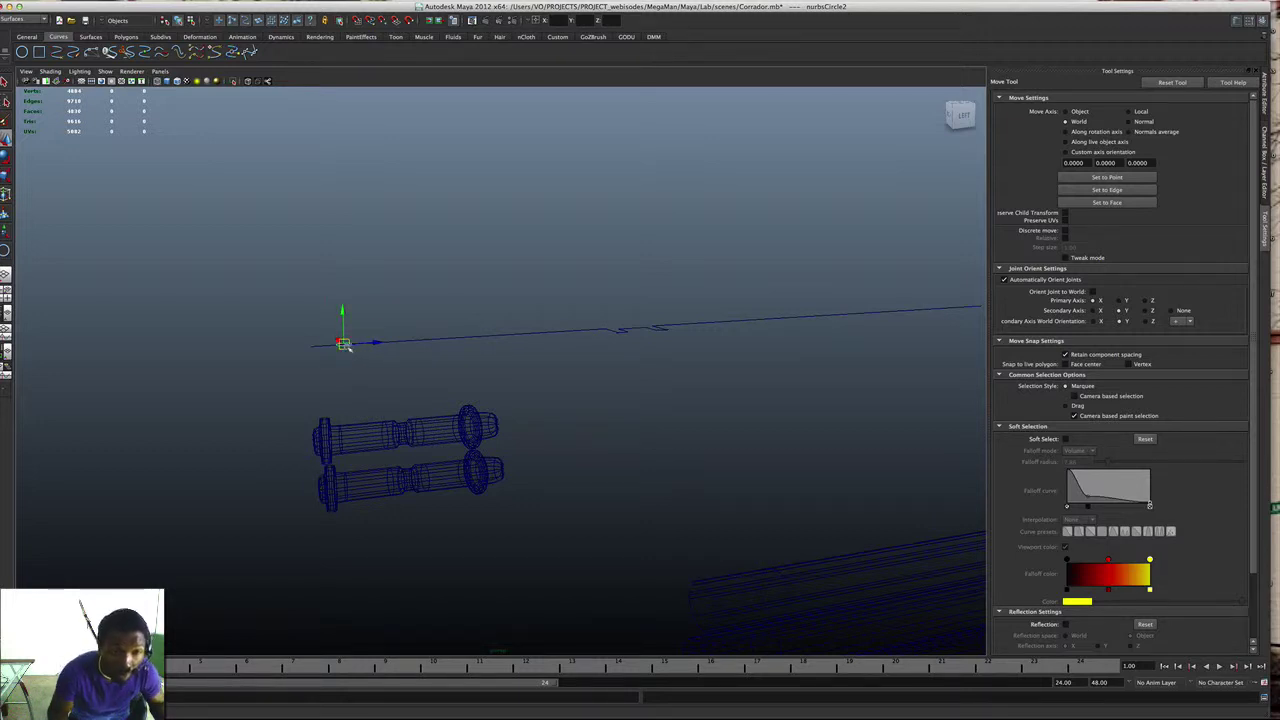
Step: Snap the NURBS circle onto the attached curve and slide it to the curve's end
key("c")
left_click_drag(345, 346, 343, 345)
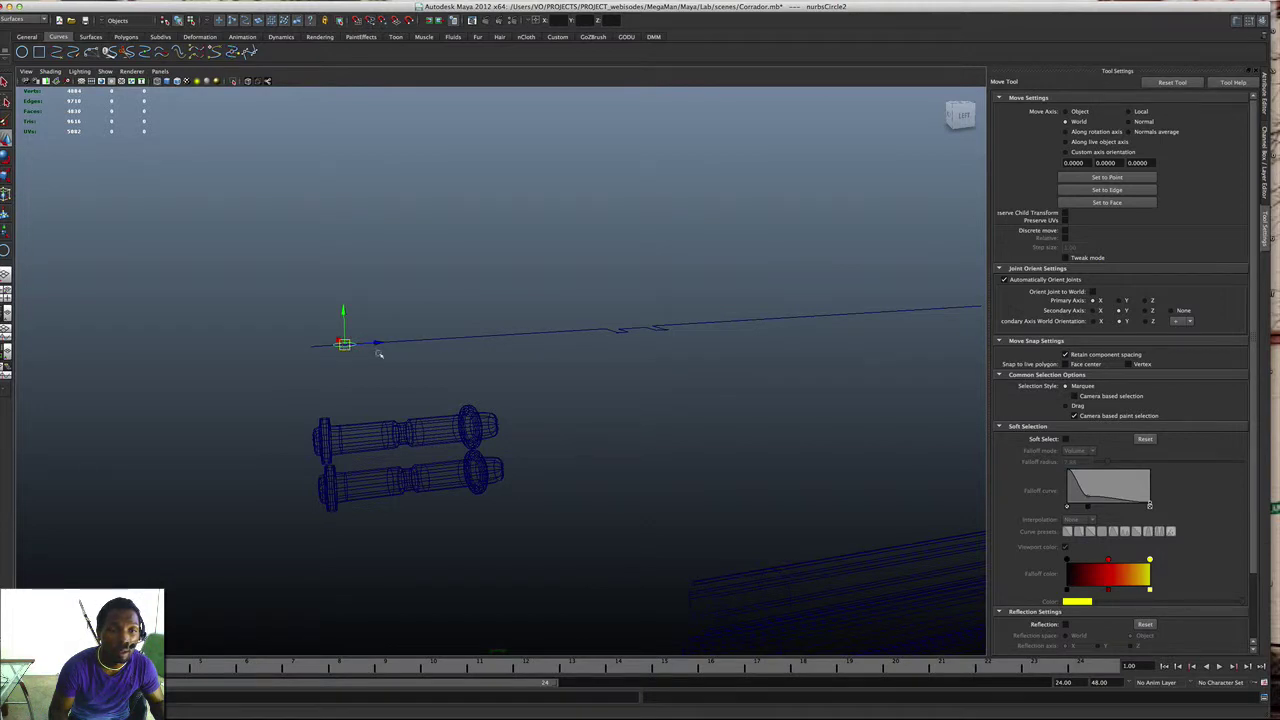
left_click(372, 365)
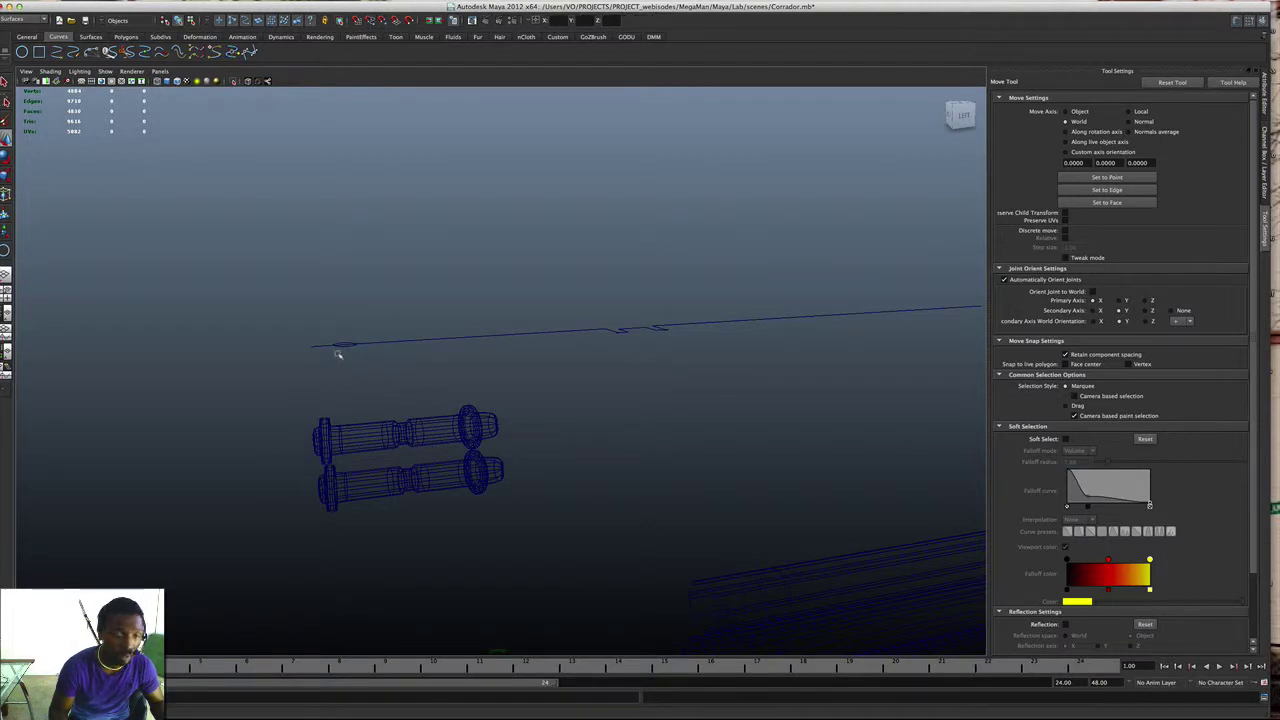
left_click_drag(338, 354, 343, 400, "alt")
left_click(345, 402)
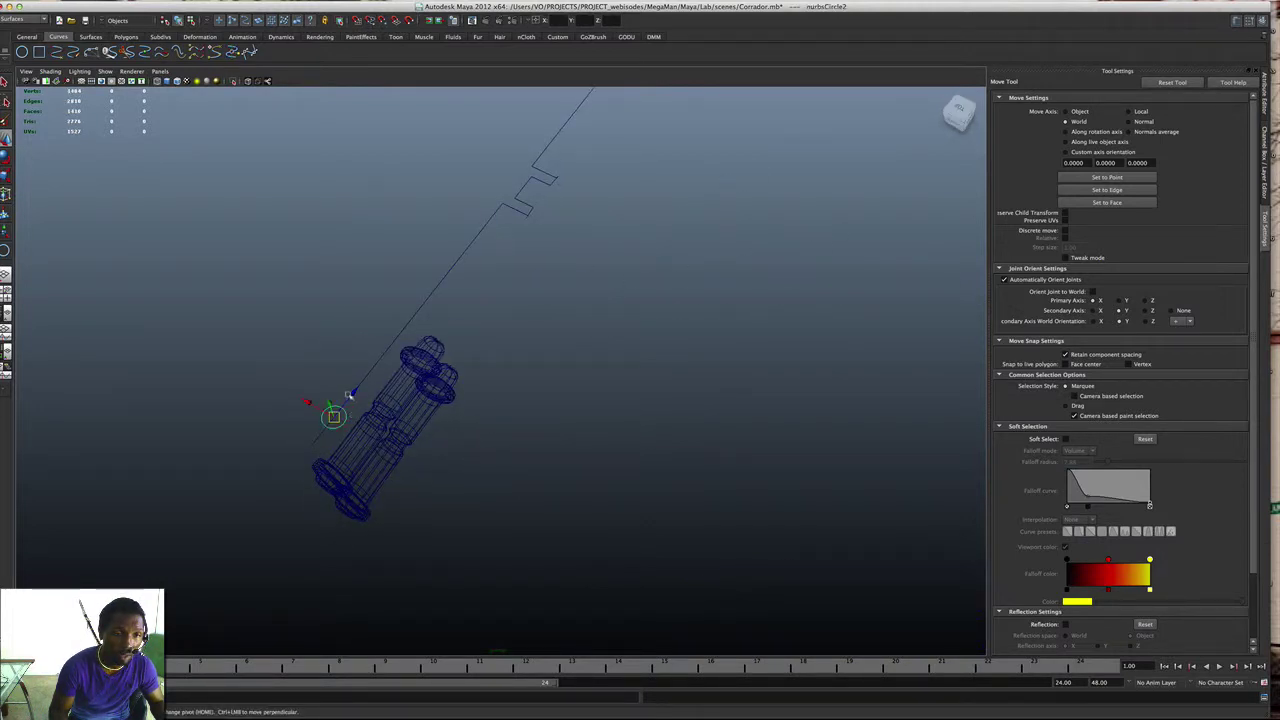
left_click_drag(280, 475, 298, 412, "alt")
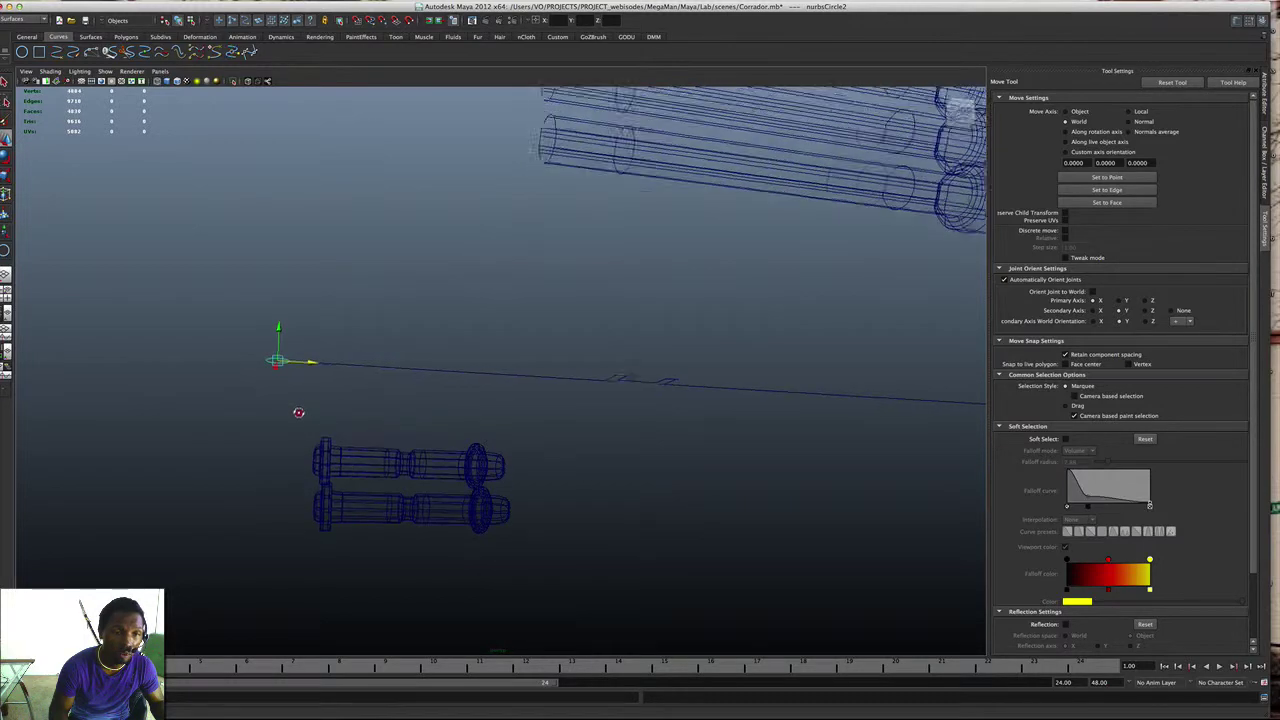
Step: Try to rotate the NURBS circle at the curve's end, and undo the rotation
key("e")
key("r")
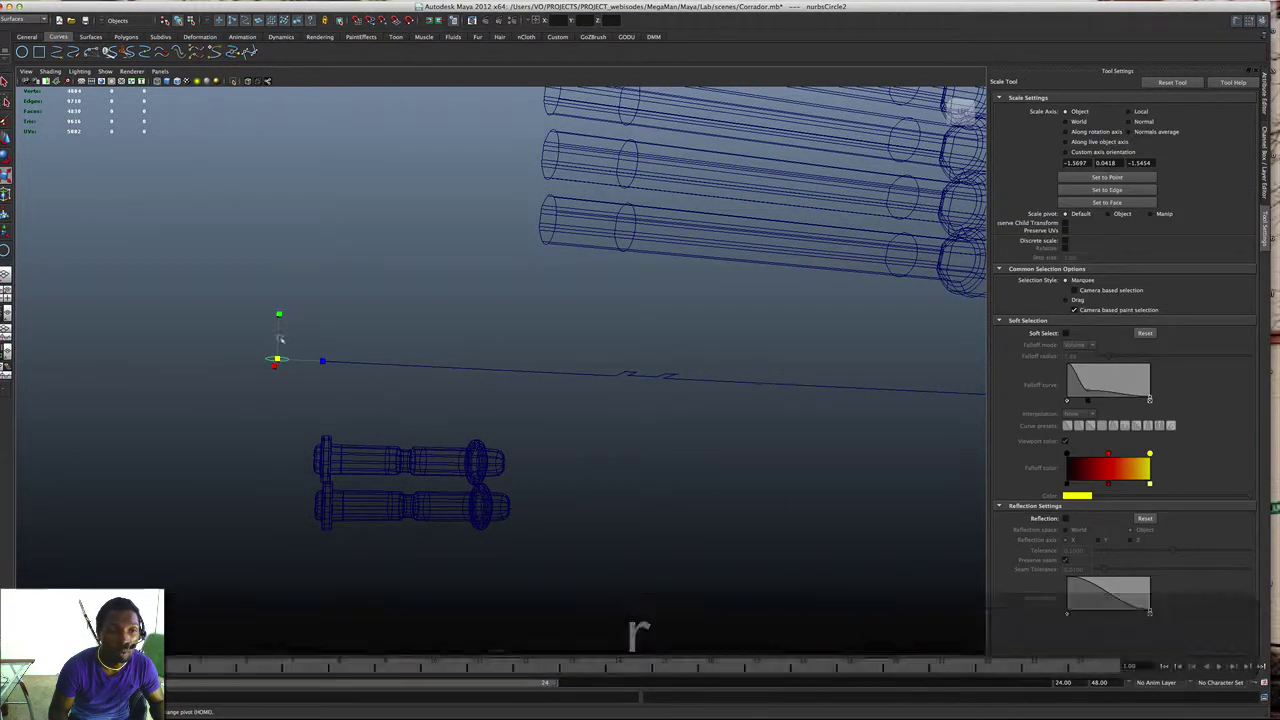
key("e")
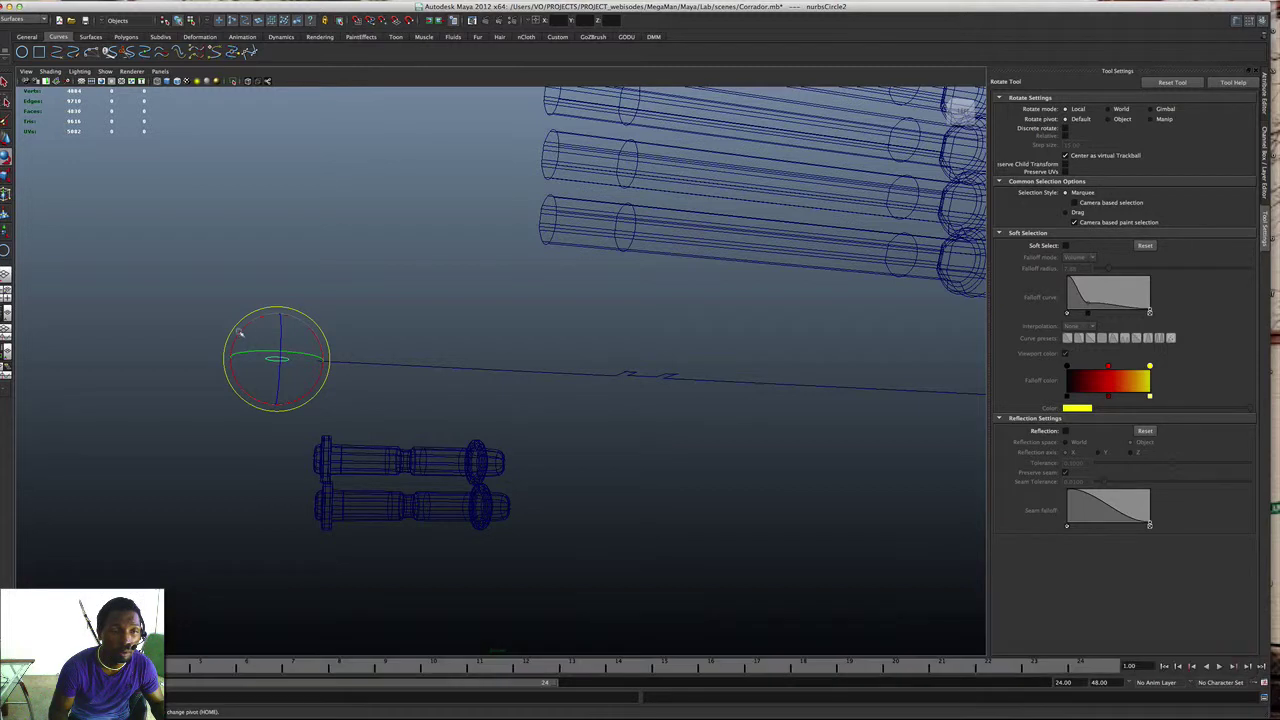
left_click_drag(238, 338, 320, 372)
key("super+z")
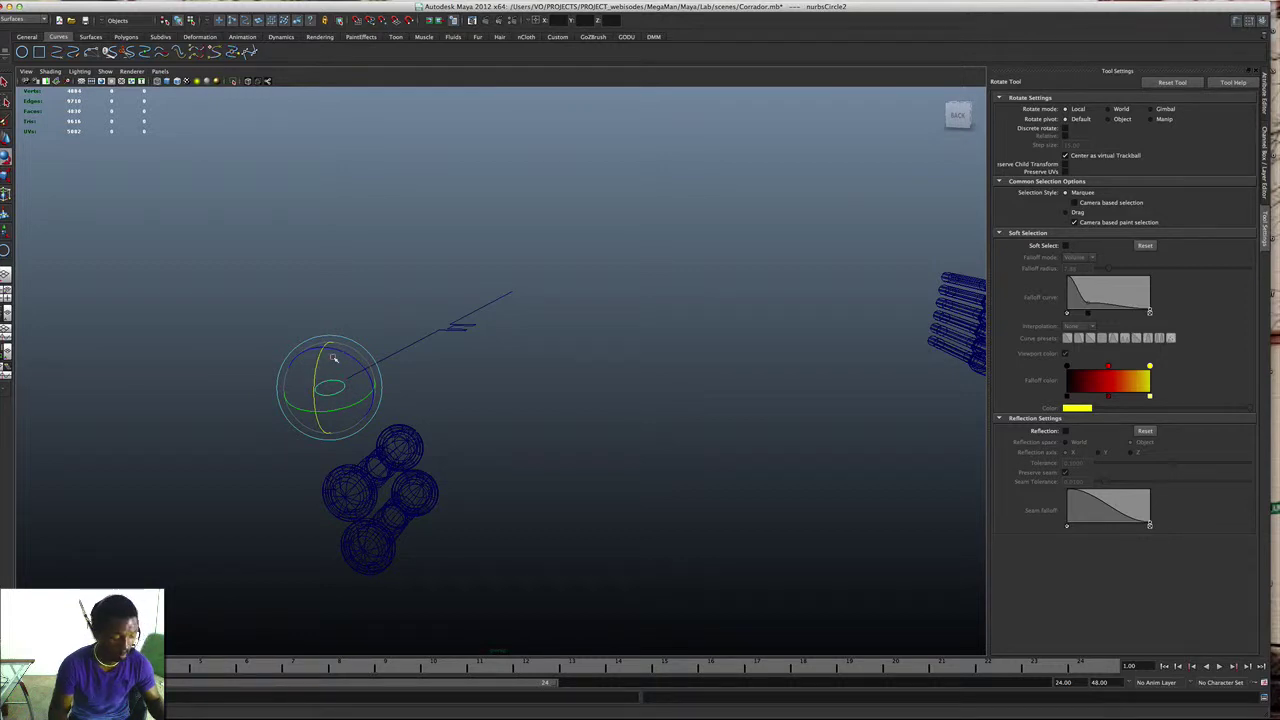
key("ctrl+alt+a")
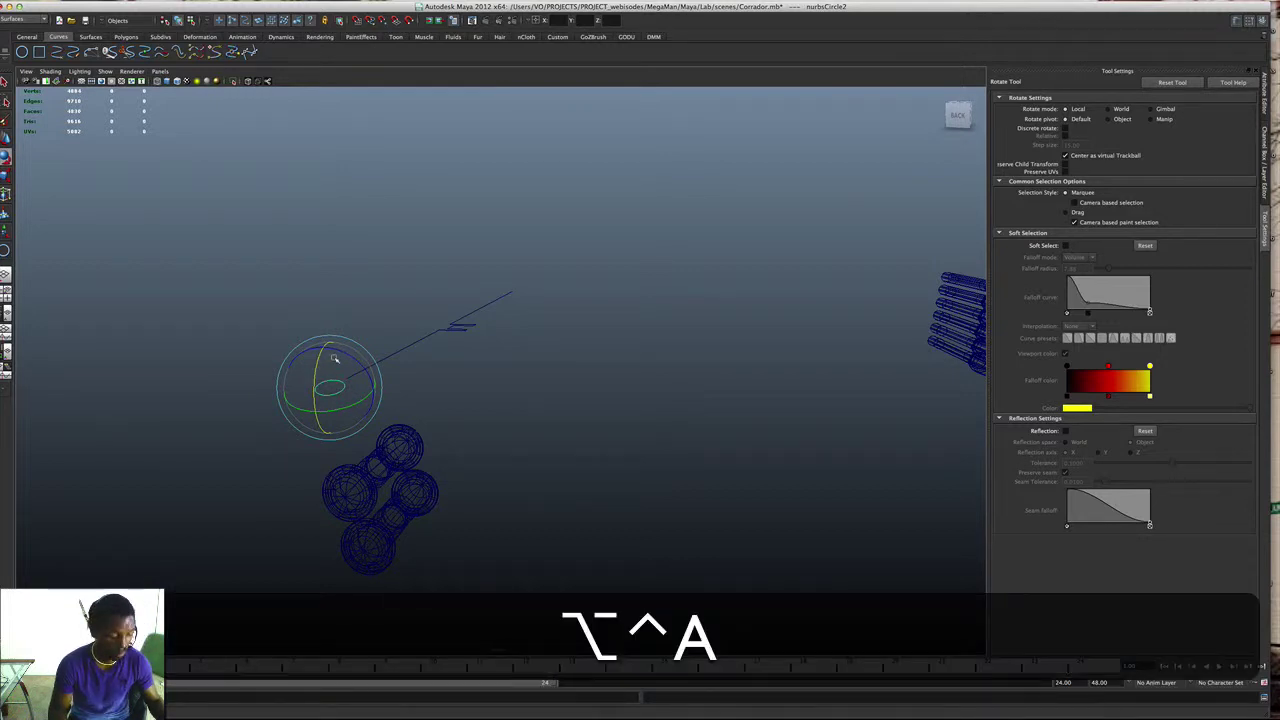
Step: Set the NURBS circle's Rotate X to 90
key("ctrl+a")
key("ctrl+a")
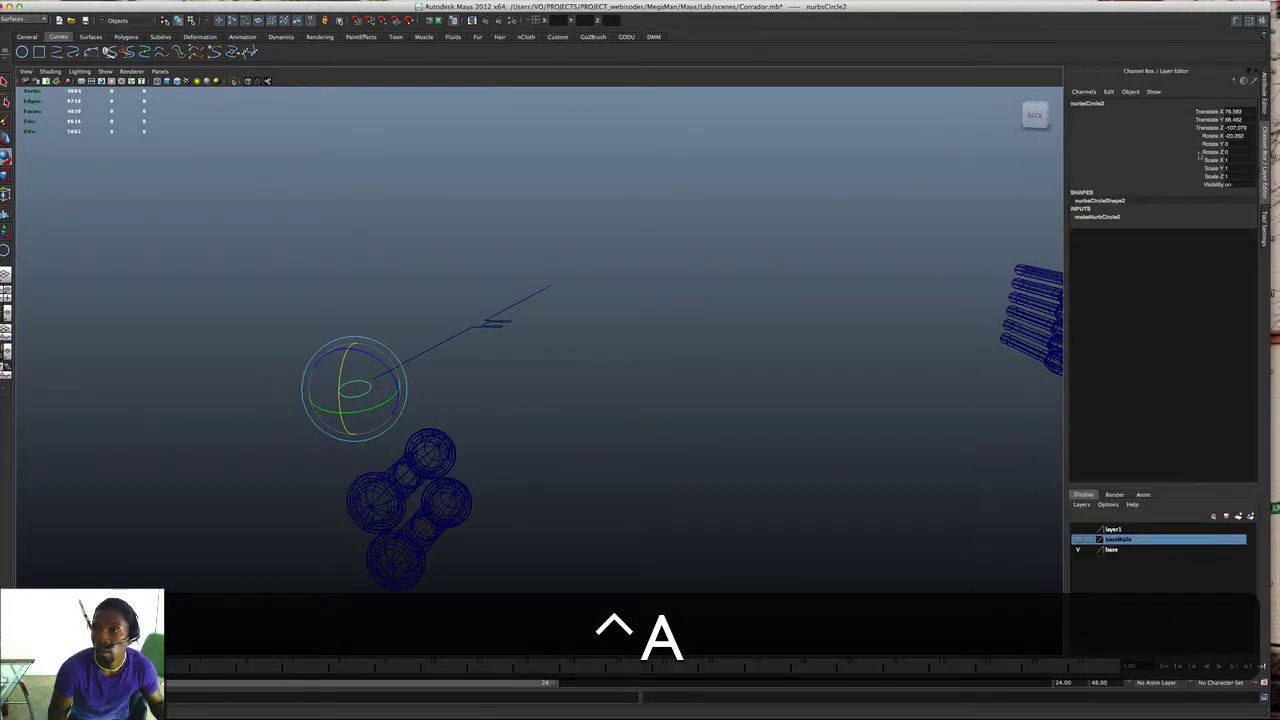
left_click(1240, 128)
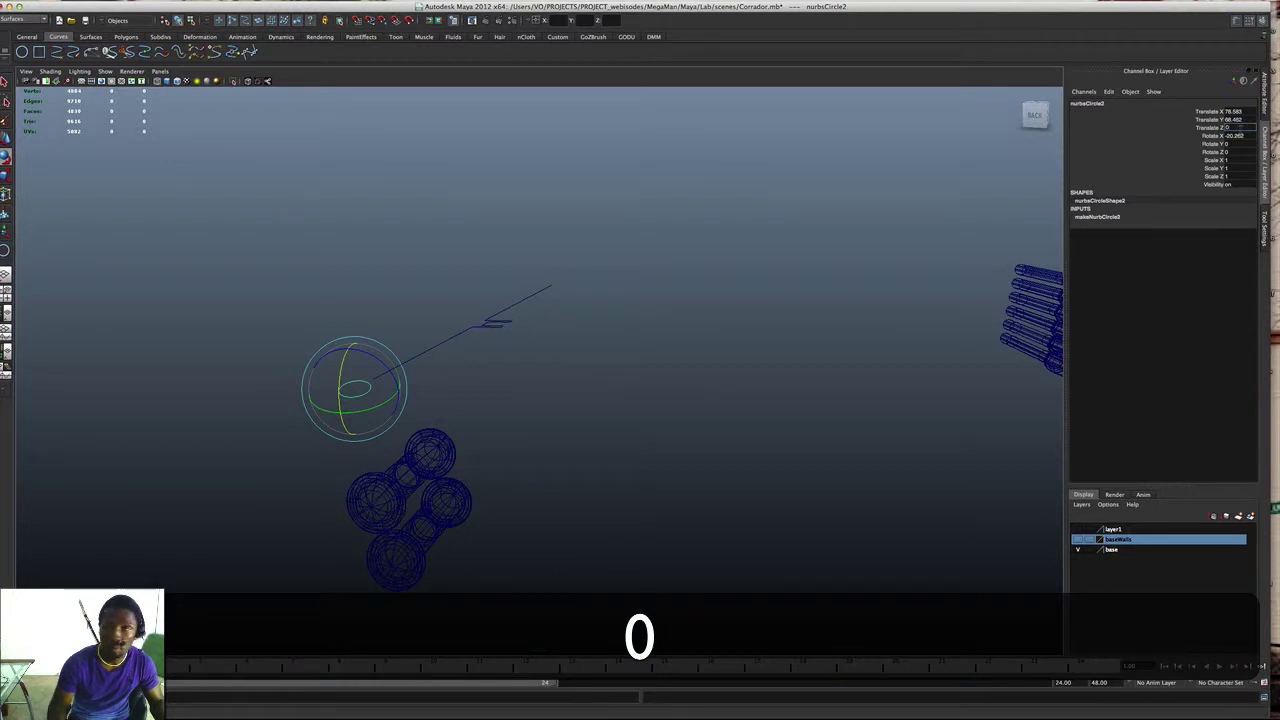
key("super+z")
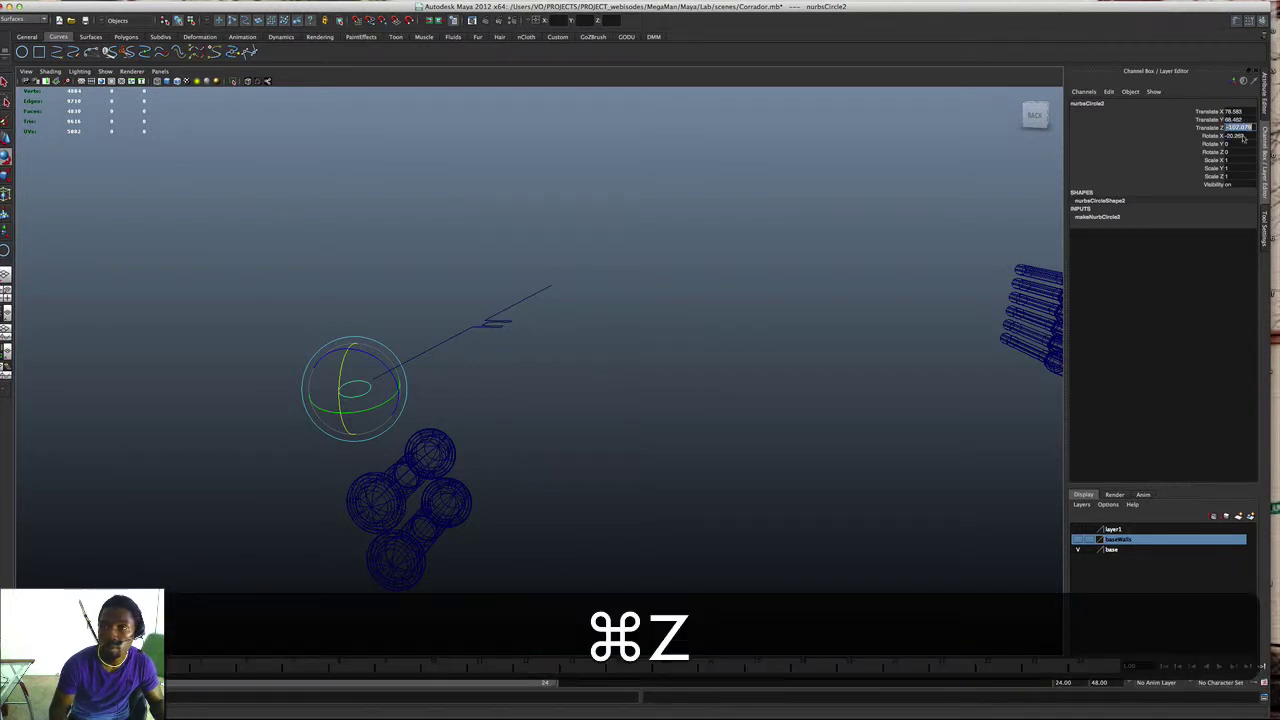
left_click(1238, 136)
type("0")
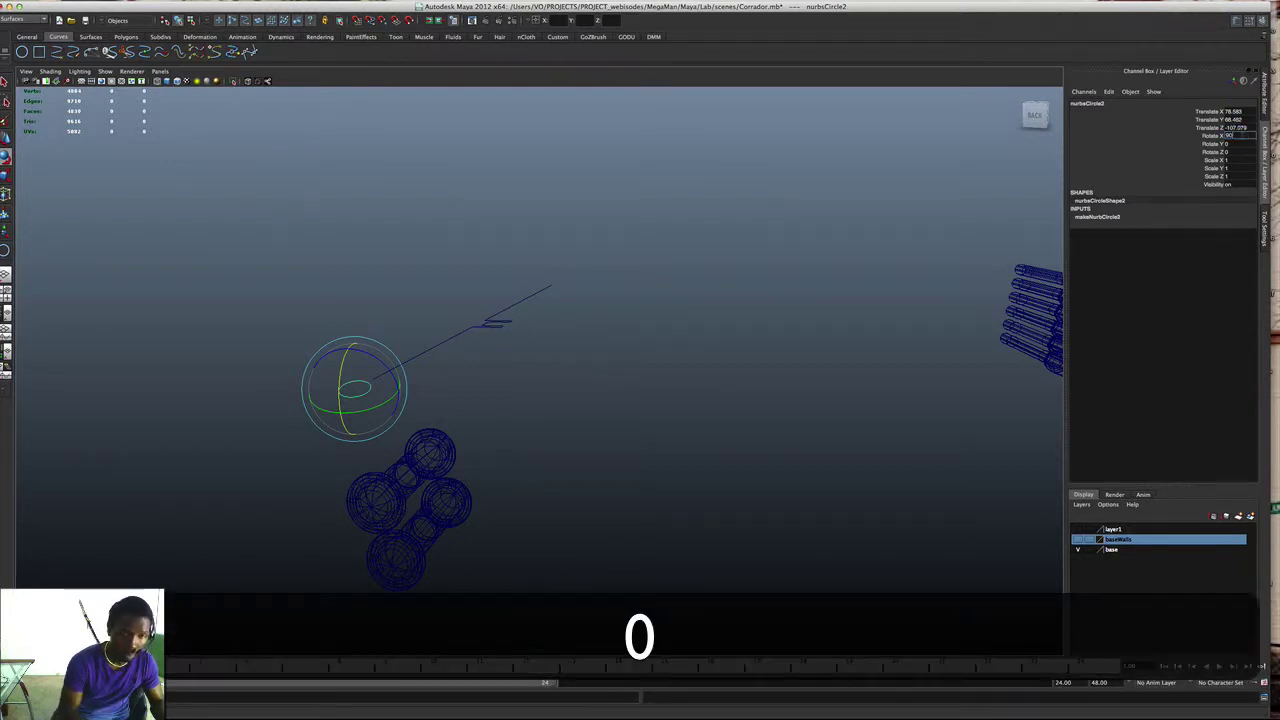
key("Return")
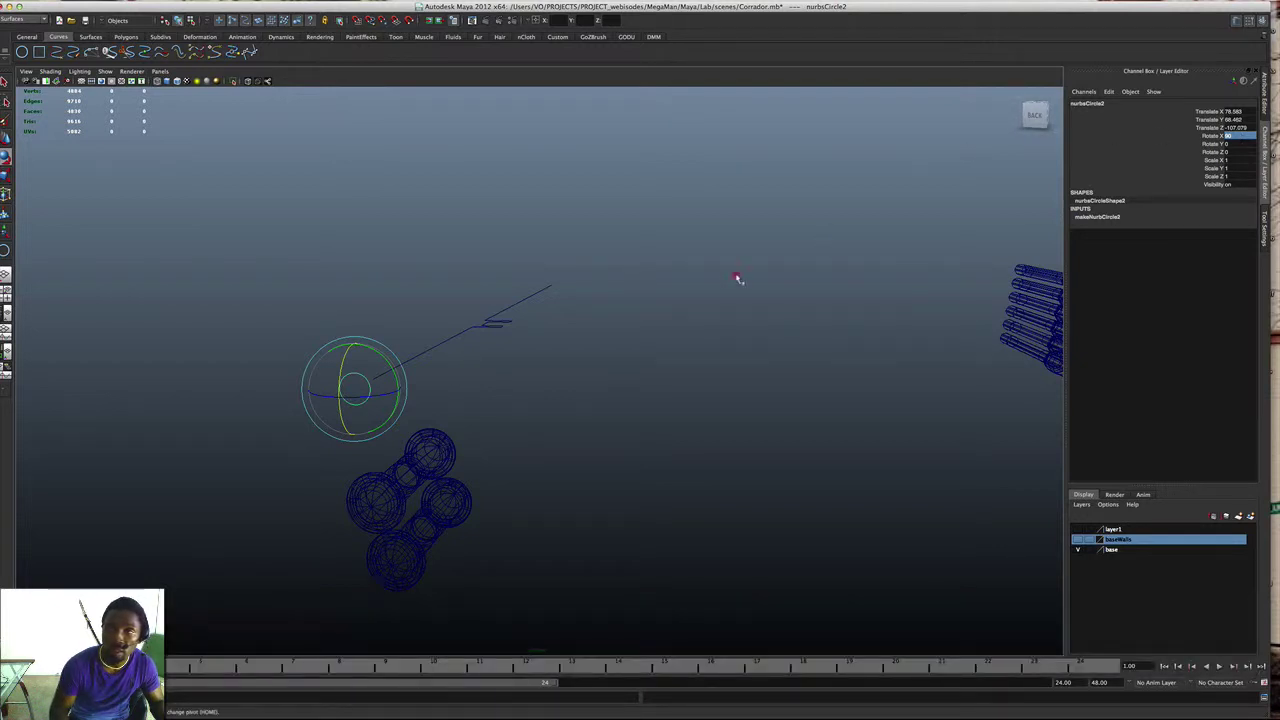
left_click(737, 278)
Step: Select the attached curve first and add the NURBS circle near its end, leaving the pipe meshes out of the selection
left_click_drag(686, 309, 578, 318, "alt")
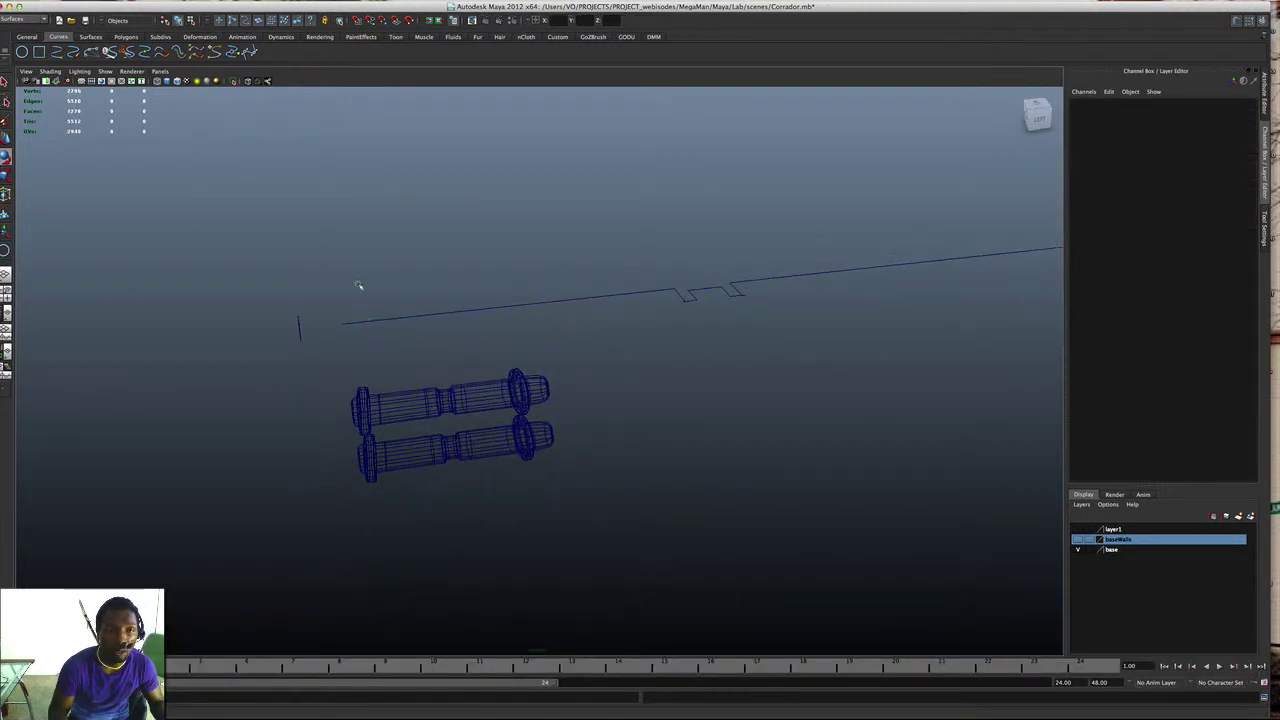
left_click_drag(366, 294, 443, 297, "alt")
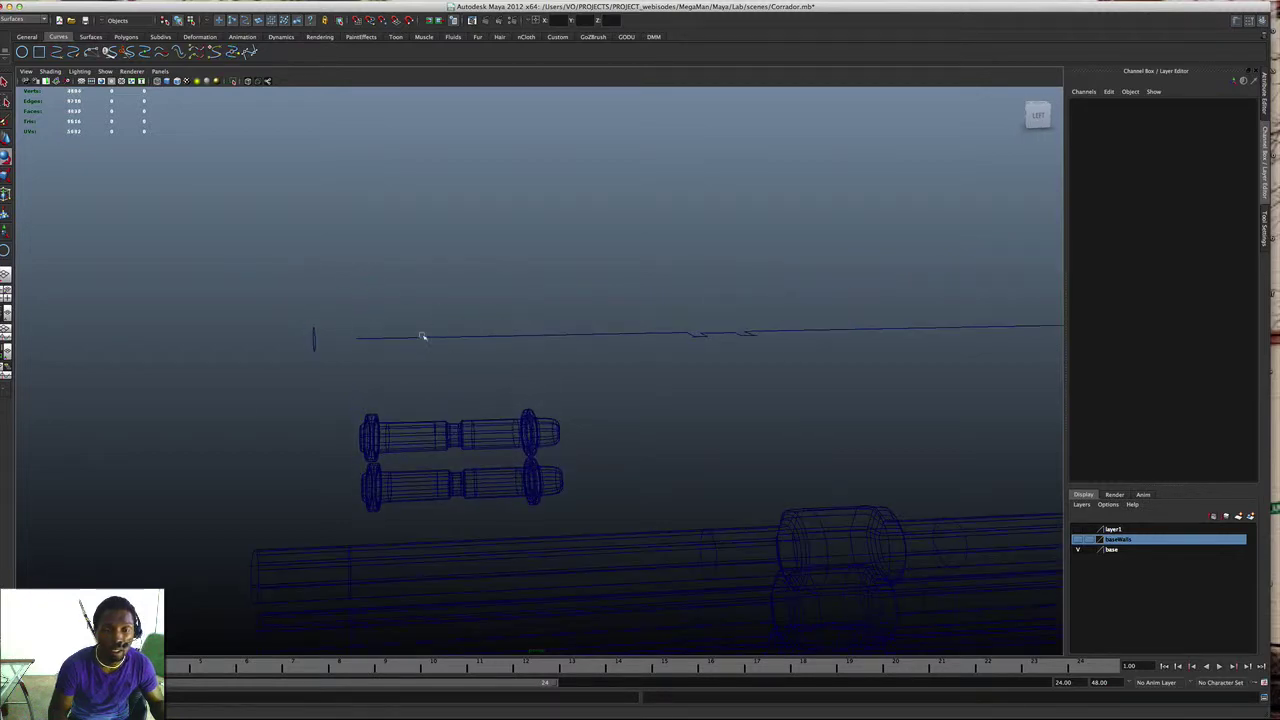
left_click(323, 3)
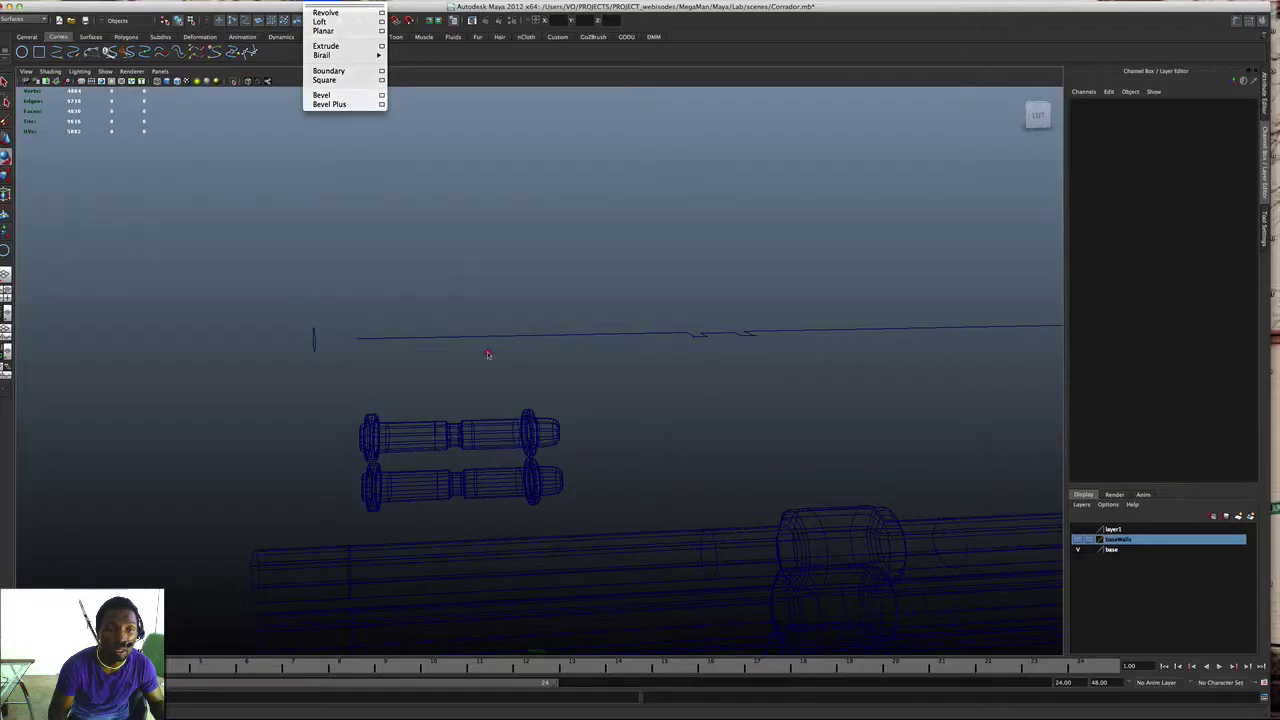
left_click(488, 352)
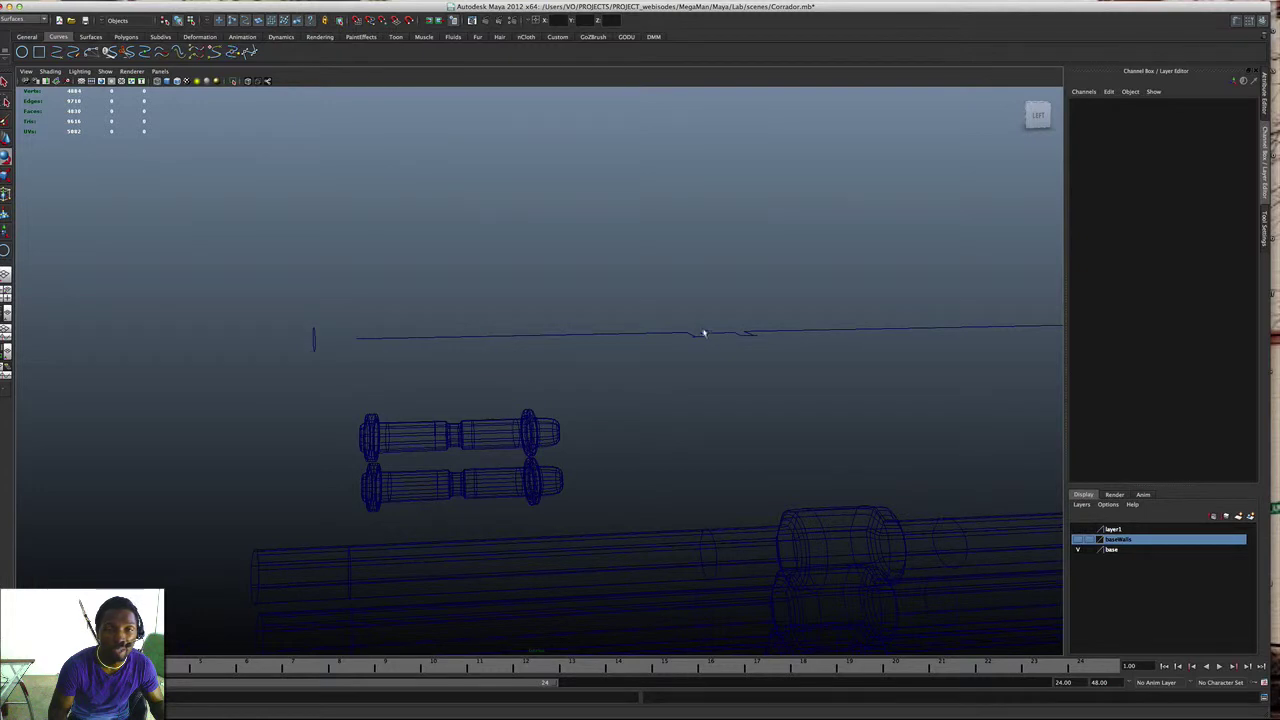
left_click_drag(438, 302, 390, 305, "alt")
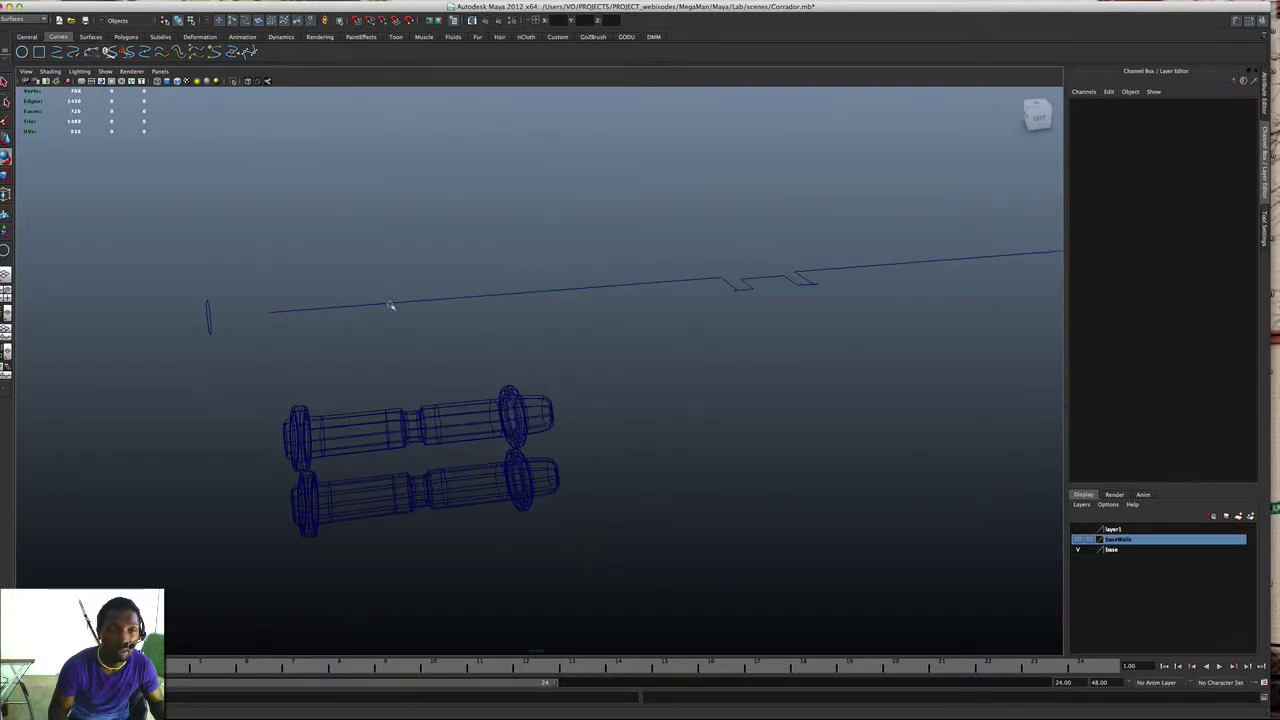
left_click_drag(404, 378, 404, 378)
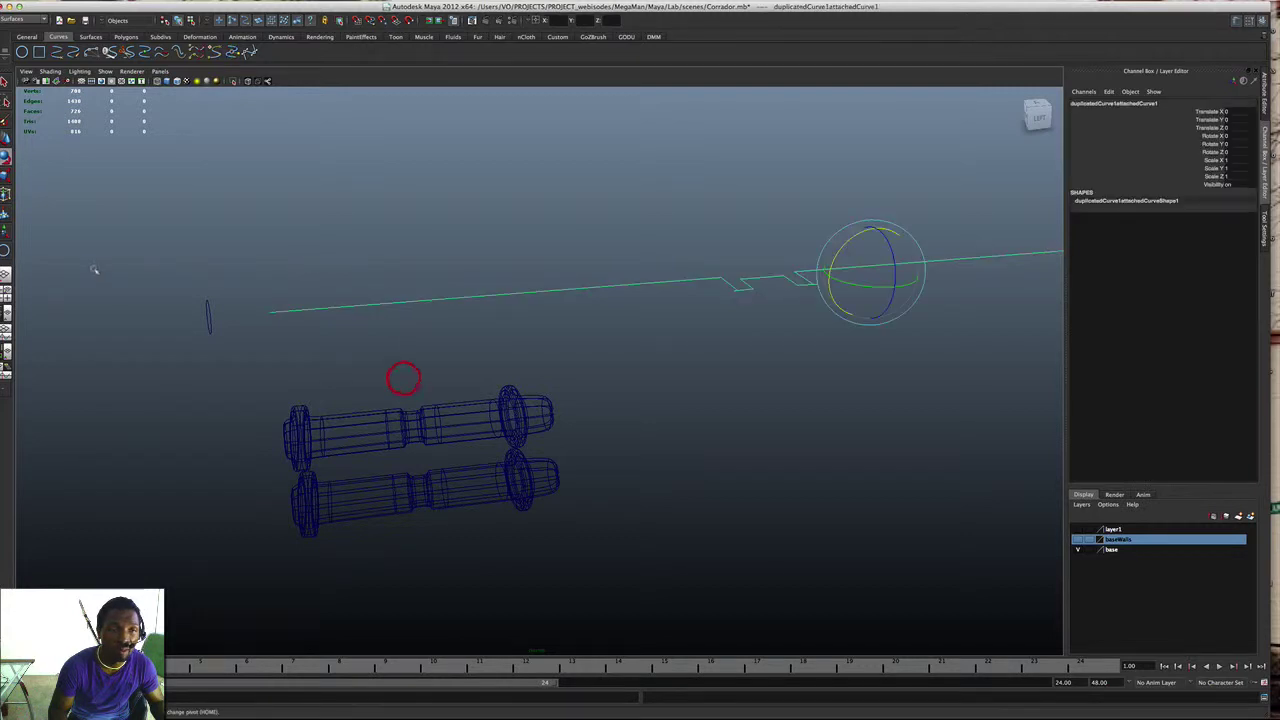
left_click_drag(94, 268, 243, 369, "shift")
left_click(538, 420, "shift")
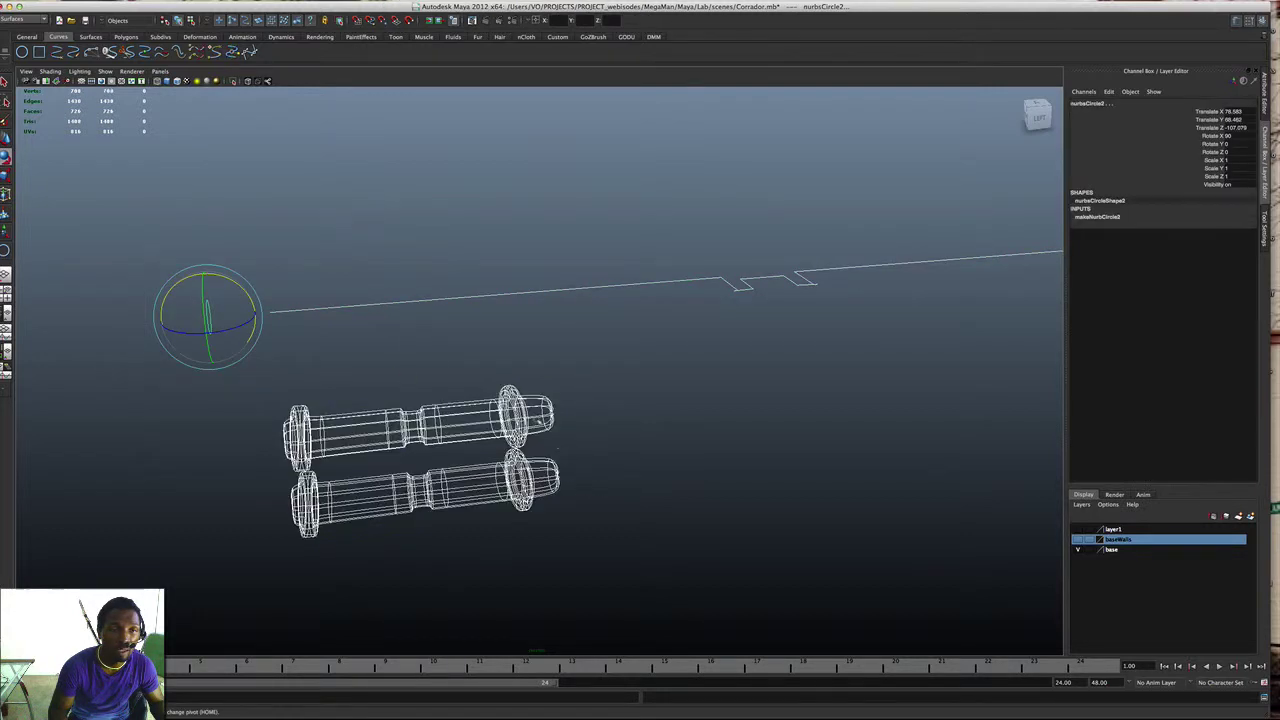
left_click(306, 343)
left_click_drag(300, 345, 40, 270)
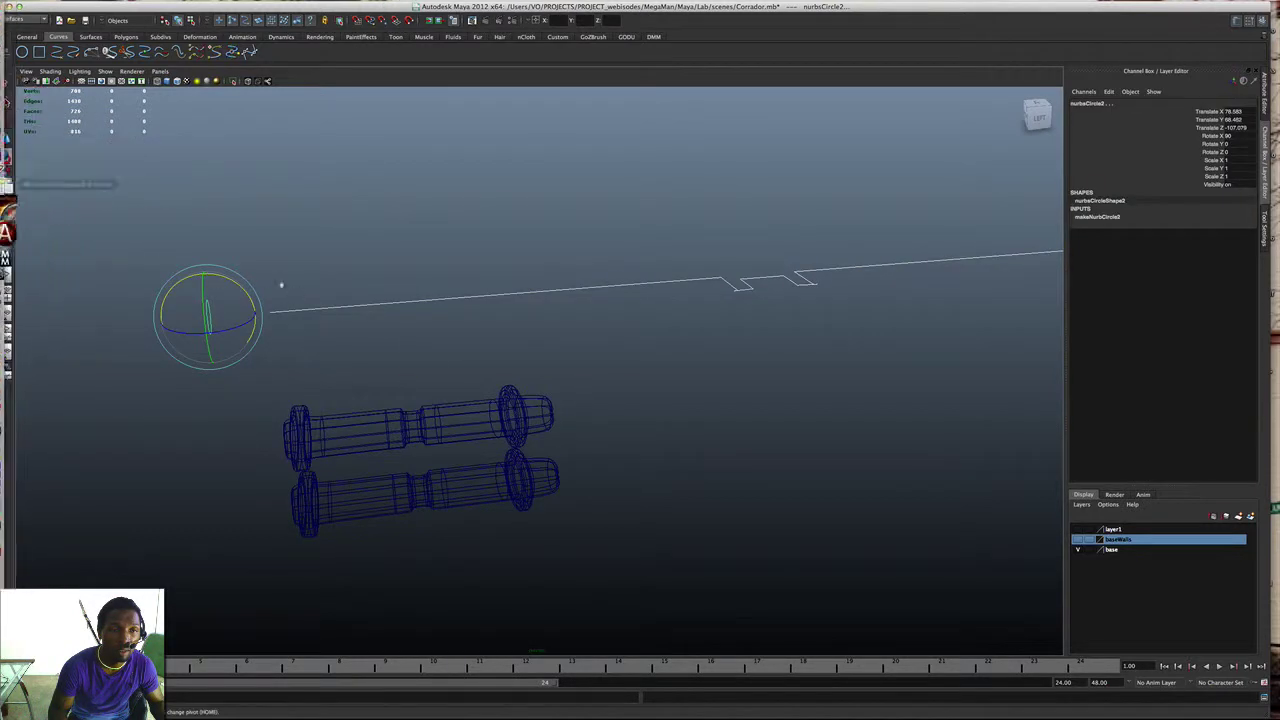
left_click_drag(342, 360, 342, 360)
left_click_drag(190, 278, 251, 362, "shift")
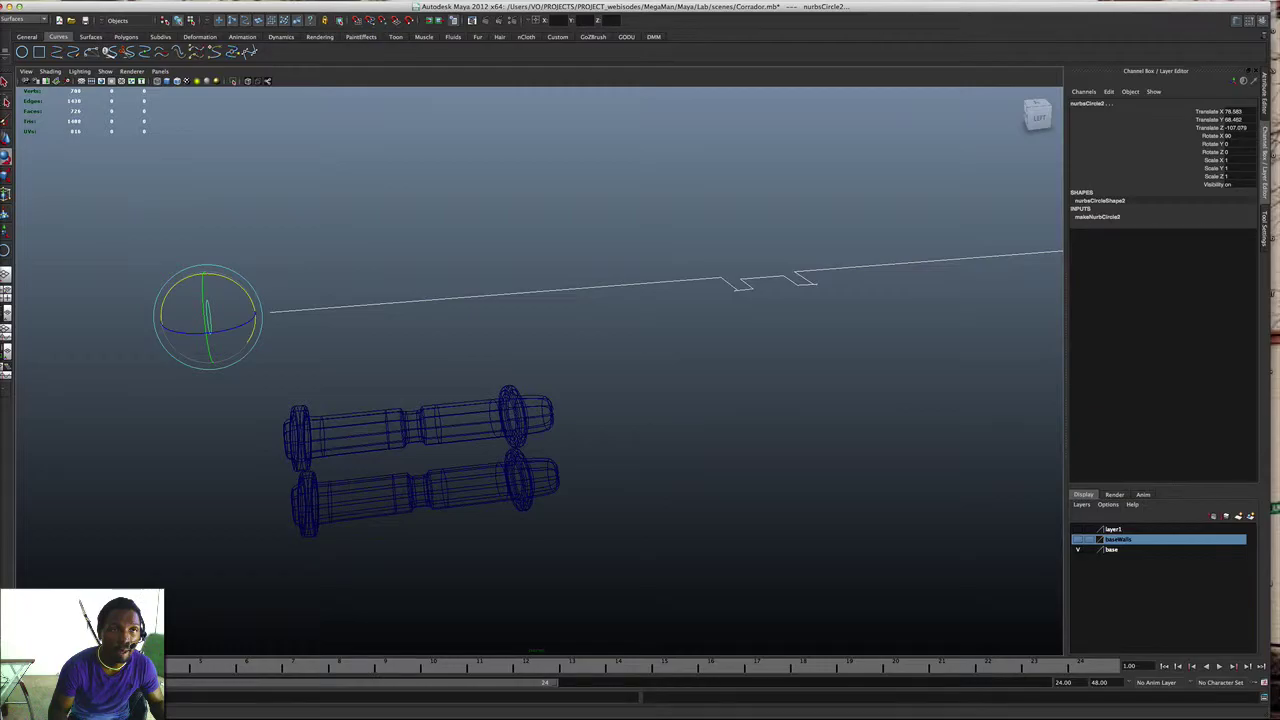
Step: Detach the Surfaces commands into a floating window and place it beside the NURBS circle
left_click(231, 1)
mouse_move(287, 1)
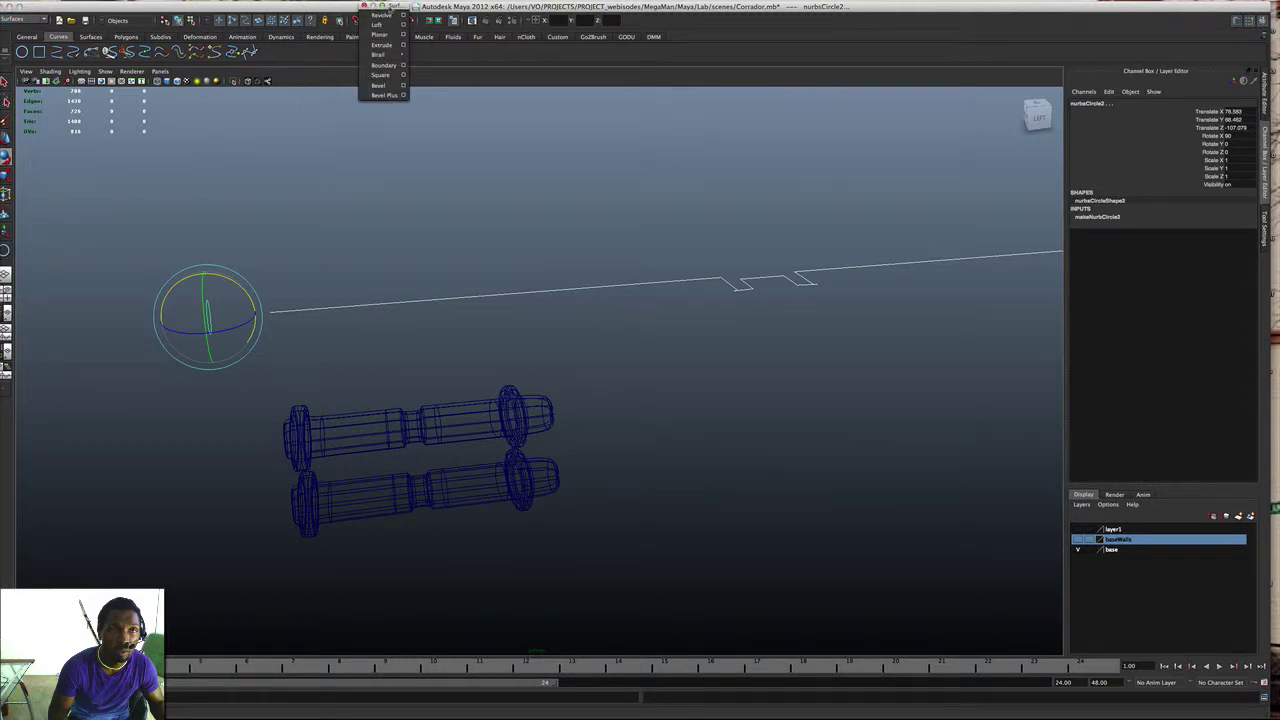
left_click_drag(390, 5, 82, 145)
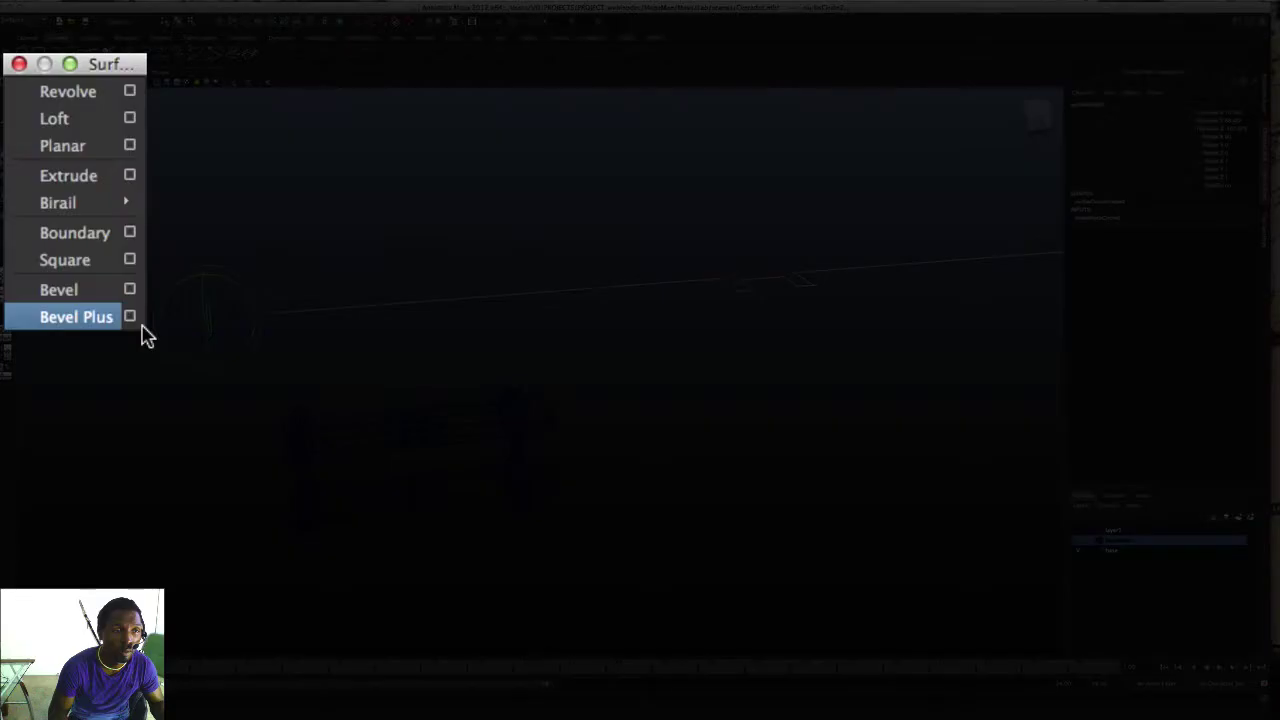
Step: Try to extrude a surface from the selected curve and circle, inspect it from both sides, and undo the extrusion
left_click(88, 185)
key("super+z")
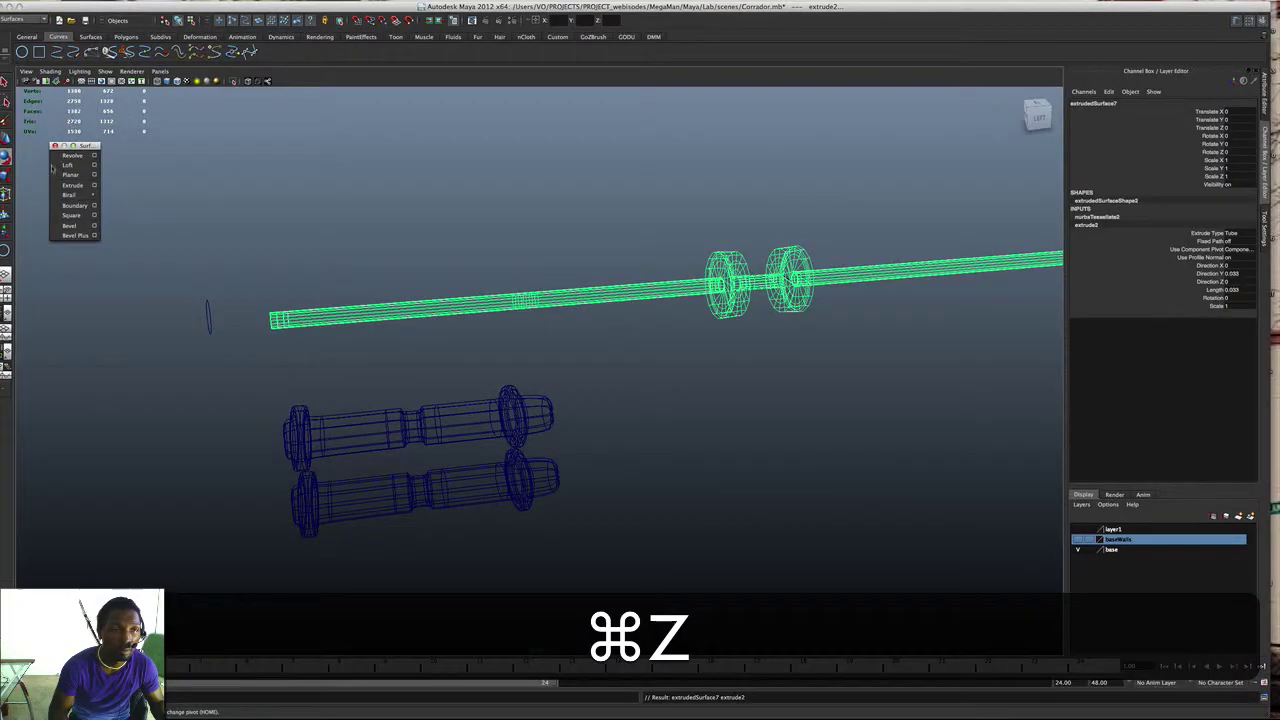
left_click_drag(308, 279, 685, 274, "alt")
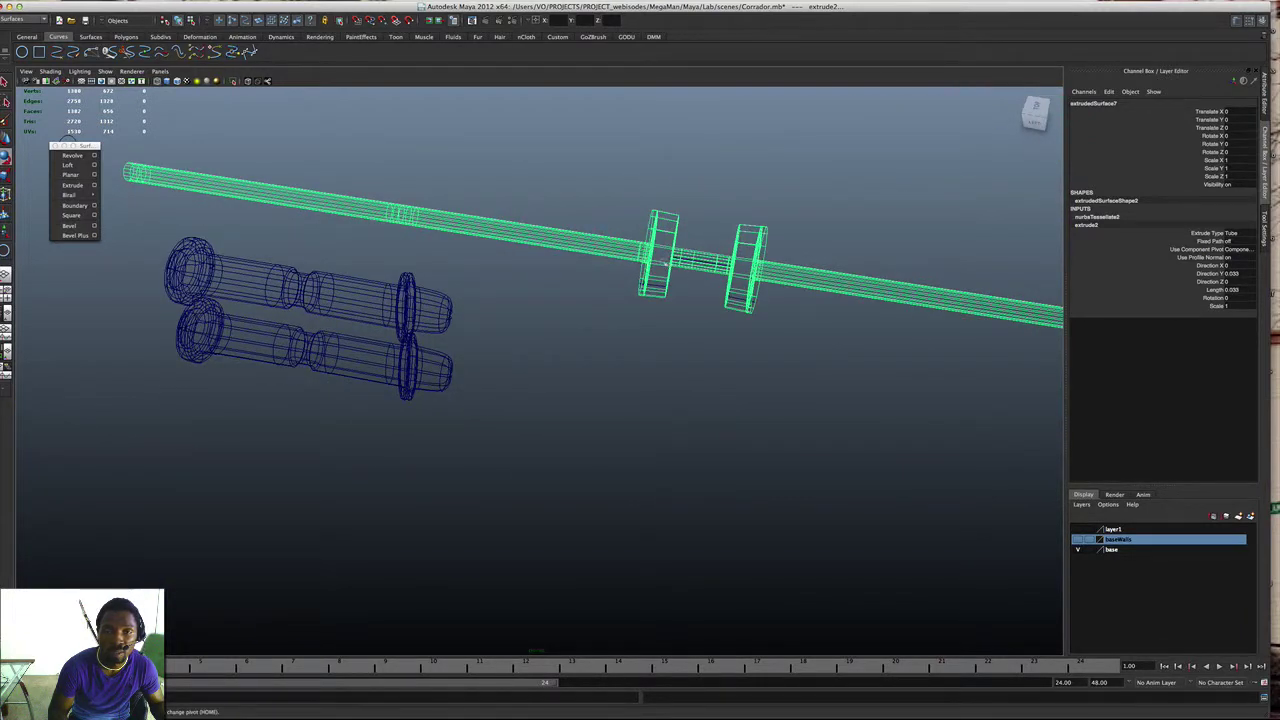
left_click_drag(506, 263, 352, 228, "alt")
key("super+z")
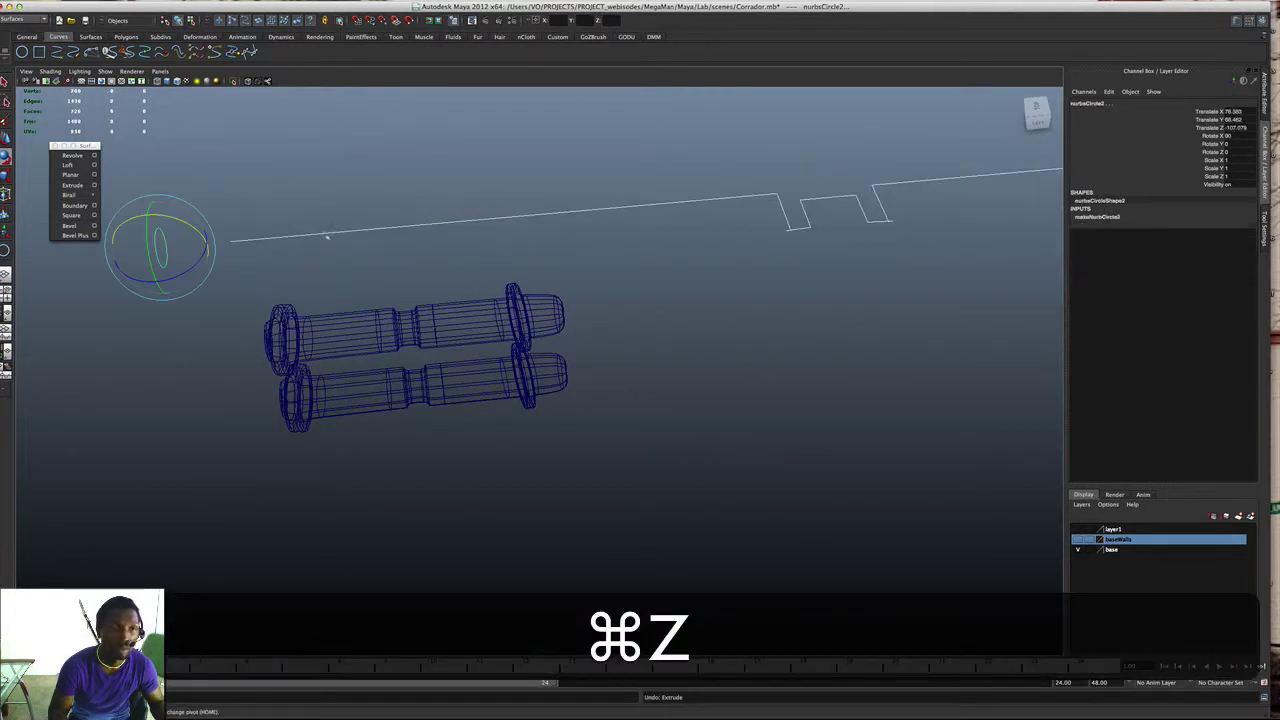
left_click_drag(250, 235, 247, 226, "alt")
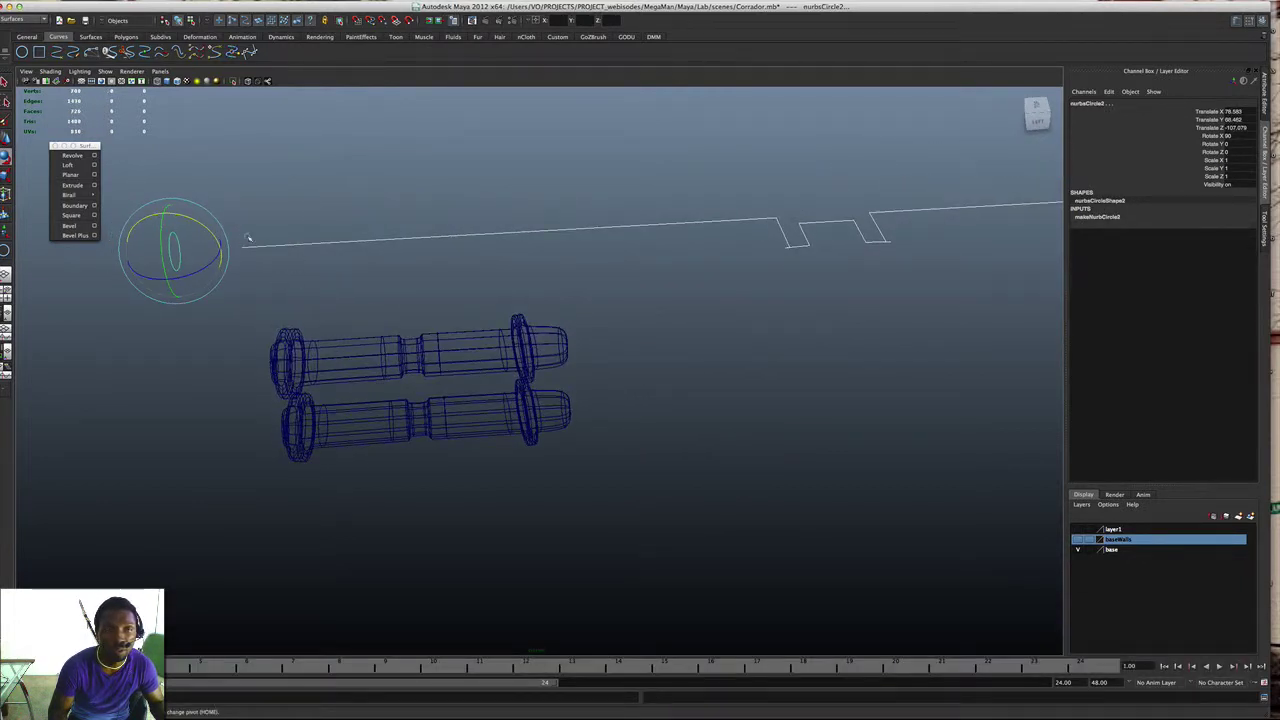
left_click(246, 236)
left_click(178, 233)
left_click(274, 250, "shift")
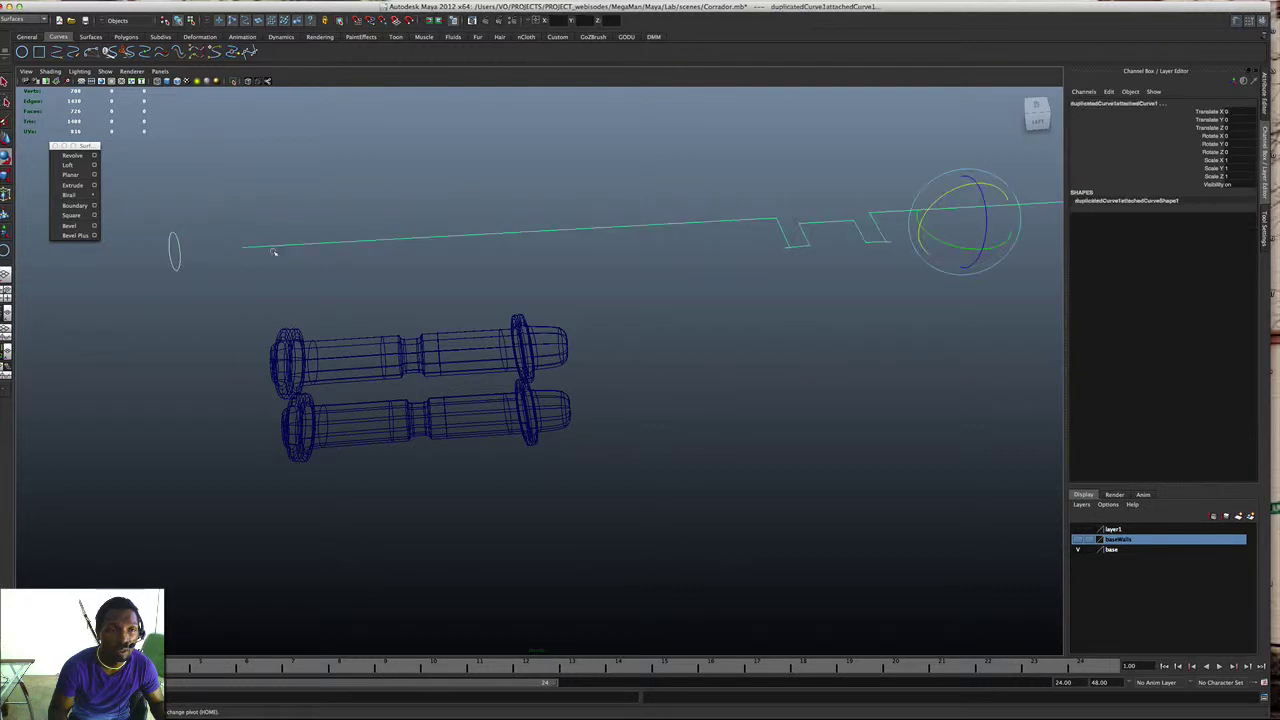
left_click(229, 204)
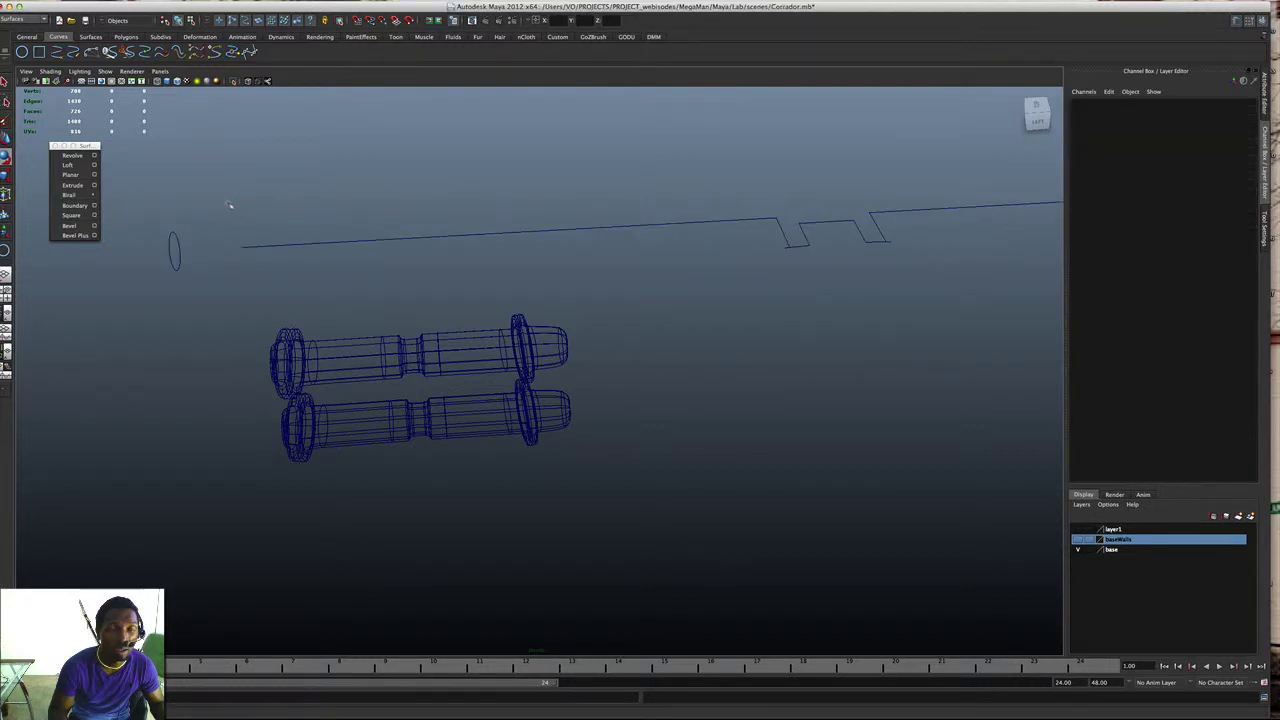
Step: Repeat the Extrude with the attached curve selected first and the NURBS circle last, and undo it
left_click(265, 244)
left_click_drag(165, 218, 240, 294)
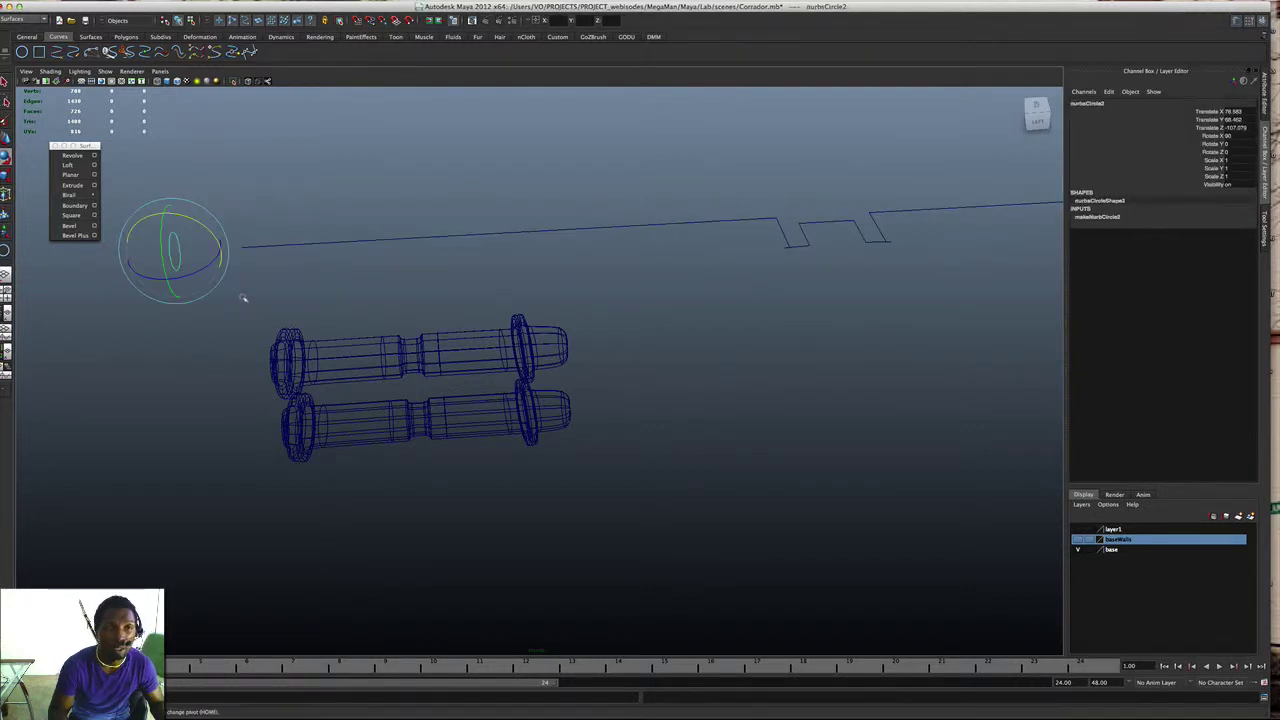
left_click(265, 240)
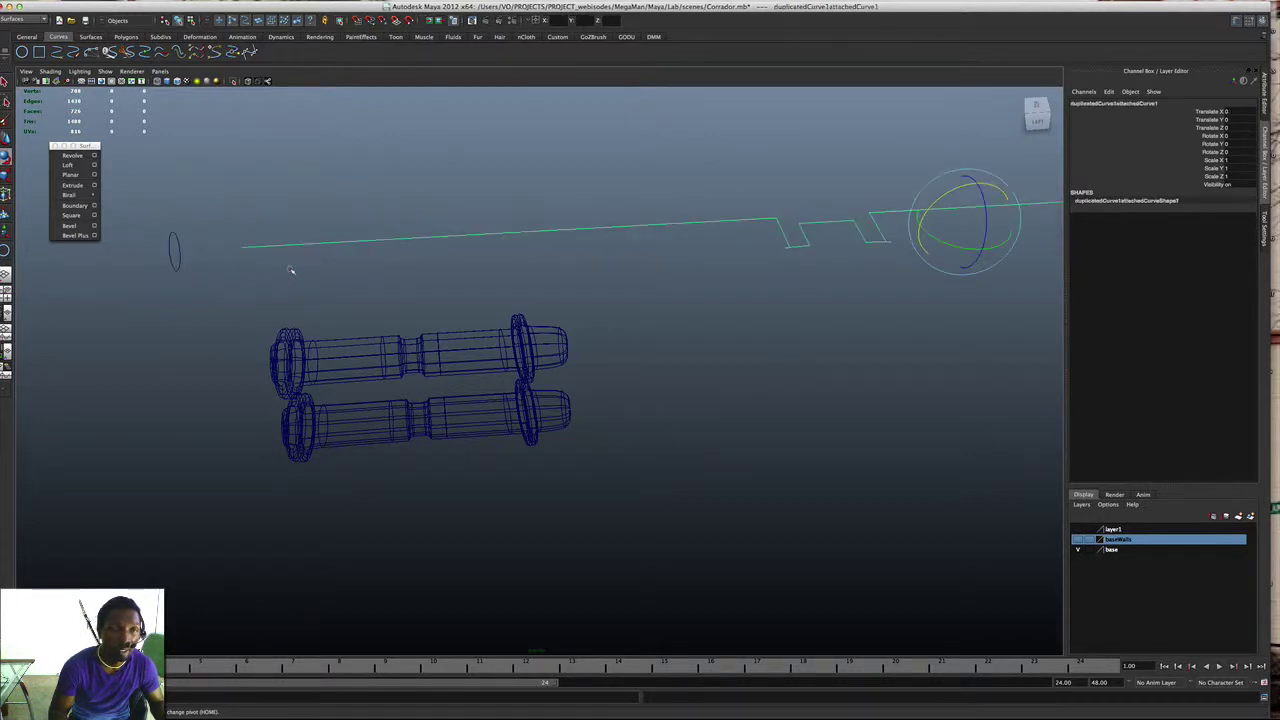
left_click(193, 275)
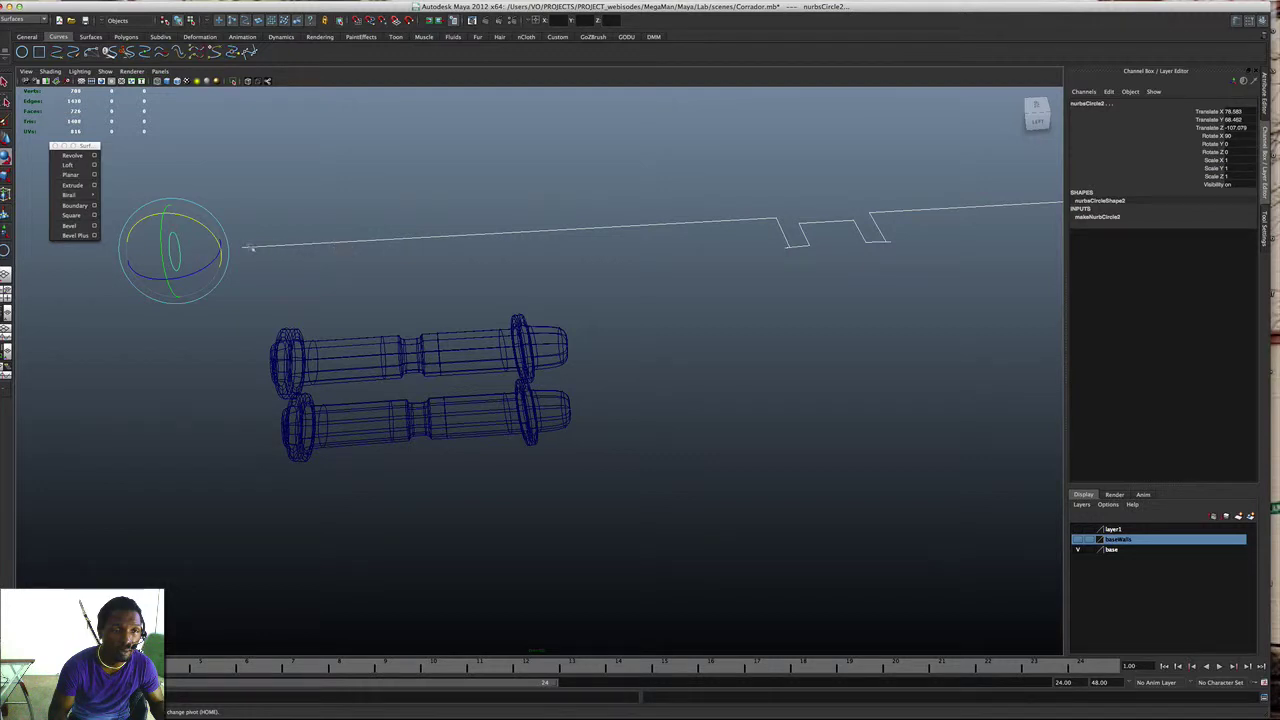
left_click(72, 185)
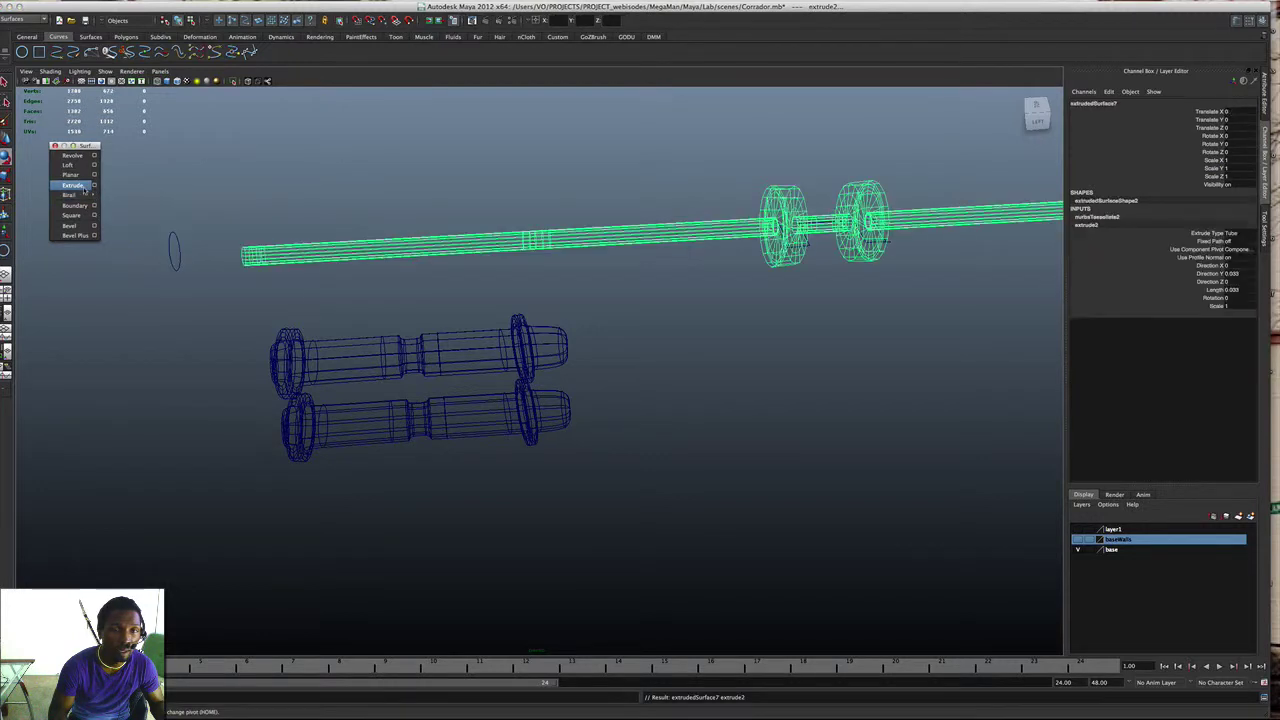
key("super+z")
key("super+z")
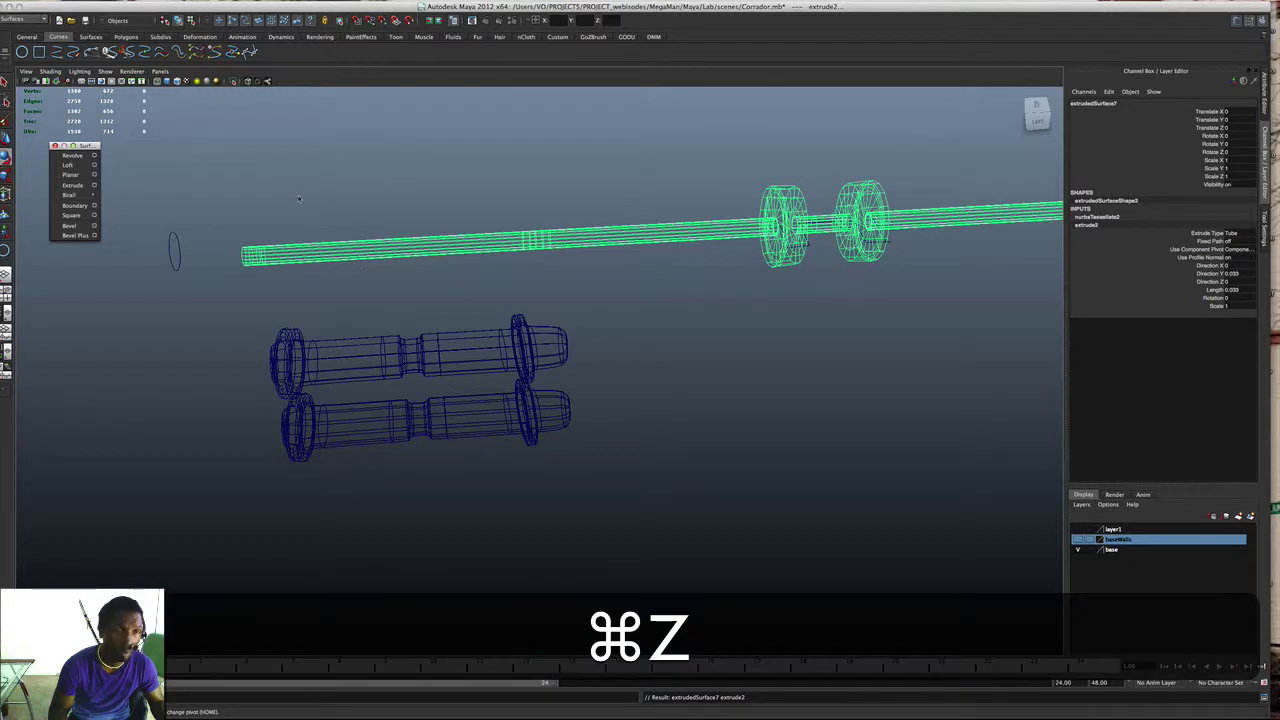
Step: Try extruding with the NURBS circle selected first and the attached curve last as the path, and undo the extrusion
left_click(245, 210)
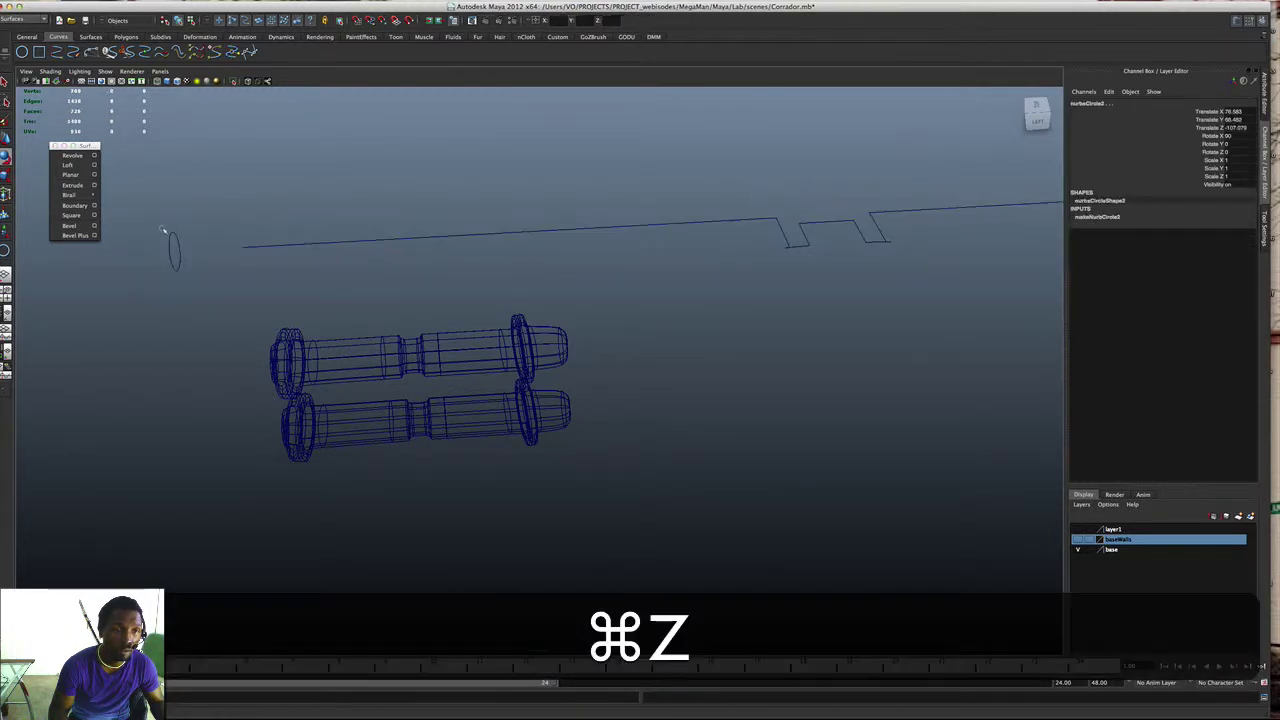
left_click_drag(163, 231, 294, 276)
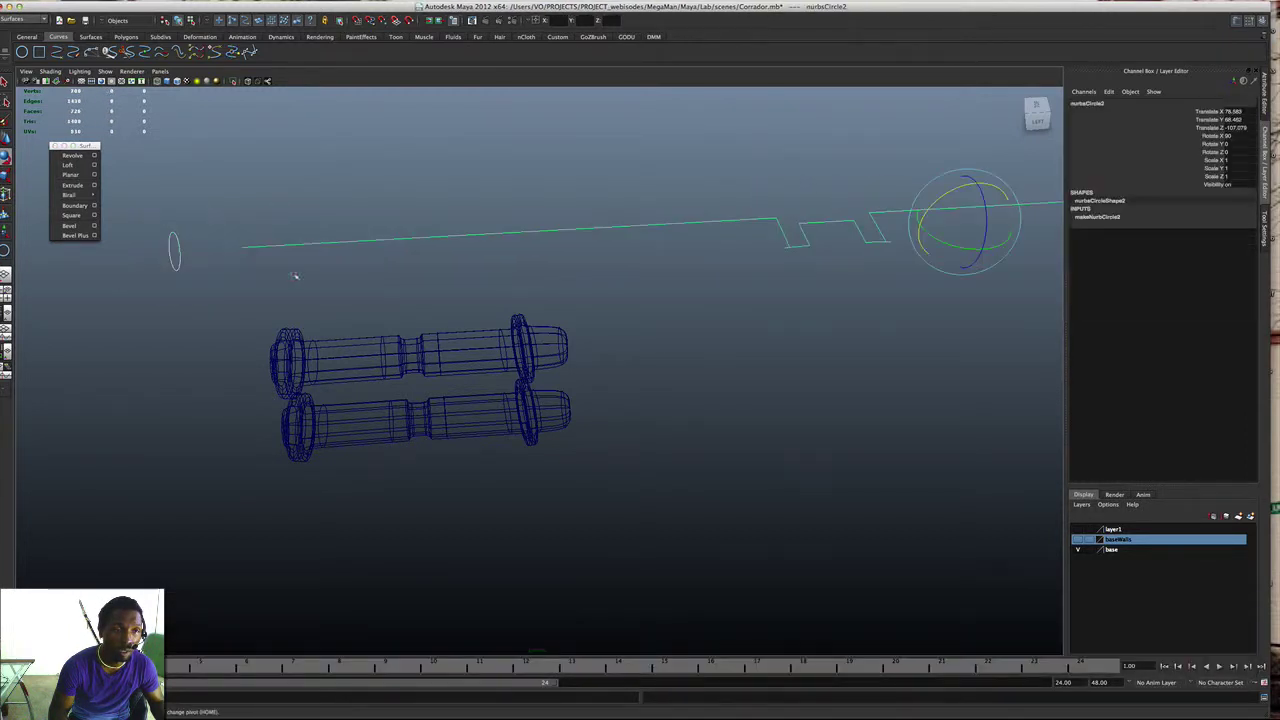
left_click(76, 186)
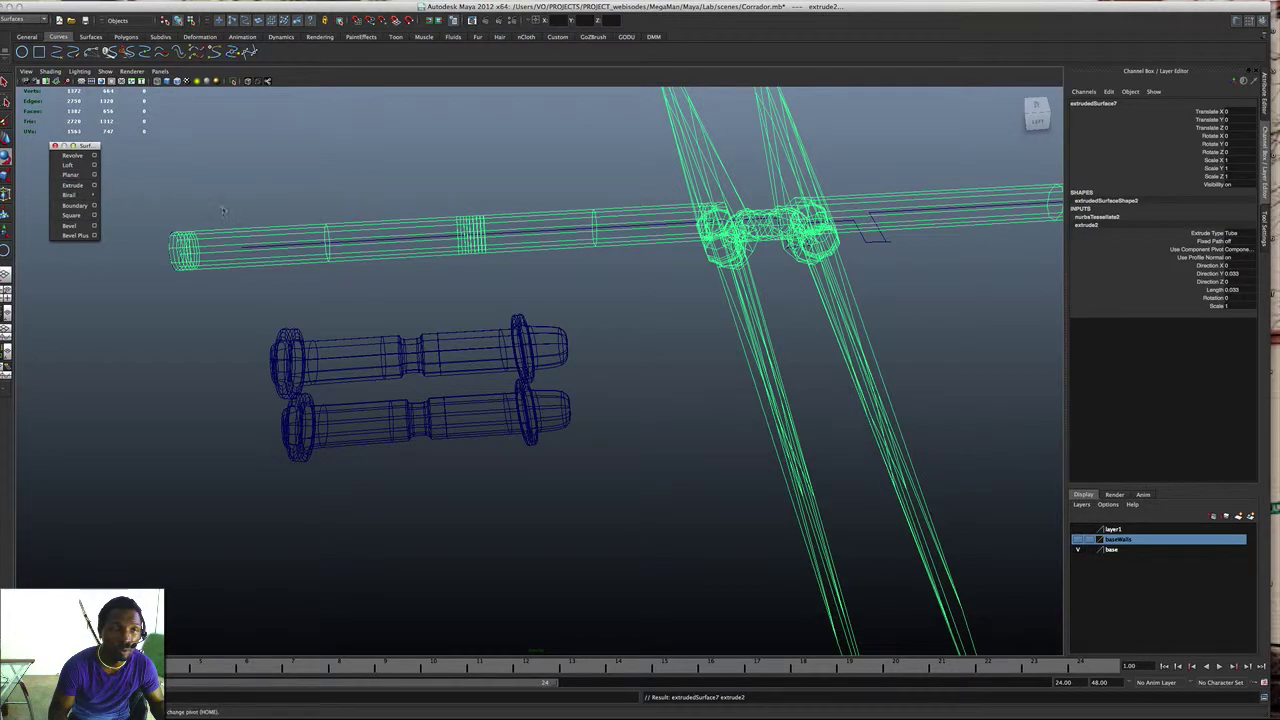
mouse_move(428, 211)
left_mouse_down("alt")
mouse_move(363, 197)
mouse_move(602, 285)
mouse_move(449, 249)
mouse_move(411, 223)
left_mouse_up("alt")
key("super+z")
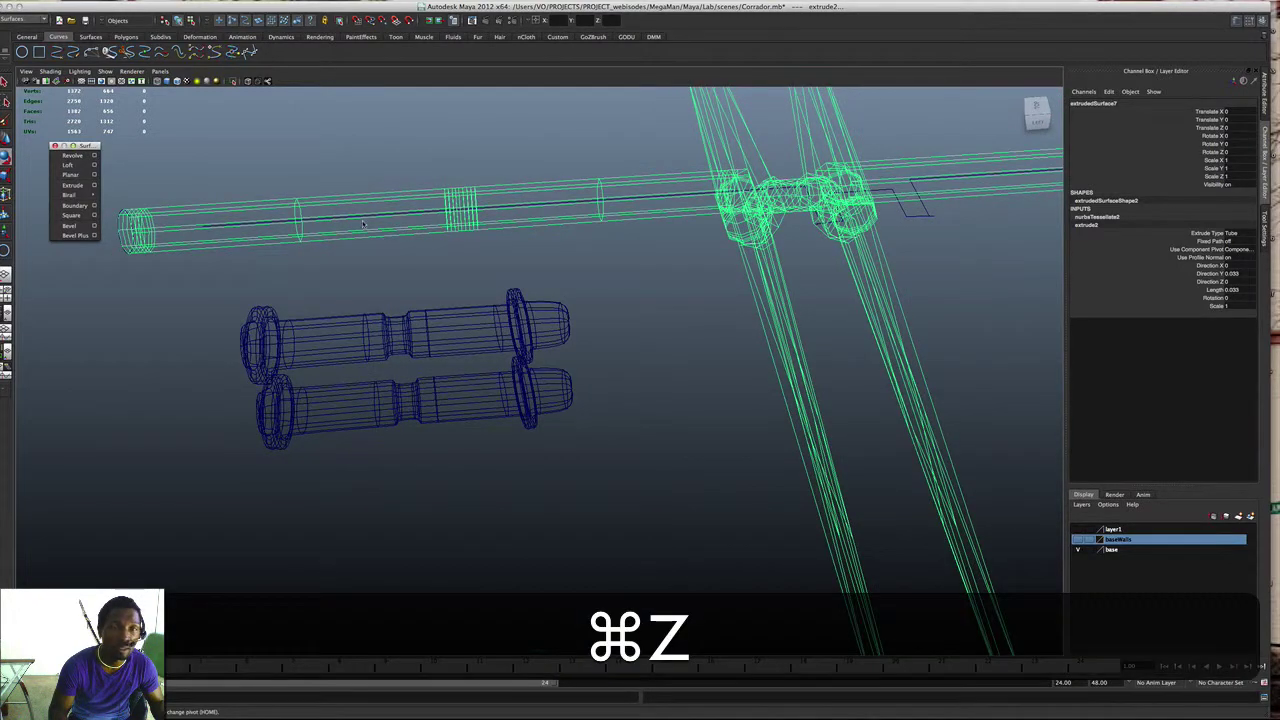
key("super+z")
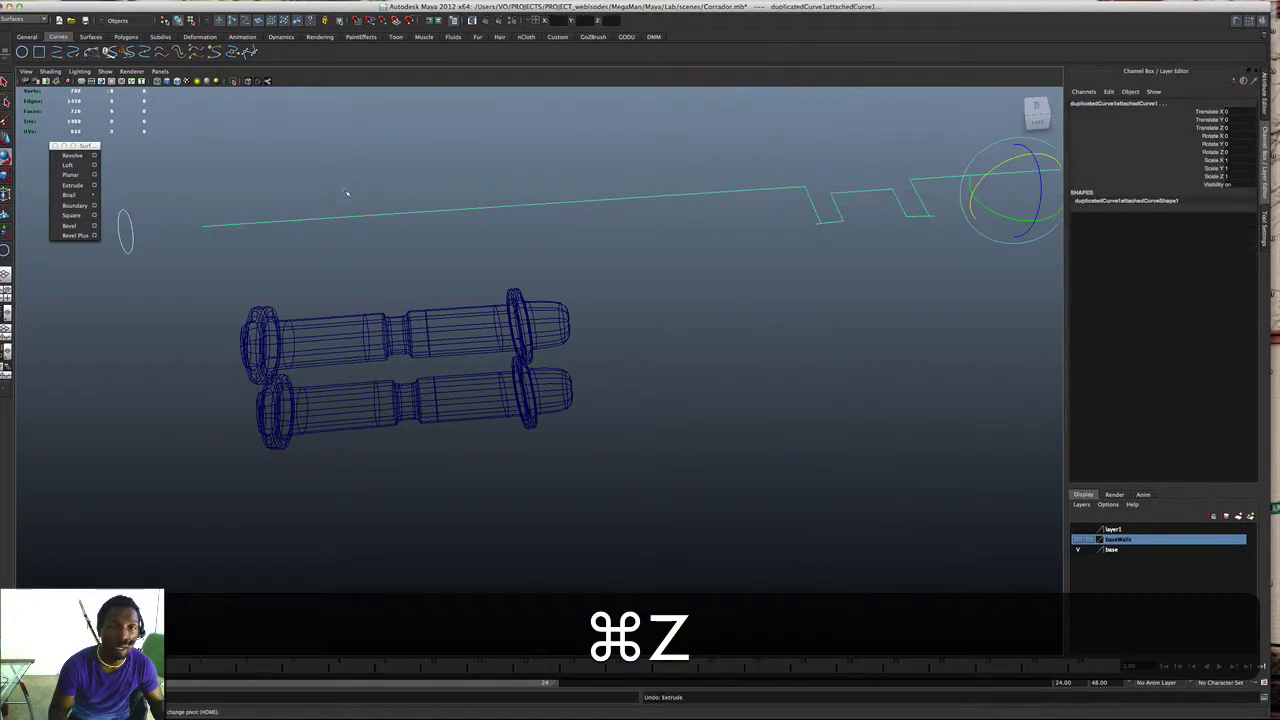
Step: Display the attached curve's control vertices, select those around both notches, and frame that part of the curve
left_click(637, 210)
left_click(838, 222)
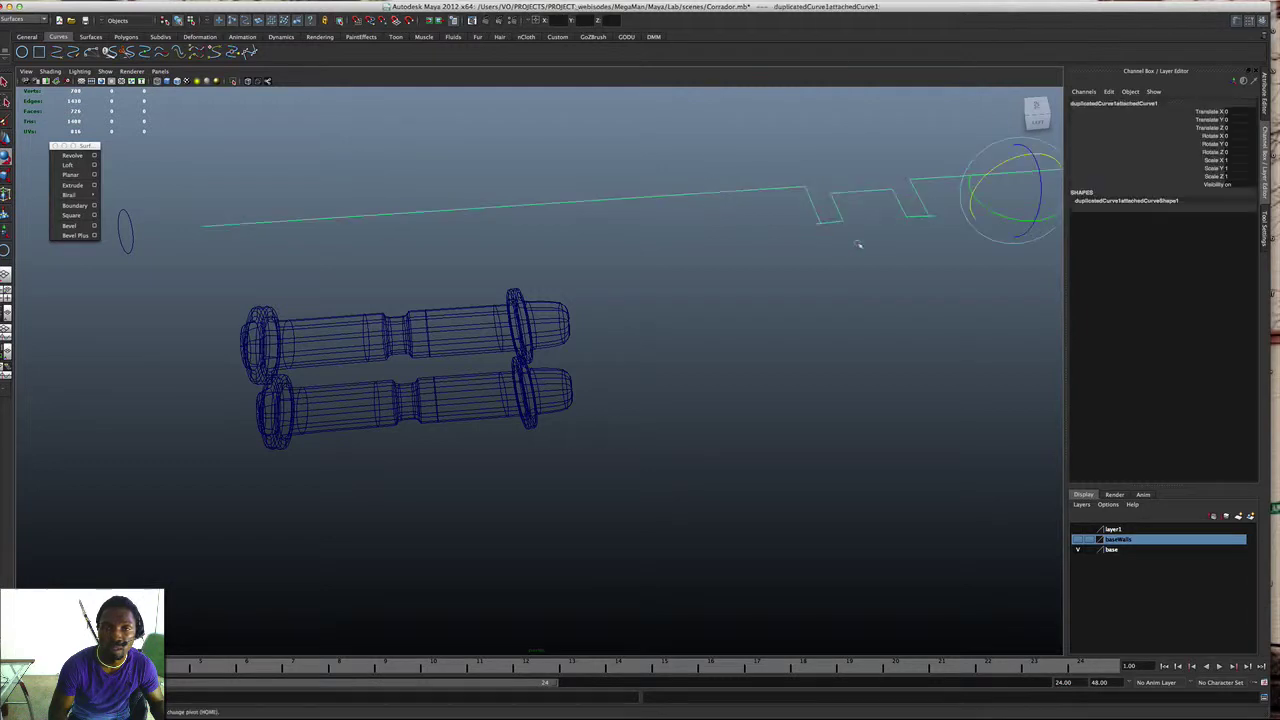
right_click_drag(838, 228, 790, 212)
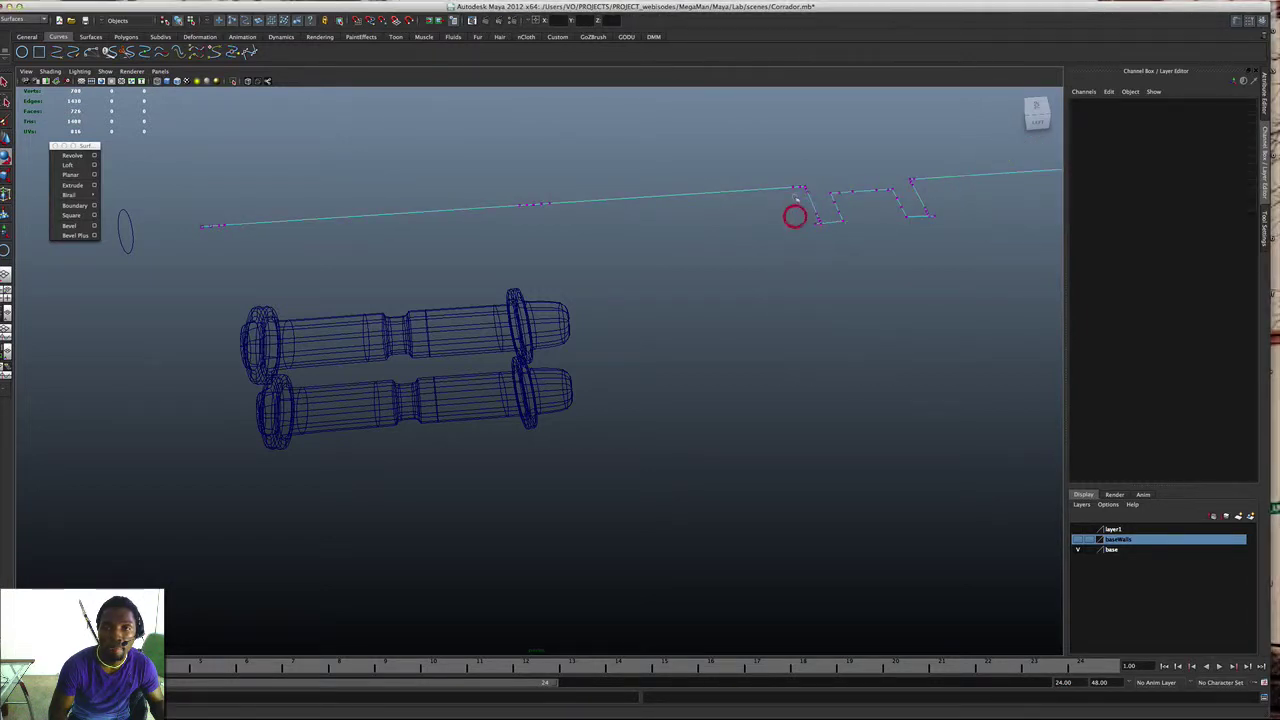
left_click_drag(775, 180, 971, 294)
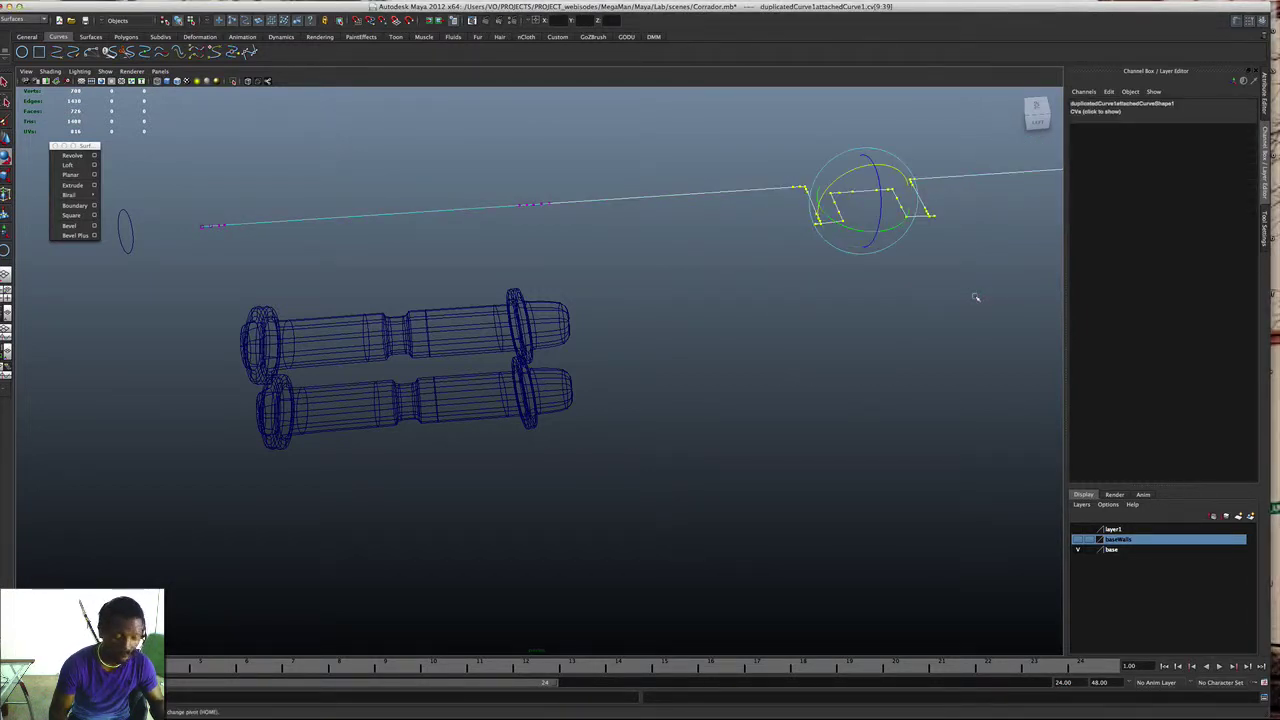
key("f")
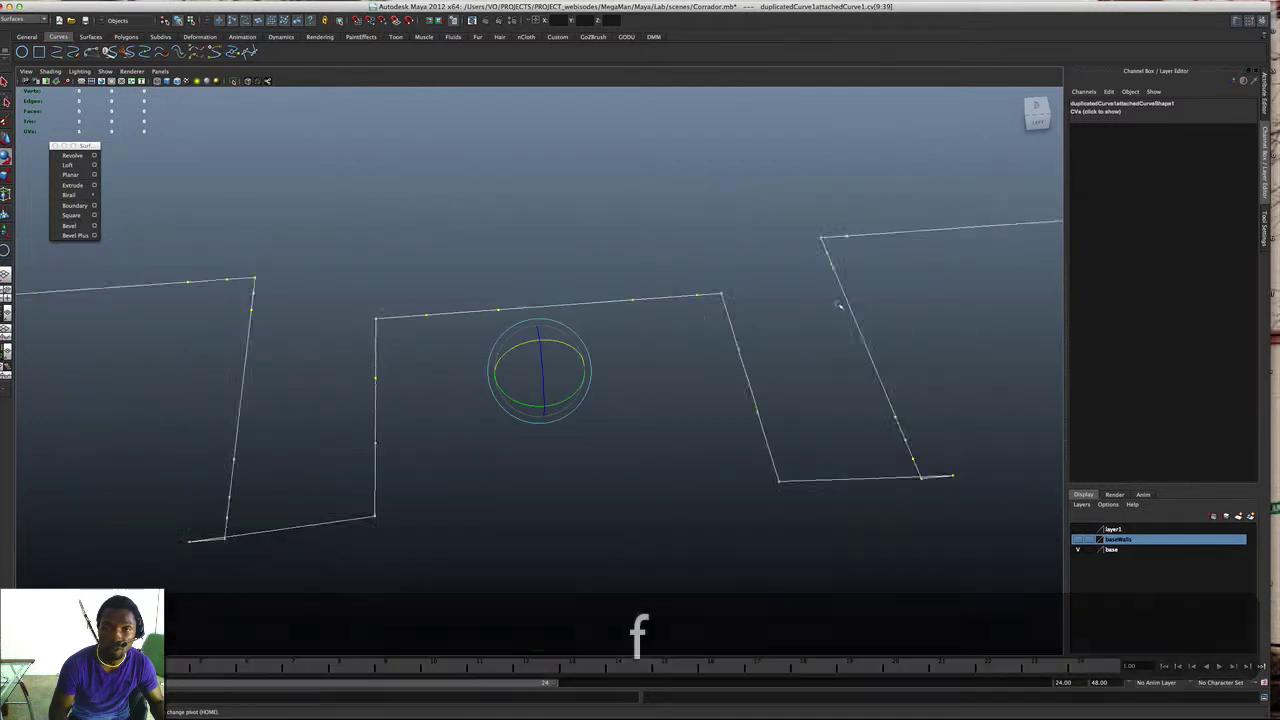
left_click_drag(785, 325, 509, 357, "alt")
left_click_drag(337, 363, 418, 378, "alt")
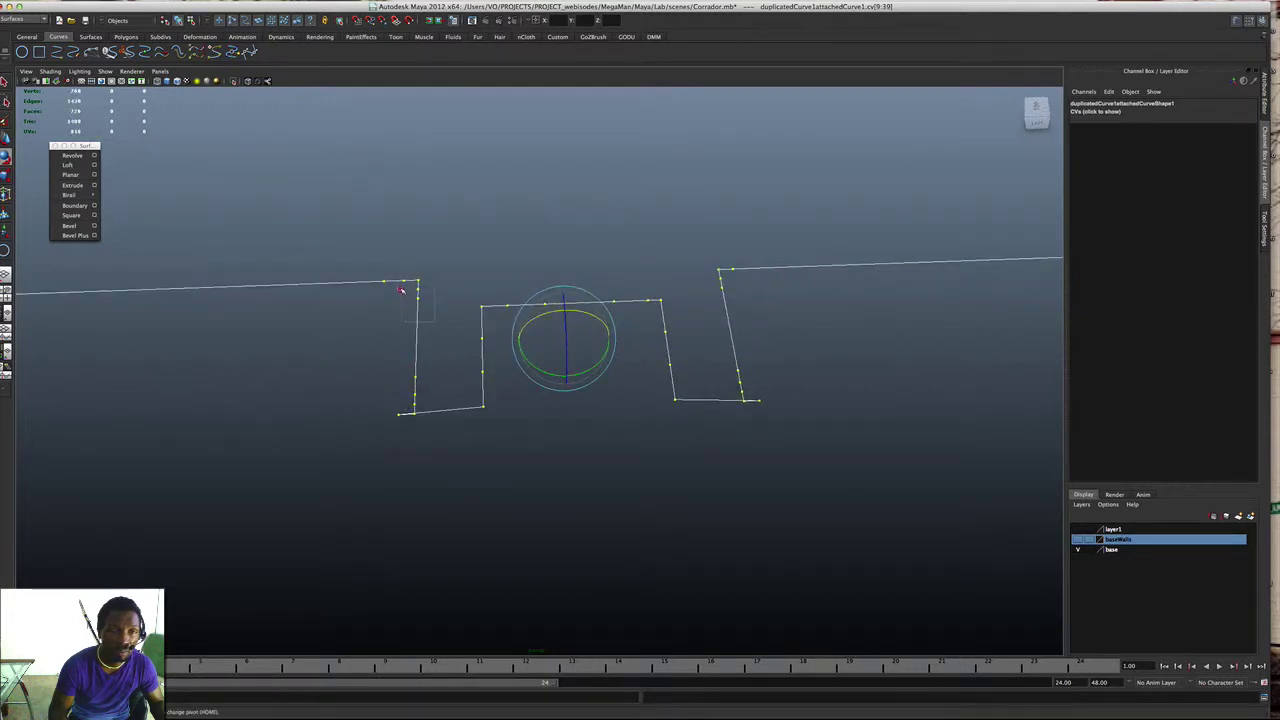
Step: Delete the surplus control vertices at the first notch's outer top corner, outer side and bottom corner, keeping the corner points
left_click_drag(400, 290, 404, 288)
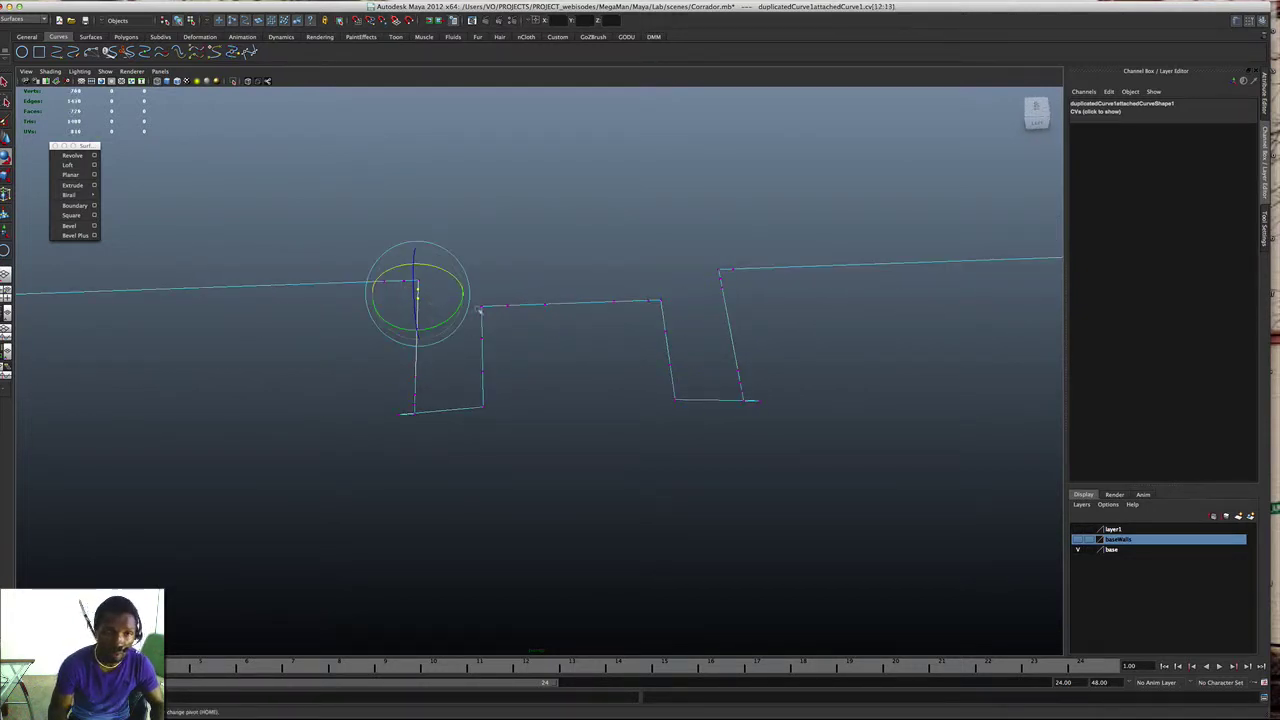
right_click(480, 310)
left_click(450, 250)
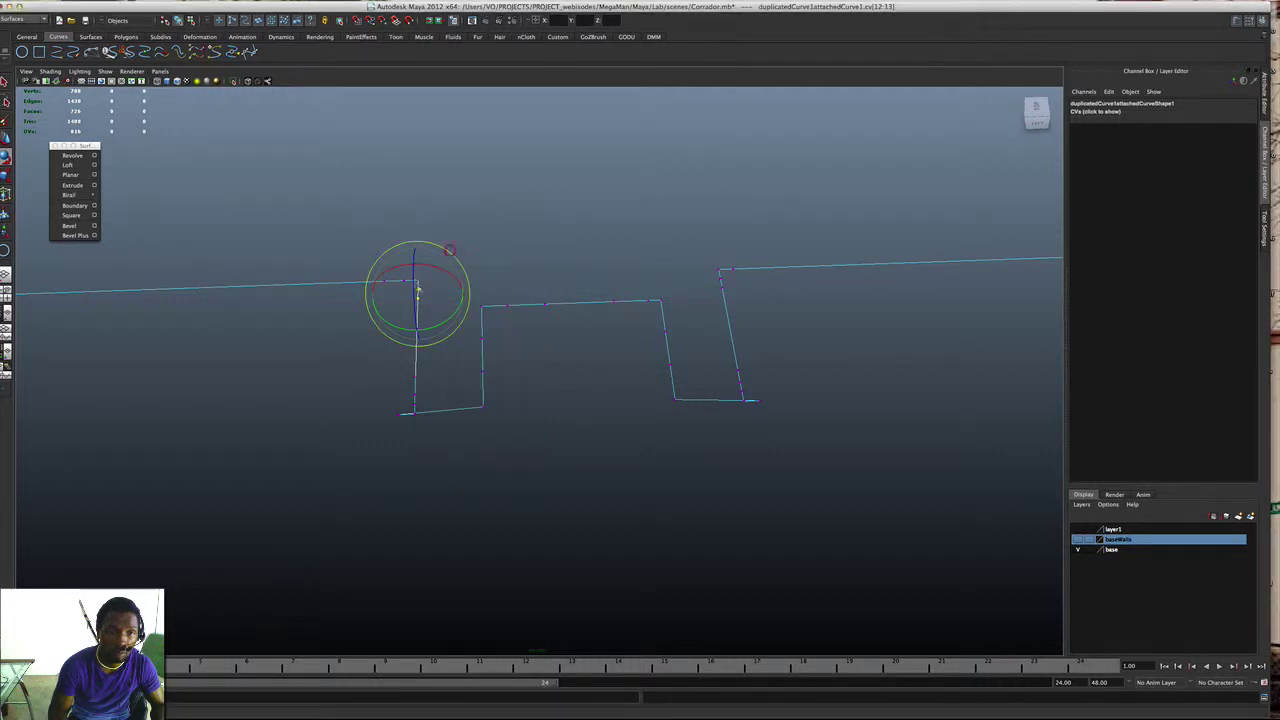
left_click(428, 372)
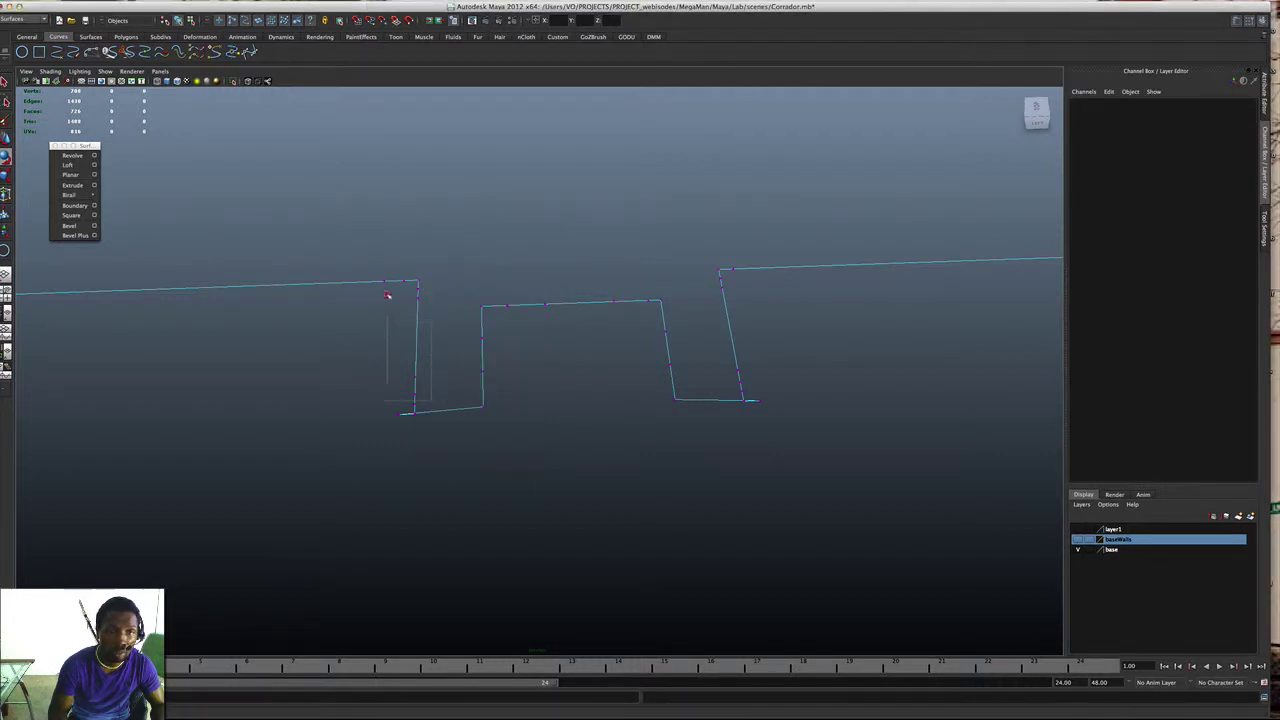
left_click_drag(388, 288, 386, 286)
key("BackSpace")
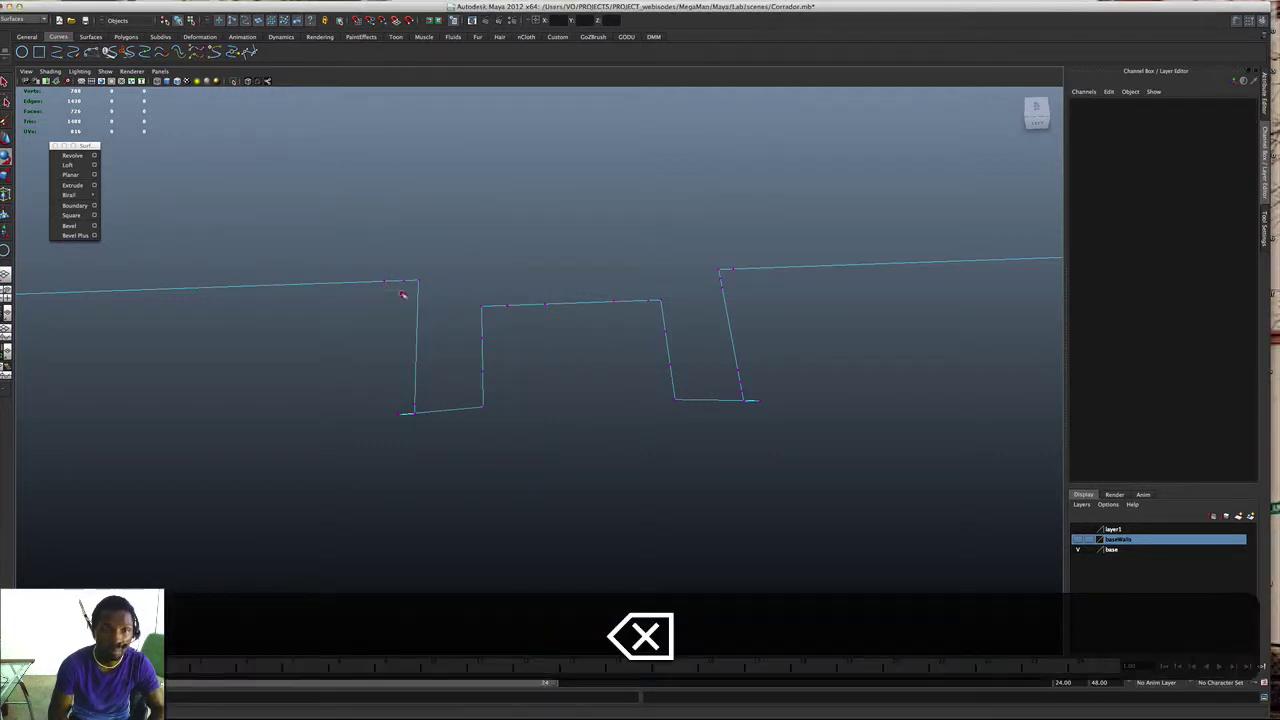
left_click(403, 296)
key("BackSpace")
left_click_drag(410, 434, 410, 434)
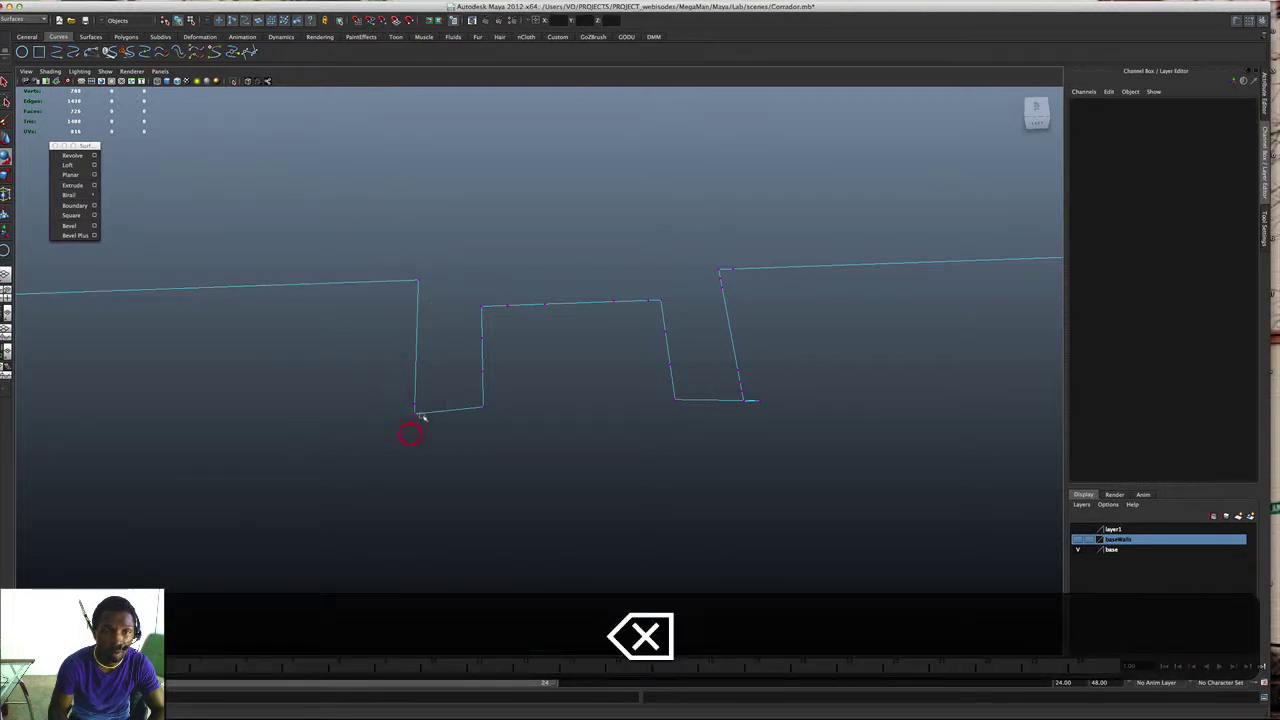
left_click(415, 402)
Step: Delete the surplus control vertices along the raised segment between the notches and the adjoining side of the second notch
left_click(476, 335)
left_click_drag(498, 285, 726, 371)
key("BackSpace")
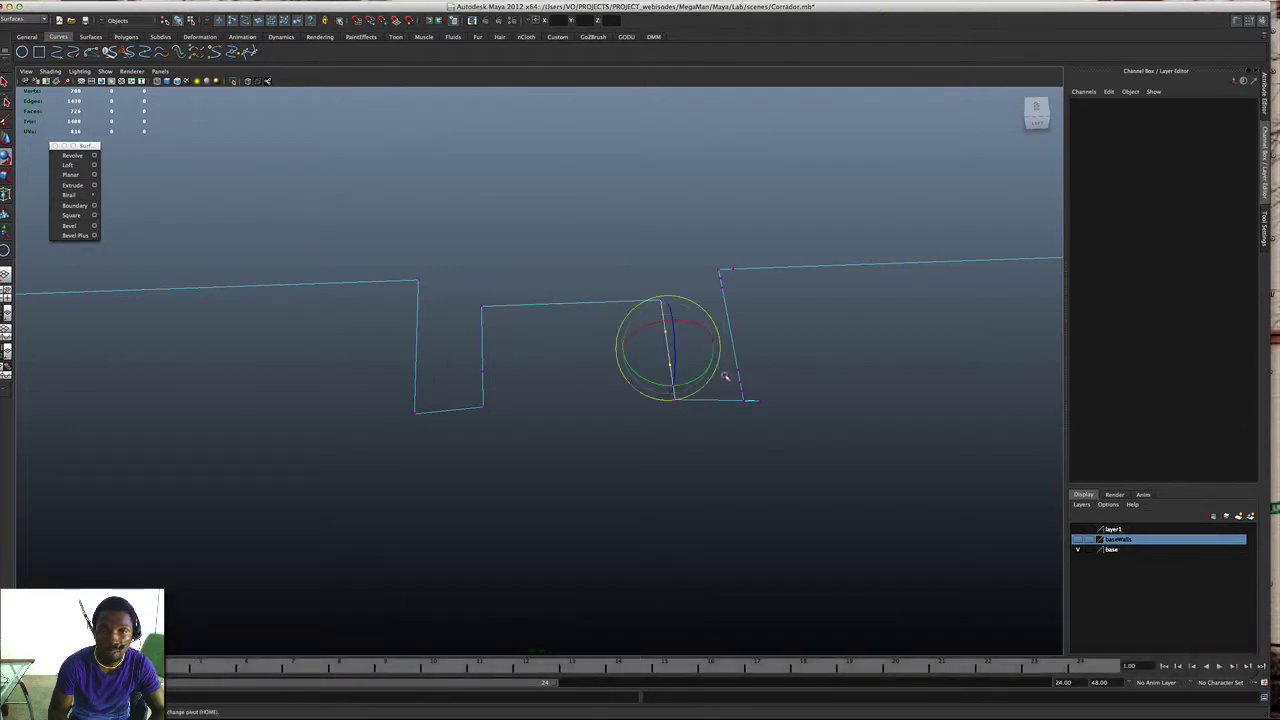
key("BackSpace")
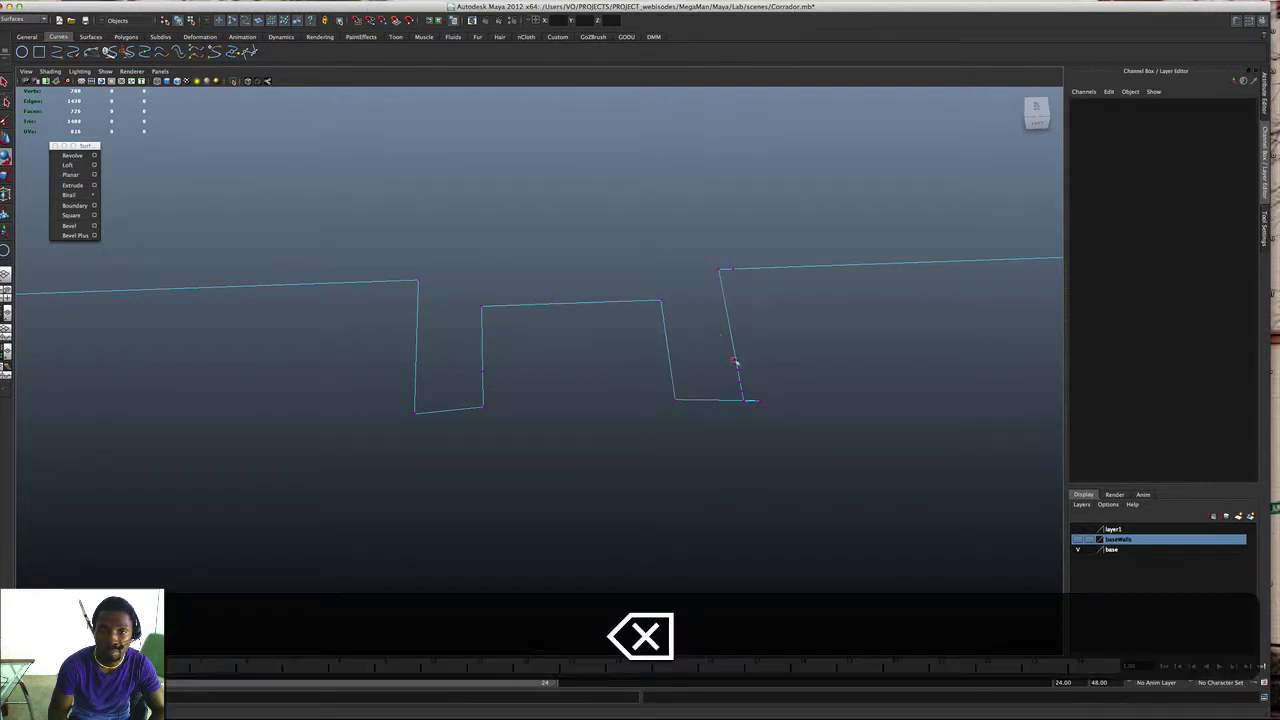
Step: Delete the surplus control vertices on the second notch's outer side, including the overshooting bottom point and the extra top corner point
left_click(766, 400)
left_click_drag(756, 380, 755, 377)
key("BackSpace")
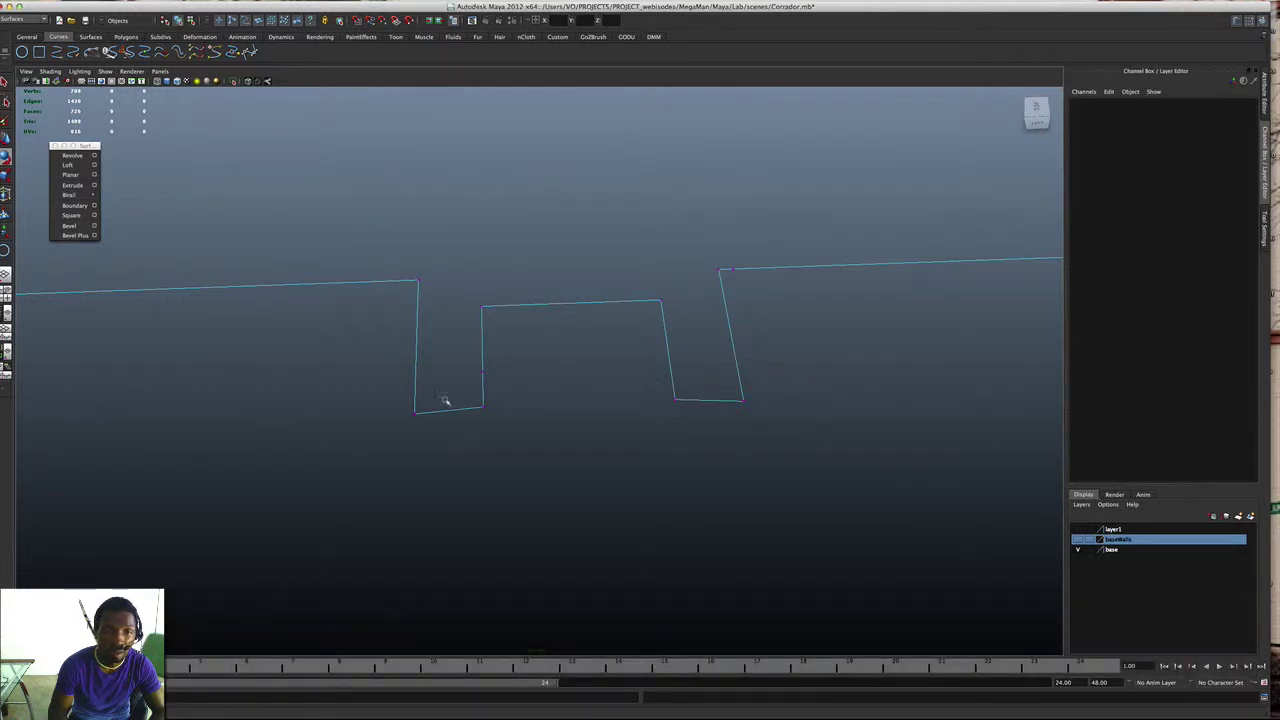
left_click(728, 252)
key("BackSpace")
Step: Delete the surplus control vertices along the two long straight stretches and beside the curve's end near the NURBS circle
scroll(834, 300, "down", 2)
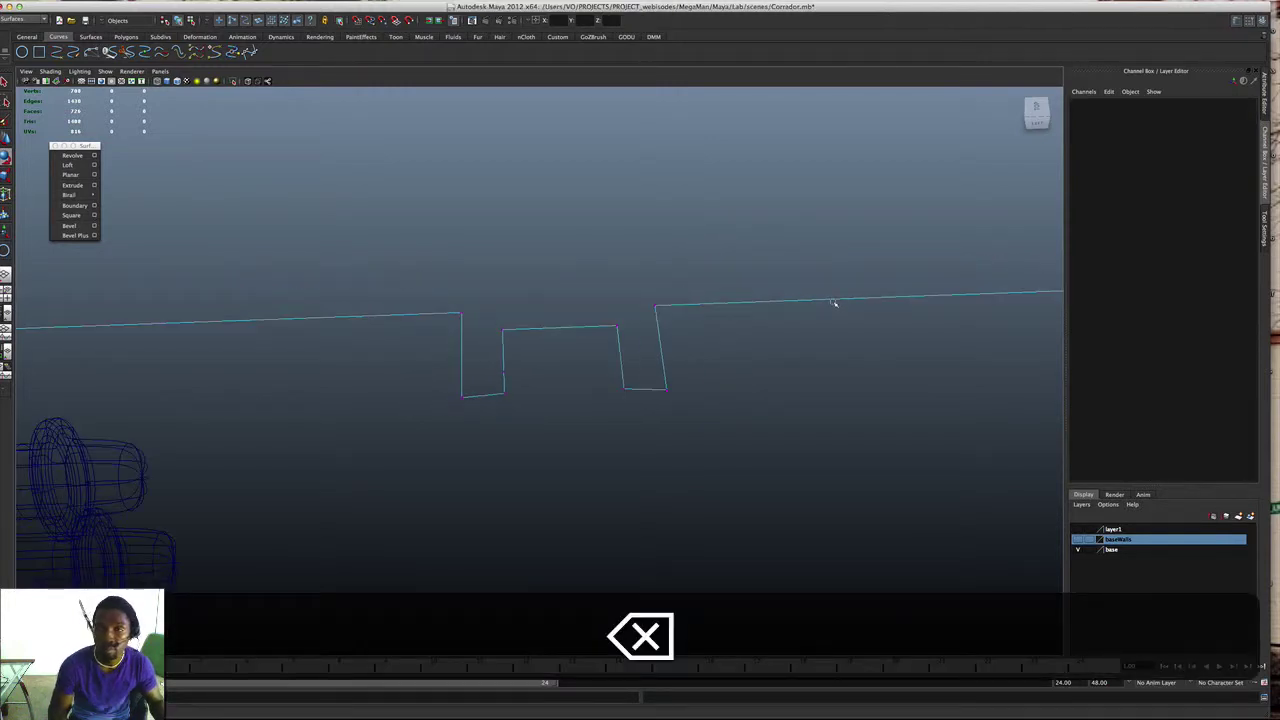
scroll(832, 306, "down", 5)
left_click_drag(828, 316, 910, 392)
key("BackSpace")
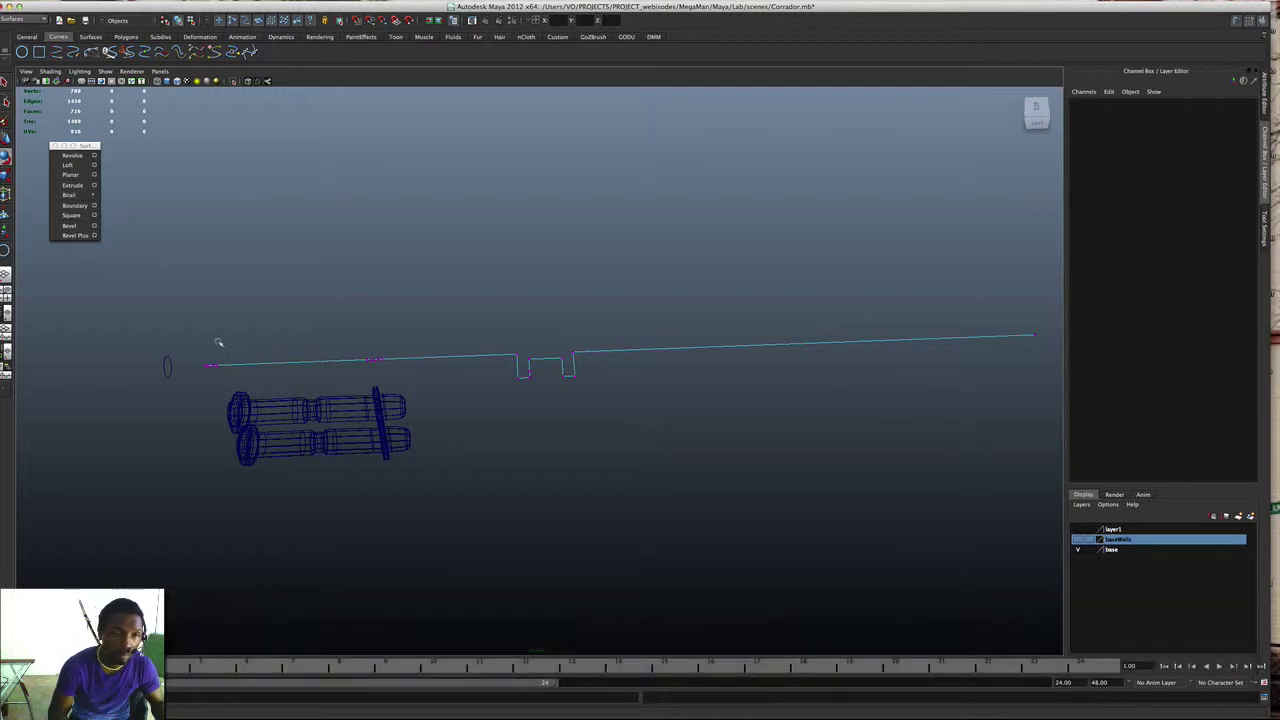
left_click_drag(246, 372, 412, 382)
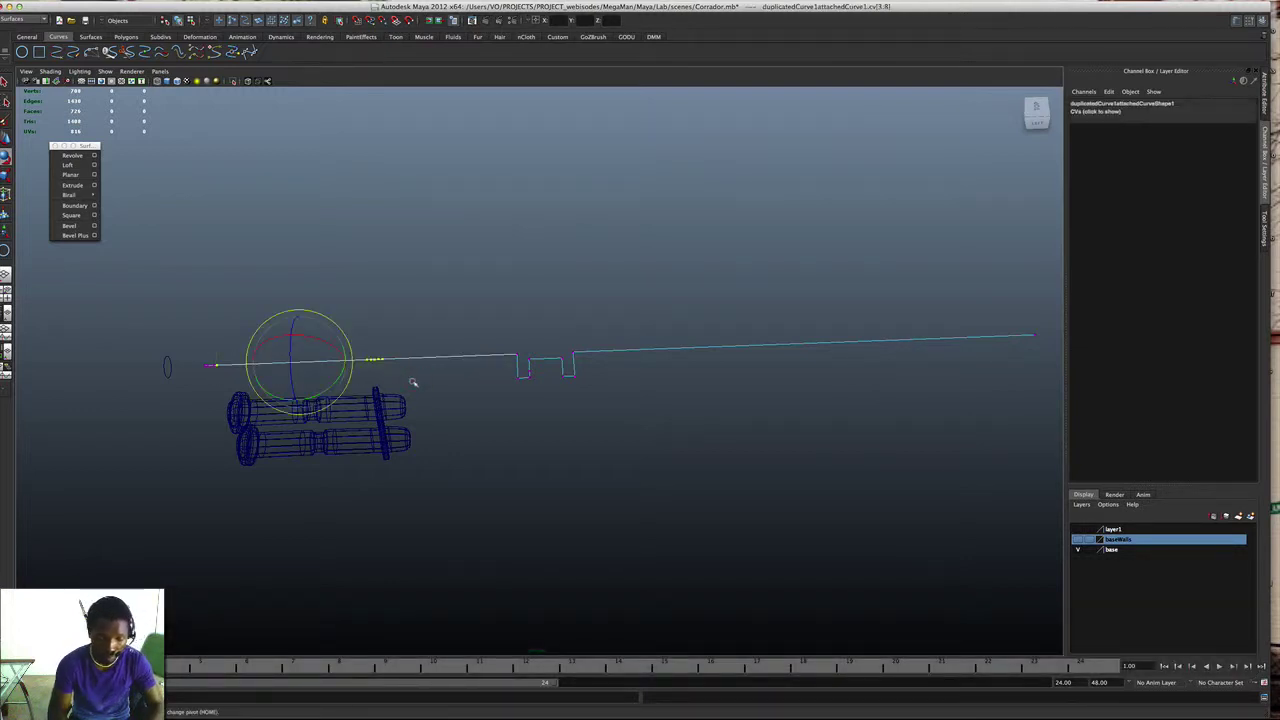
key("BackSpace")
scroll(194, 371, "up", 5)
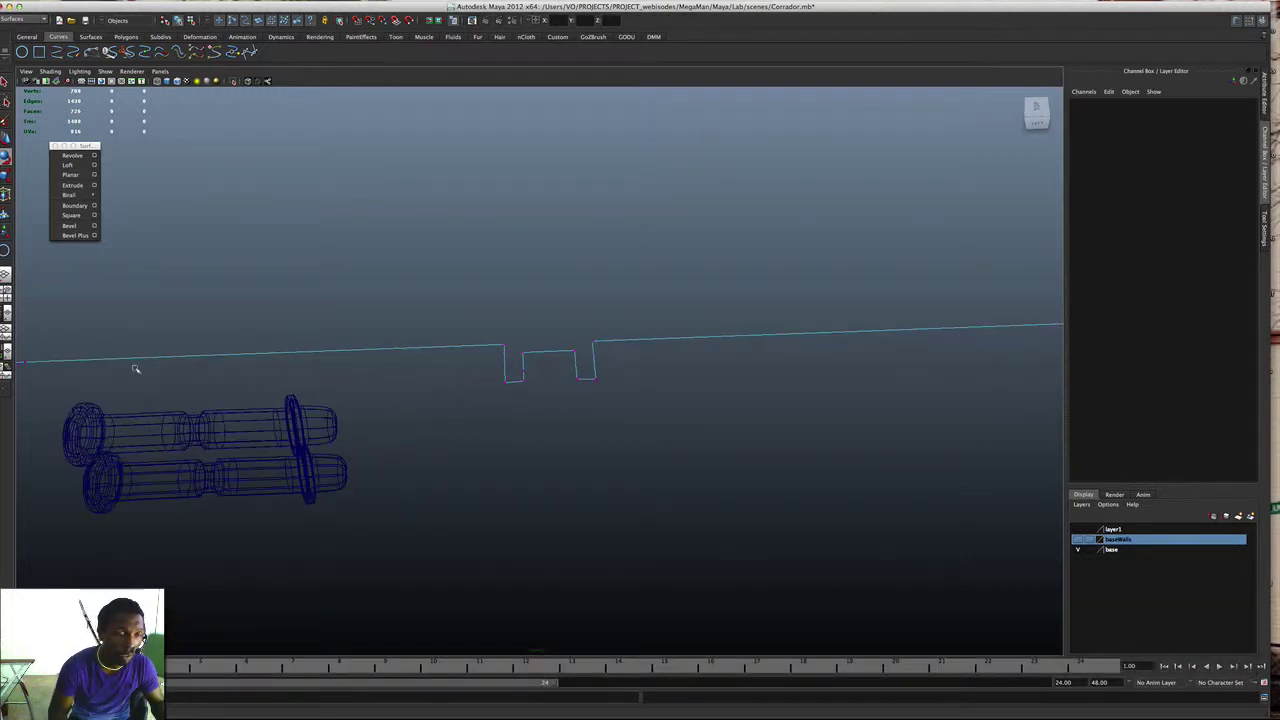
middle_click_drag(150, 368, 280, 355, "alt")
left_click(148, 338)
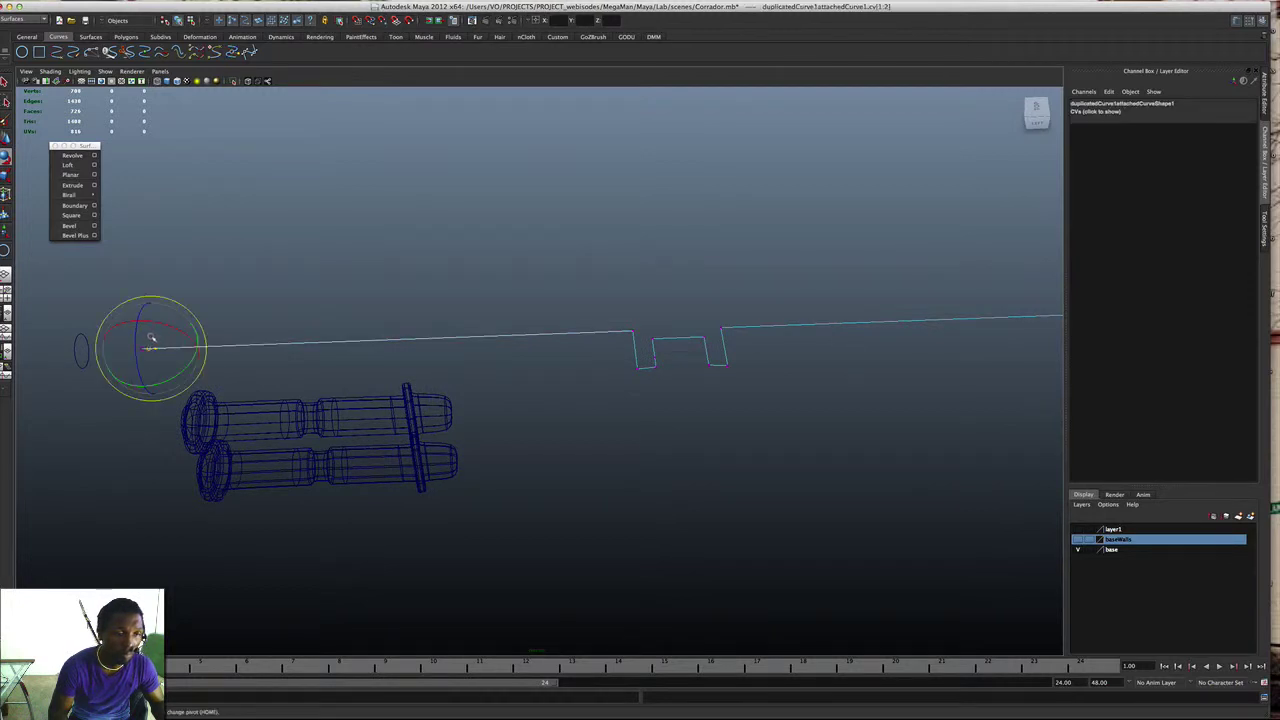
key("BackSpace")
Step: Delete the remaining mid-segment control vertex on the inner side of the first notch
scroll(503, 317, "up", 8)
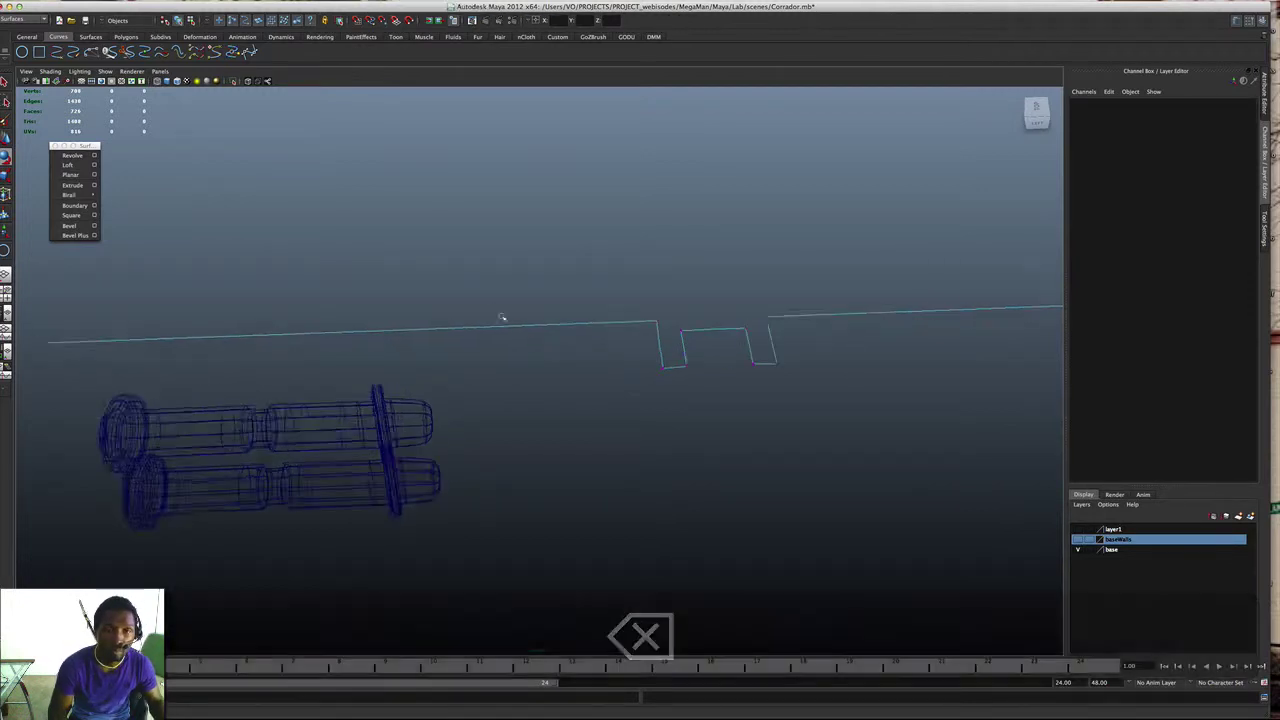
middle_click_drag(695, 331, 400, 312, "alt")
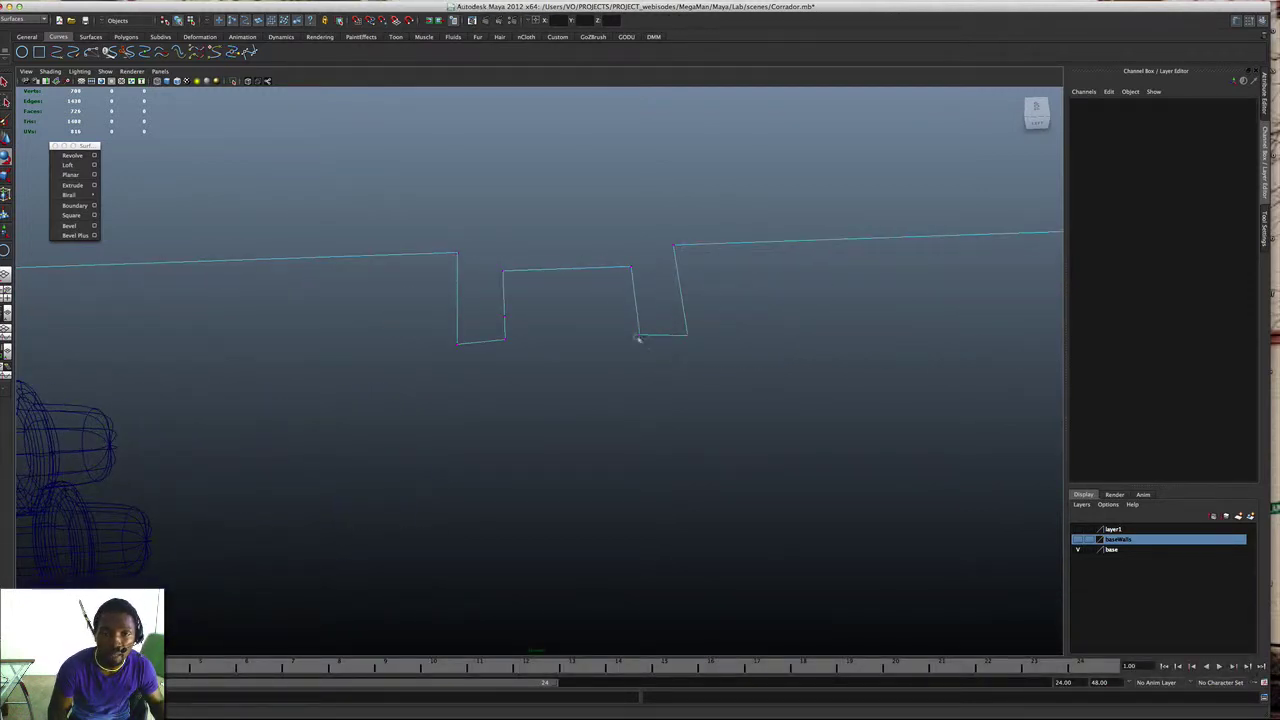
left_click(480, 338)
left_click(516, 280)
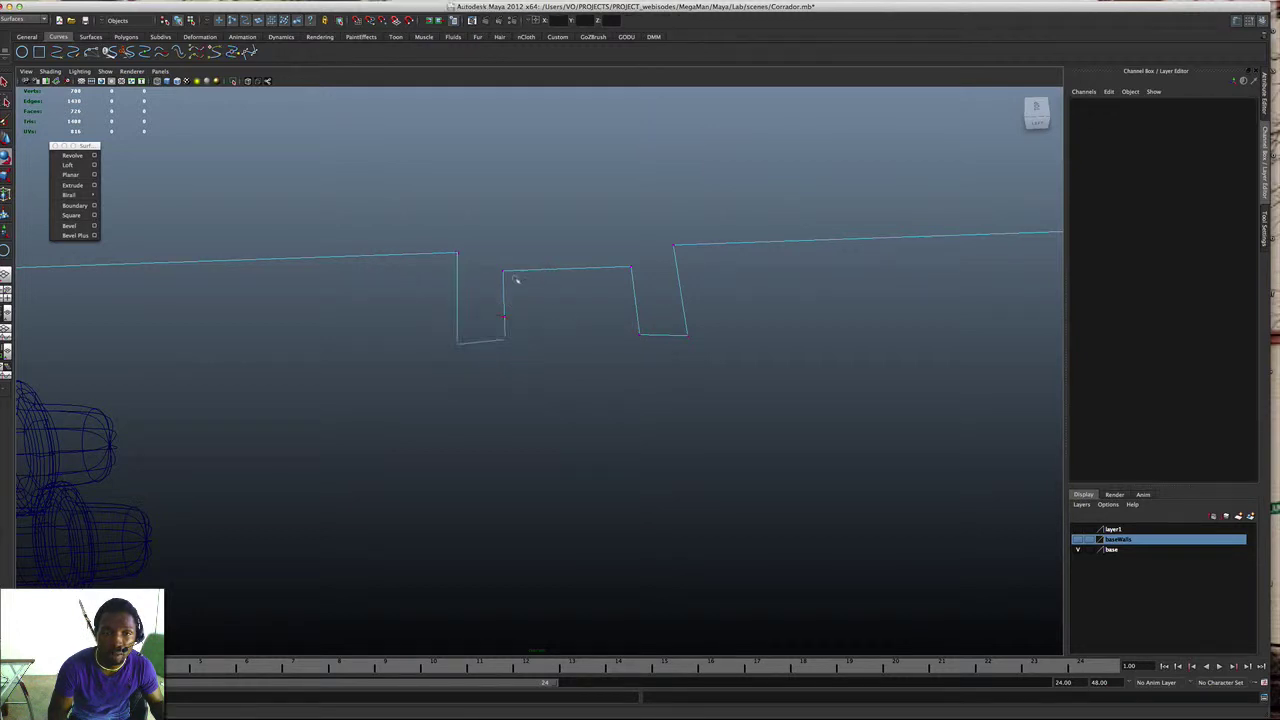
left_click_drag(537, 319, 491, 307)
left_click(591, 351)
key("BackSpace")
Step: Select the bottom control vertices of both notches and scale them together
left_click_drag(560, 367, 400, 323)
left_click_drag(606, 317, 789, 424, "shift")
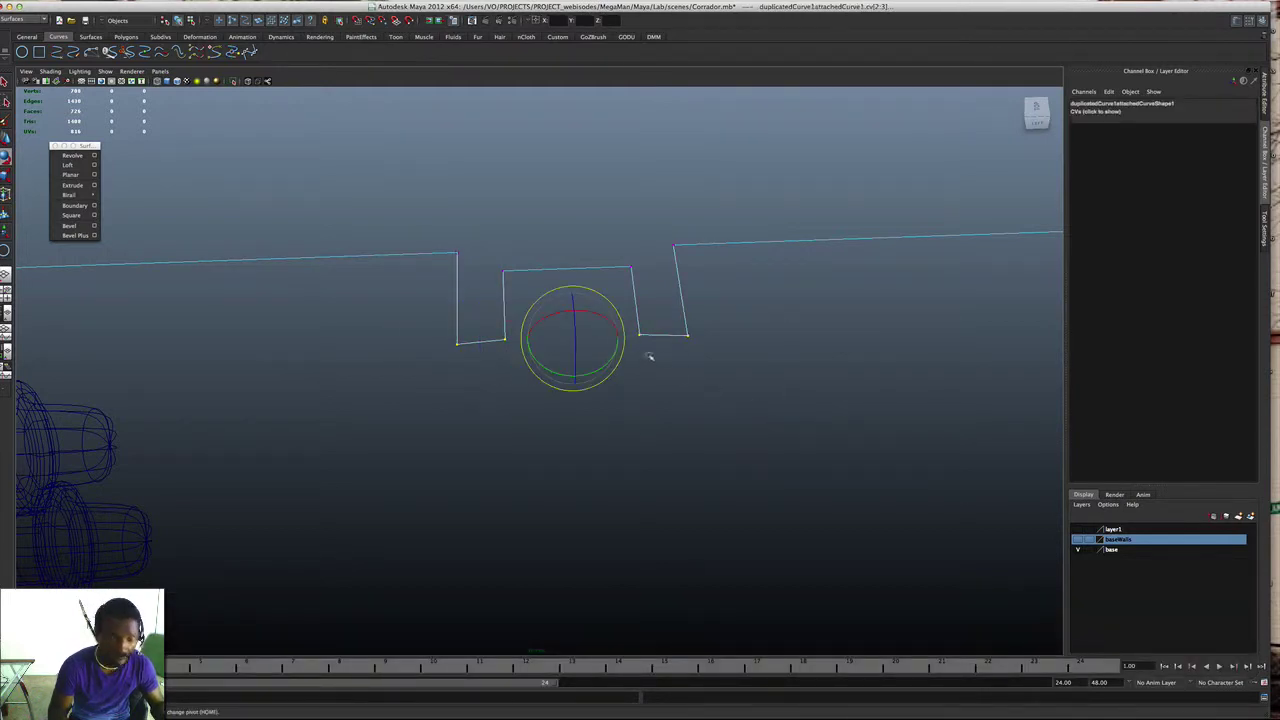
key("r")
mouse_move(576, 379)
left_mouse_down()
mouse_move(618, 328)
mouse_move(563, 377)
left_mouse_up()
left_click(512, 347)
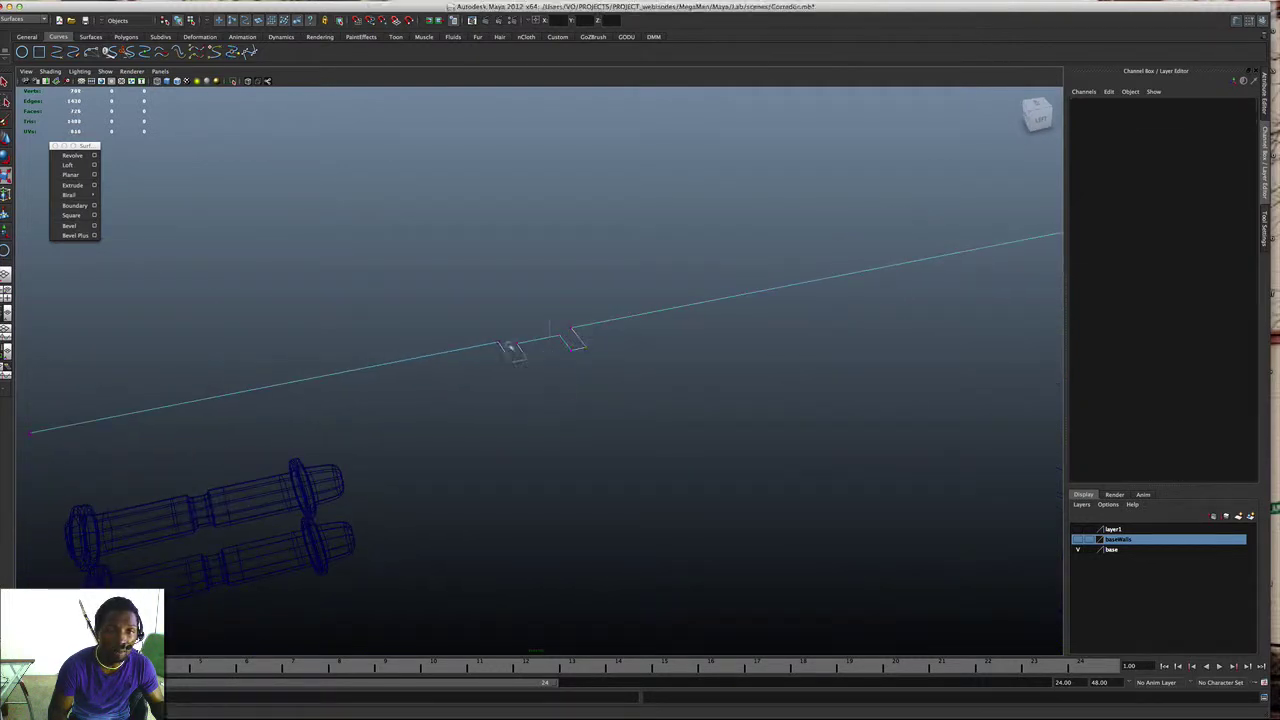
Step: Switch the cleaned-up curve from control vertex editing back to object mode
right_click(515, 346)
right_click(519, 345)
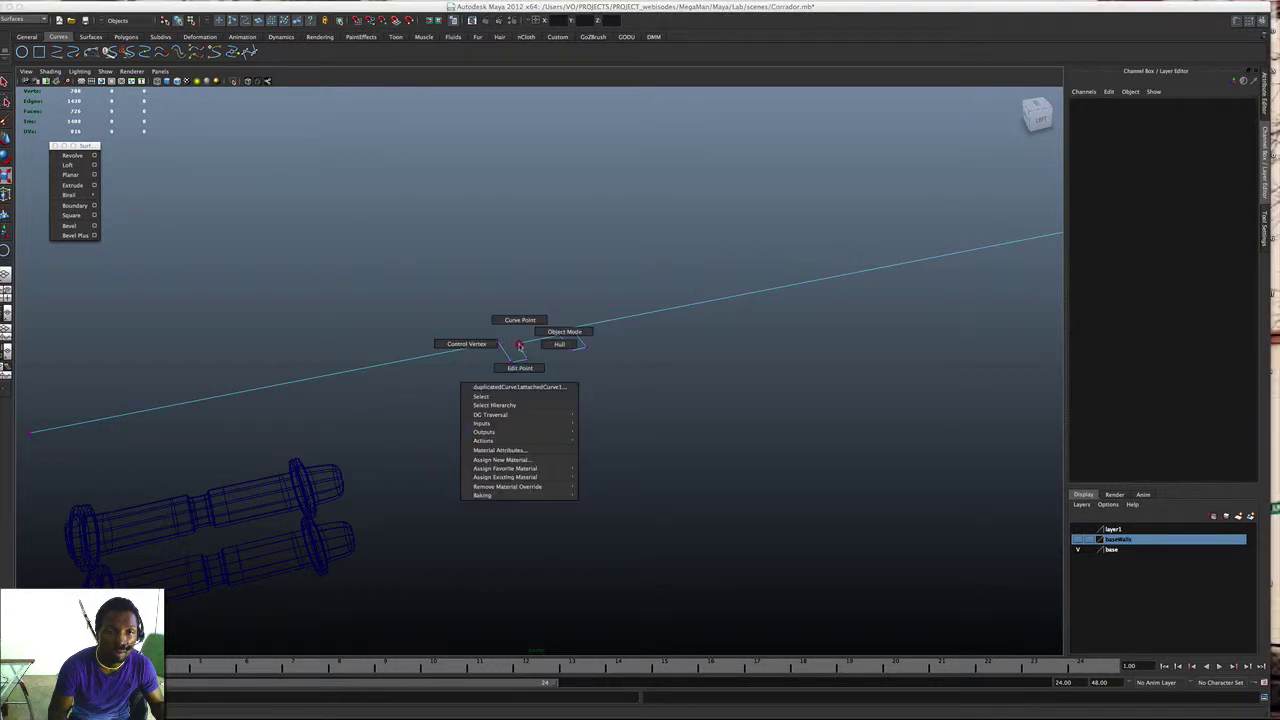
right_click_drag(519, 345, 479, 342)
left_click_drag(549, 385, 527, 382, "alt")
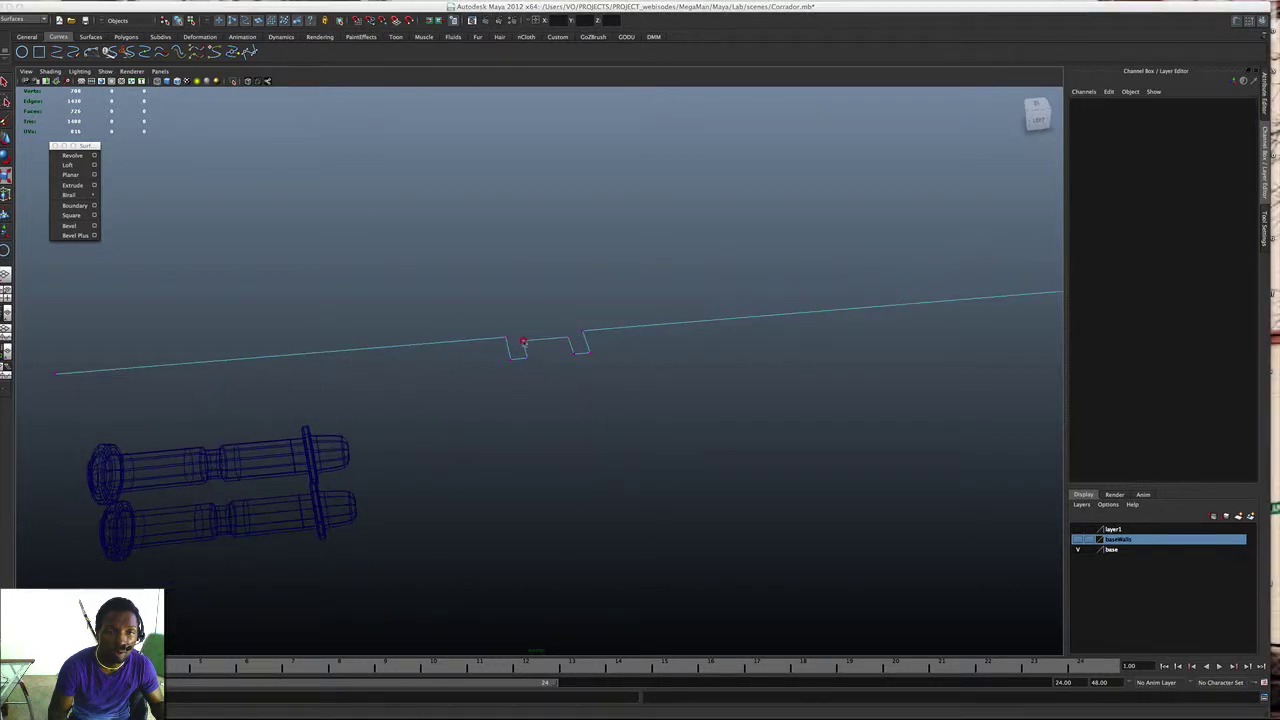
mouse_move(521, 343)
right_mouse_down()
mouse_move(499, 339)
mouse_move(538, 346)
right_mouse_up()
Step: Try extruding with the simplified curve selected first and the NURBS circle last, and undo the extrusion
left_click(517, 318)
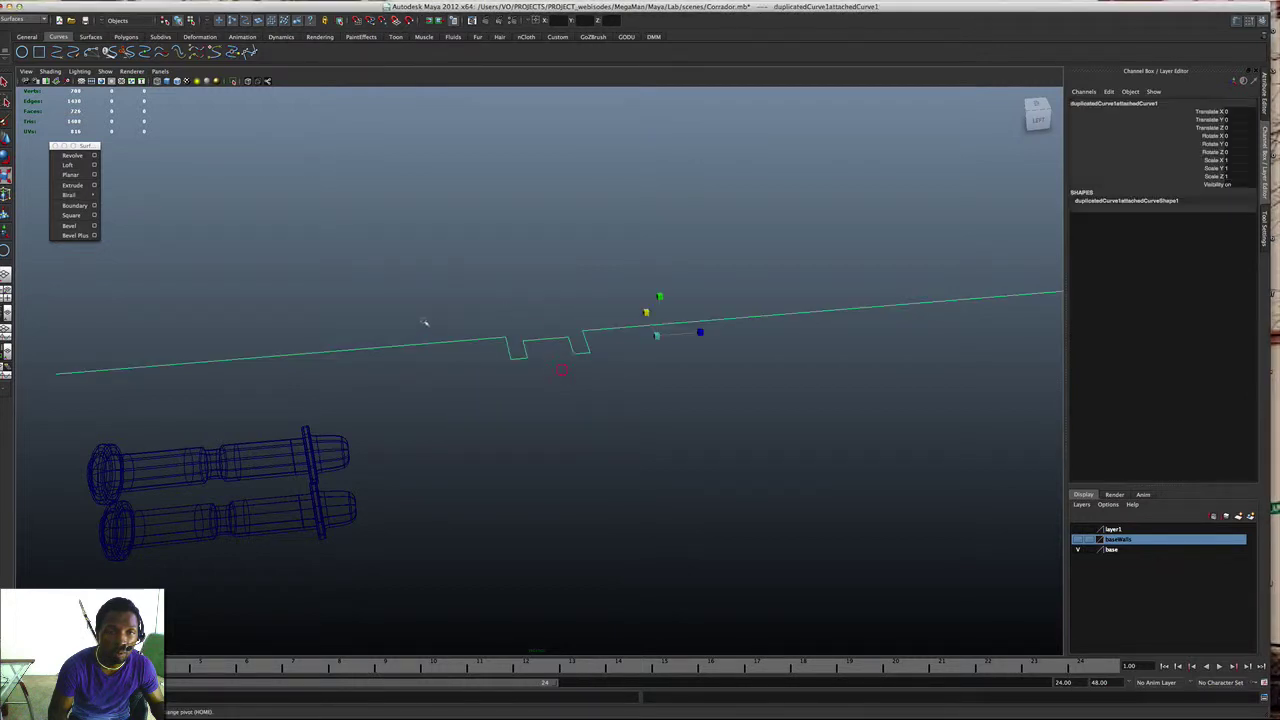
left_click_drag(426, 320, 6, 313, "alt")
left_click(210, 388)
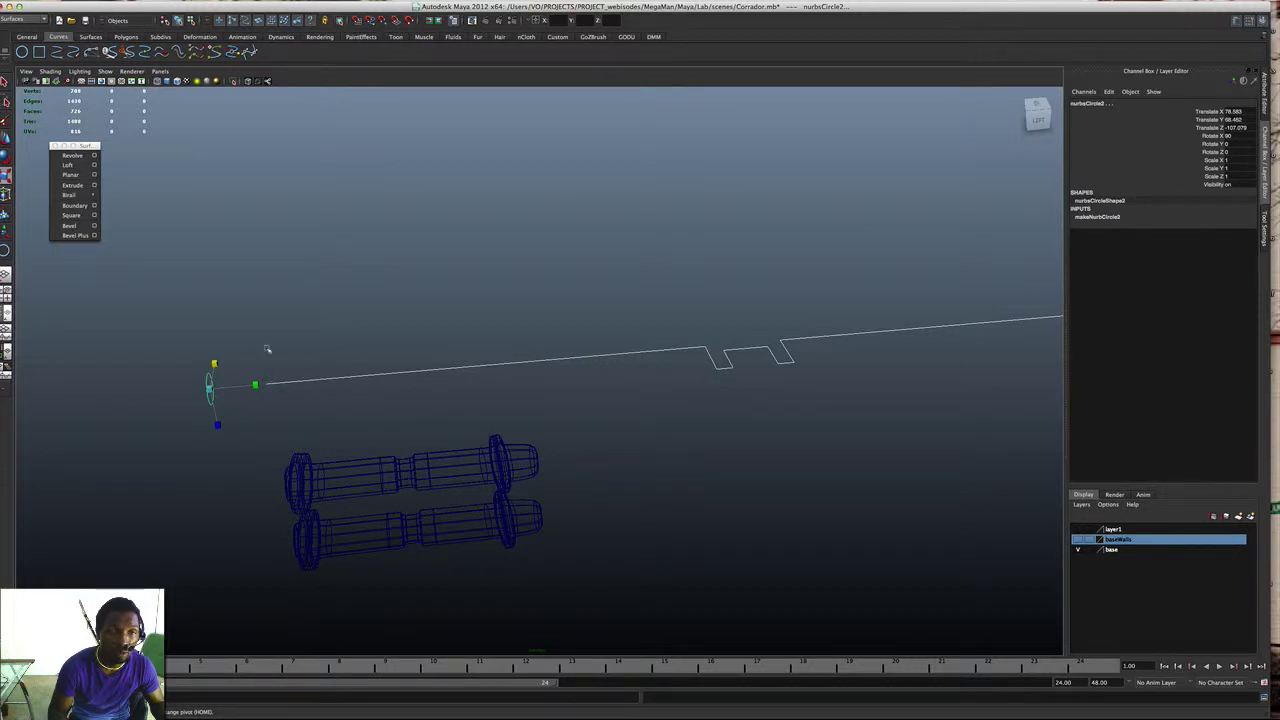
left_click(72, 185)
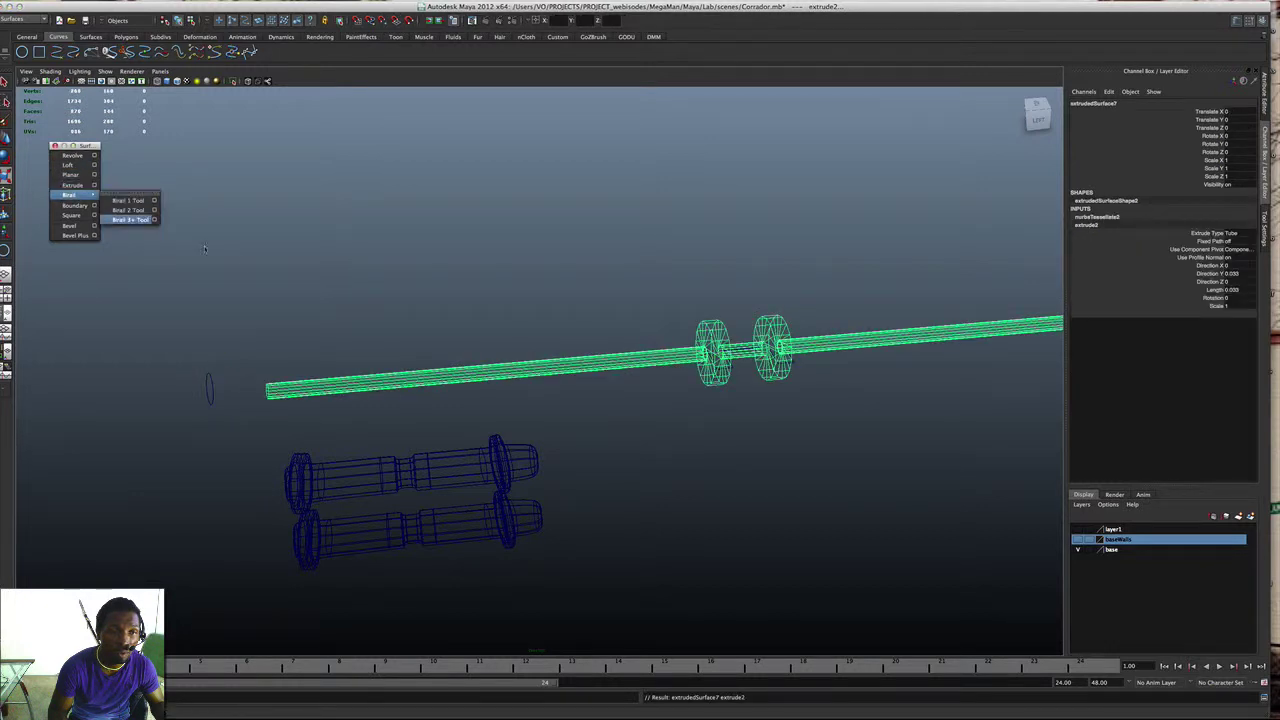
left_click(711, 327)
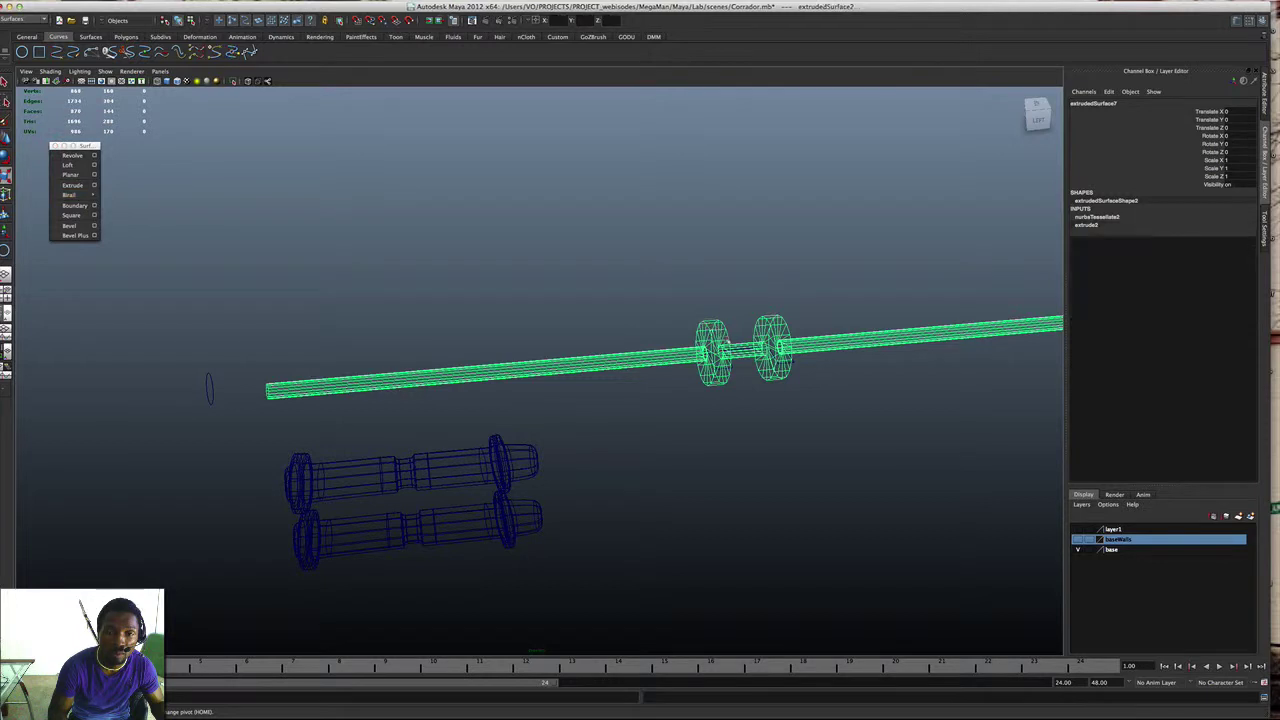
key("super+z")
key("super+z")
key("super+z")
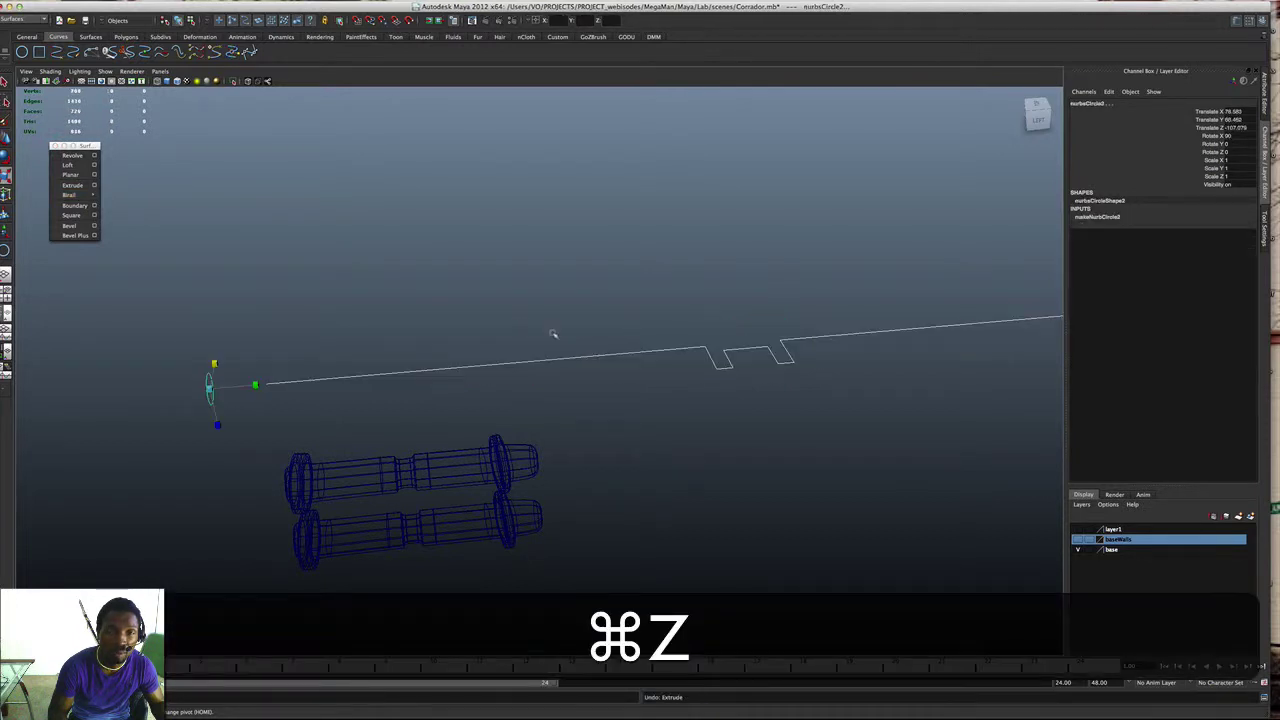
Step: Extrude the NURBS circle along the simplified curve by selecting the circle first and the path last, and select the resulting pipe
left_click_drag(198, 372, 231, 407)
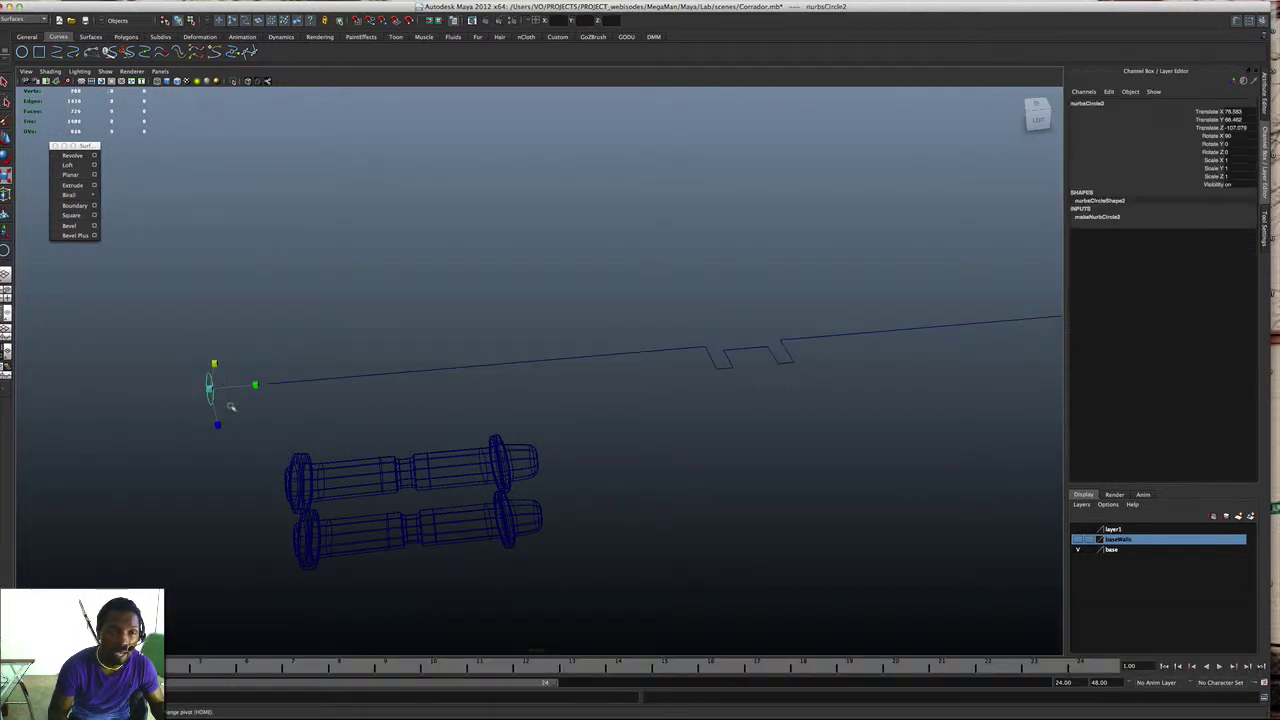
left_click_drag(330, 368, 354, 401)
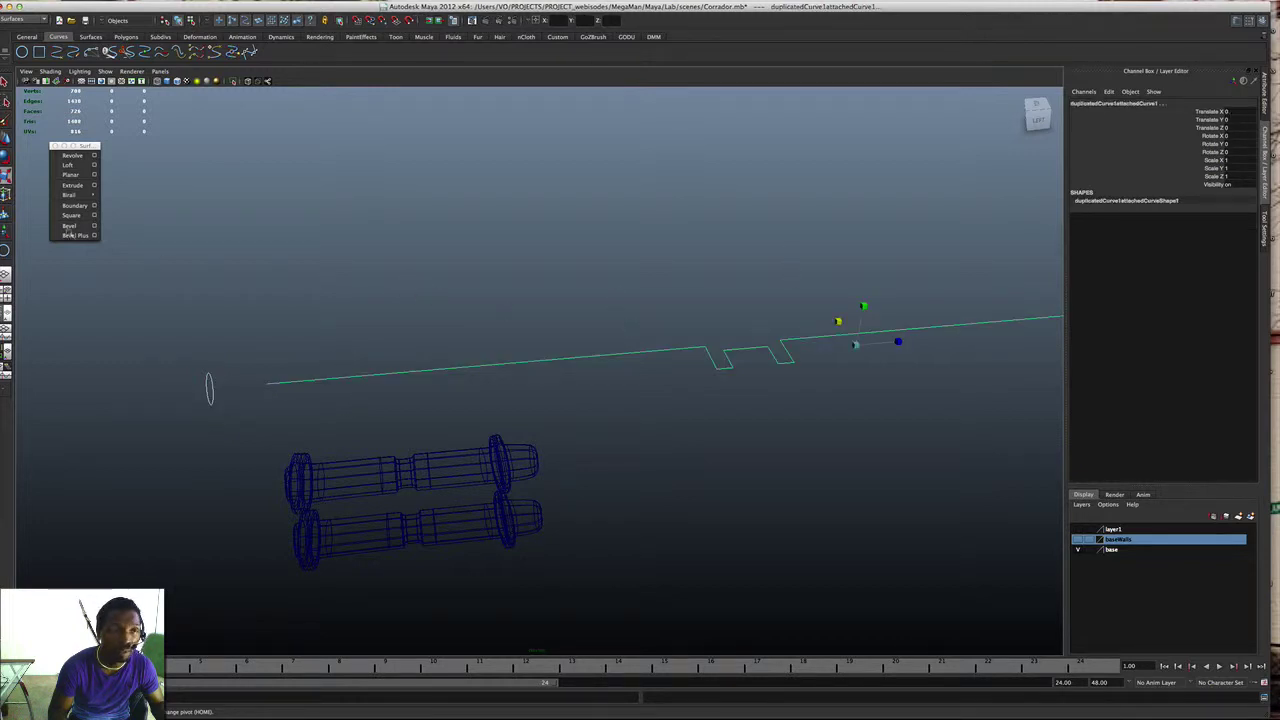
left_click(72, 186)
scroll(843, 404, "up", 5)
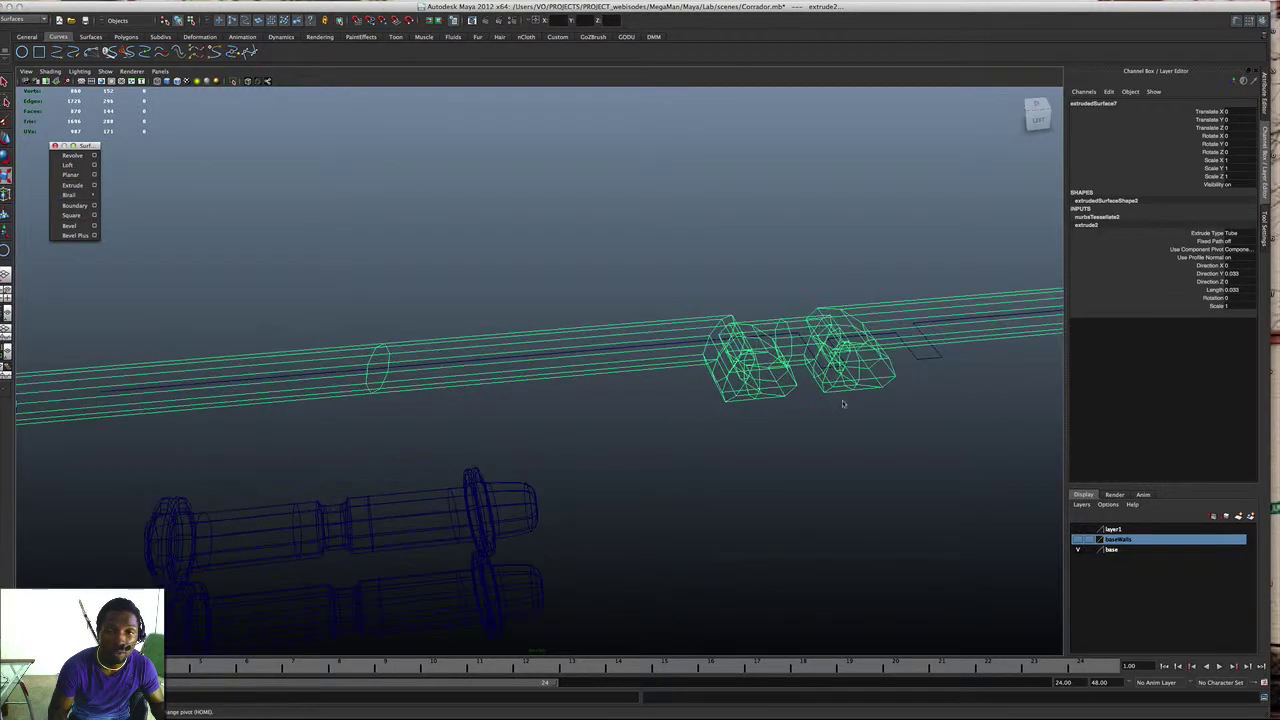
left_click_drag(843, 404, 621, 338, "alt")
left_click(660, 258)
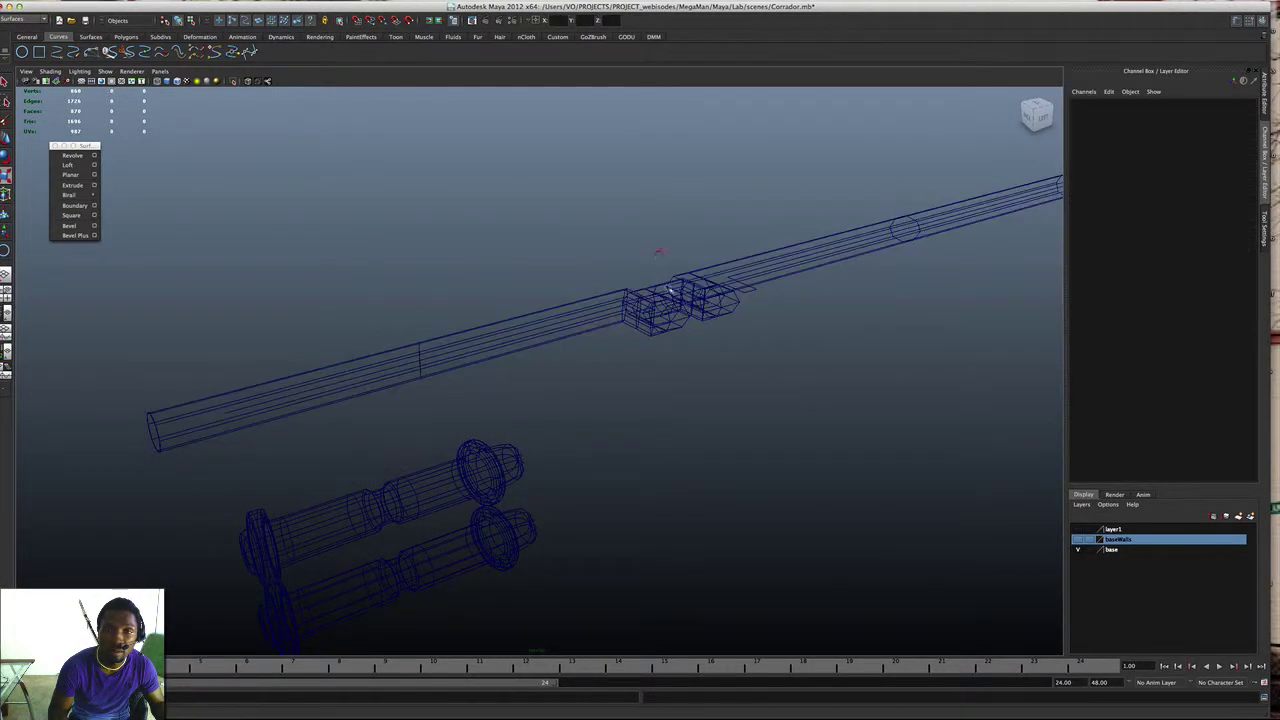
left_click(668, 288)
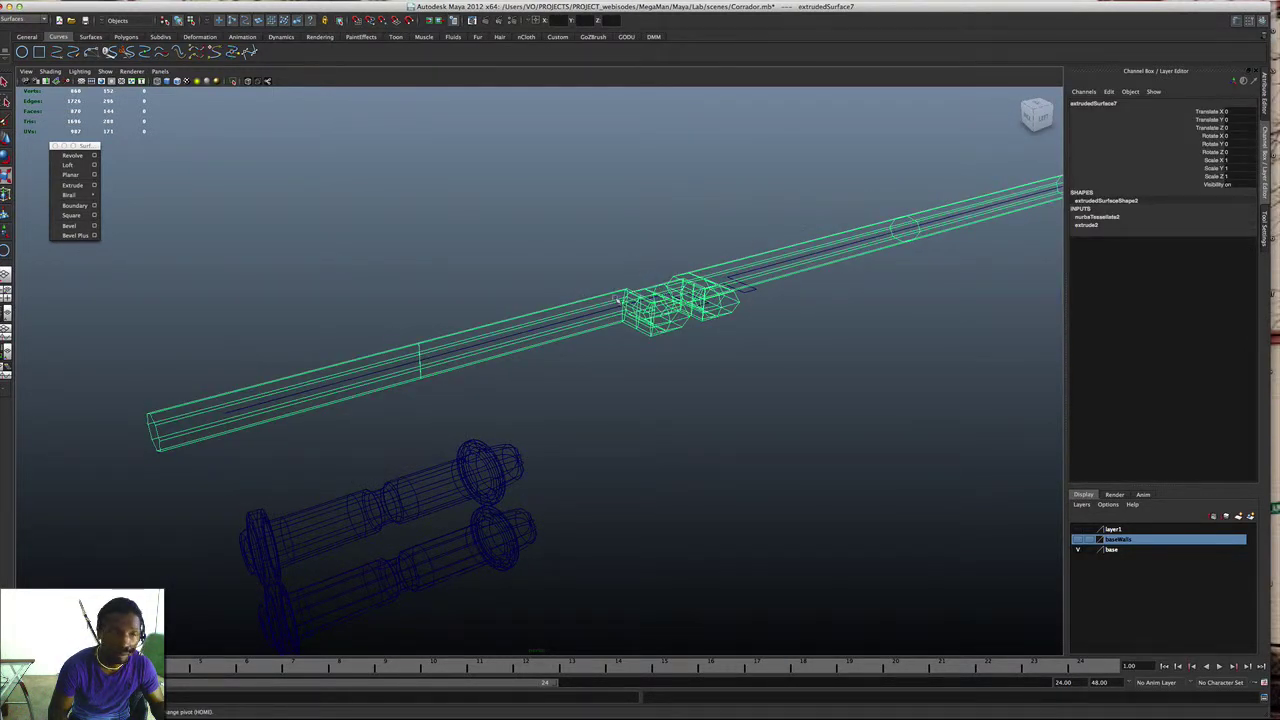
Step: Try moving the pipe's path curve on its own, and undo the move
key("w")
left_click(250, 400)
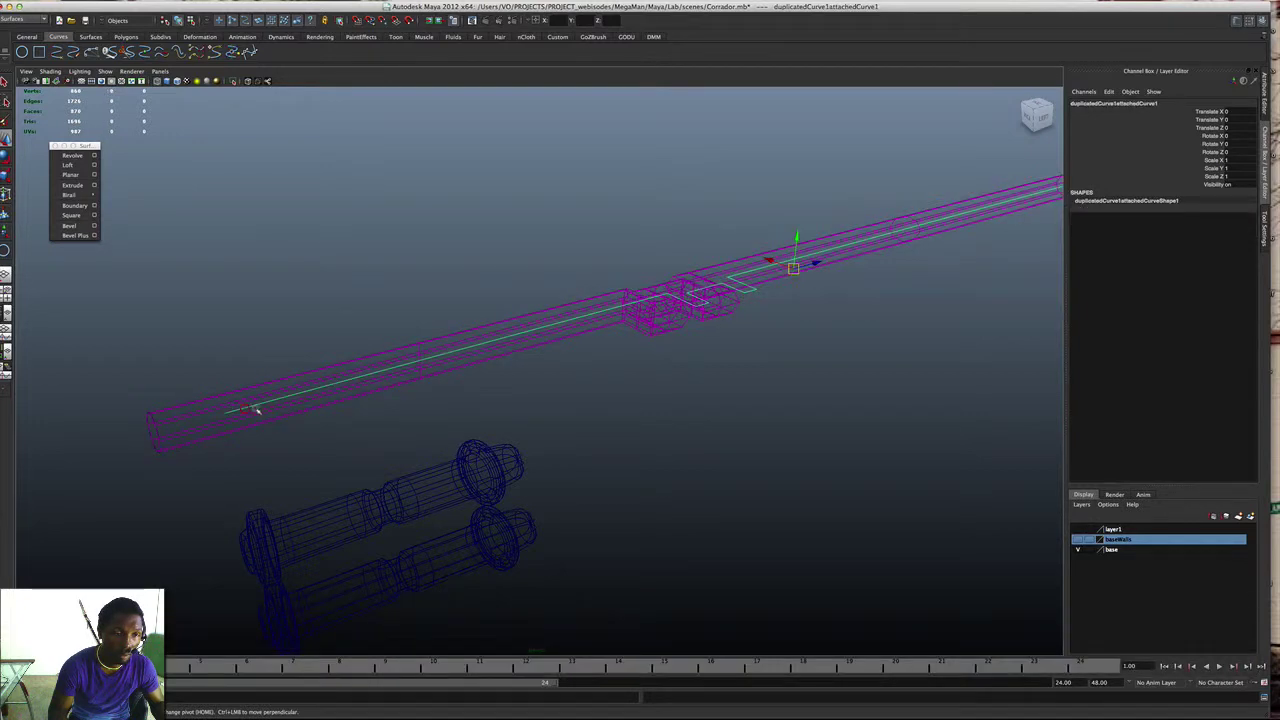
left_click_drag(255, 408, 411, 403, "alt")
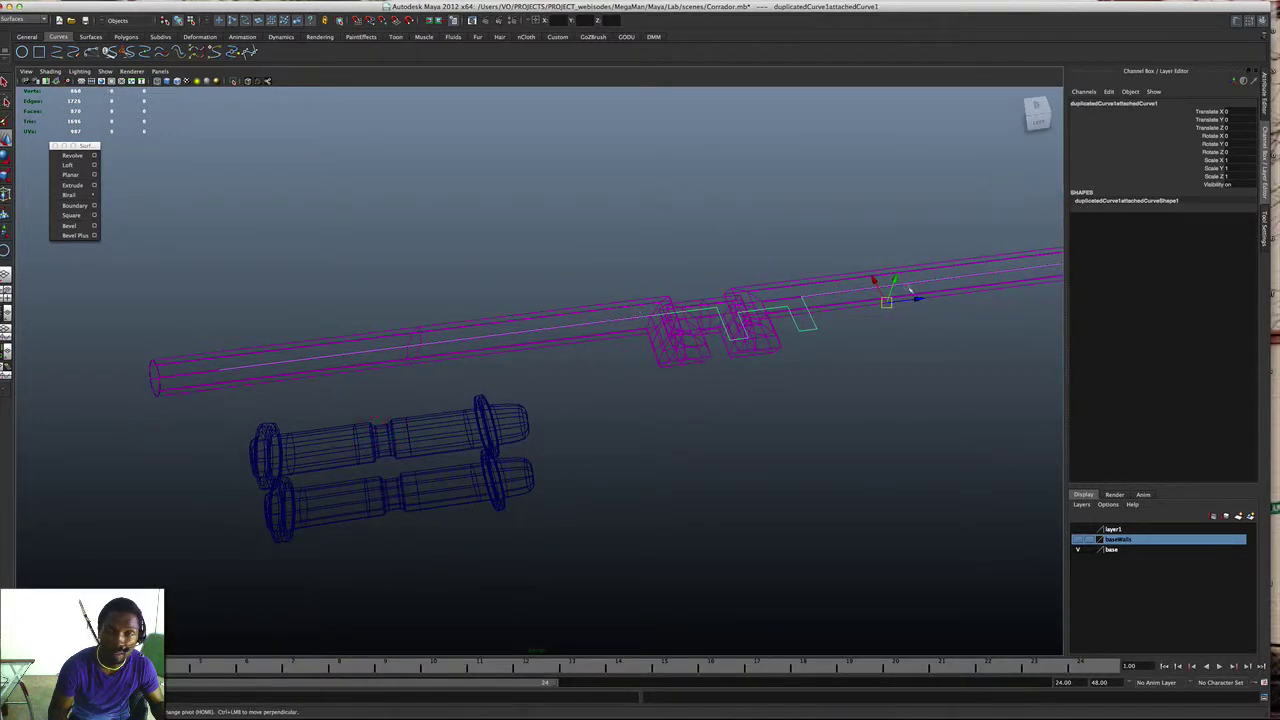
left_click_drag(920, 300, 674, 277)
key("super+z")
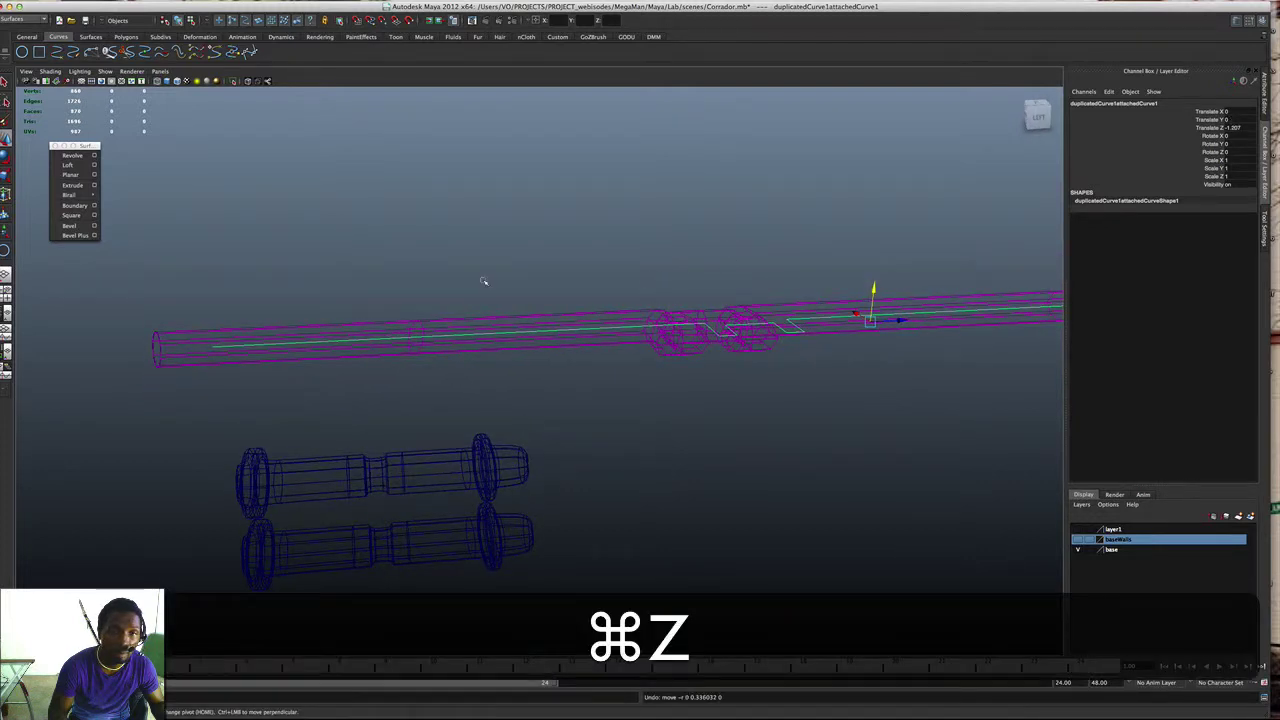
Step: Select the NURBS circle at the pipe's end and slide it slightly along Z
left_click(195, 306)
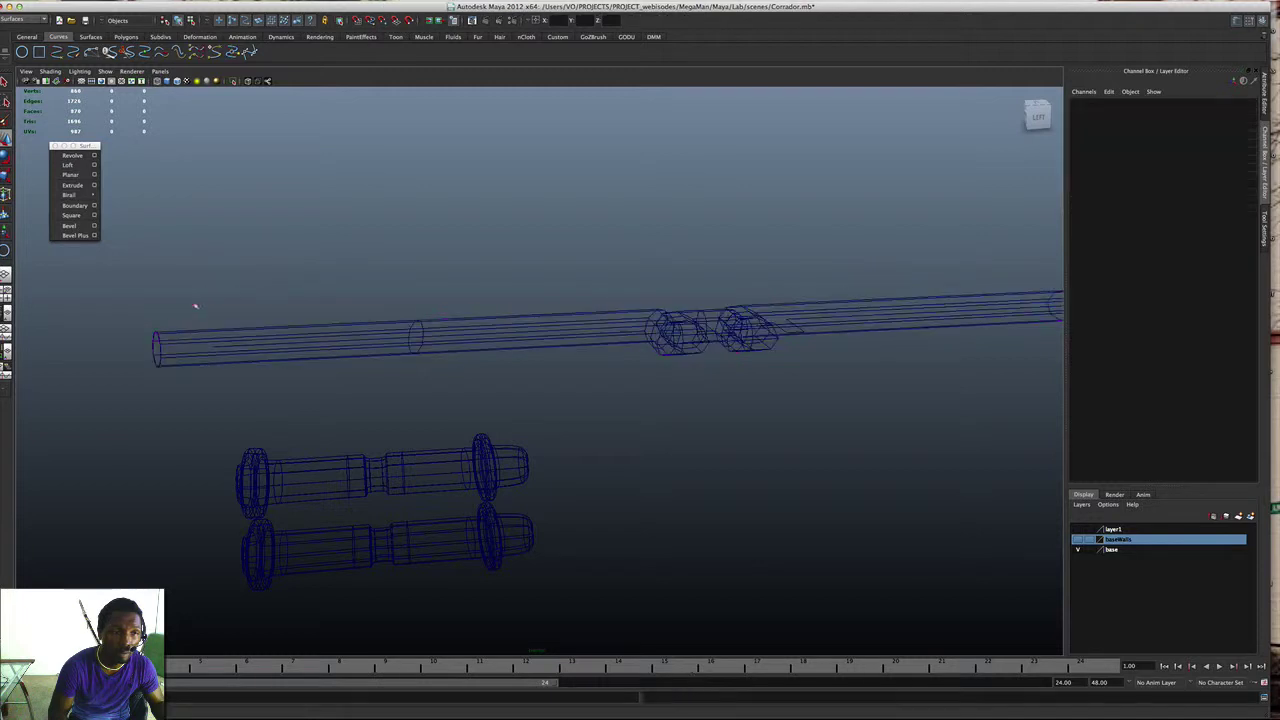
left_click(154, 338)
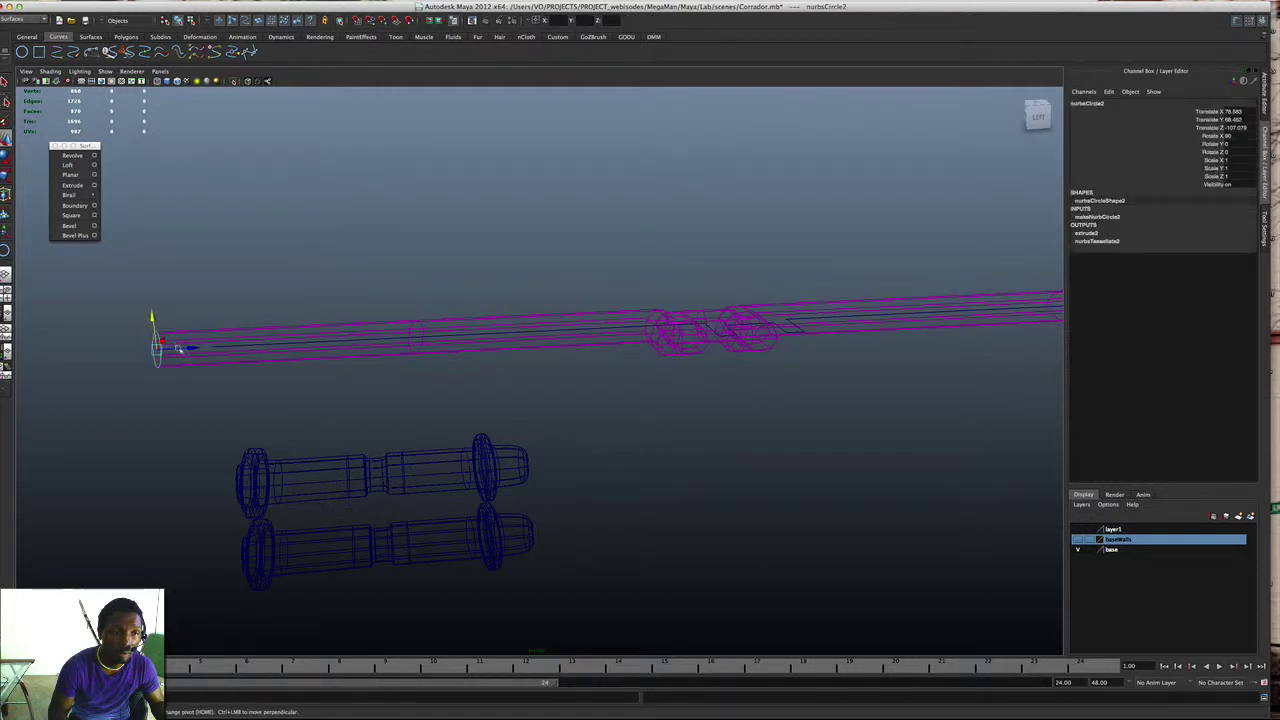
left_click_drag(178, 349, 198, 350)
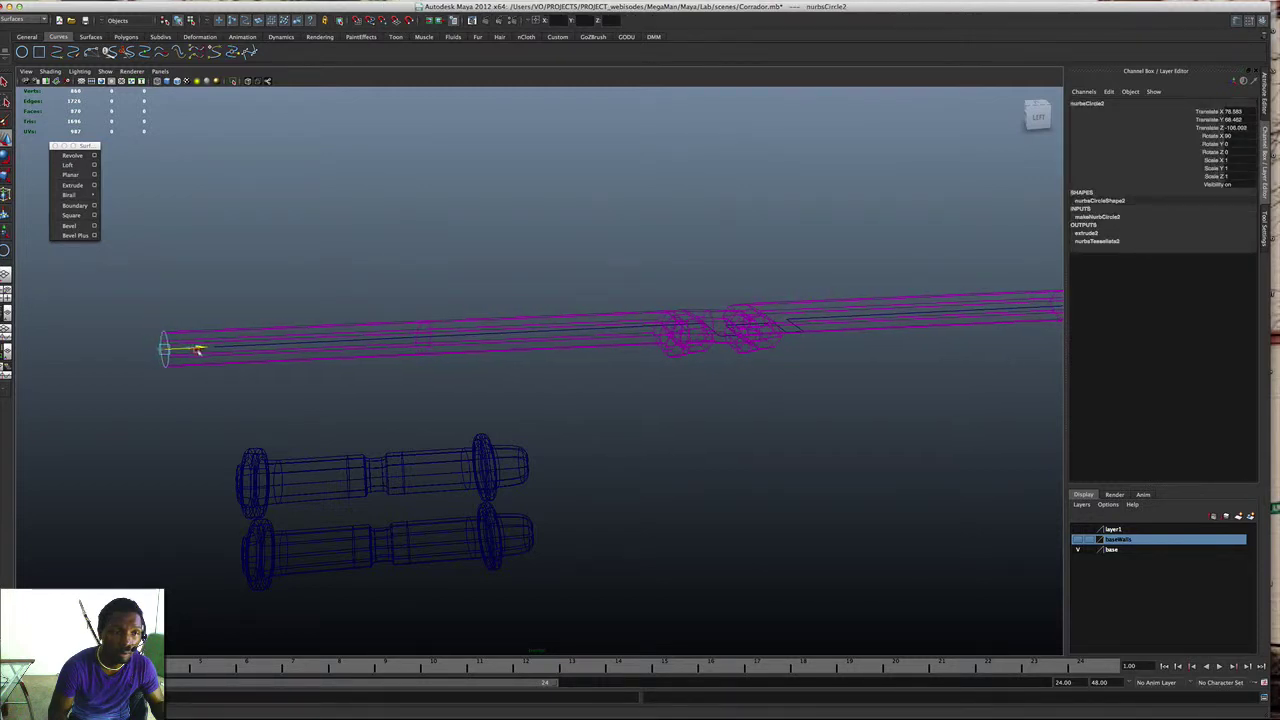
Step: Center the extruded pipe's pivot and move the pipe about 0.9 units along Z
left_click(199, 362)
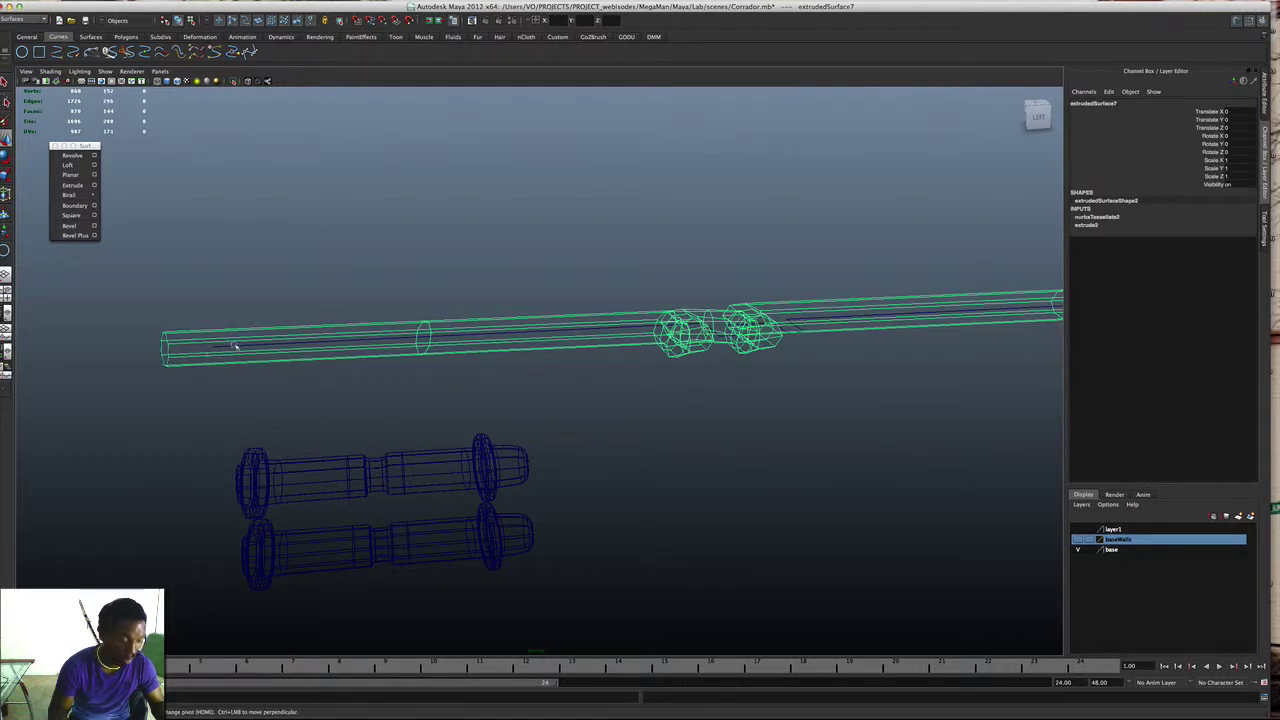
key("w")
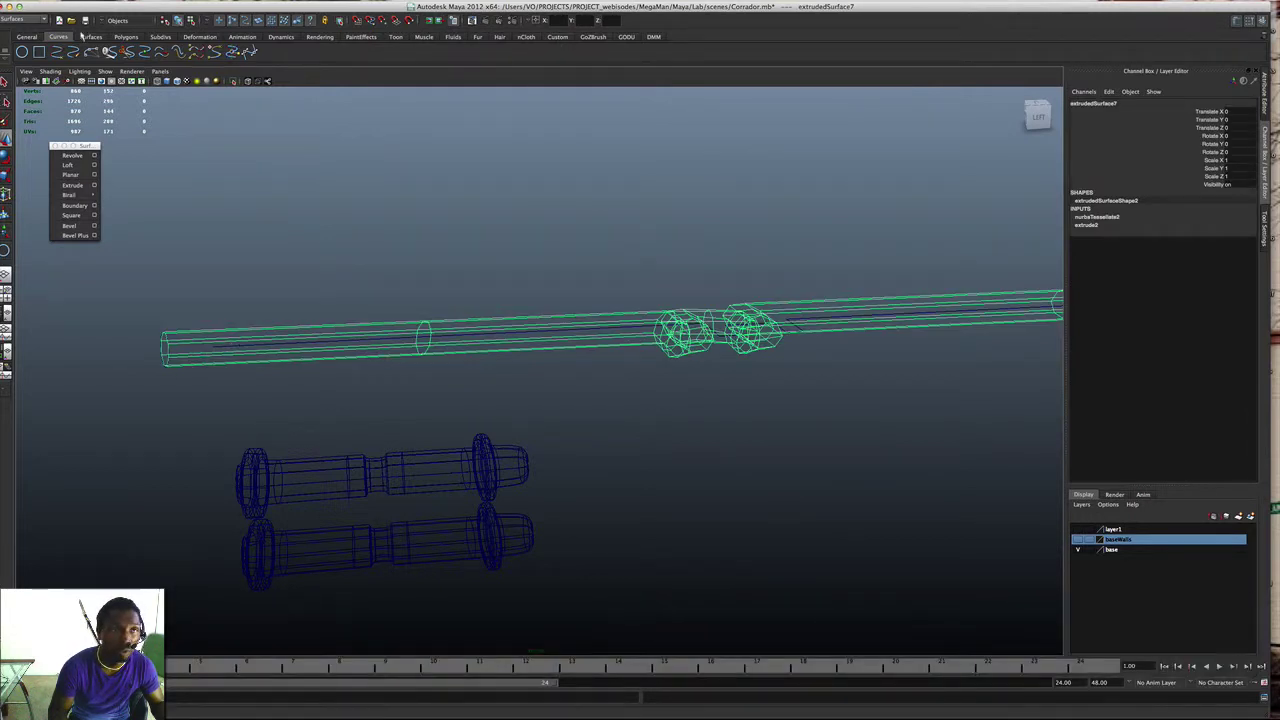
left_click(86, 37)
left_click(125, 37)
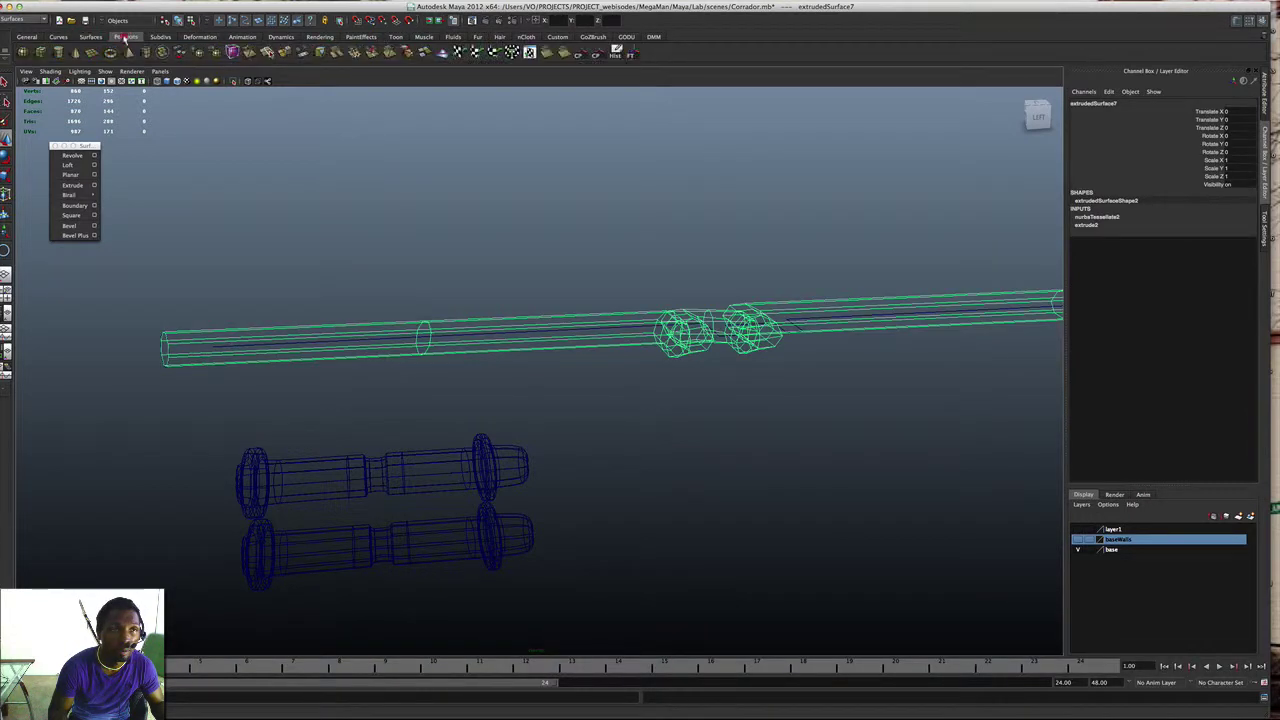
left_click(585, 55)
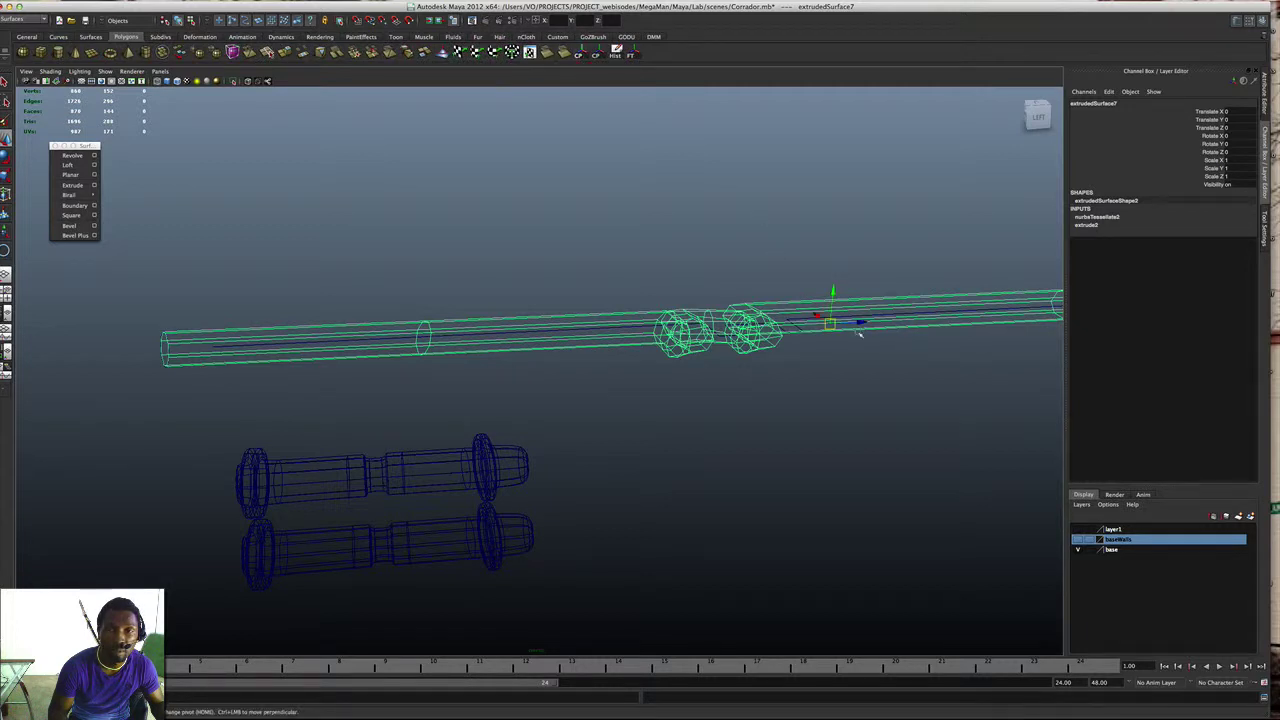
left_click_drag(865, 323, 870, 322)
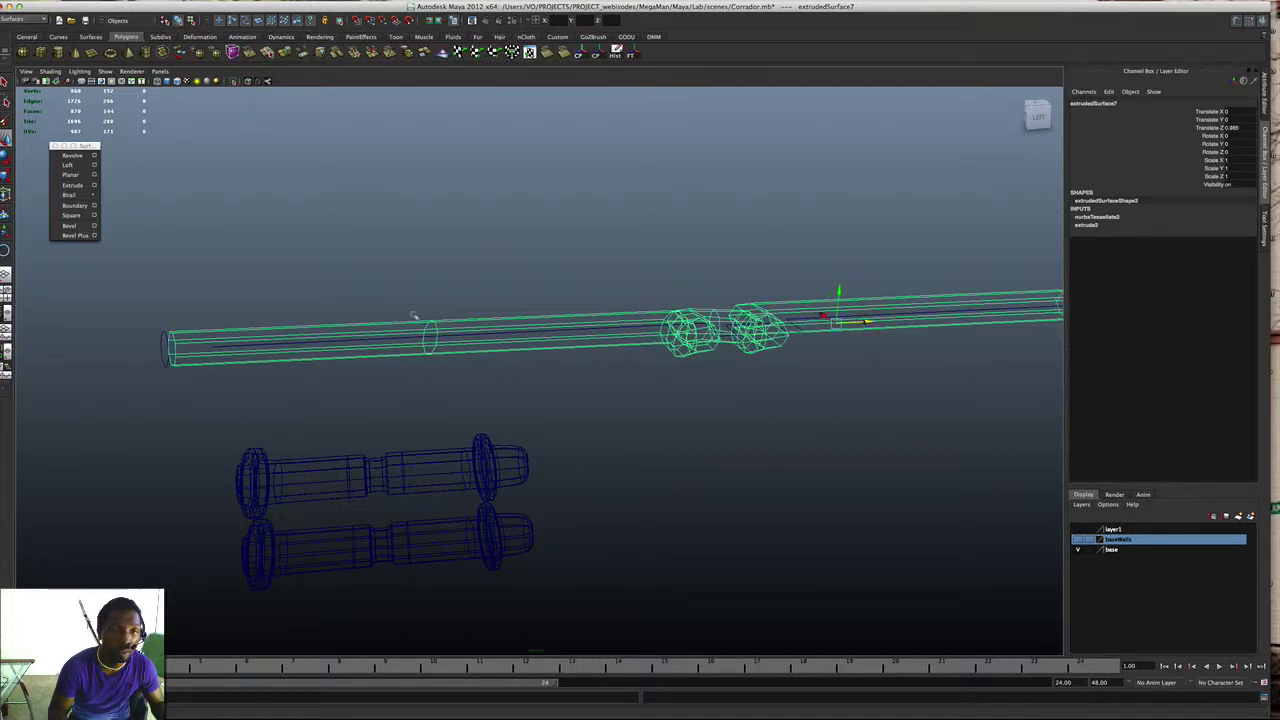
Step: Try scaling the NURBS circle uniformly to 0.822, and undo it together with the preceding circle and pipe moves
middle_click_drag(228, 290, 337, 299, "alt")
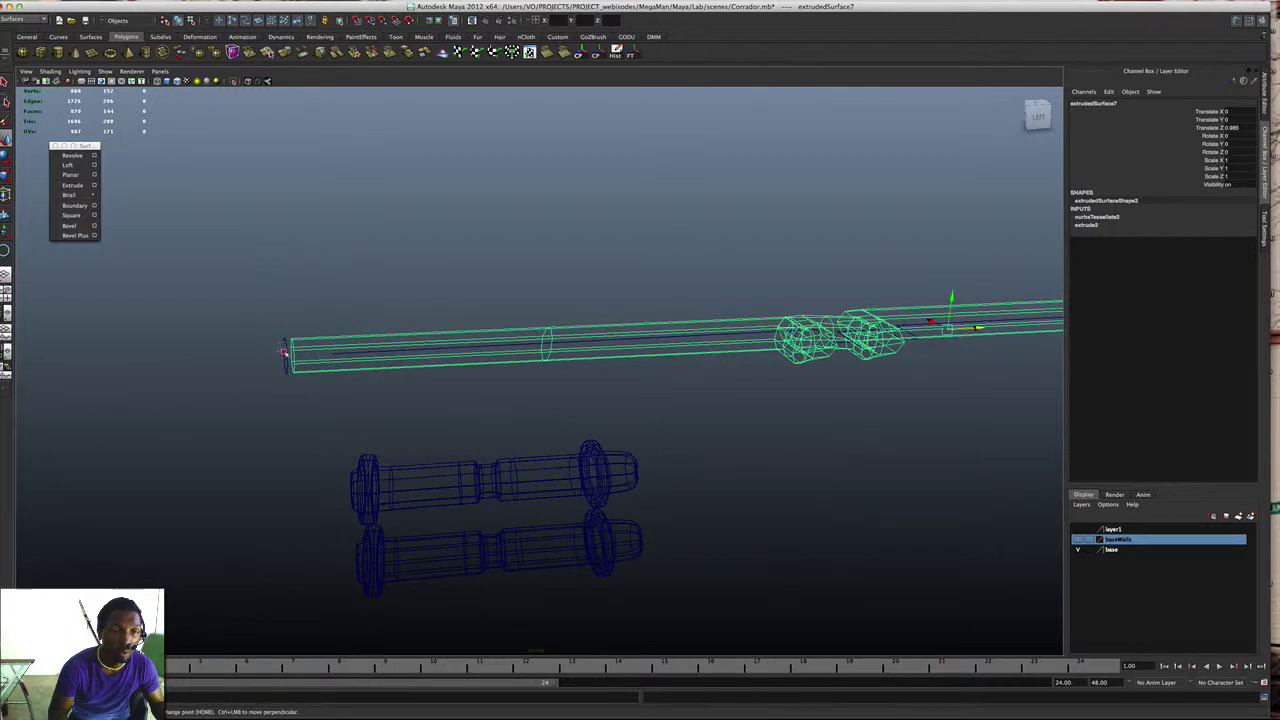
left_click(285, 352)
key("r")
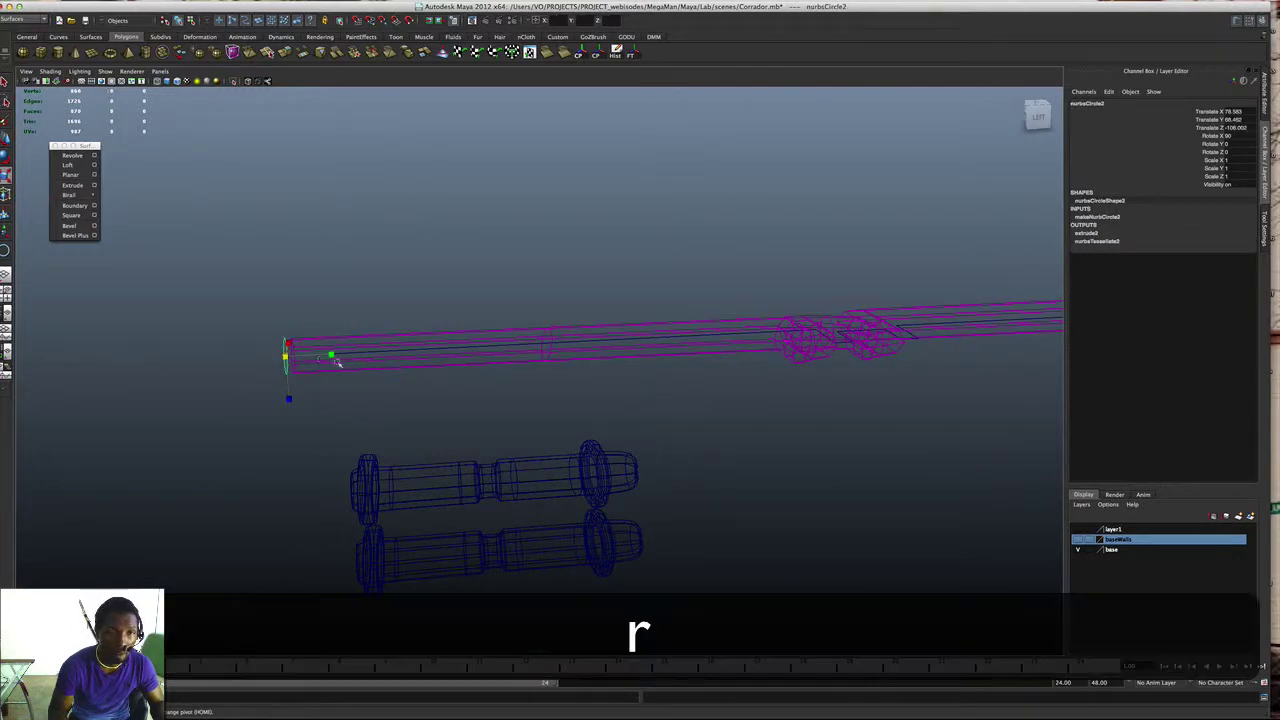
left_click_drag(286, 355, 283, 356)
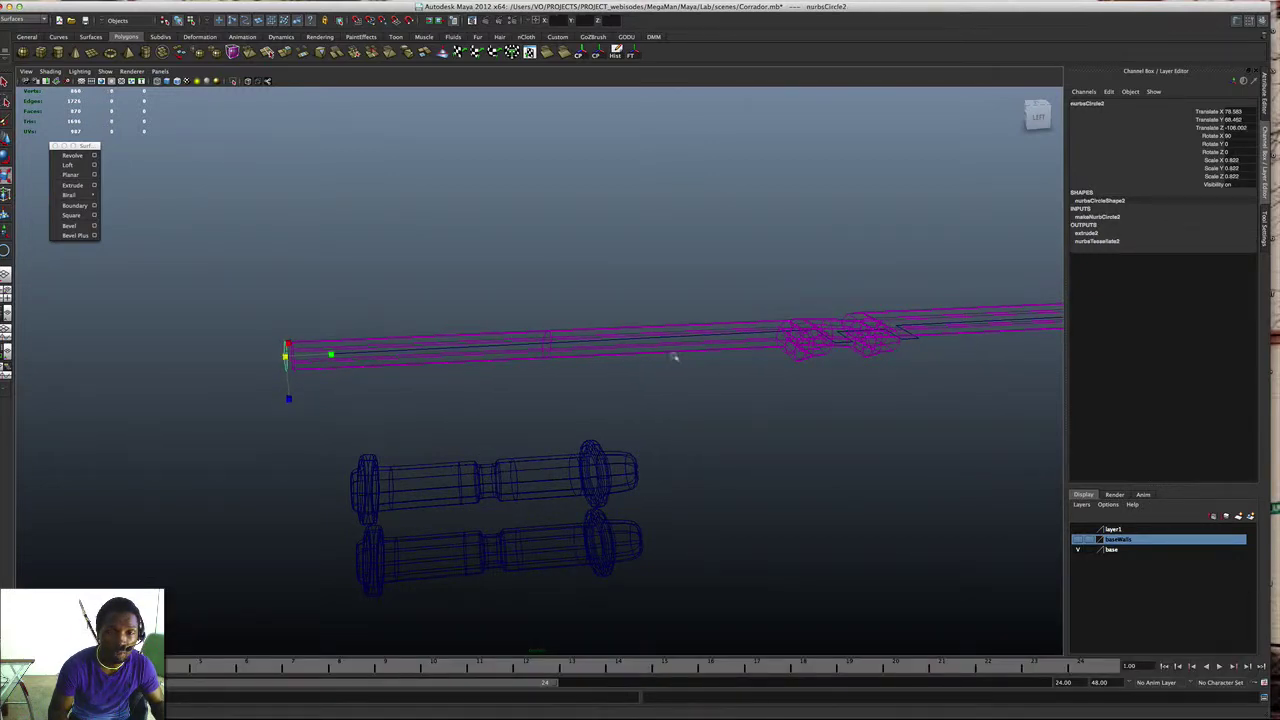
left_click_drag(674, 357, 749, 397, "alt")
key("super+z")
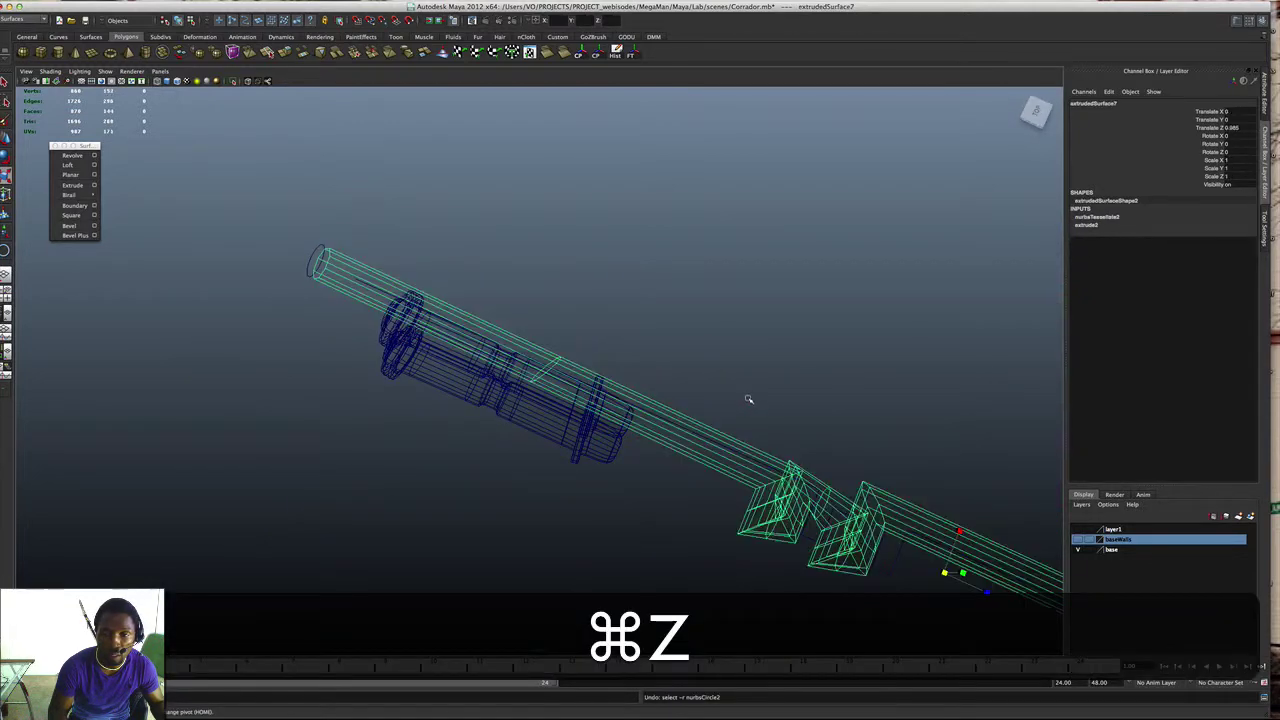
key("super+z")
key("super+z")
key("super+z")
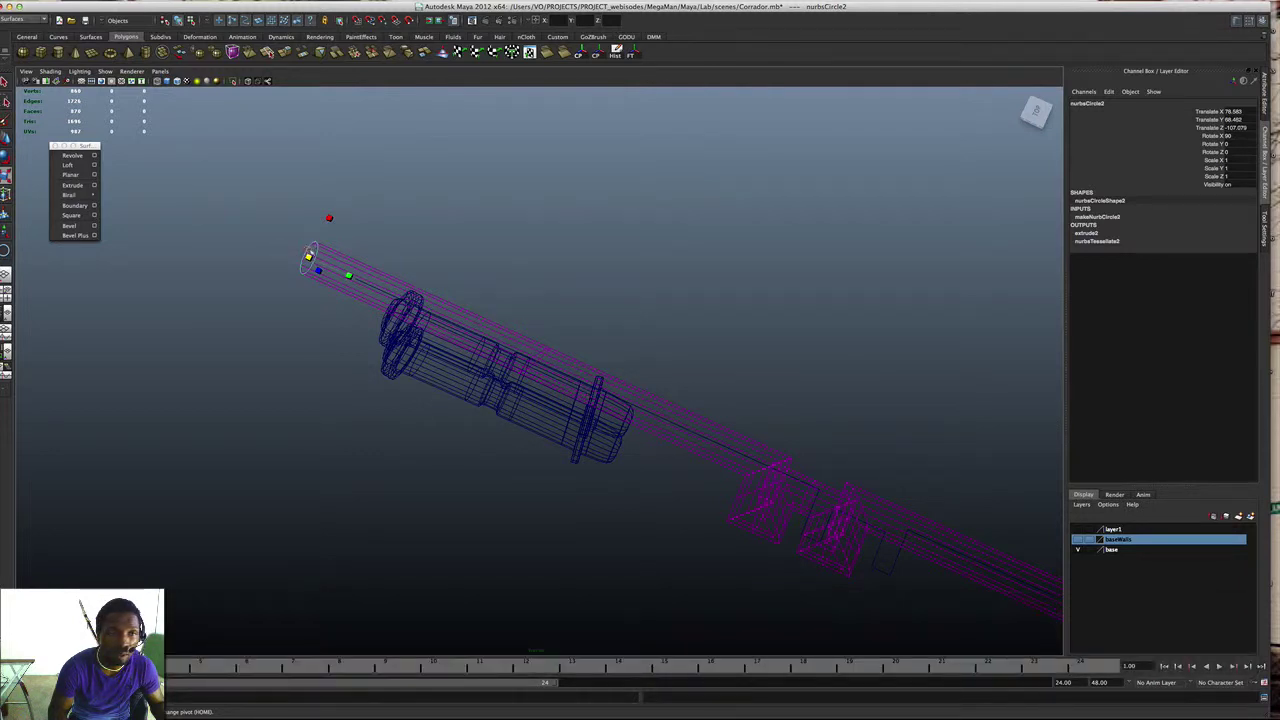
Step: Scale the NURBS circle uniformly to about 0.445 to thin the extruded pipe
left_click(372, 264)
left_click(355, 267)
left_click_drag(309, 259, 294, 260)
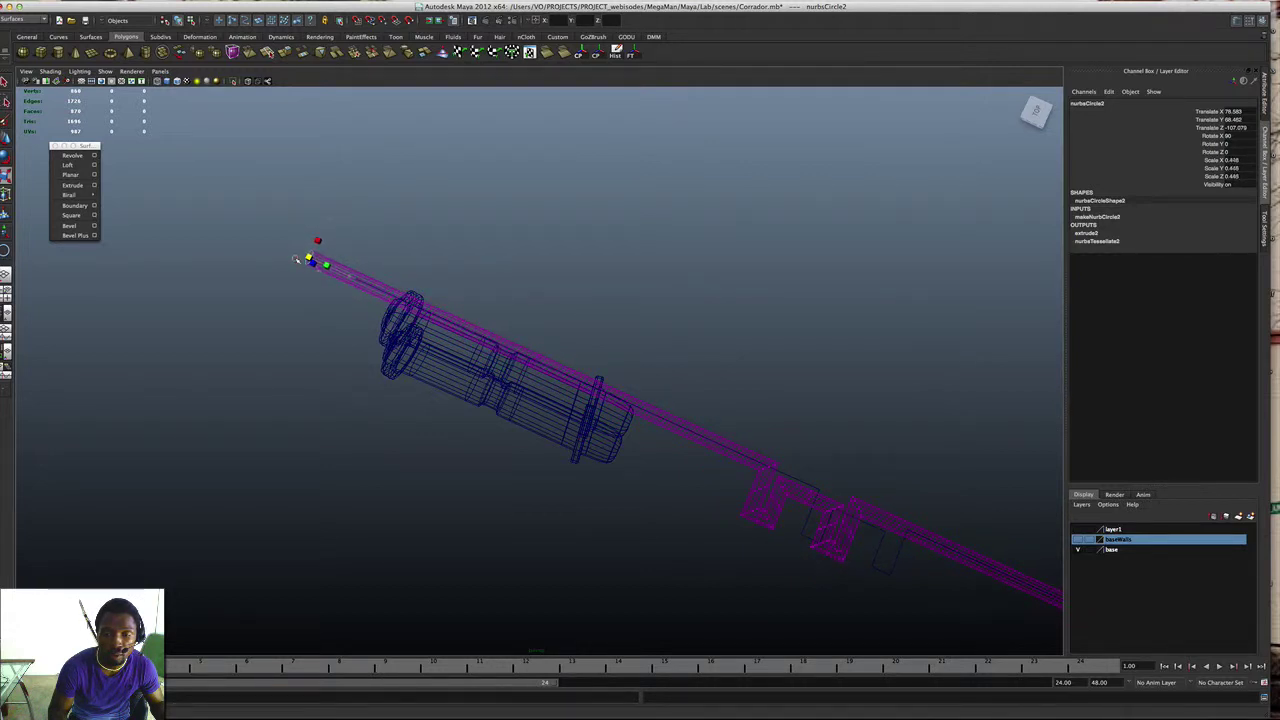
Step: Switch the path curve to control vertex editing and select the four inner control vertices between the two notches
middle_click_drag(628, 381, 369, 278, "alt")
right_click_drag(369, 278, 640, 357, "alt")
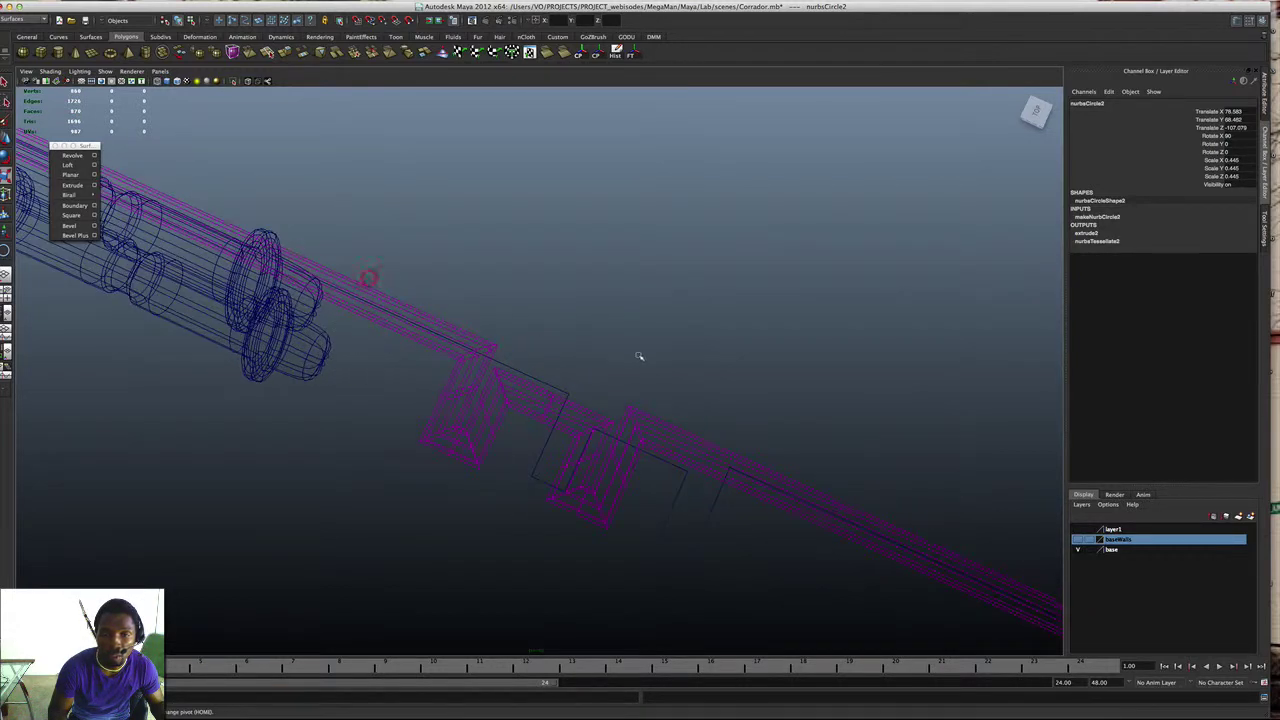
right_click_drag(566, 398, 571, 391)
left_click_drag(600, 414, 598, 416)
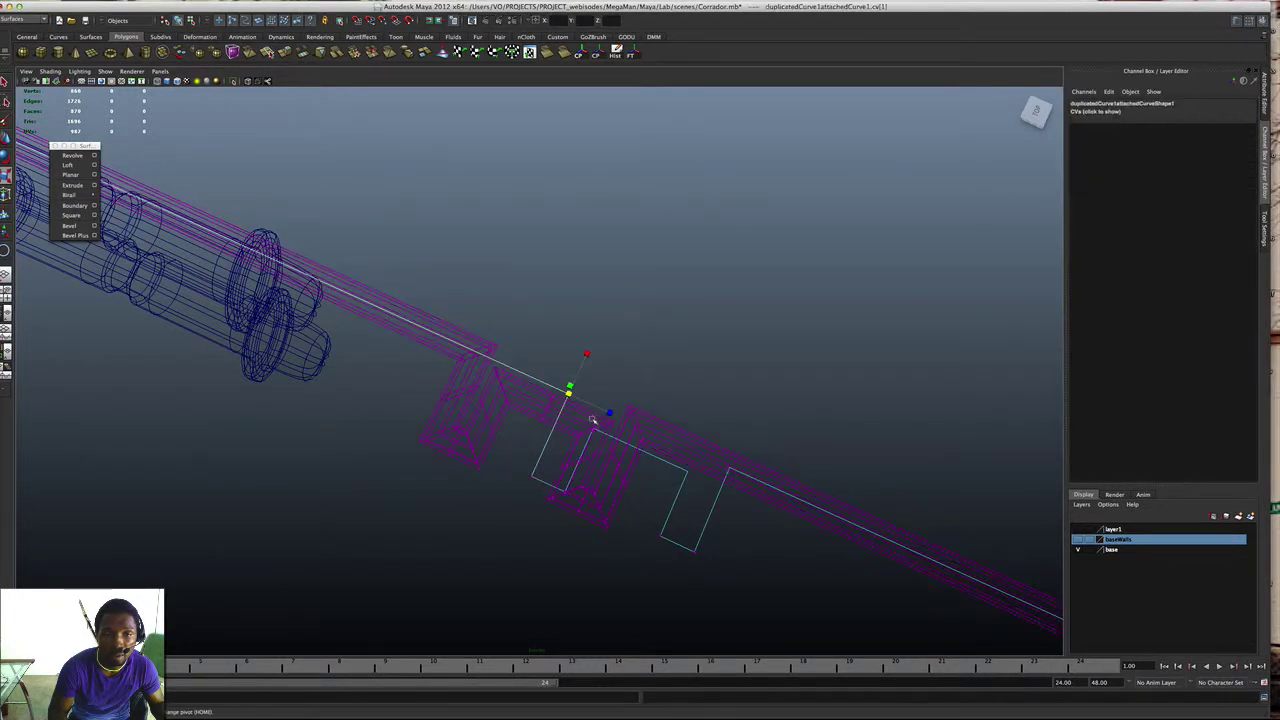
left_click_drag(643, 471, 696, 500)
left_click_drag(605, 518, 674, 557)
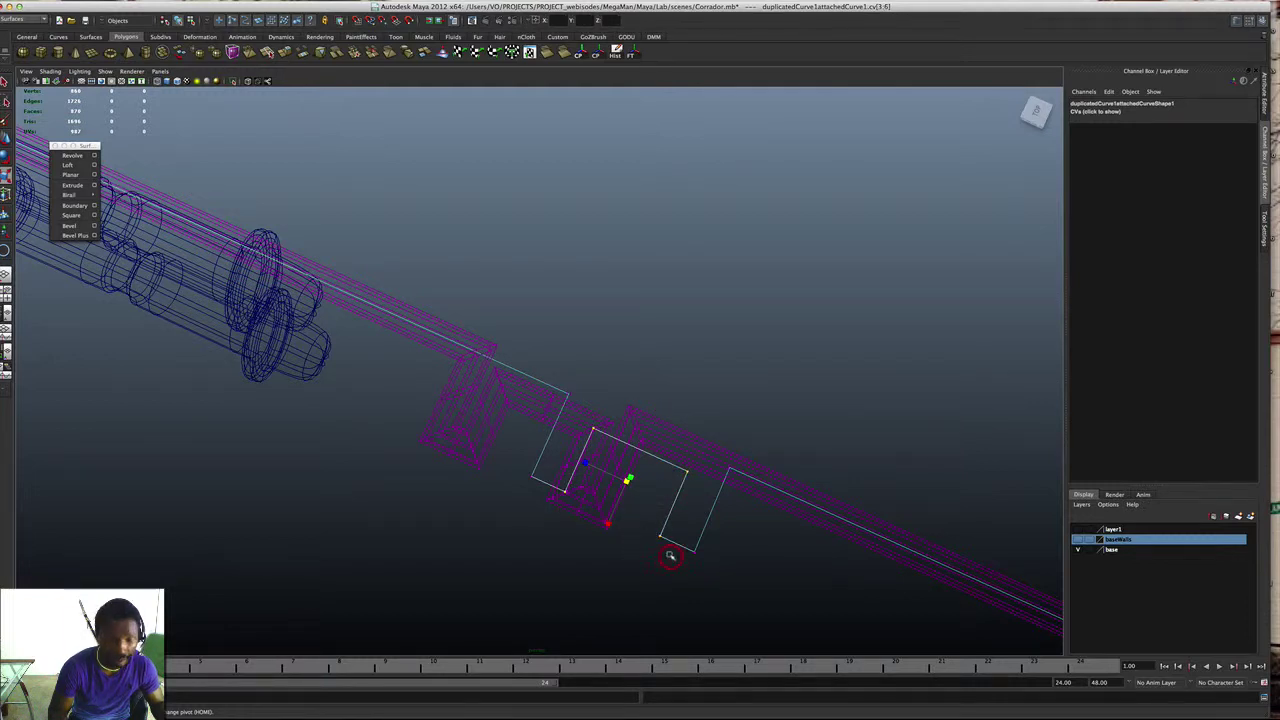
Step: Try scaling the four inner notch vertices uniformly, and undo the scaling
key("r")
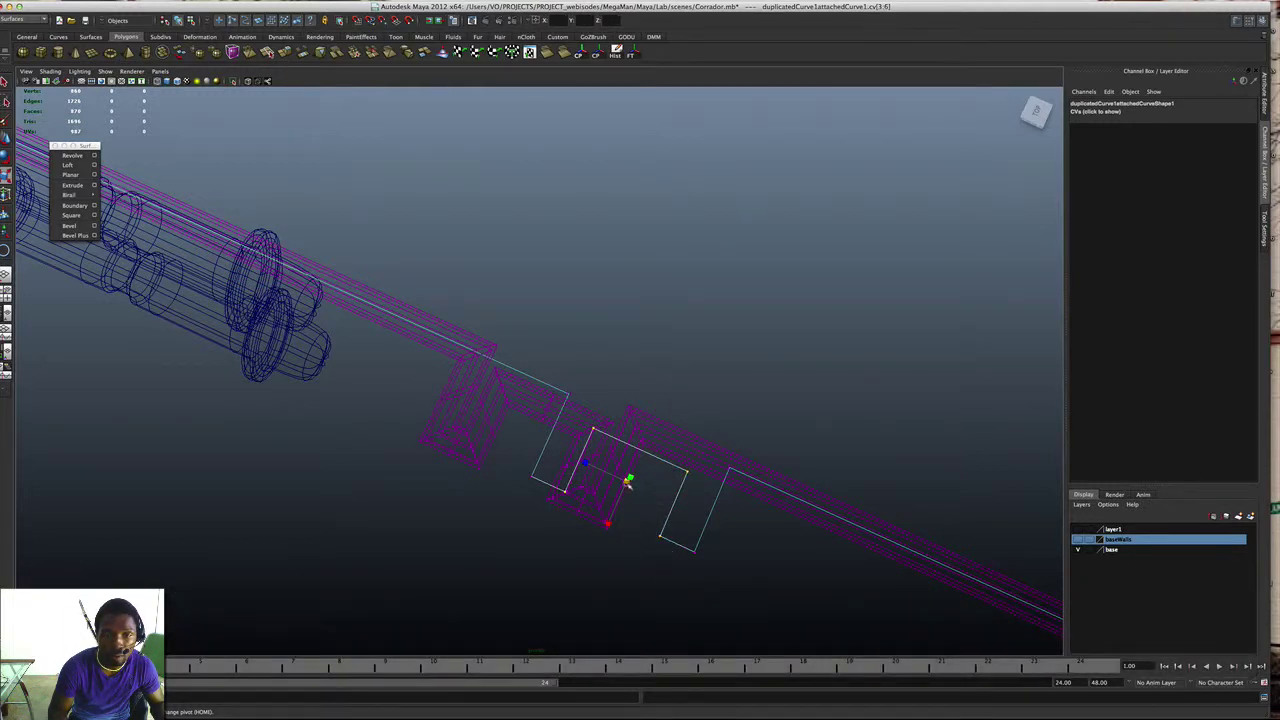
left_click_drag(627, 483, 600, 486)
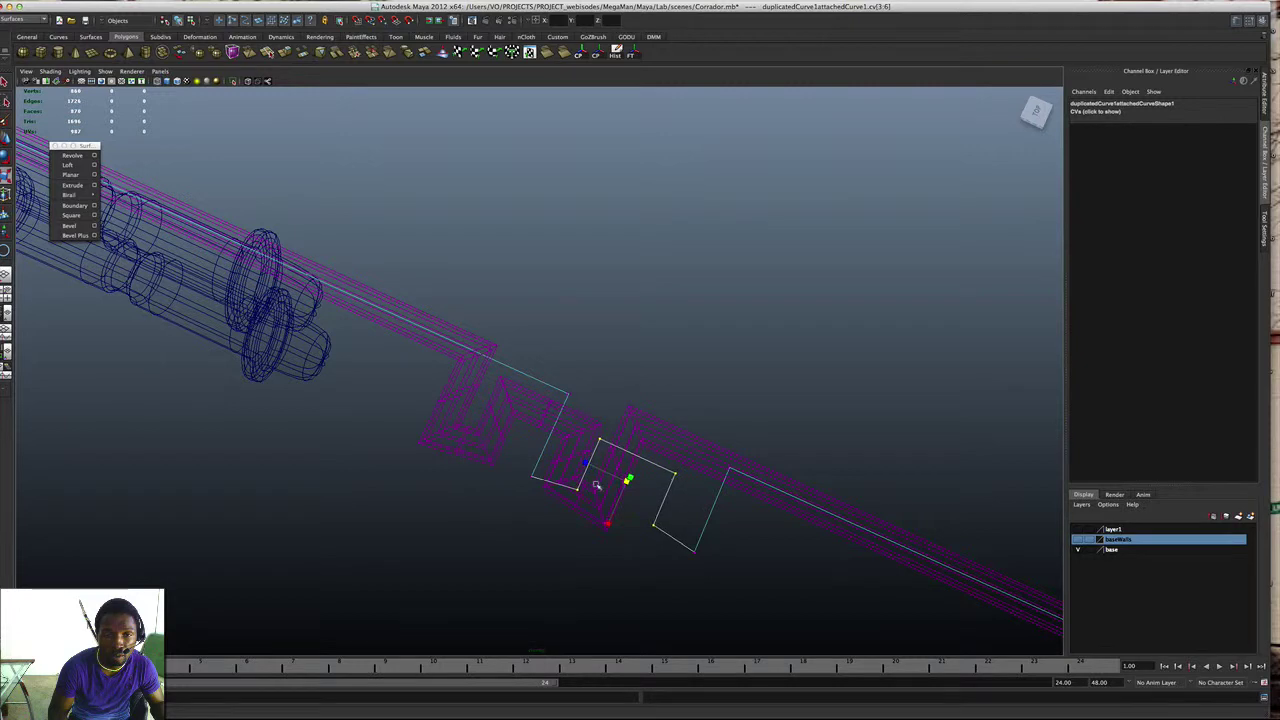
left_click_drag(521, 466, 549, 498)
key("super+z")
key("super+z")
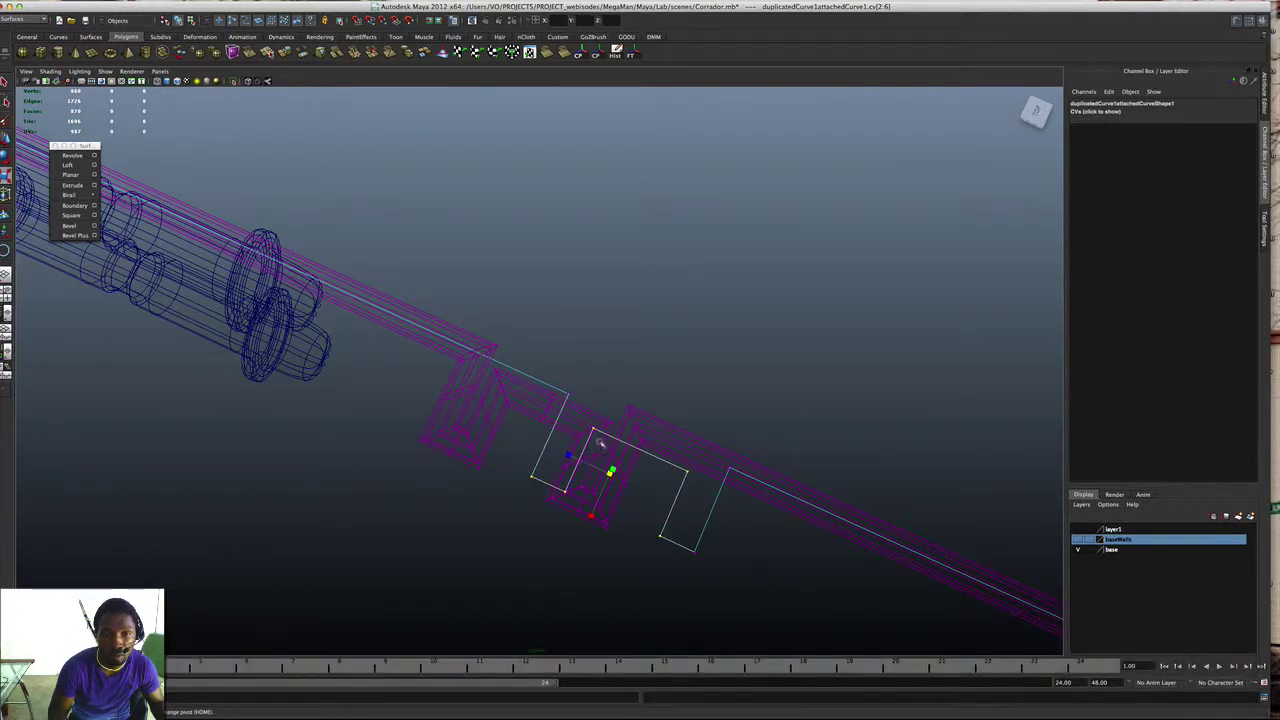
Step: Add the outer bottom vertices of both notches to the selection and scale all six down slightly
middle_click_drag(688, 546, 712, 572)
left_click_drag(628, 484, 621, 485)
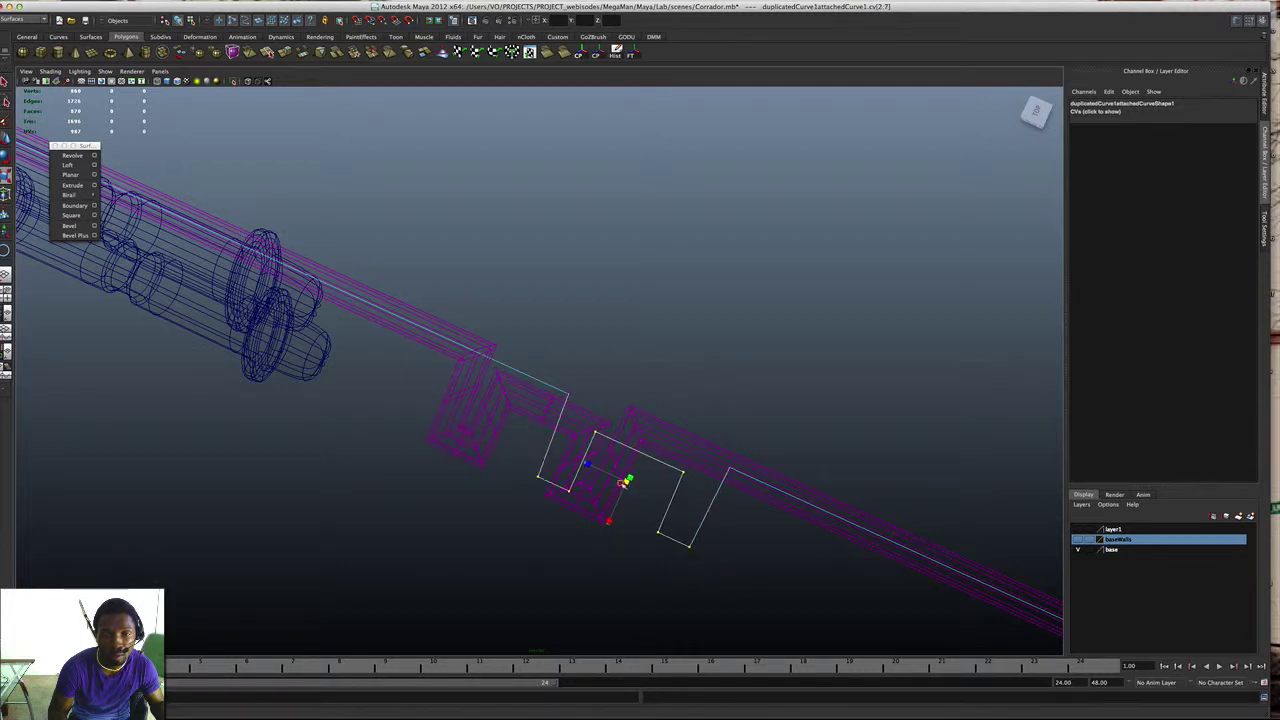
Step: Select the two outer side vertices of the first notch and move them outward along the pipe to widen the notch
left_click_drag(530, 452, 552, 488)
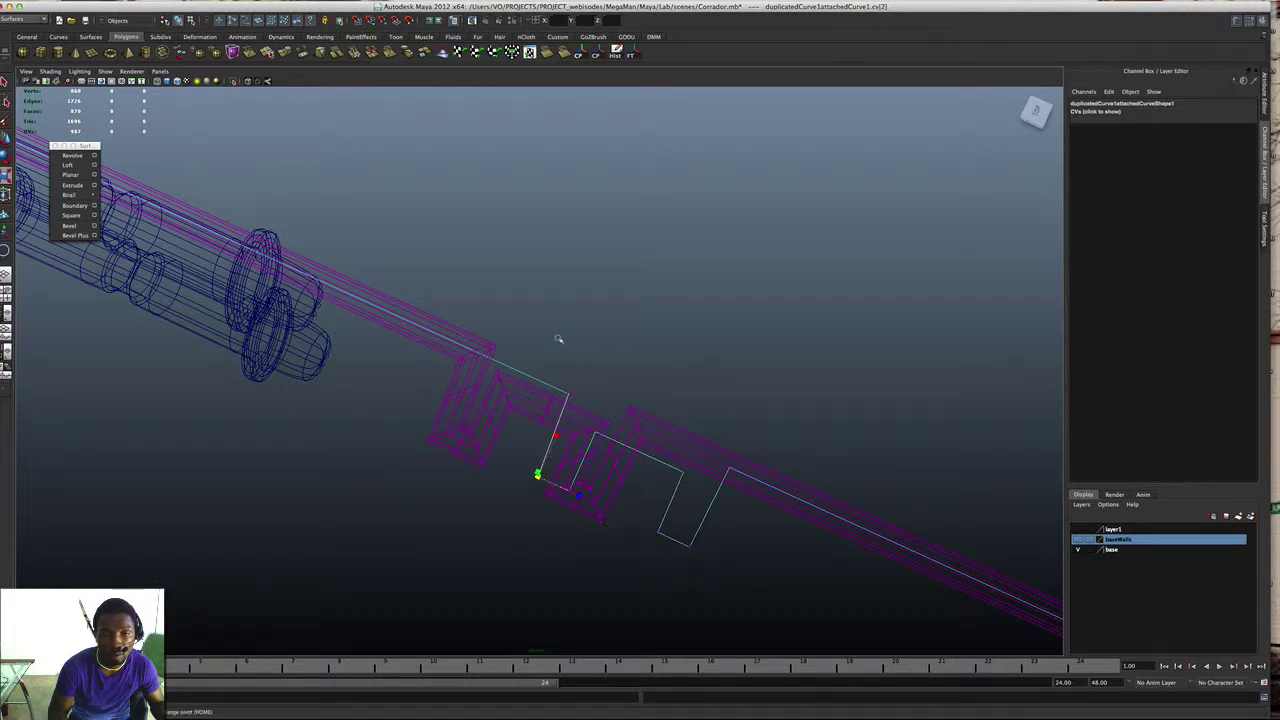
left_click_drag(557, 337, 585, 413, "shift")
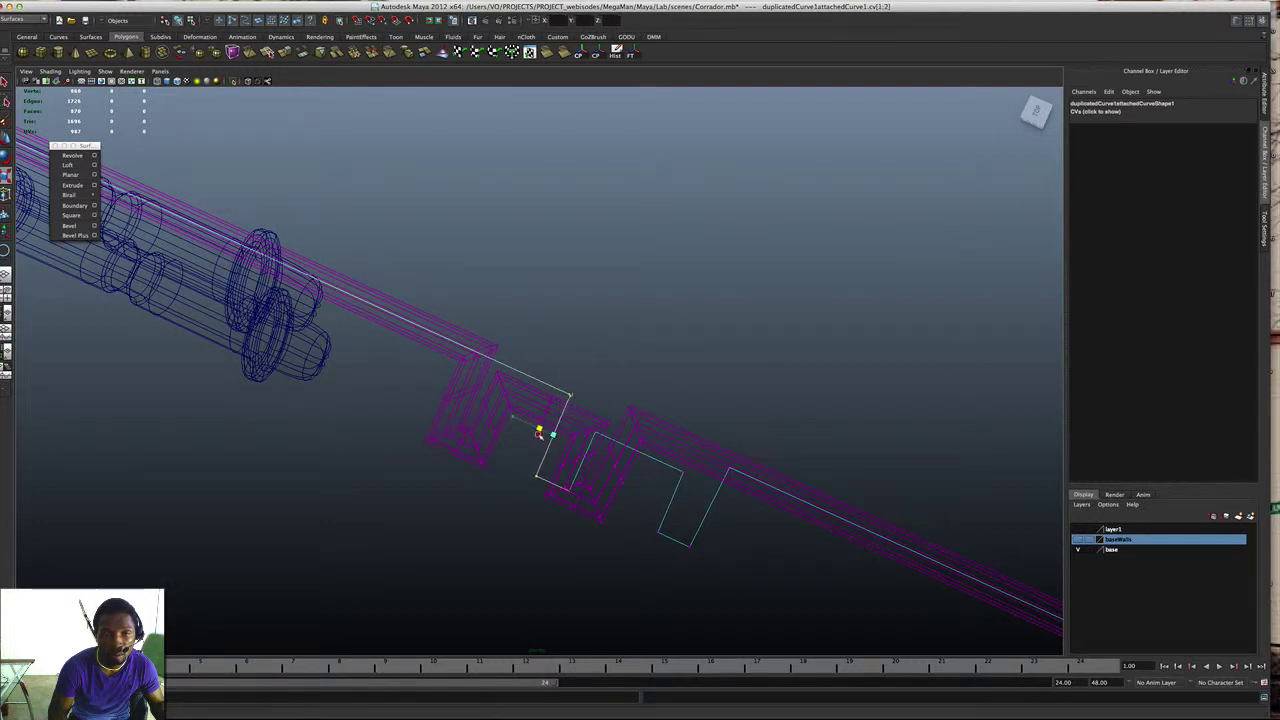
key("w")
left_click_drag(584, 452, 566, 445)
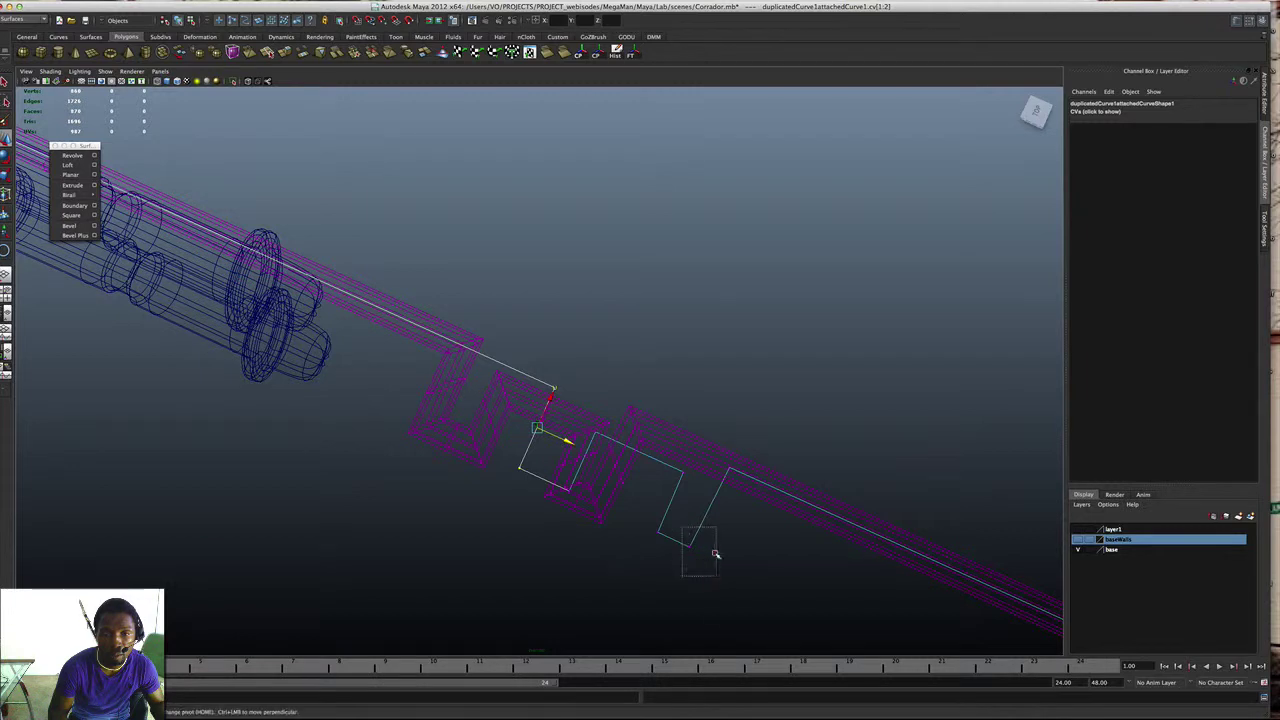
Step: Select the two outer side vertices of the second notch and move them outward along the pipe to widen it
left_click_drag(711, 551, 746, 478)
key("r")
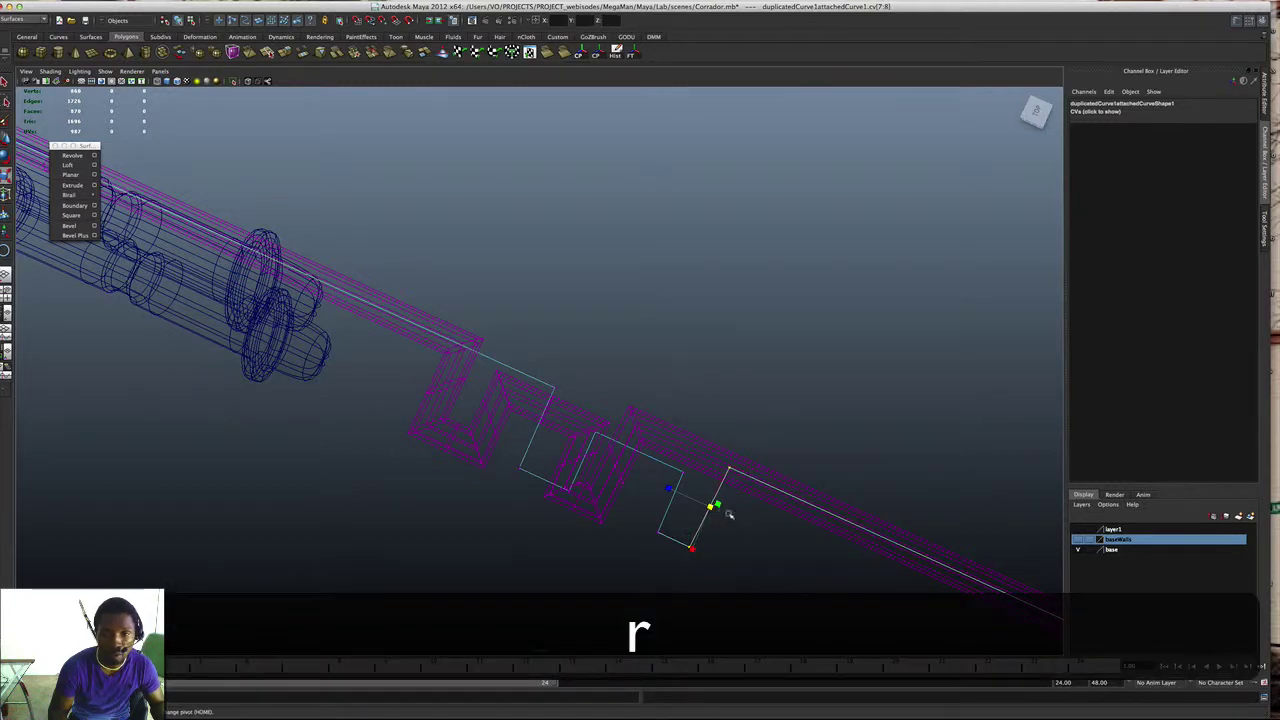
left_click_drag(672, 492, 755, 532)
key("w")
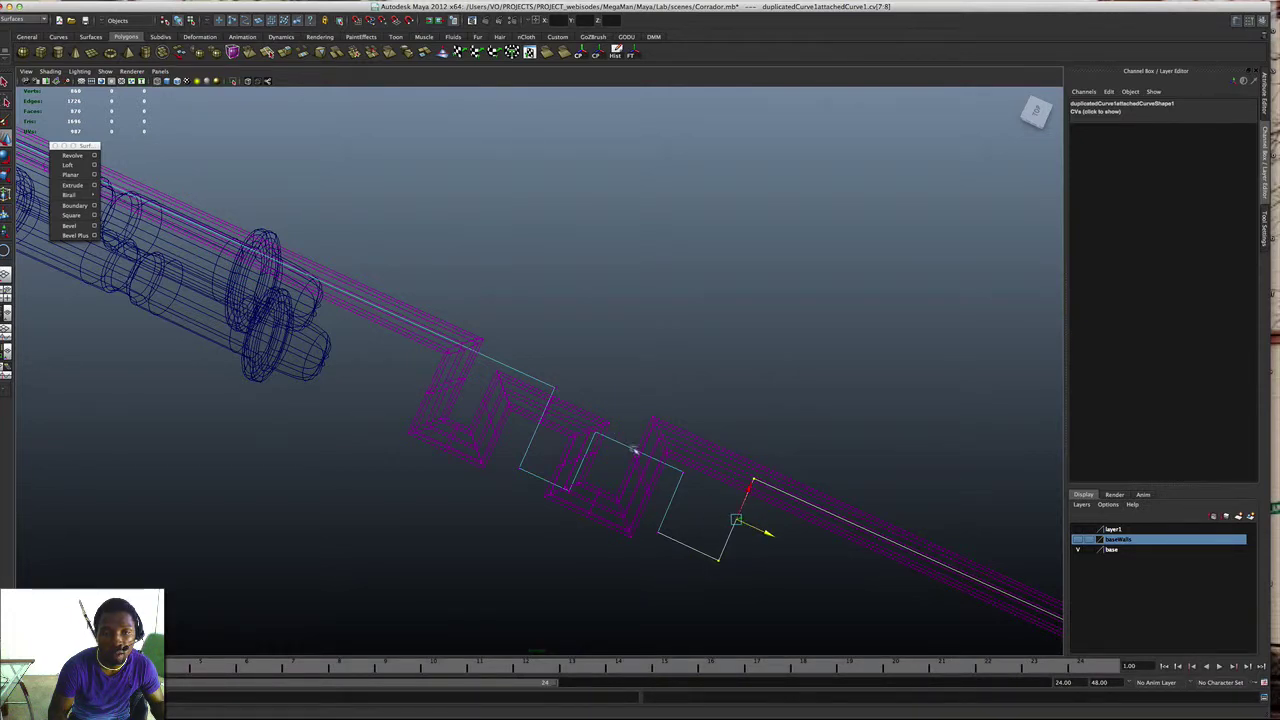
Step: Try adjusting the first notch's four control vertices, undo the last change, and clear the selection
left_click(634, 451)
left_click_drag(629, 451, 565, 390, "alt")
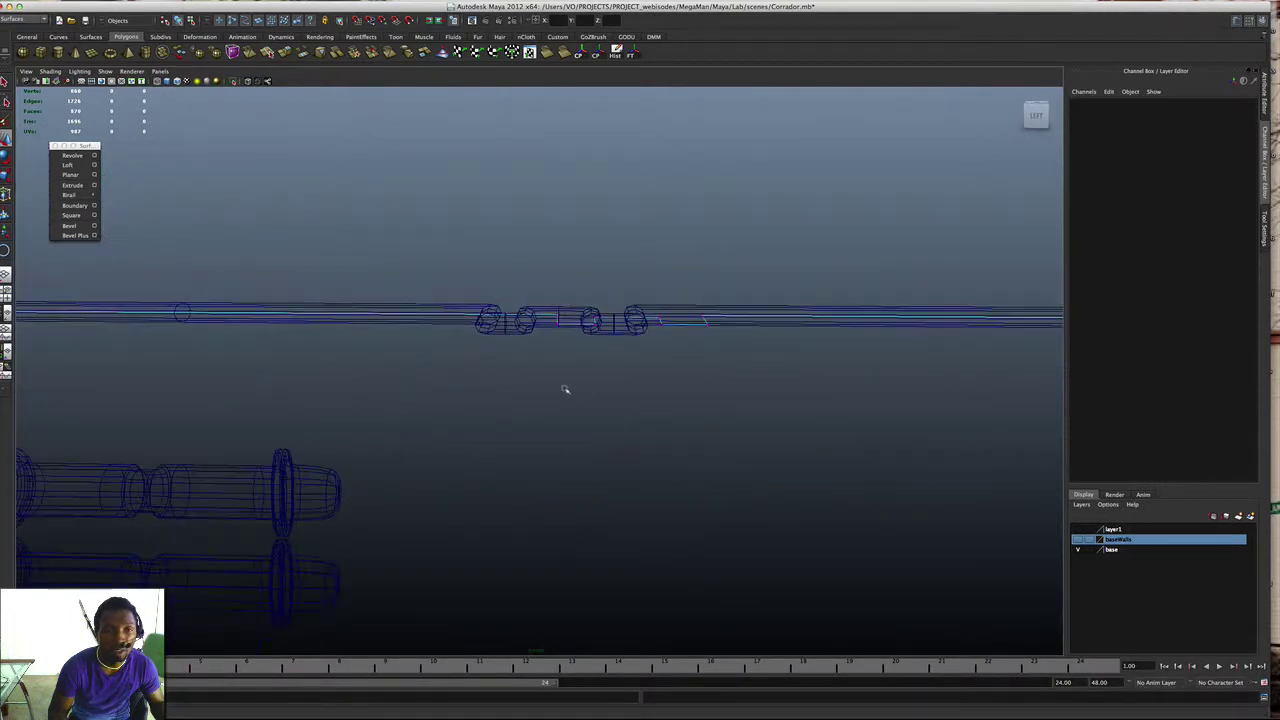
middle_click_drag(565, 390, 687, 358, "alt")
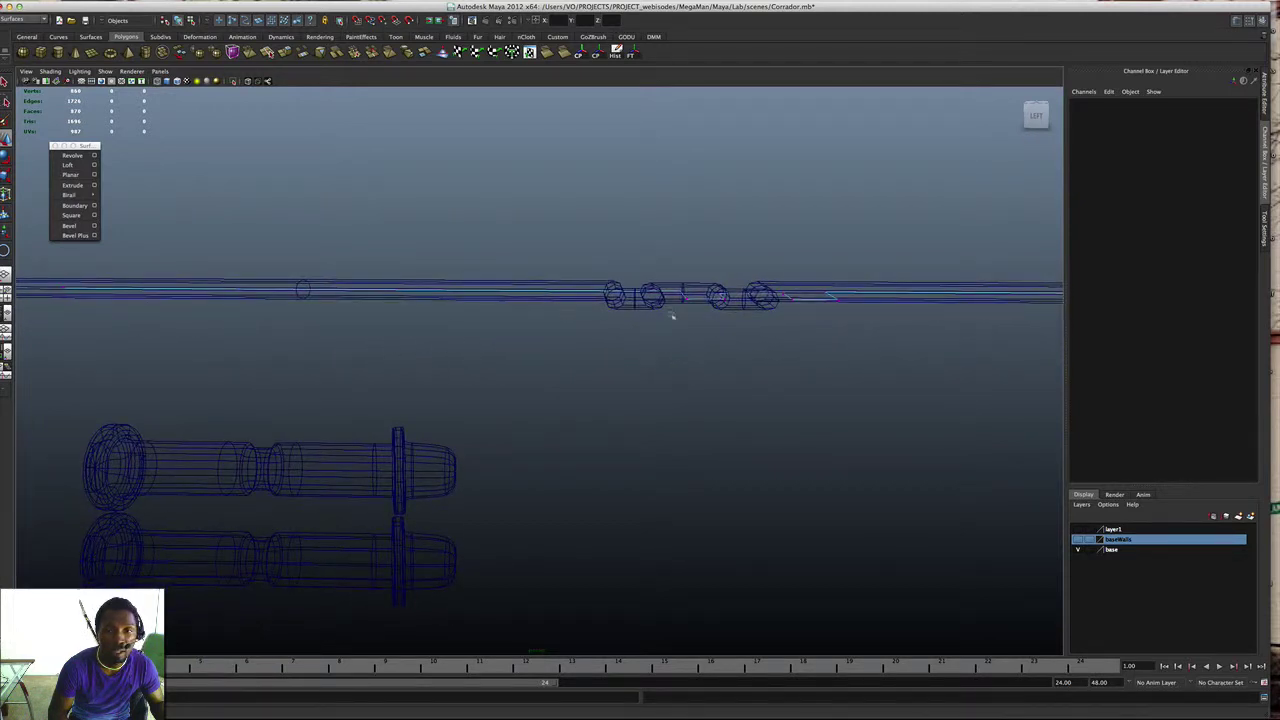
left_click_drag(699, 309, 658, 263)
key("super+z")
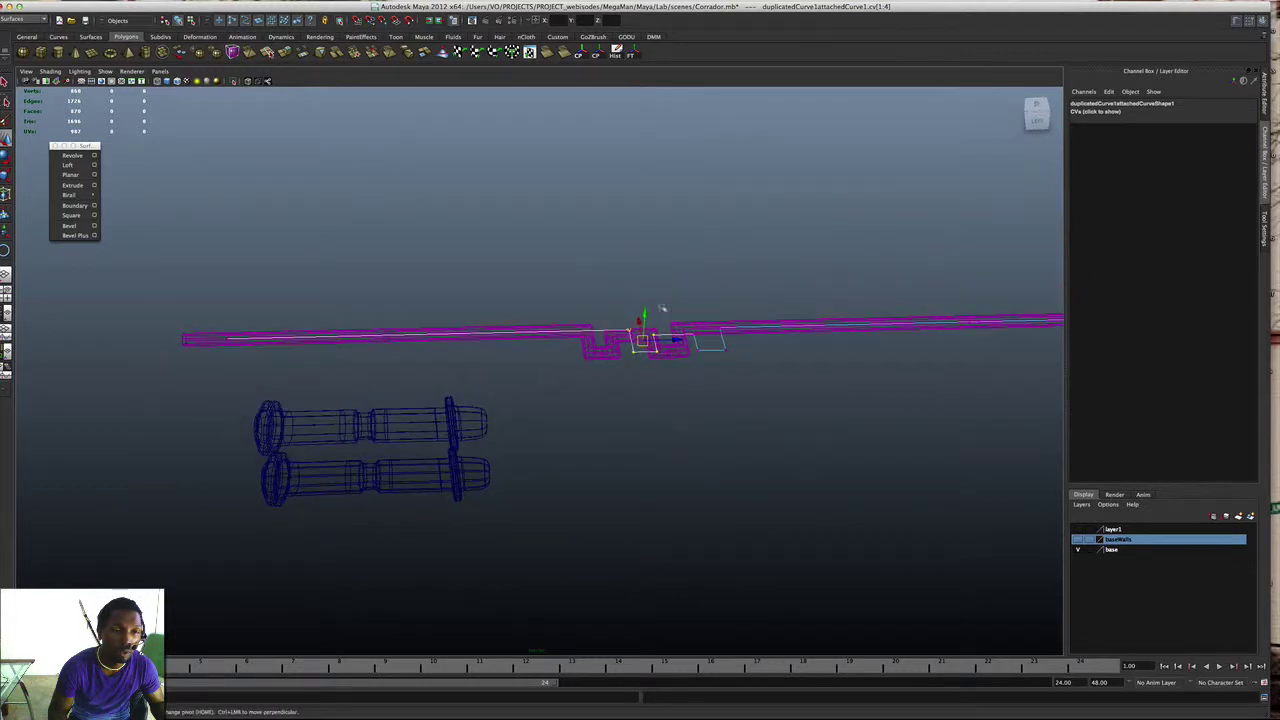
left_click(686, 372)
Step: Show the baseWalls and layer1 display layers and select the extruded pipe within the corridor
left_click_drag(676, 377, 785, 370, "alt")
left_click(1078, 540)
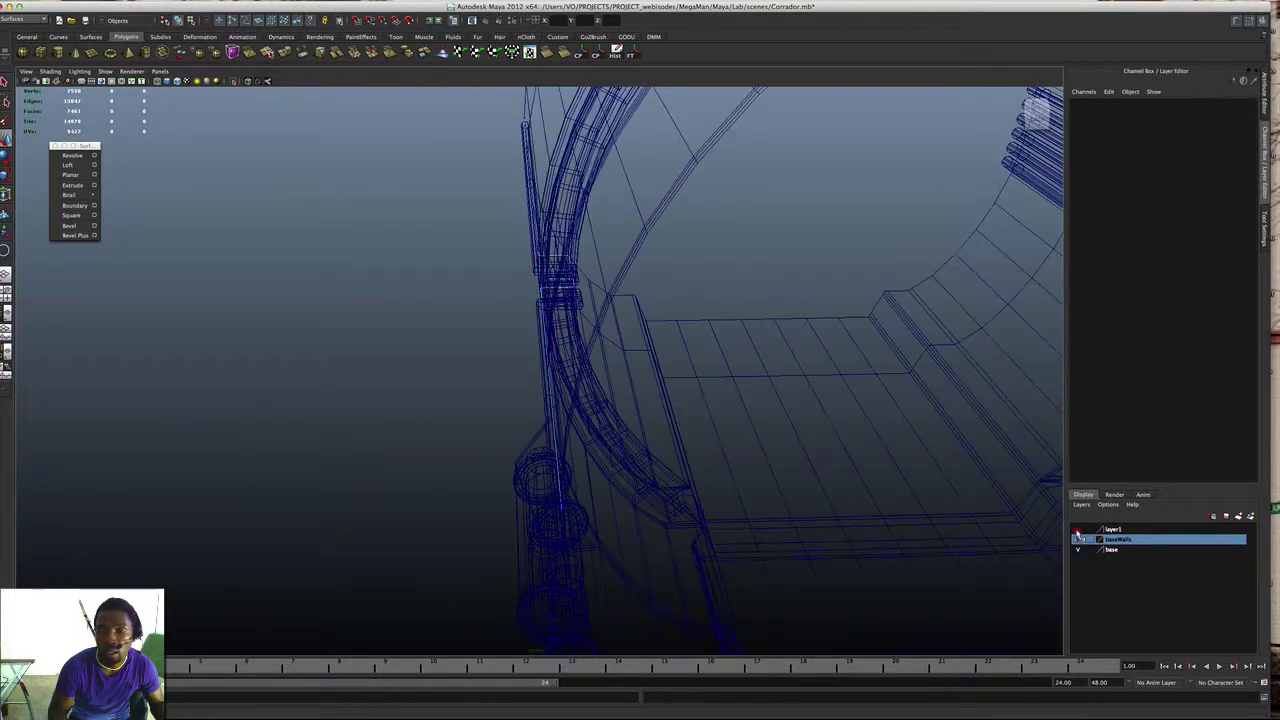
left_click(1078, 530)
left_click_drag(782, 236, 758, 241, "alt")
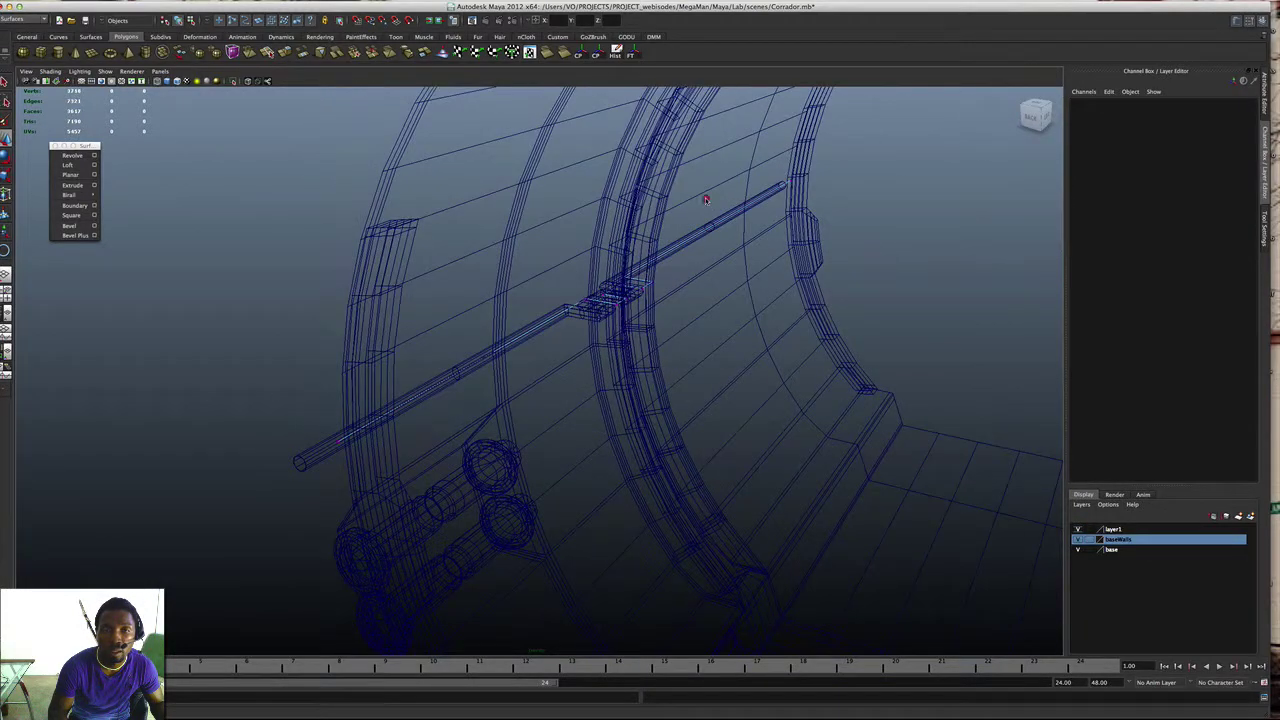
left_click(736, 213)
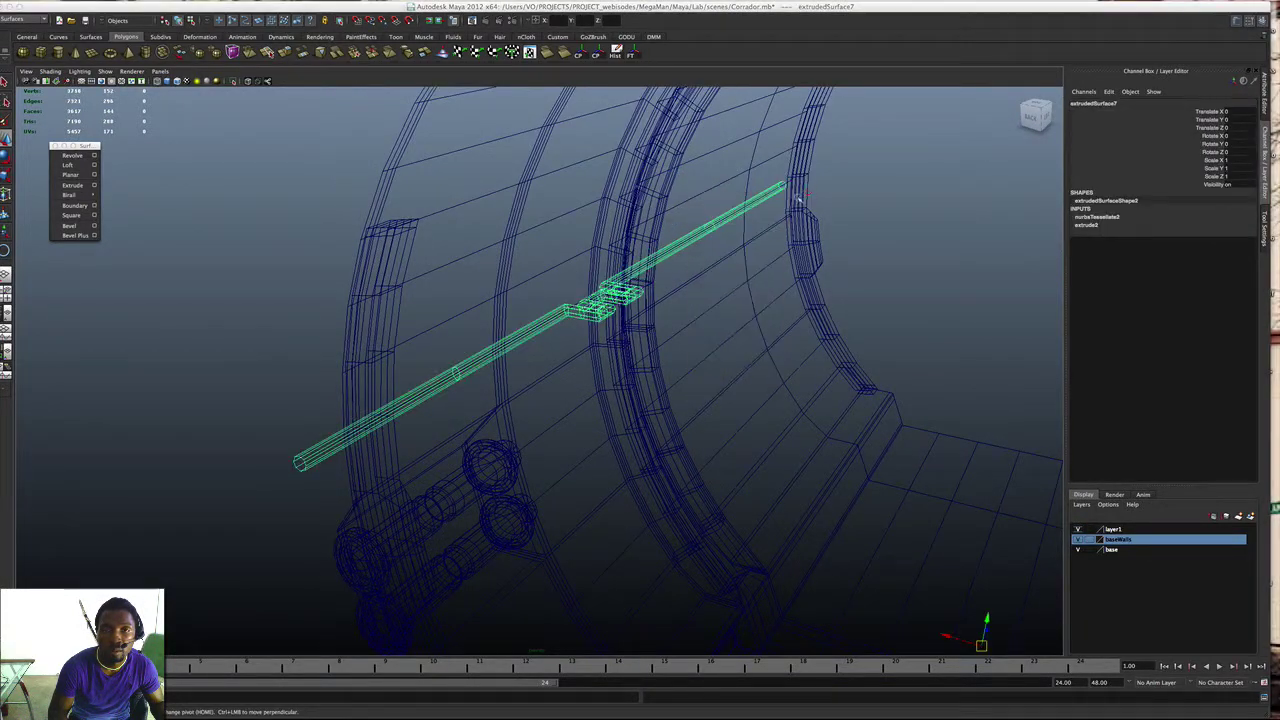
Step: Switch the viewport to shaded display and reselect the notched pipe on the corridor wall
left_click(765, 215)
key("5")
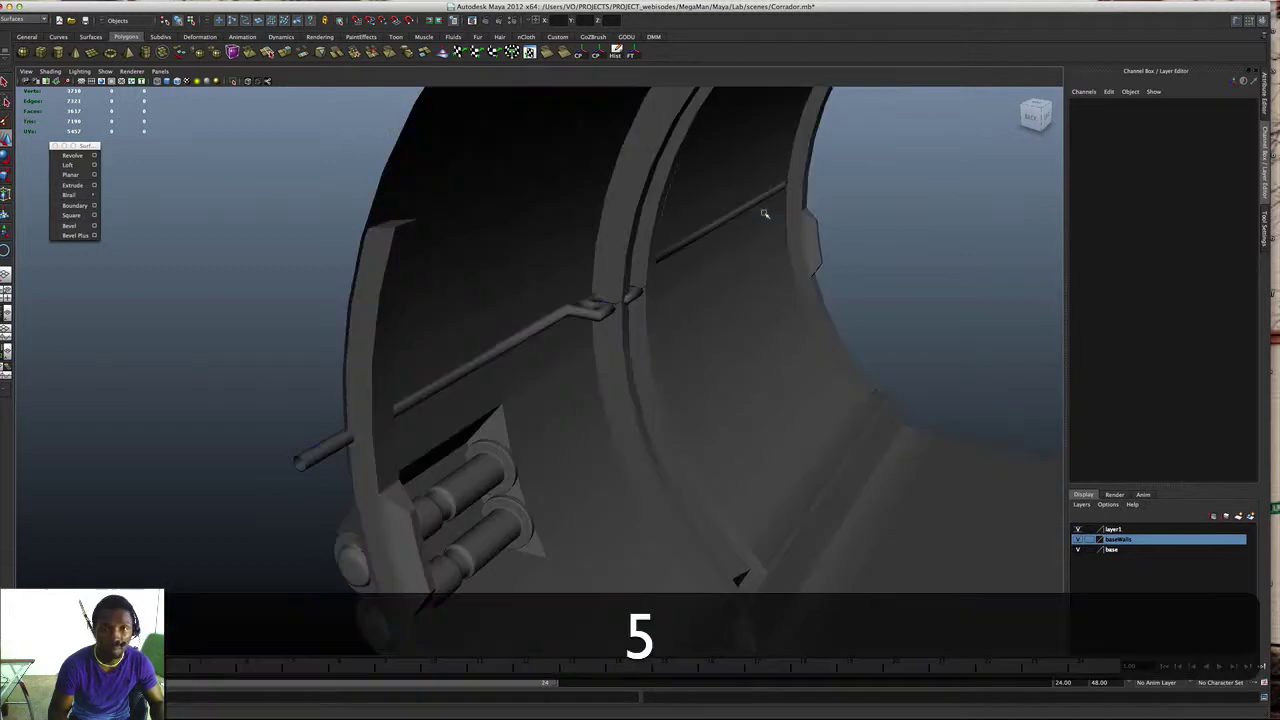
mouse_move(879, 234)
left_mouse_down("alt")
mouse_move(646, 257)
mouse_move(667, 258)
left_mouse_up("alt")
left_click(617, 321)
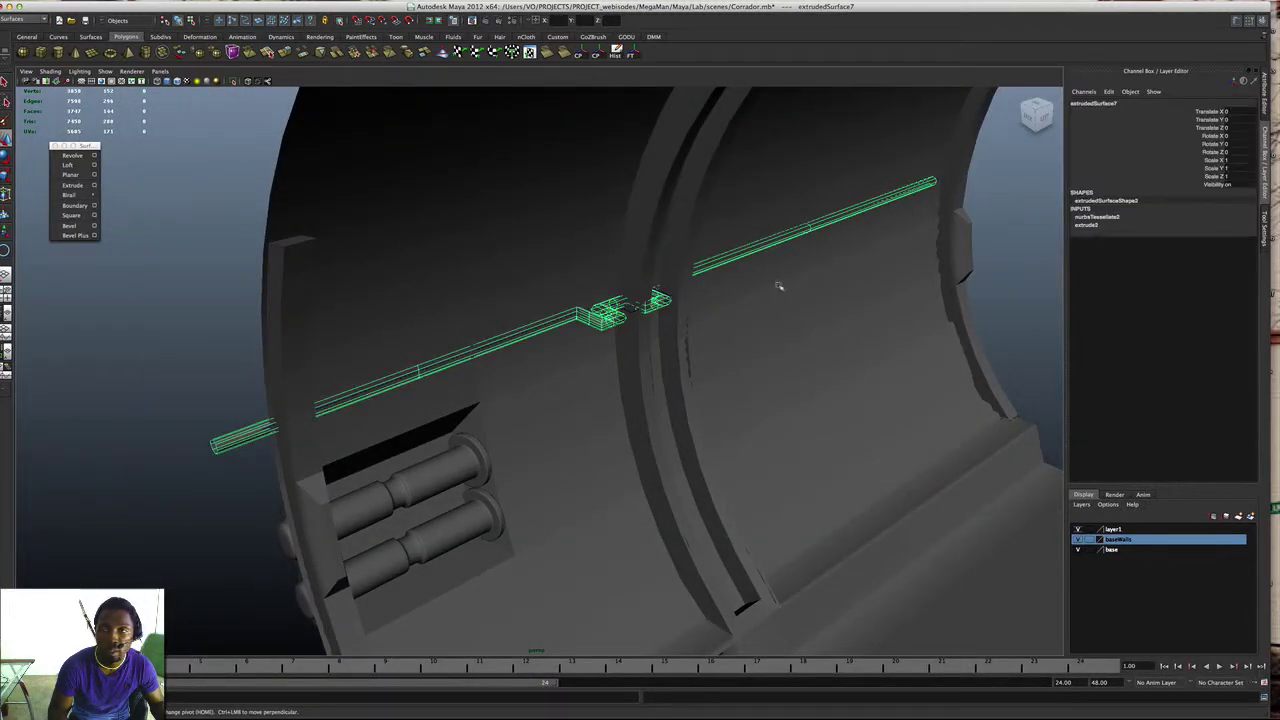
Step: Centre the pivot of the pipe on its own geometry
key("w")
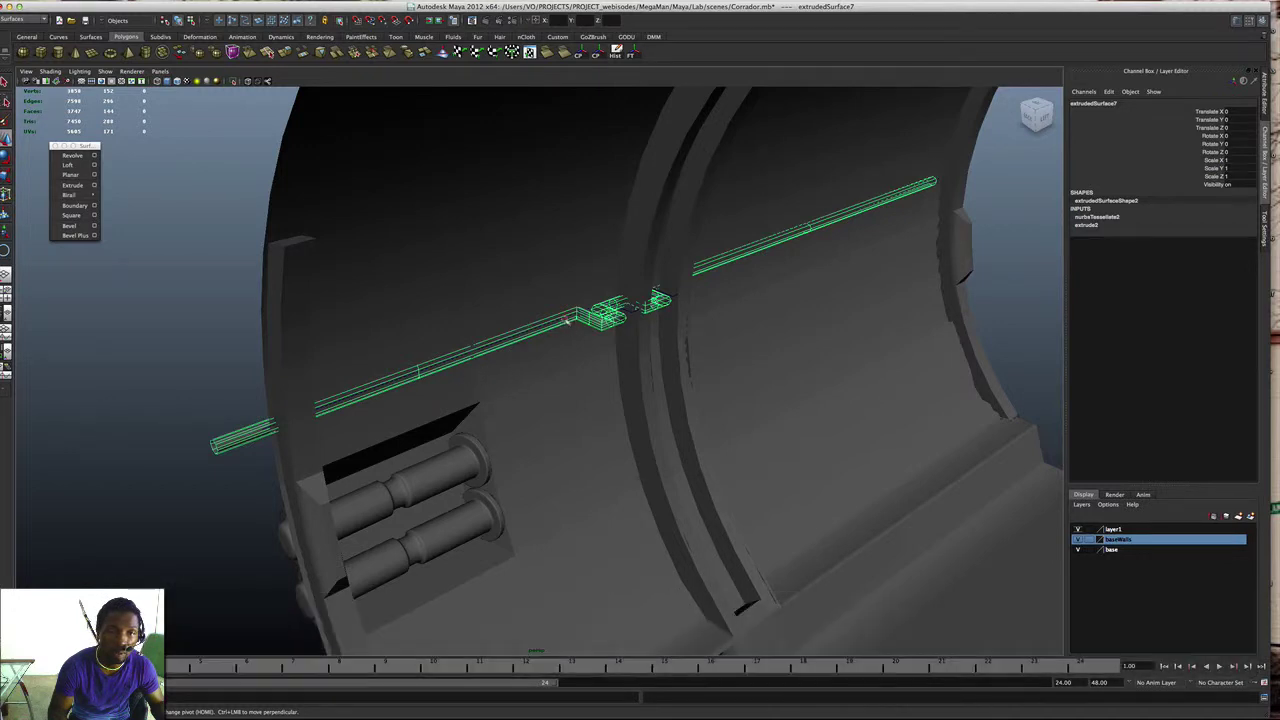
right_click_drag(566, 319, 598, 305)
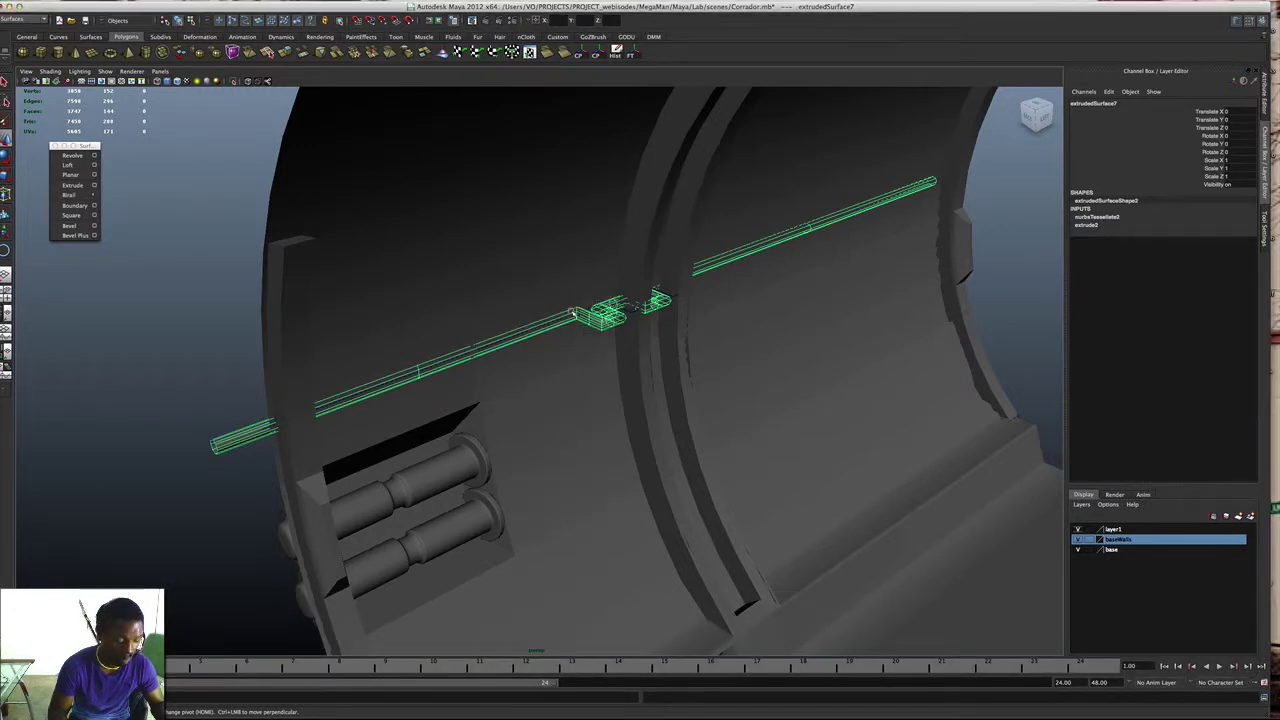
key("w")
scroll(597, 343, "down", 5)
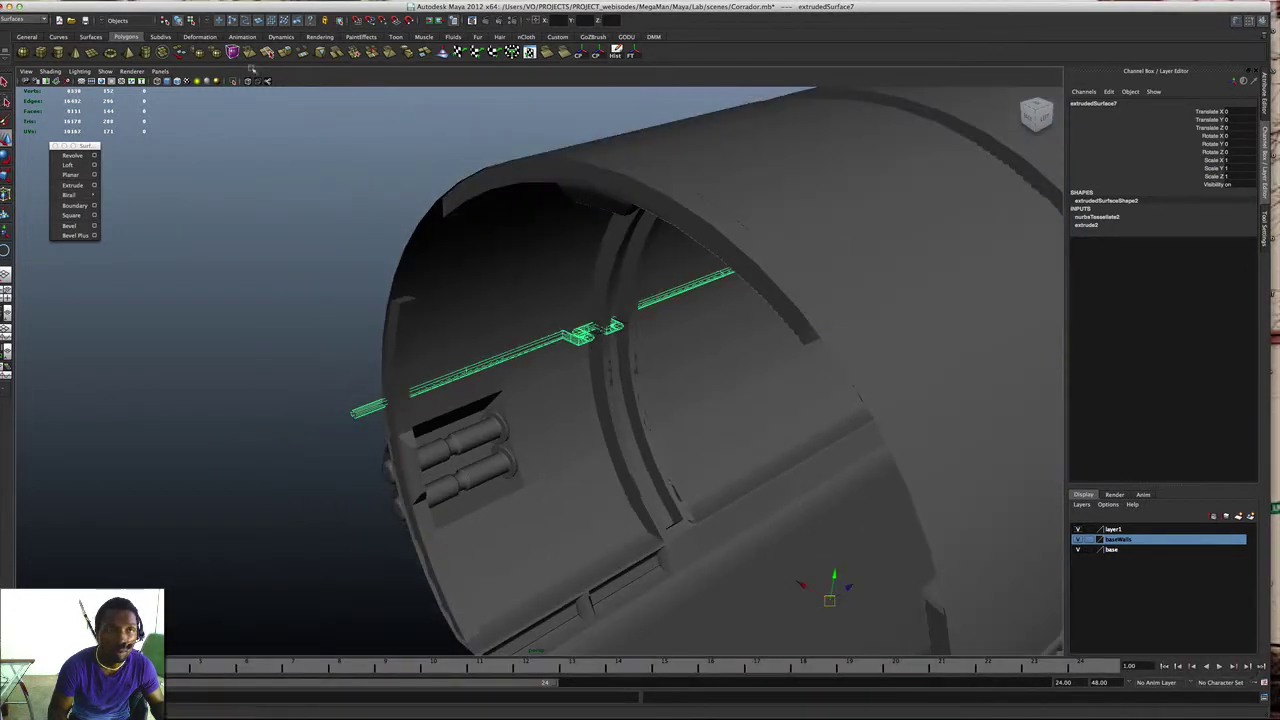
left_click(582, 56)
Step: Move the pipe along X and Z so its notches line up with the wall ribs
scroll(708, 286, "up", 5)
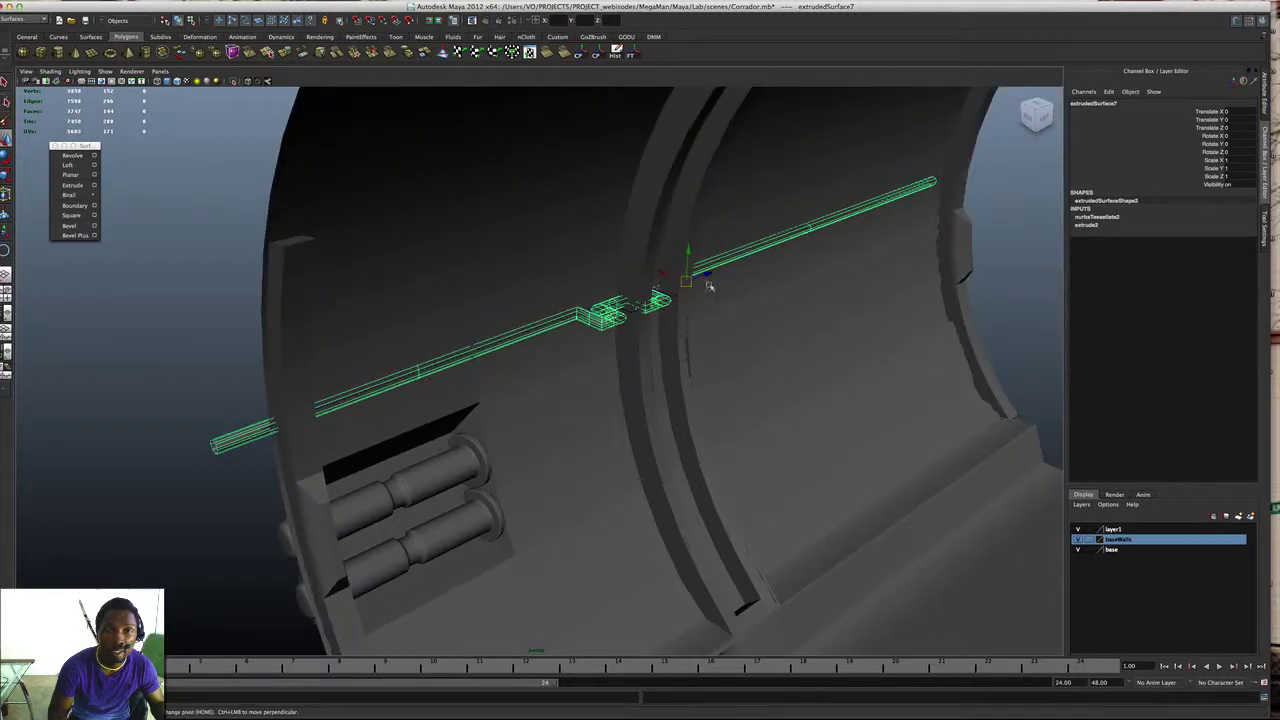
left_click_drag(712, 276, 1016, 292)
scroll(723, 274, "up", 3)
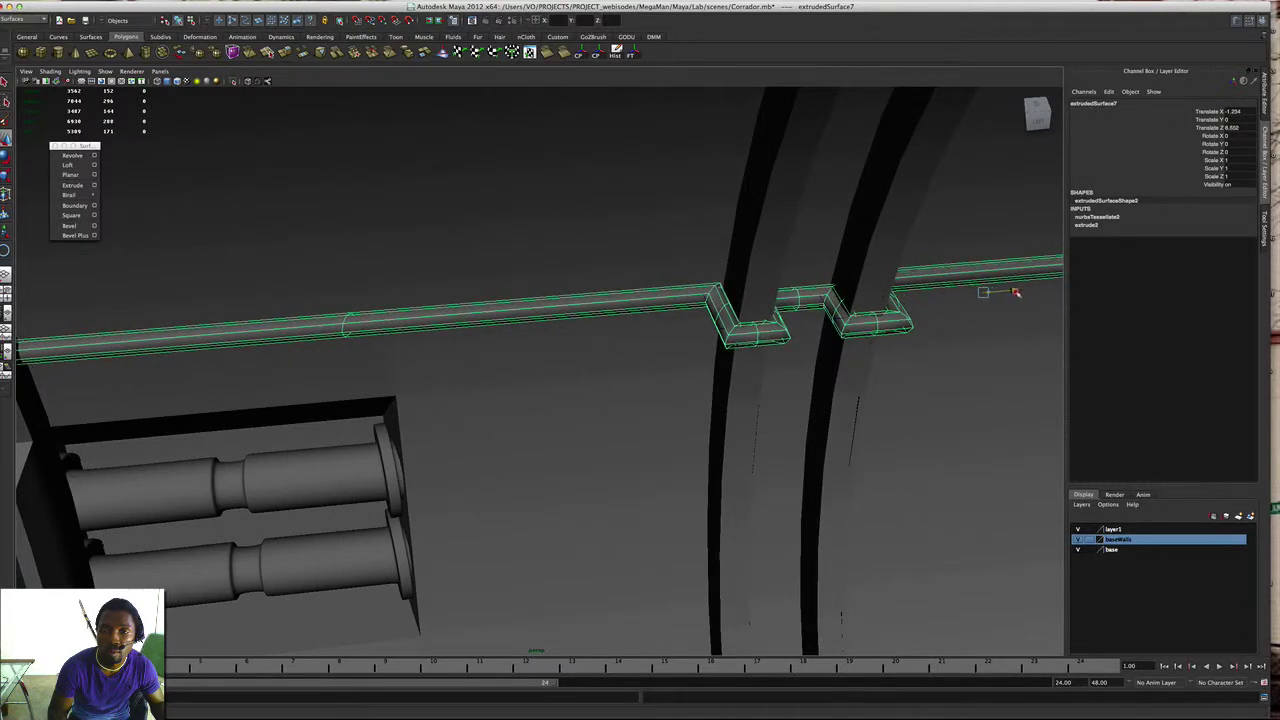
left_click(634, 290)
left_click_drag(612, 293, 562, 253, "alt")
left_click(684, 258)
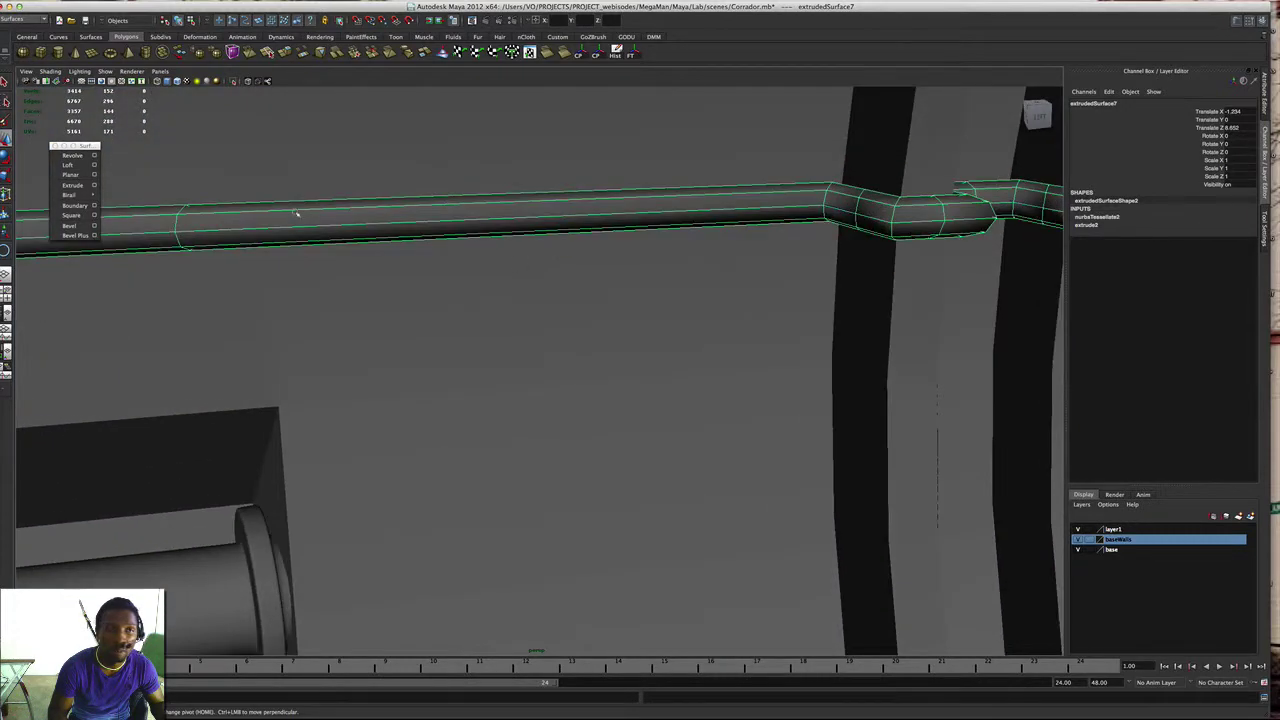
Step: Select the vertex ring on the pipe's straight section above the recess and scale it flat along the pipe's length
left_click_drag(293, 218, 305, 253, "alt")
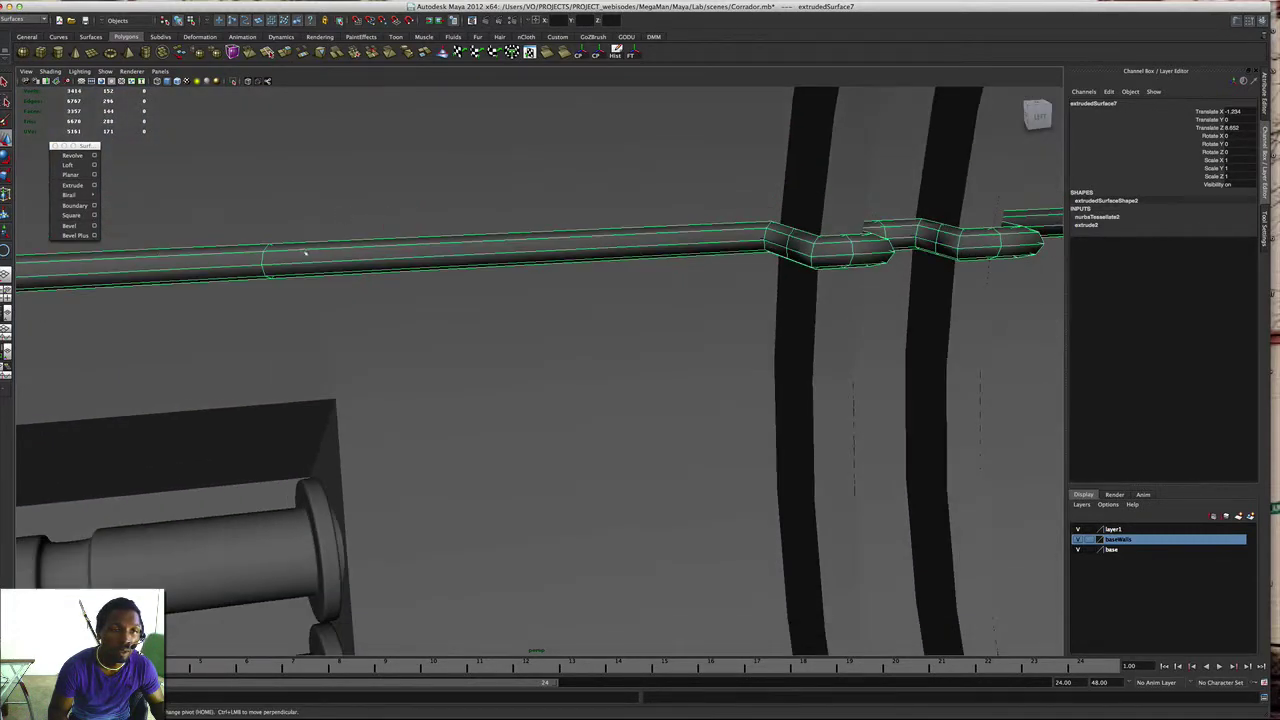
left_click_drag(774, 238, 722, 249, "alt")
right_click_drag(283, 271, 232, 271)
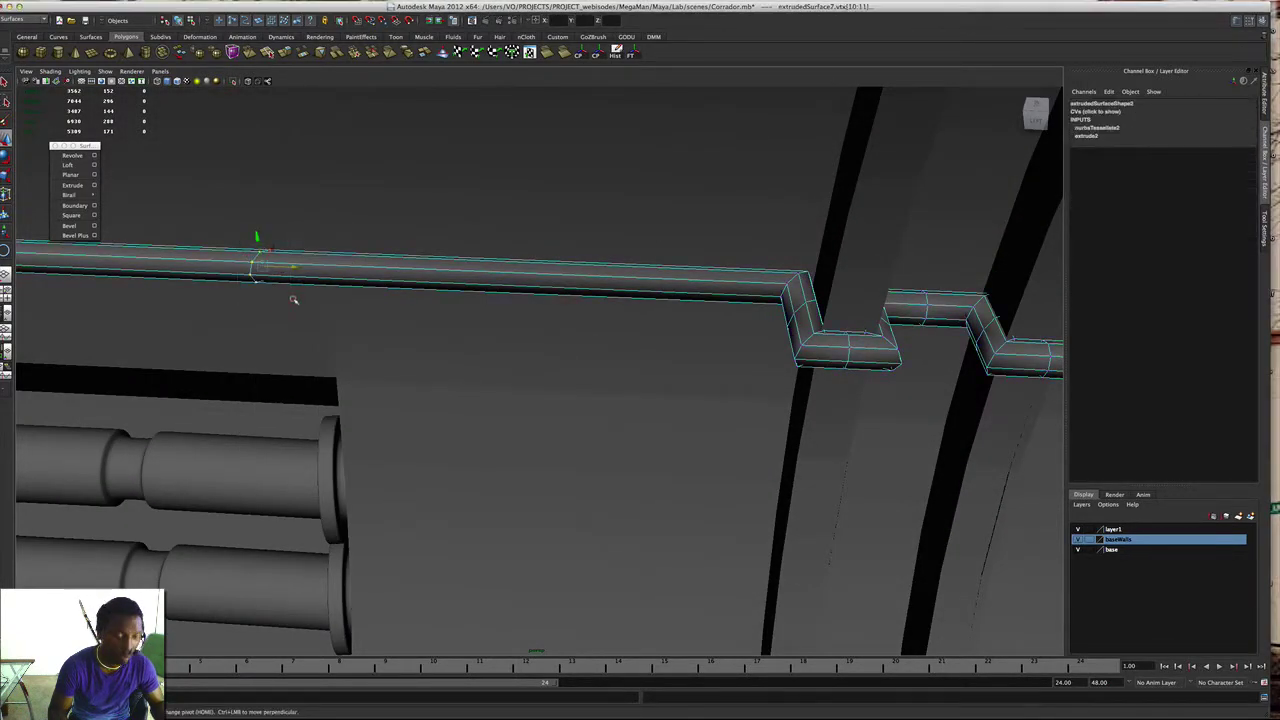
key("r")
left_click_drag(219, 266, 261, 270)
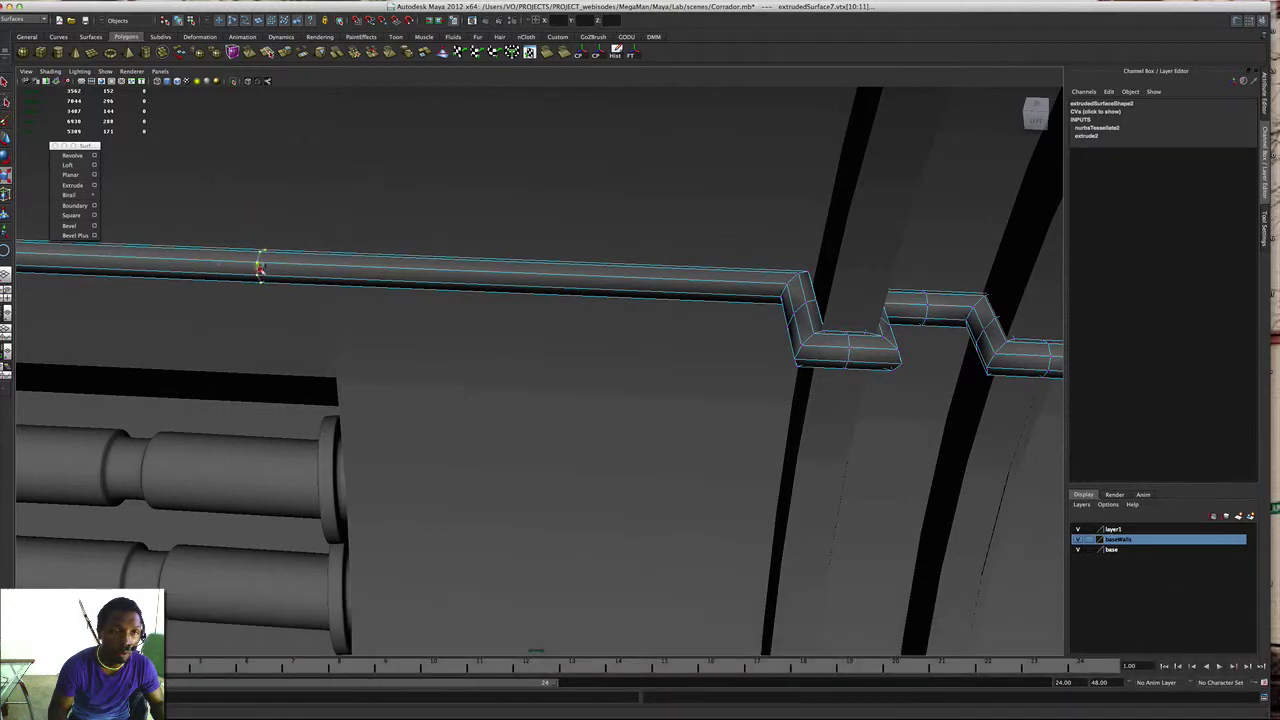
Step: Insert an edge loop around the pipe between the flattened vertex ring and the first notch
left_click(349, 257)
right_click_drag(366, 246, 342, 308, "alt")
left_click(485, 250)
left_click_drag(493, 251, 497, 252)
key("r")
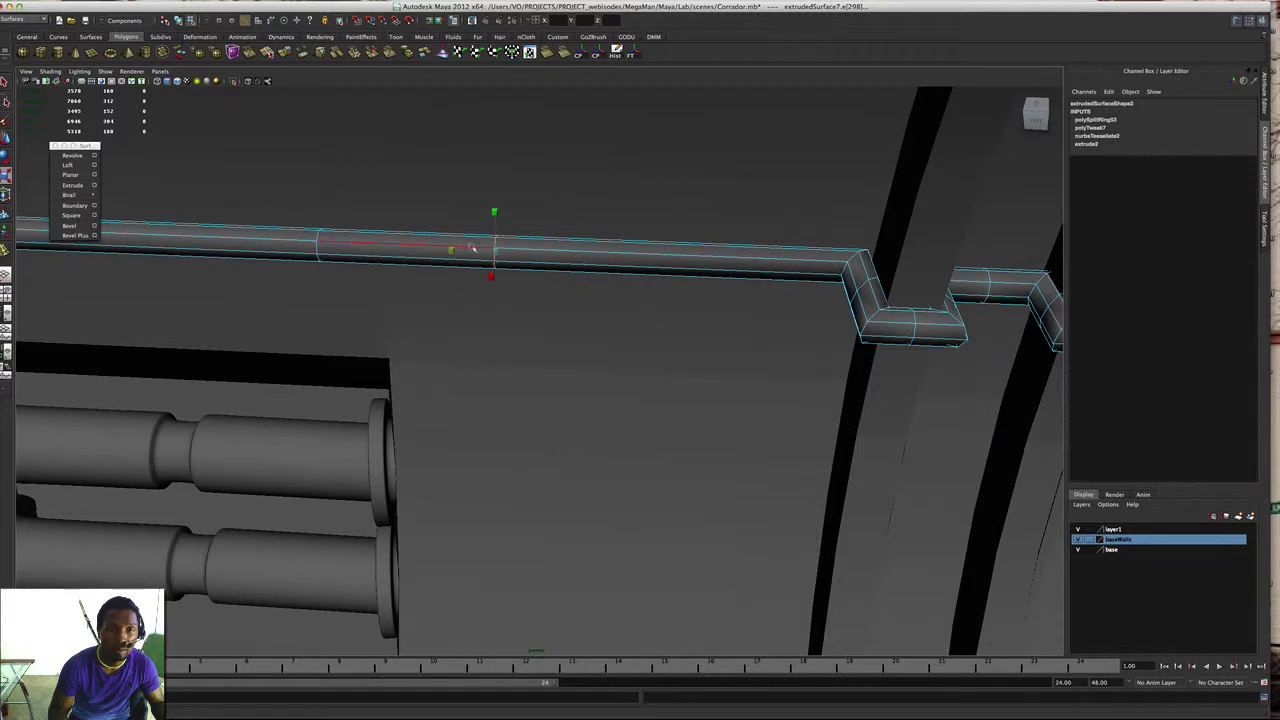
Step: Select the pipe faces between the two edge loops and extrude them
left_click_drag(493, 256, 604, 254, "alt")
right_click_drag(603, 254, 603, 274)
left_click_drag(572, 224, 608, 317)
right_click_drag(618, 272, 629, 184, "shift")
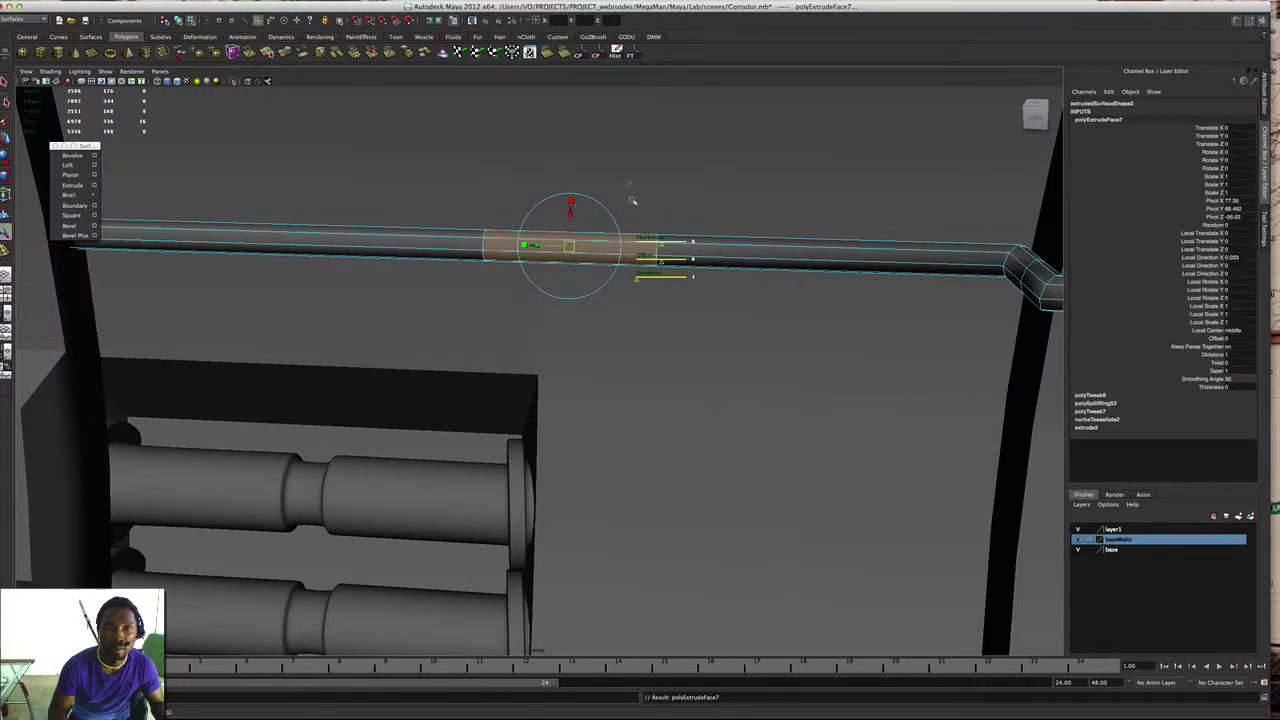
Step: Thicken the extruded faces into a sleeve with local X and Z scale 2.7, slightly shorter lengthwise, and 2 divisions
left_click(571, 204)
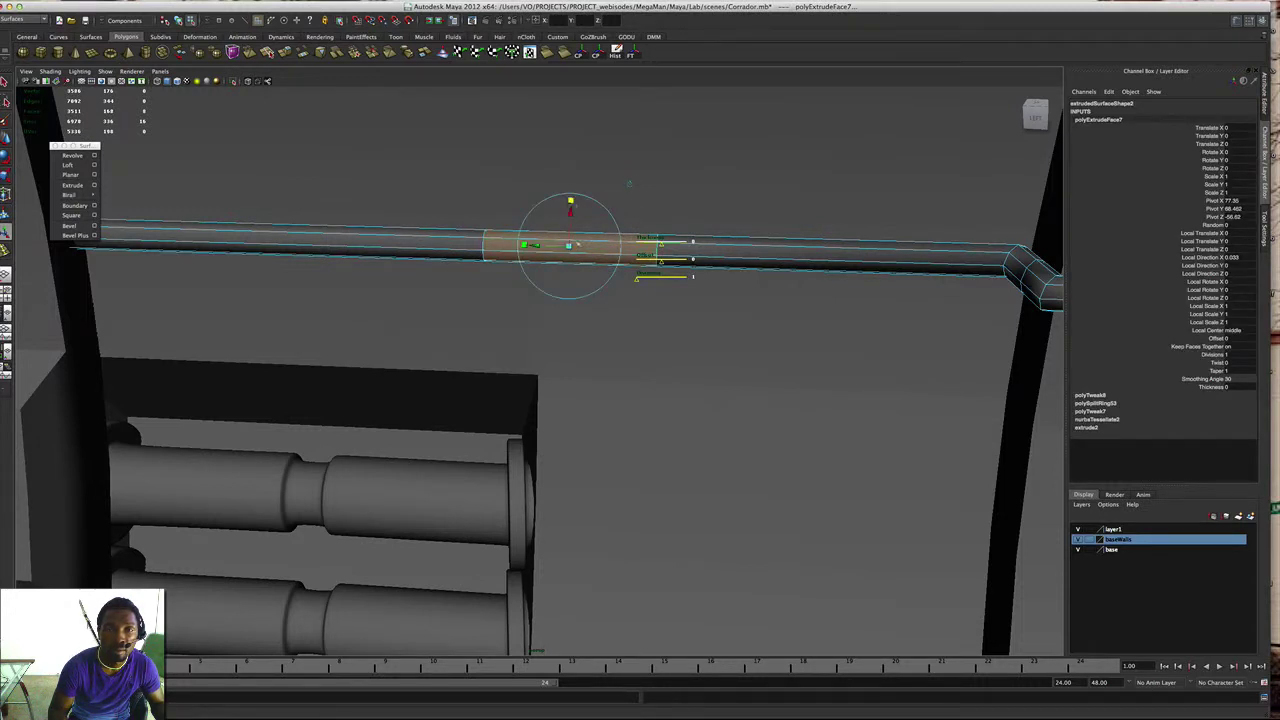
mouse_move(569, 247)
left_mouse_down()
mouse_move(529, 247)
mouse_move(581, 248)
mouse_move(533, 248)
mouse_move(545, 251)
left_mouse_up()
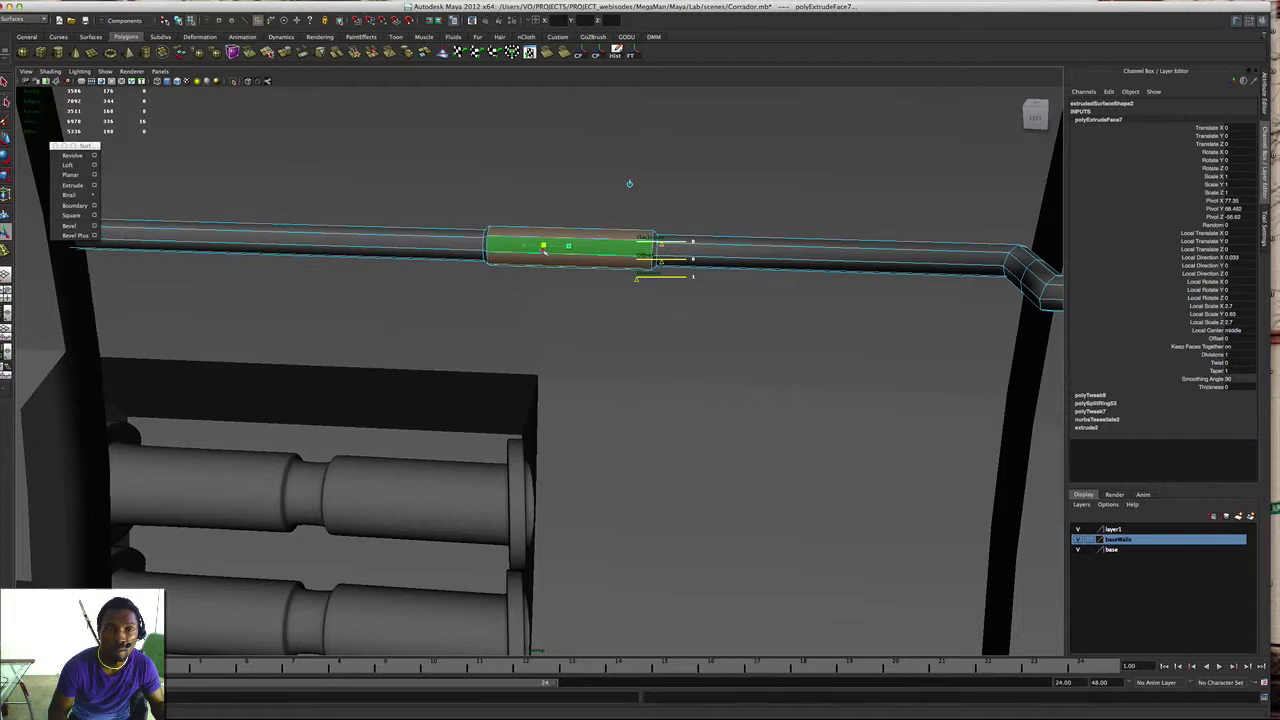
left_click_drag(629, 183, 587, 249, "alt")
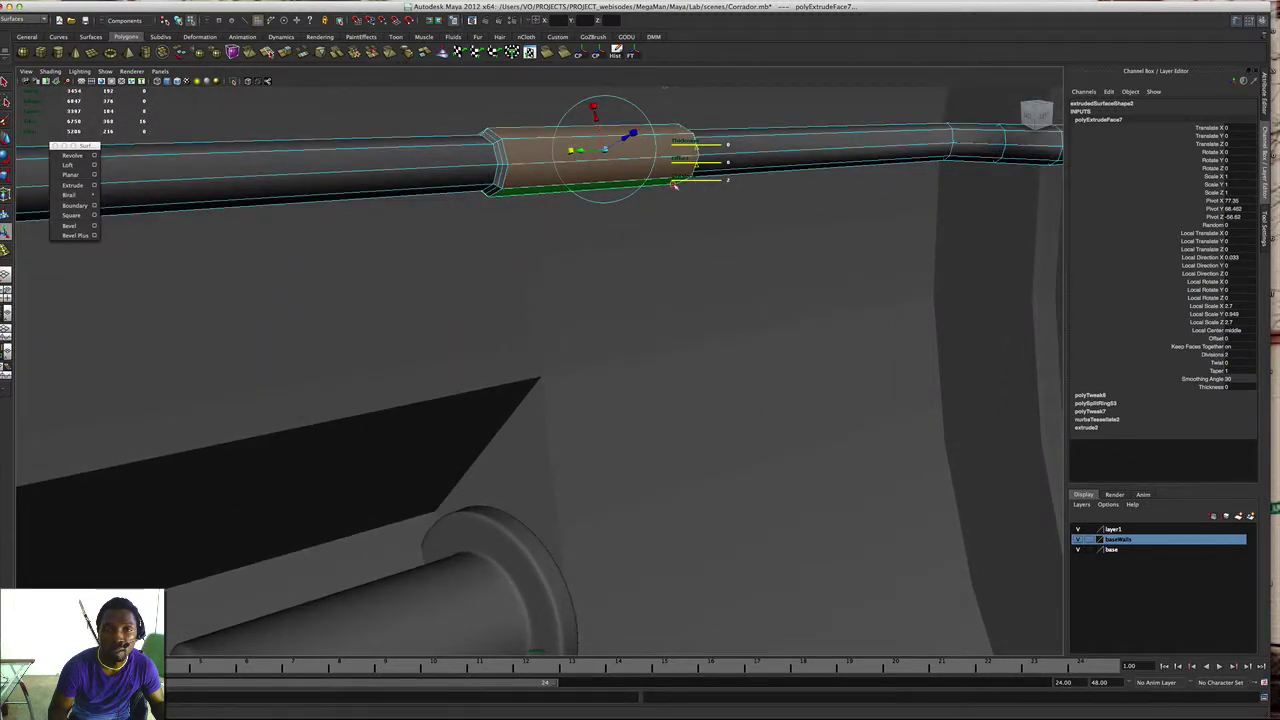
left_click_drag(675, 185, 676, 133, "alt")
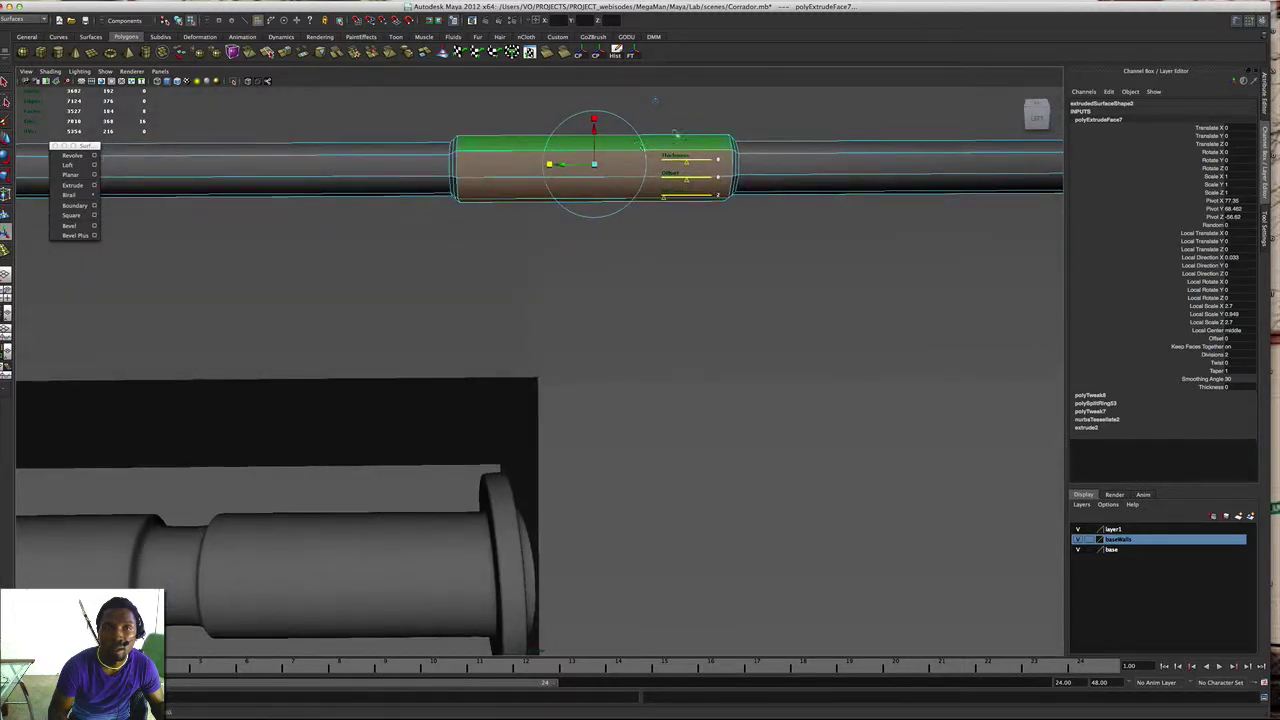
Step: Hide the baseWalls display layer to isolate the pipe and its thickened sleeve
left_click(771, 214)
scroll(731, 174, "down", 5)
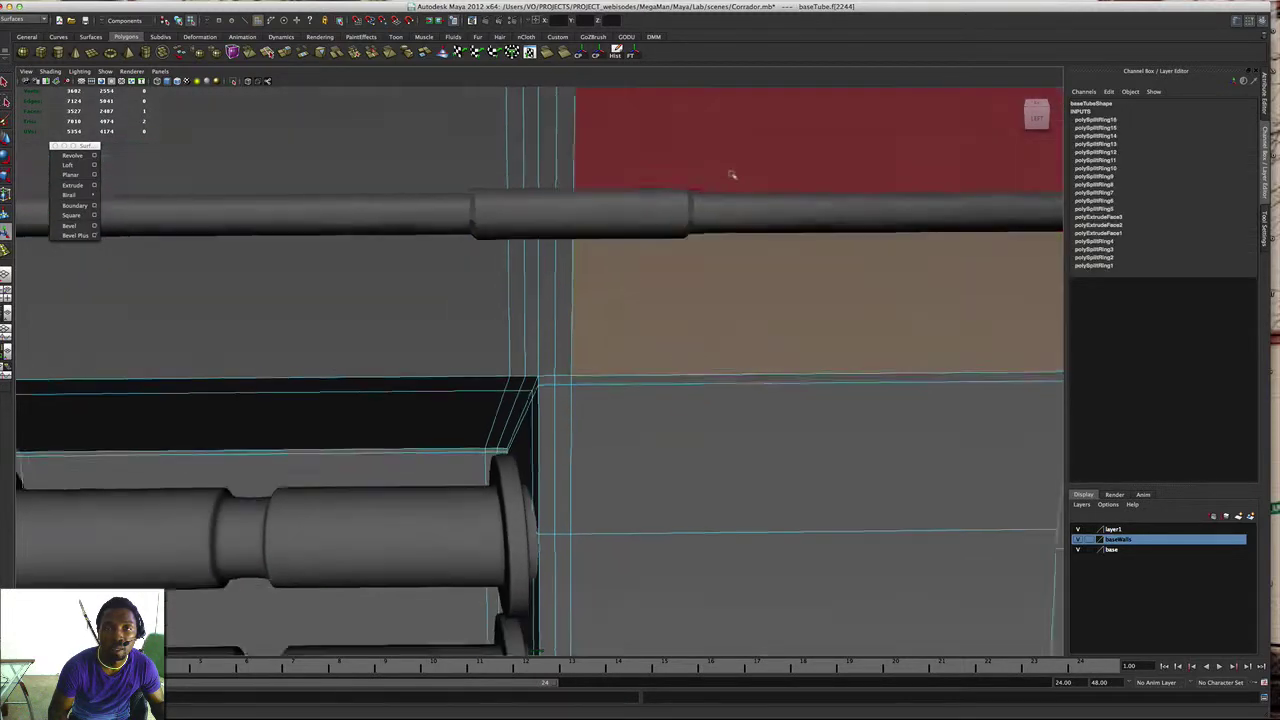
left_click_drag(704, 231, 685, 201, "alt")
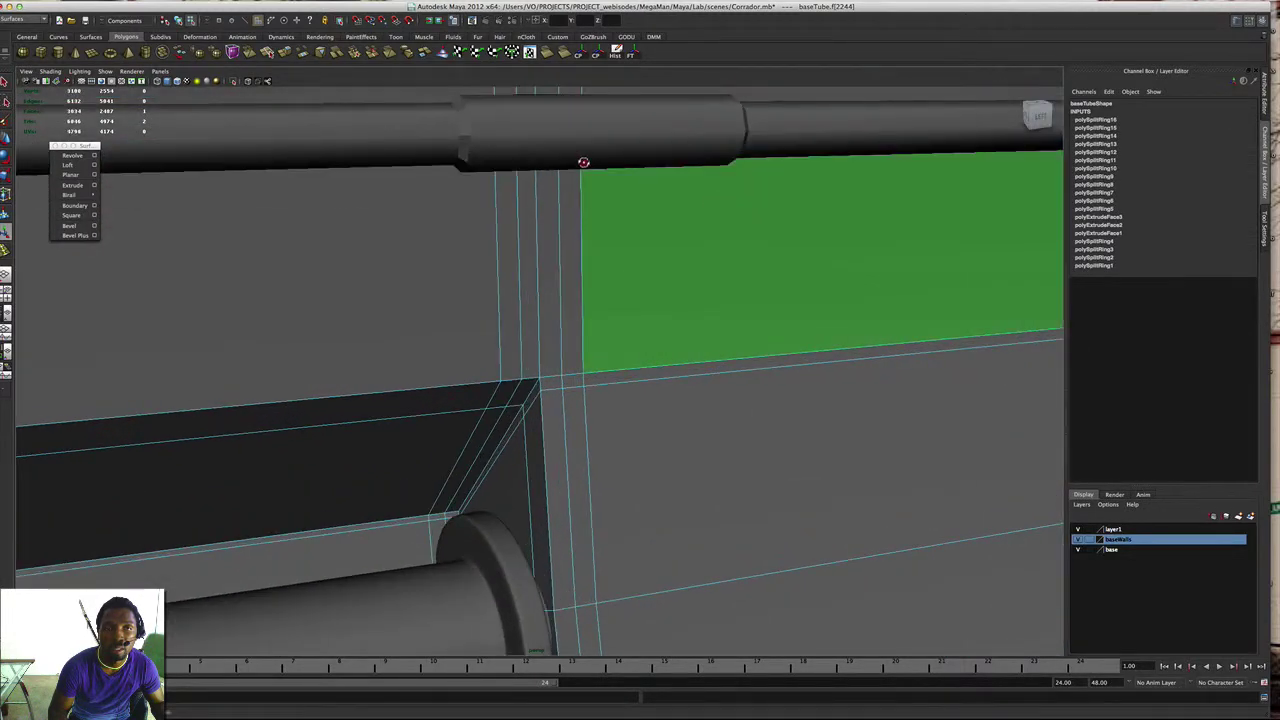
left_click_drag(583, 162, 586, 172, "alt")
middle_click_drag(586, 172, 603, 280, "alt")
left_click(600, 276)
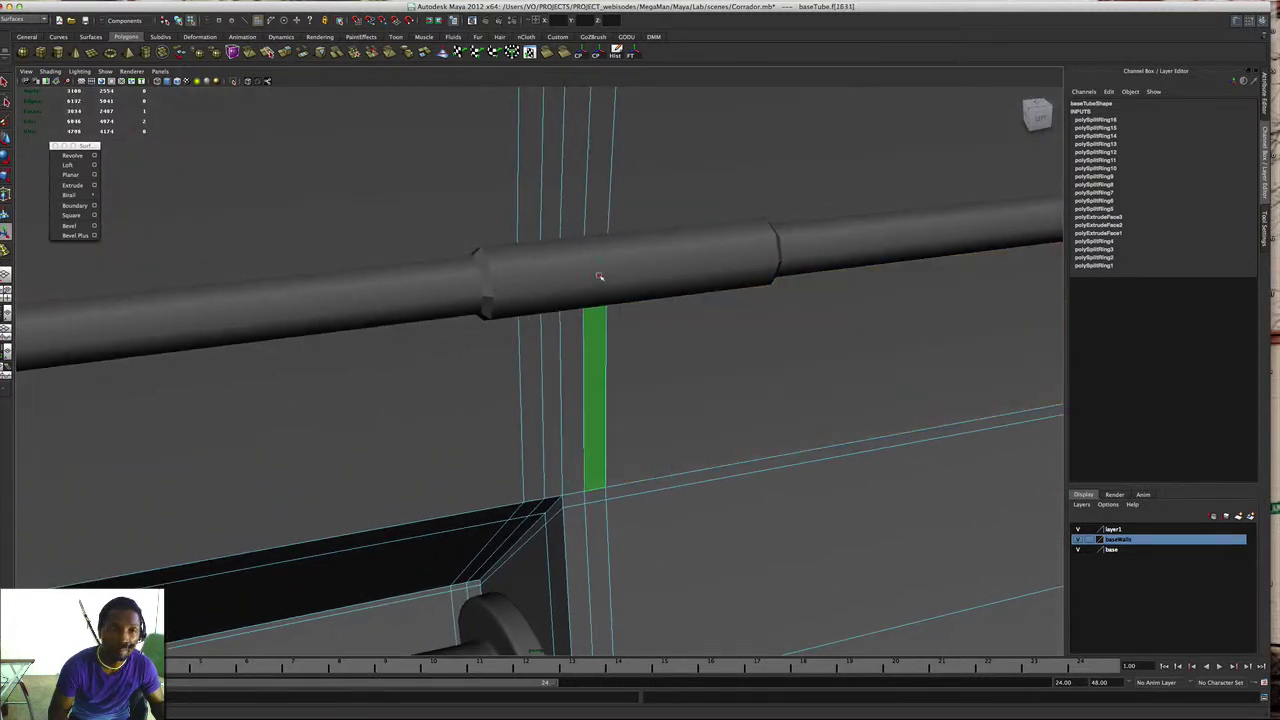
left_click(675, 270)
left_click(686, 250)
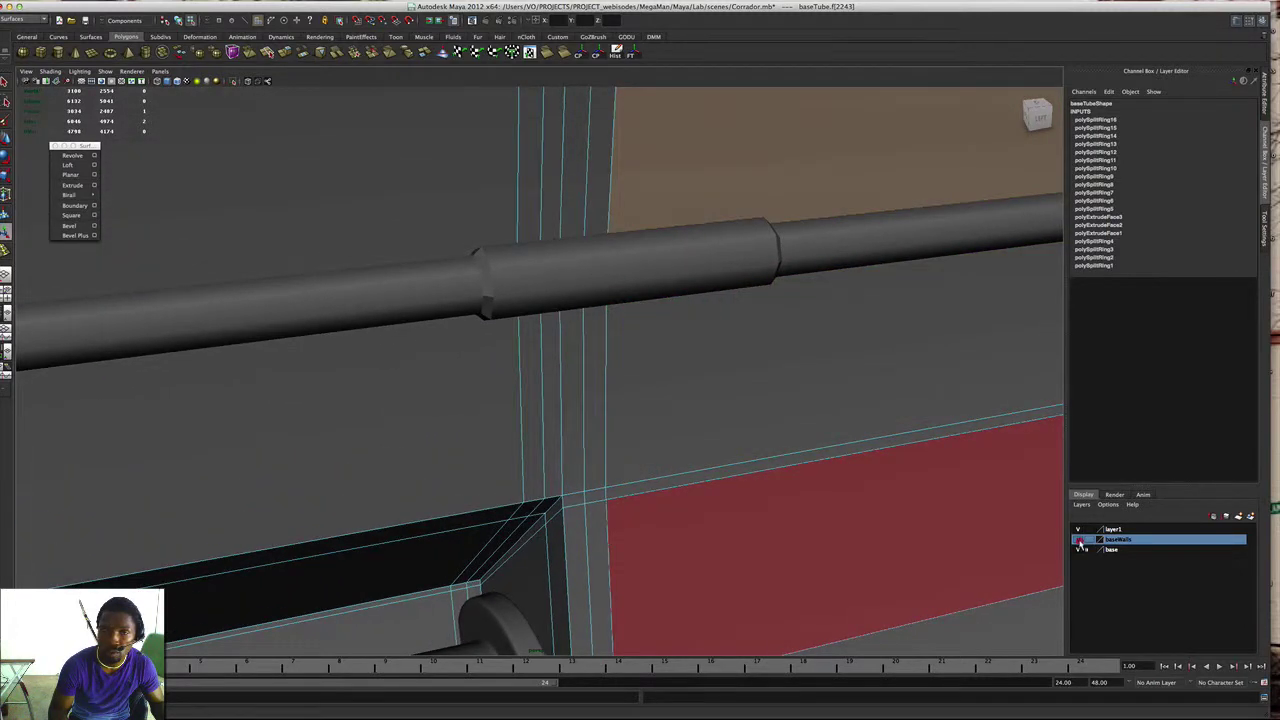
left_click(1078, 540)
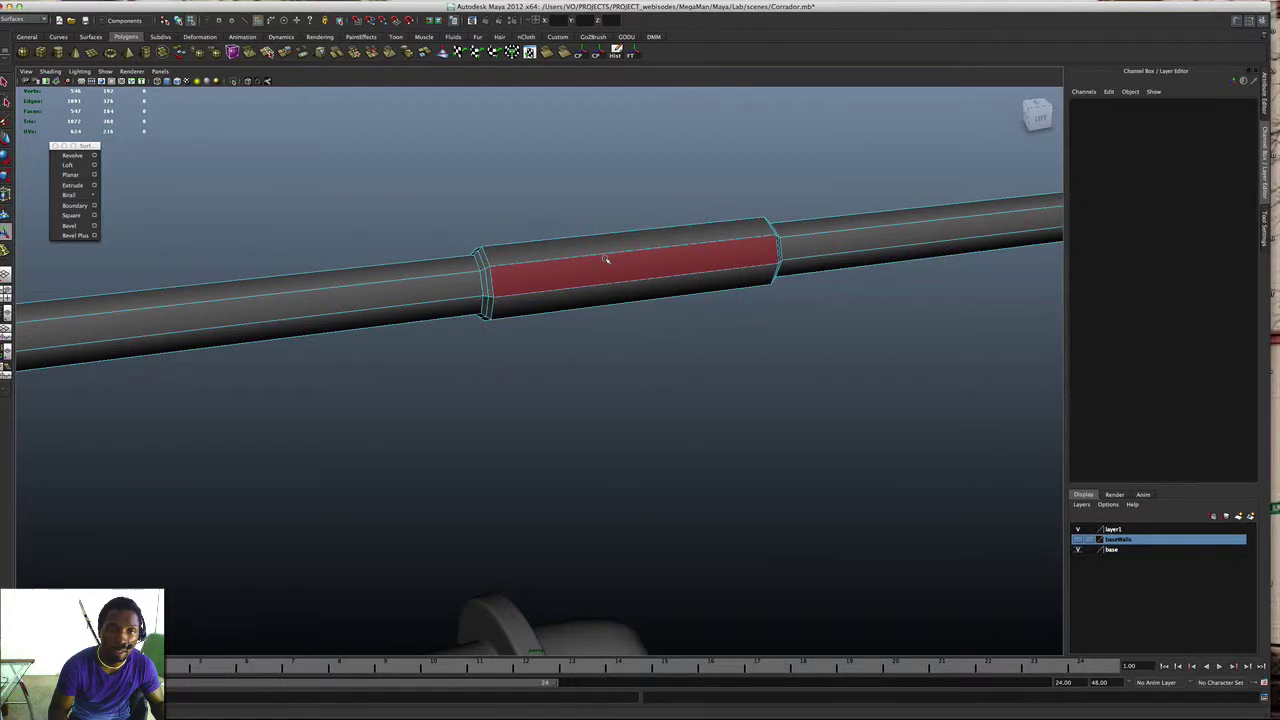
Step: Preview the pipe and its sleeve smoothed, examine the sleeve's ends, and return to the unsmoothed display
key("3")
scroll(620, 340, "down", 5)
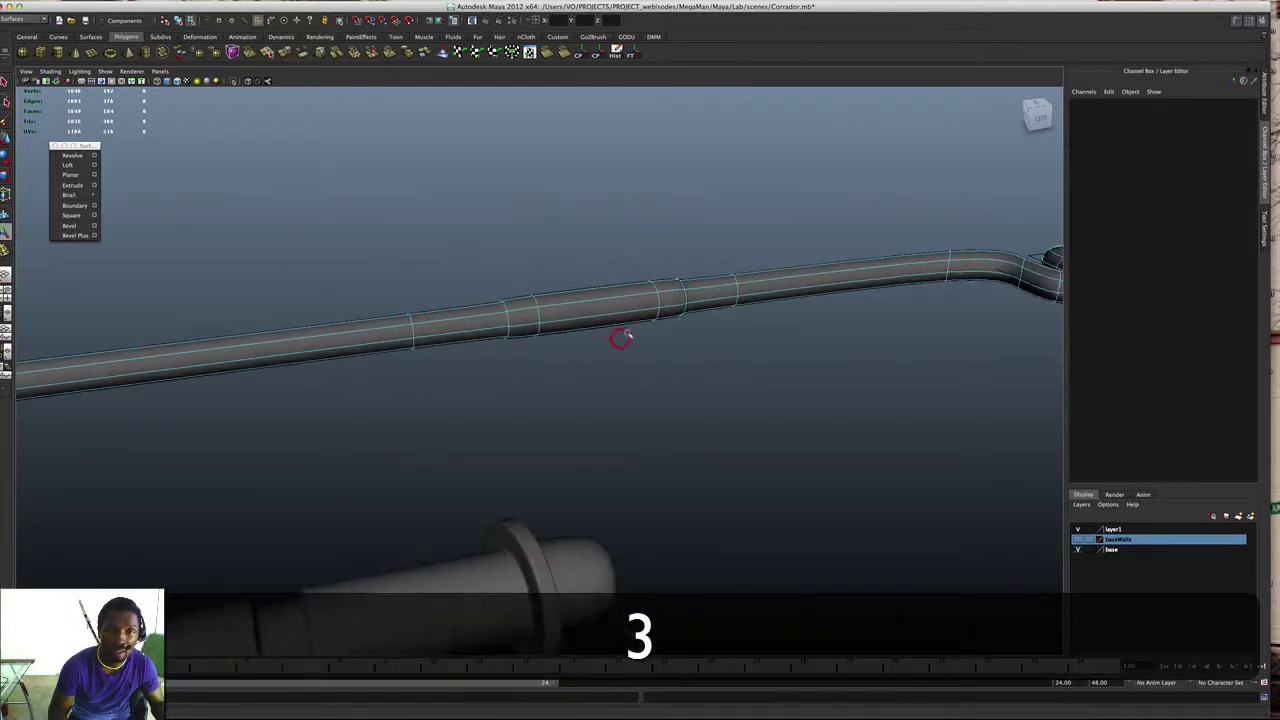
left_click_drag(620, 339, 730, 288, "alt")
scroll(711, 277, "up", 5)
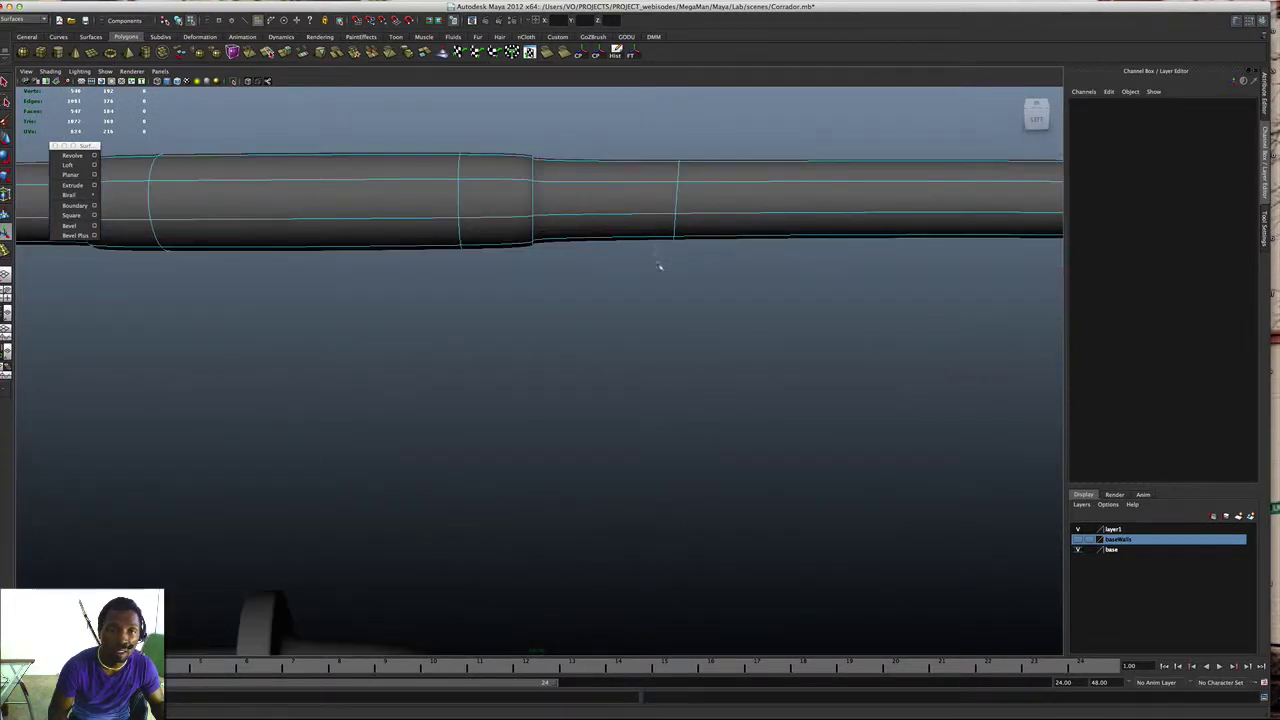
middle_click_drag(659, 266, 691, 329, "alt")
left_click(660, 318)
key("1")
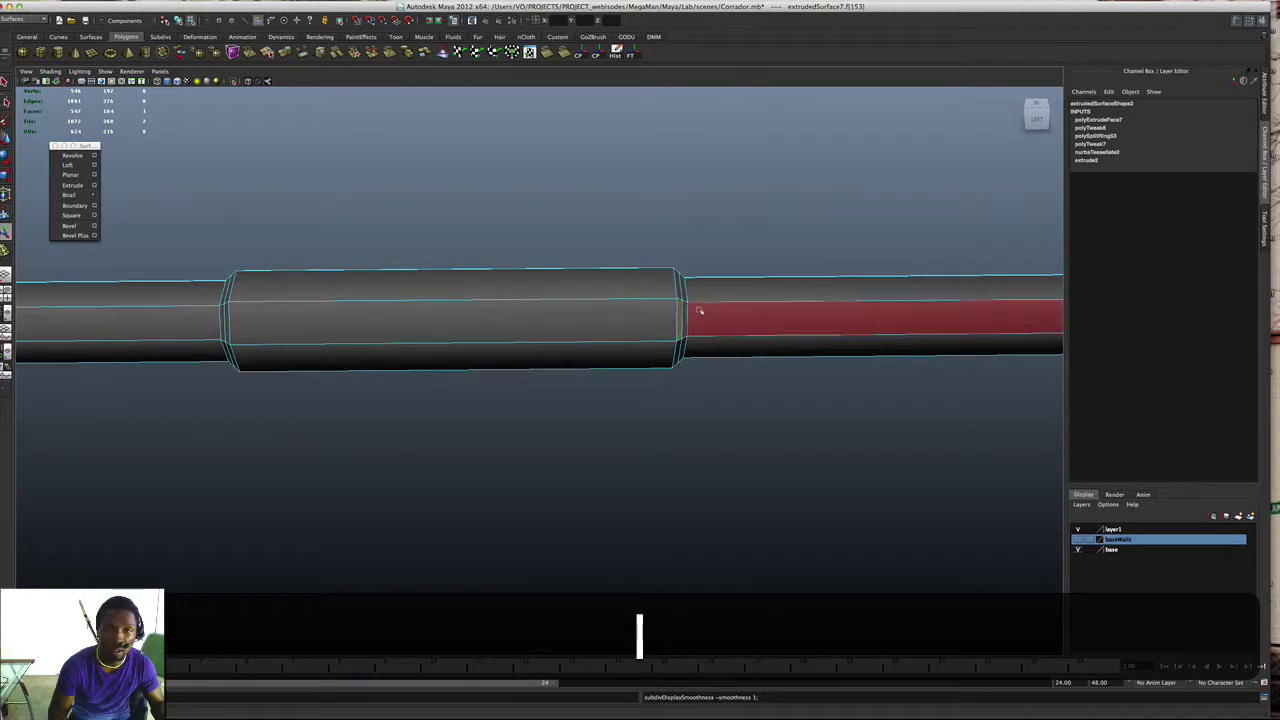
Step: Insert supporting edge loops around the pipe at both ends of the thickened sleeve
left_click_drag(700, 311, 688, 345, "alt")
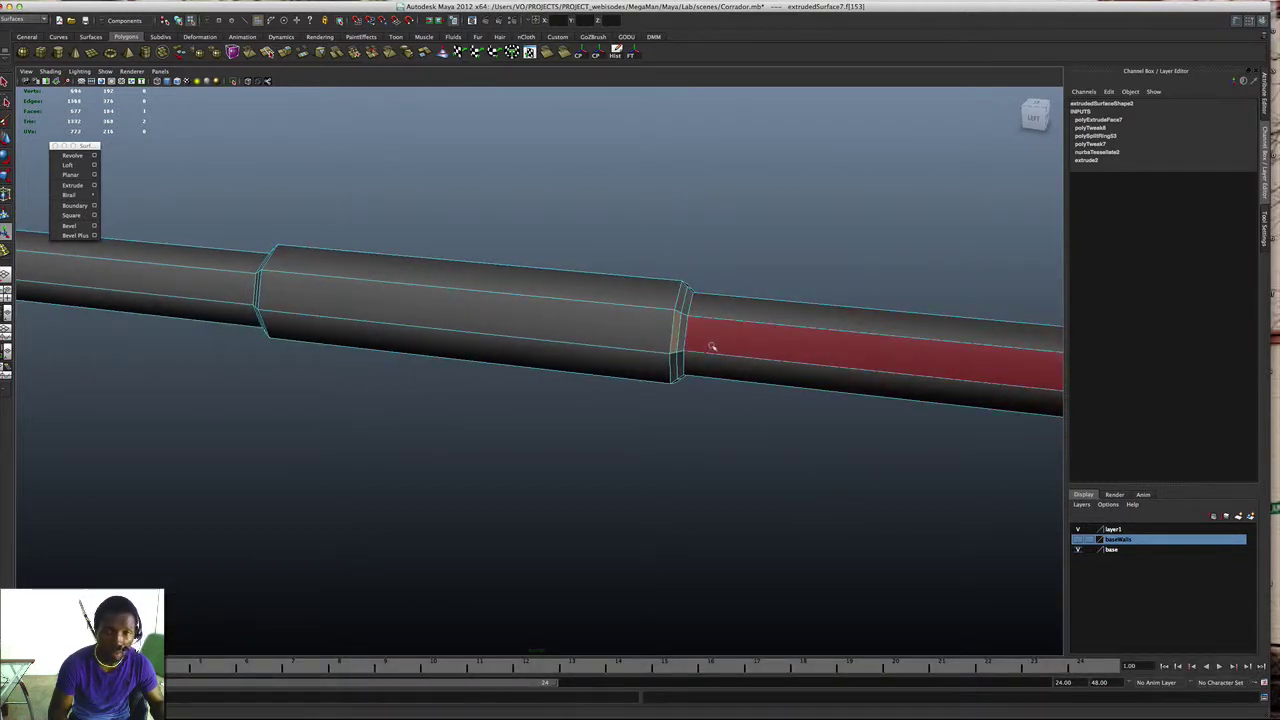
mouse_move(719, 342)
right_mouse_down()
mouse_move(735, 347)
mouse_move(700, 349)
mouse_move(731, 344)
right_mouse_up()
key("F8")
left_click(764, 345)
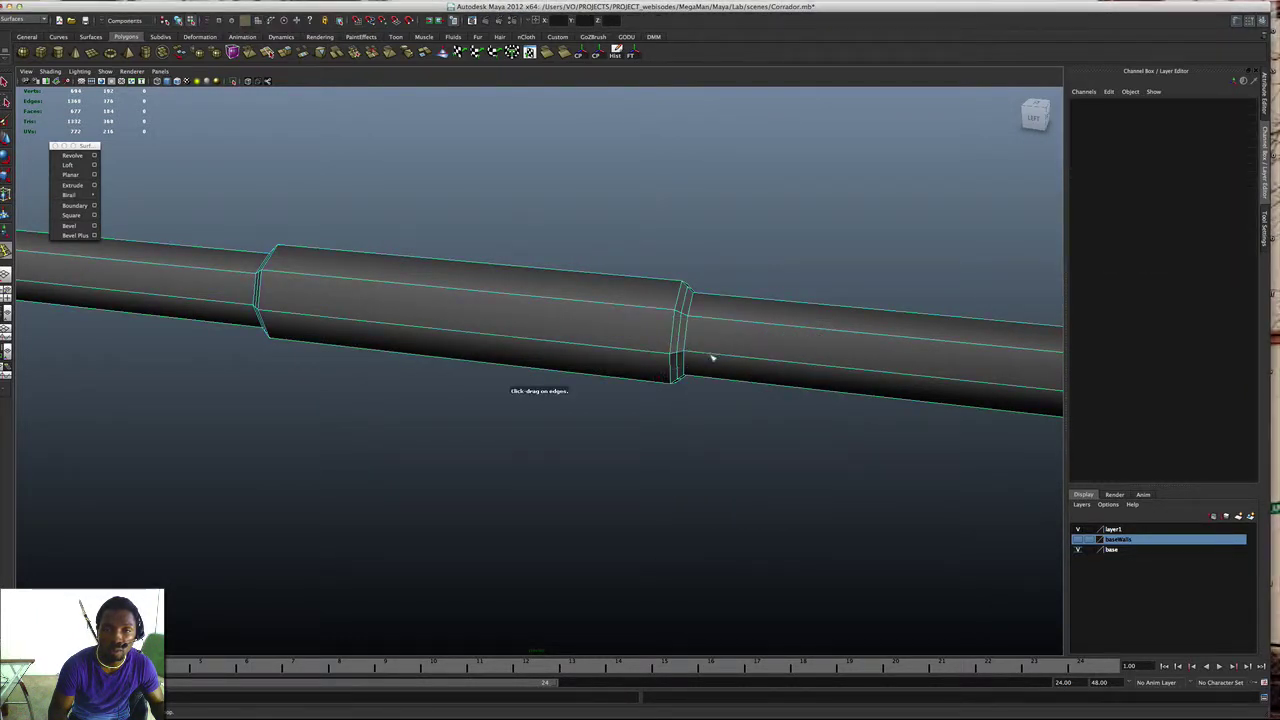
left_click_drag(712, 358, 666, 357)
left_click_drag(534, 317, 353, 333, "alt")
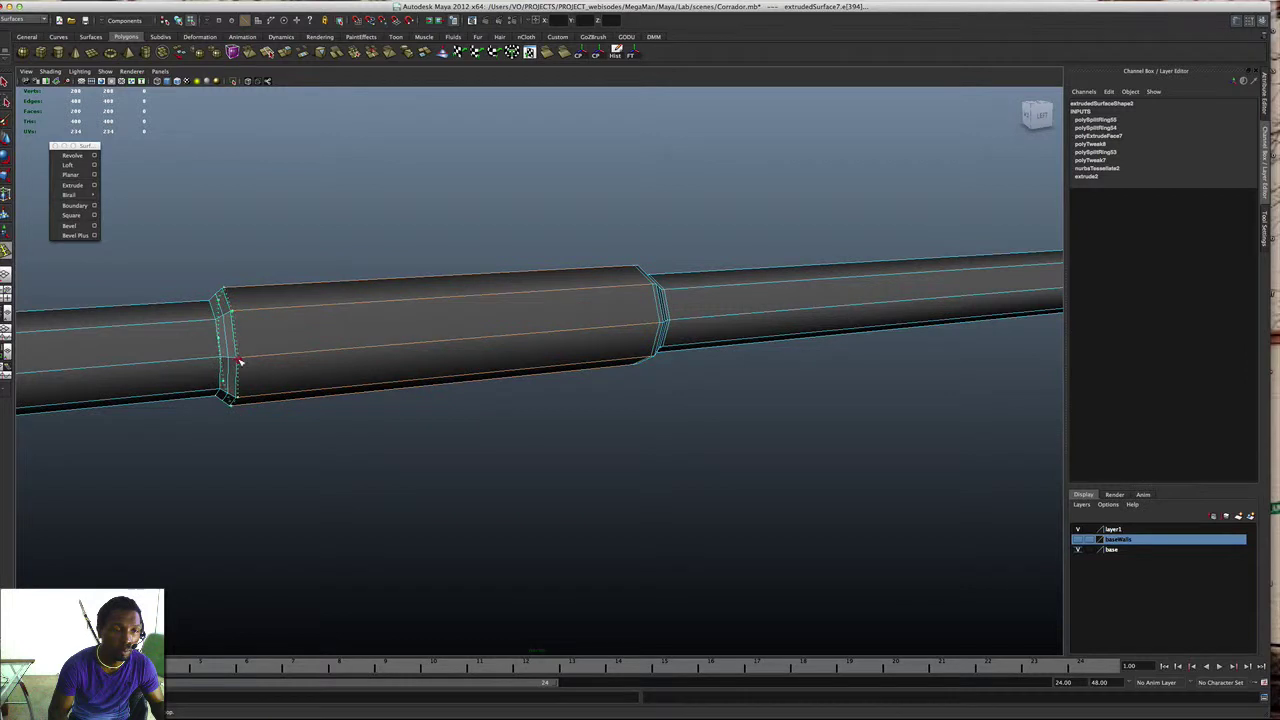
left_click_drag(240, 362, 418, 320)
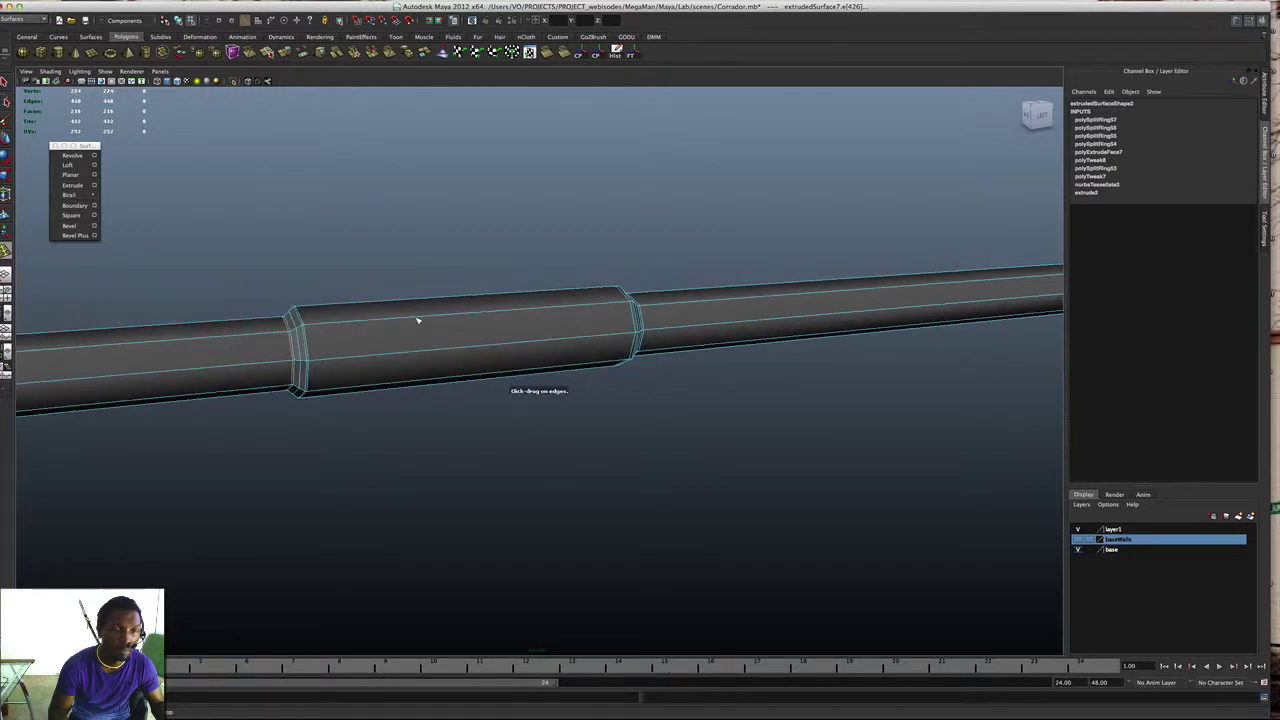
Step: Turn on smooth preview for the pipe and leave the Insert Edge Loop tool
key("3")
left_click(592, 262)
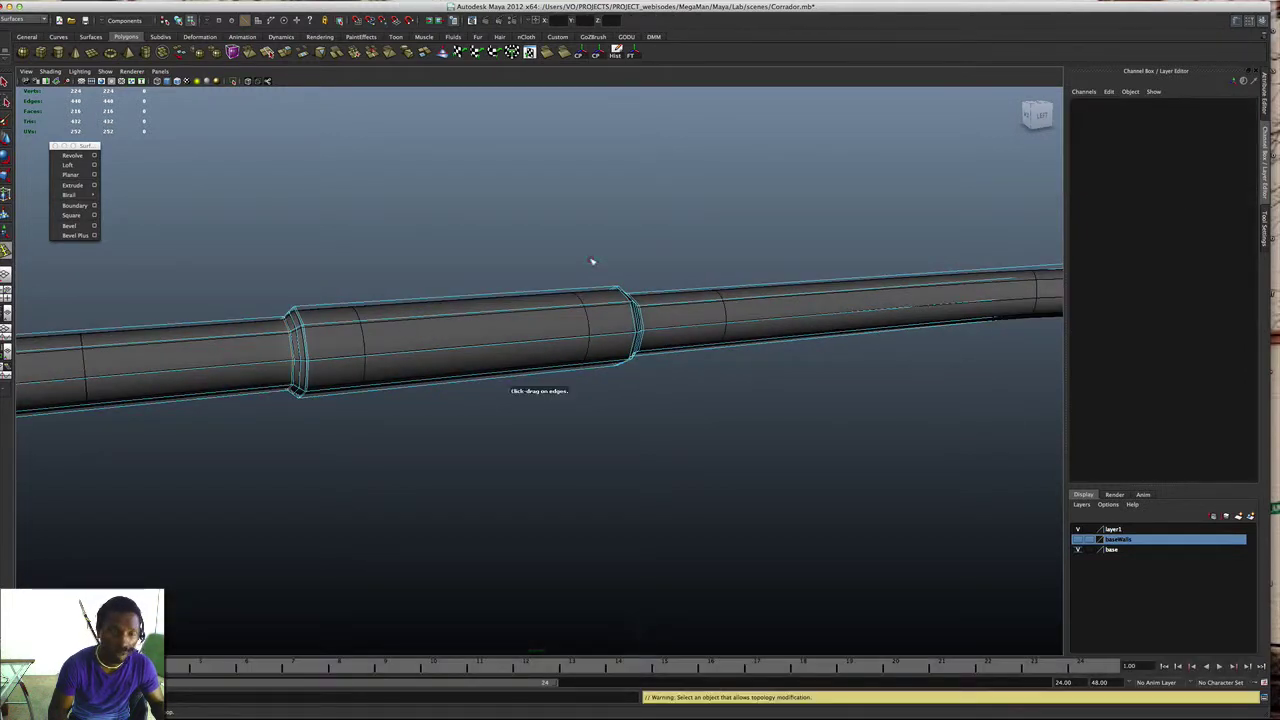
key("w")
left_click_drag(754, 229, 704, 228, "alt")
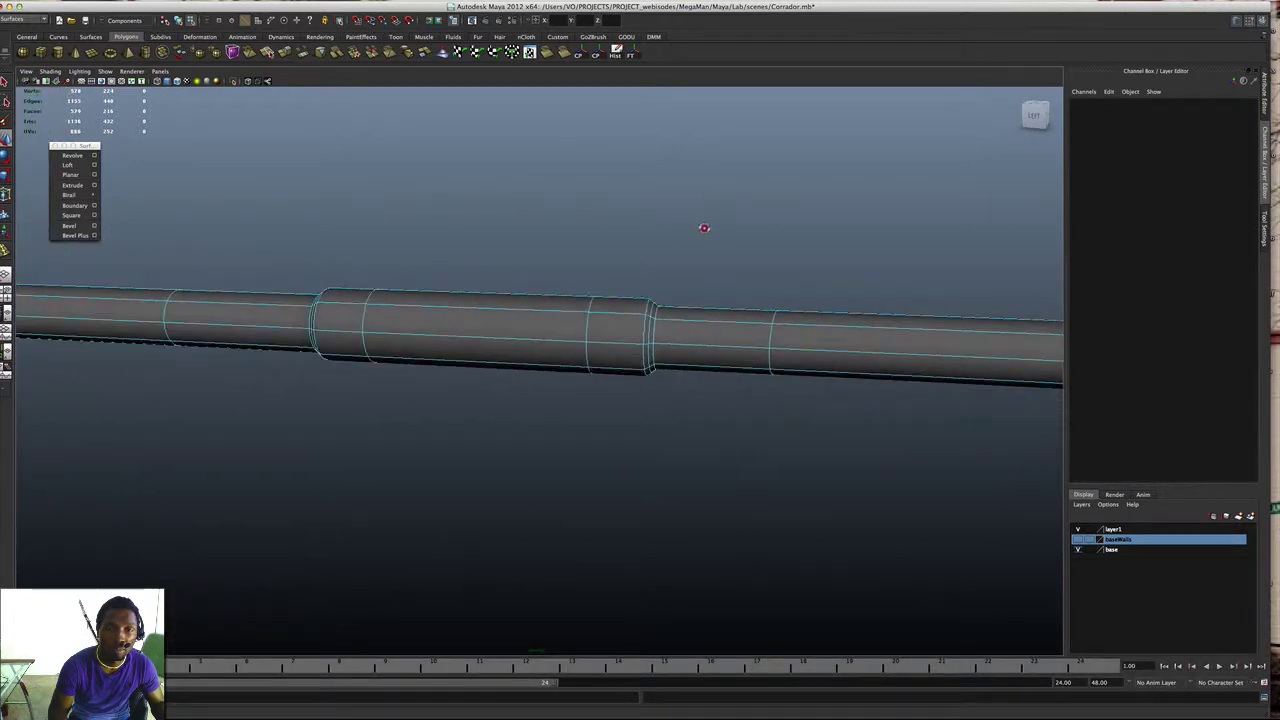
Step: Select the edge loops at both ends of the sleeve and scale them slightly along the pipe's length
double_click(644, 318)
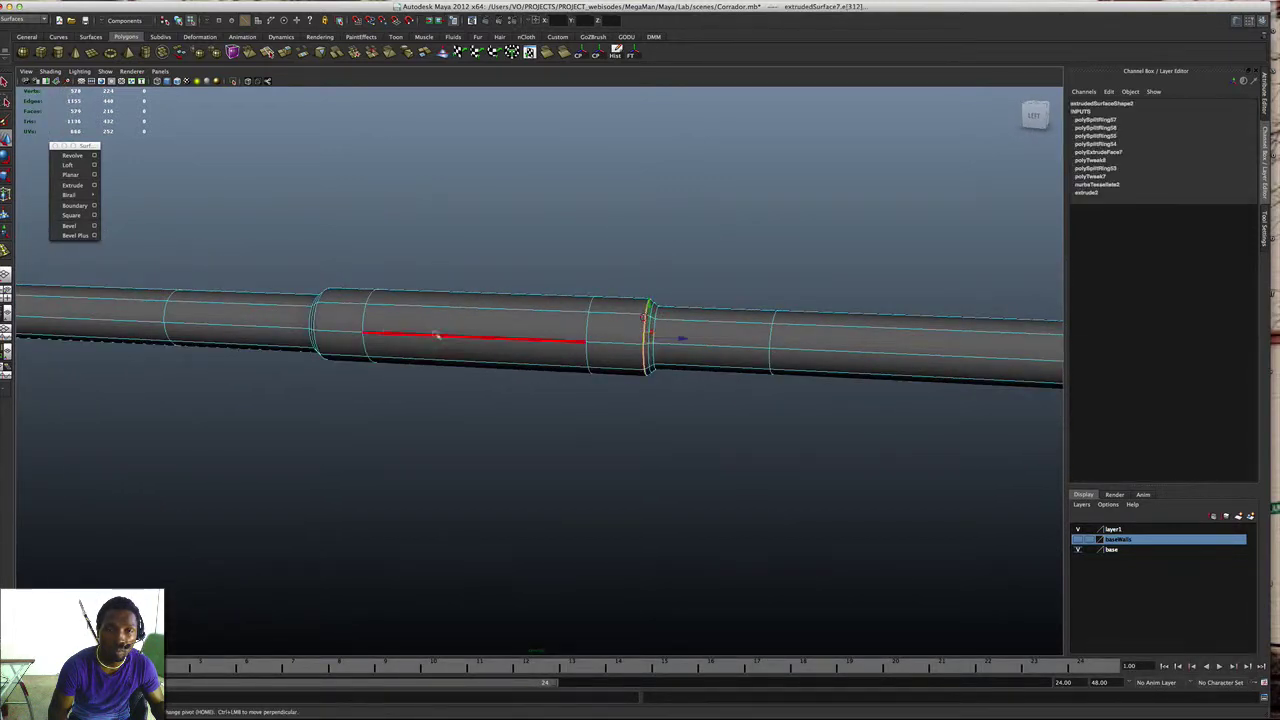
double_click(314, 318, "shift")
key("r")
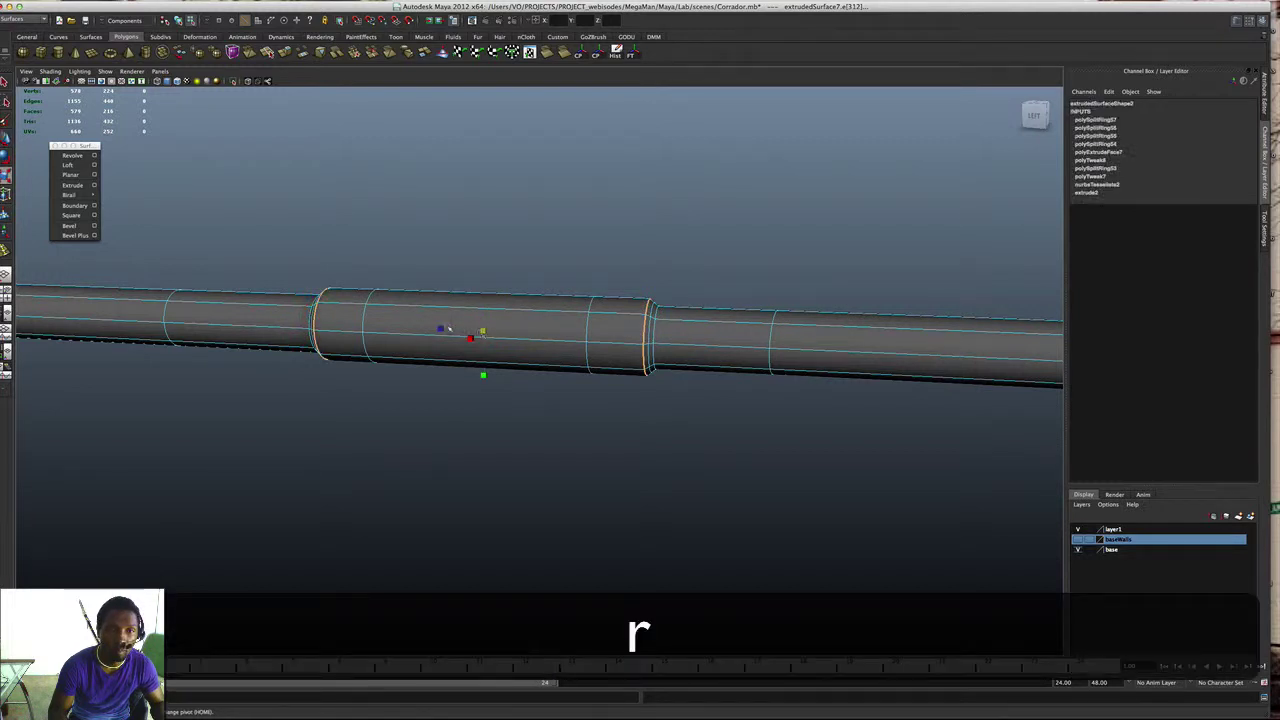
left_click_drag(441, 329, 441, 331)
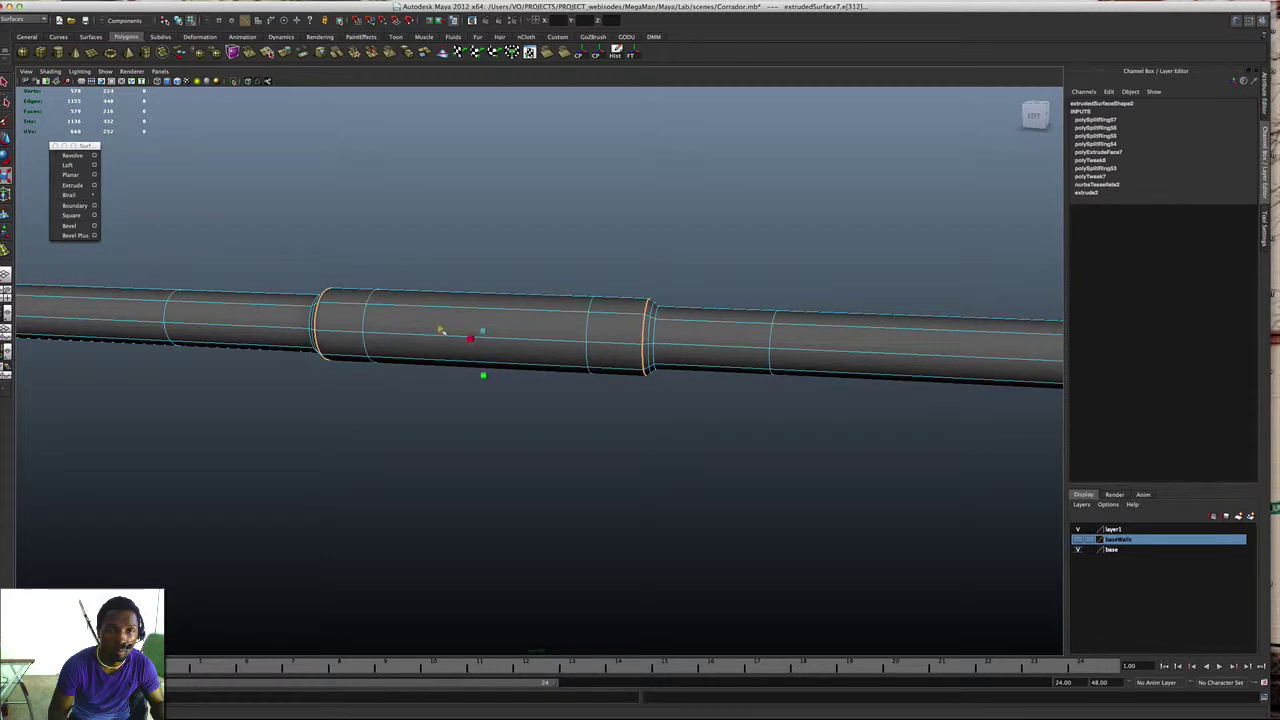
left_click(739, 261)
scroll(838, 270, "down", 3)
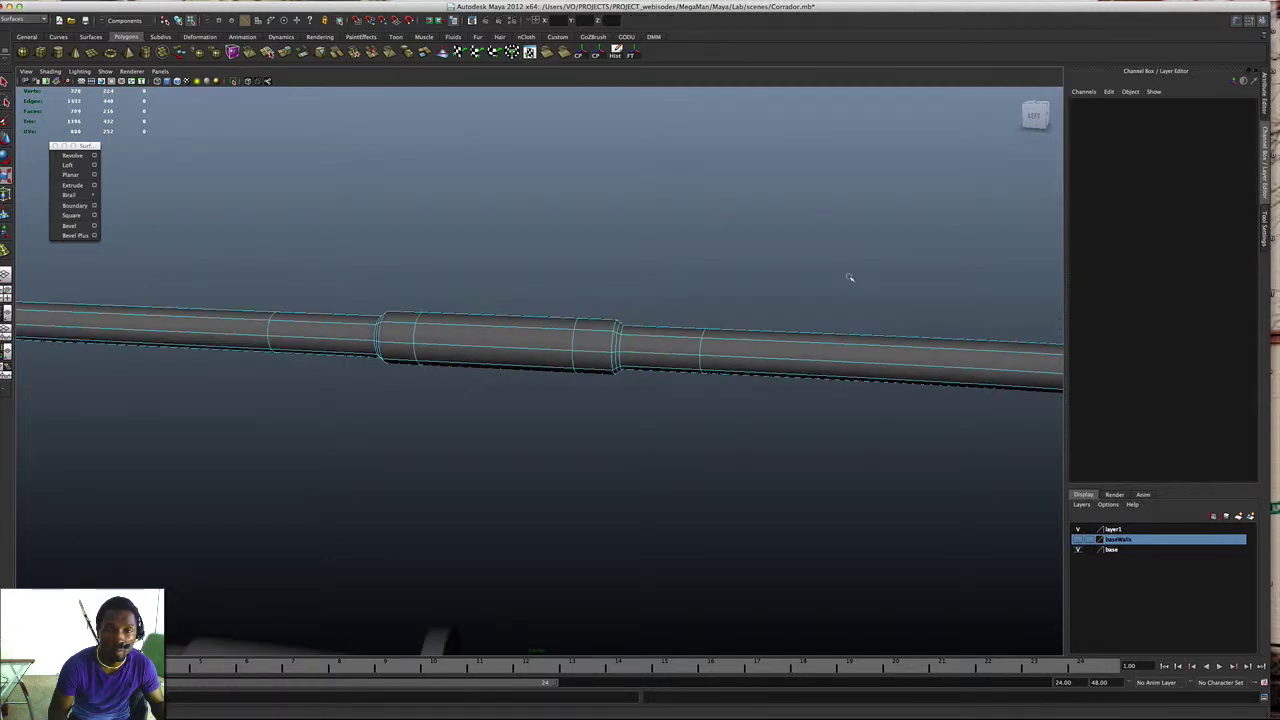
Step: Leave component mode, select the notched pipe and return it to unsmoothed display
left_click_drag(849, 278, 609, 323, "alt")
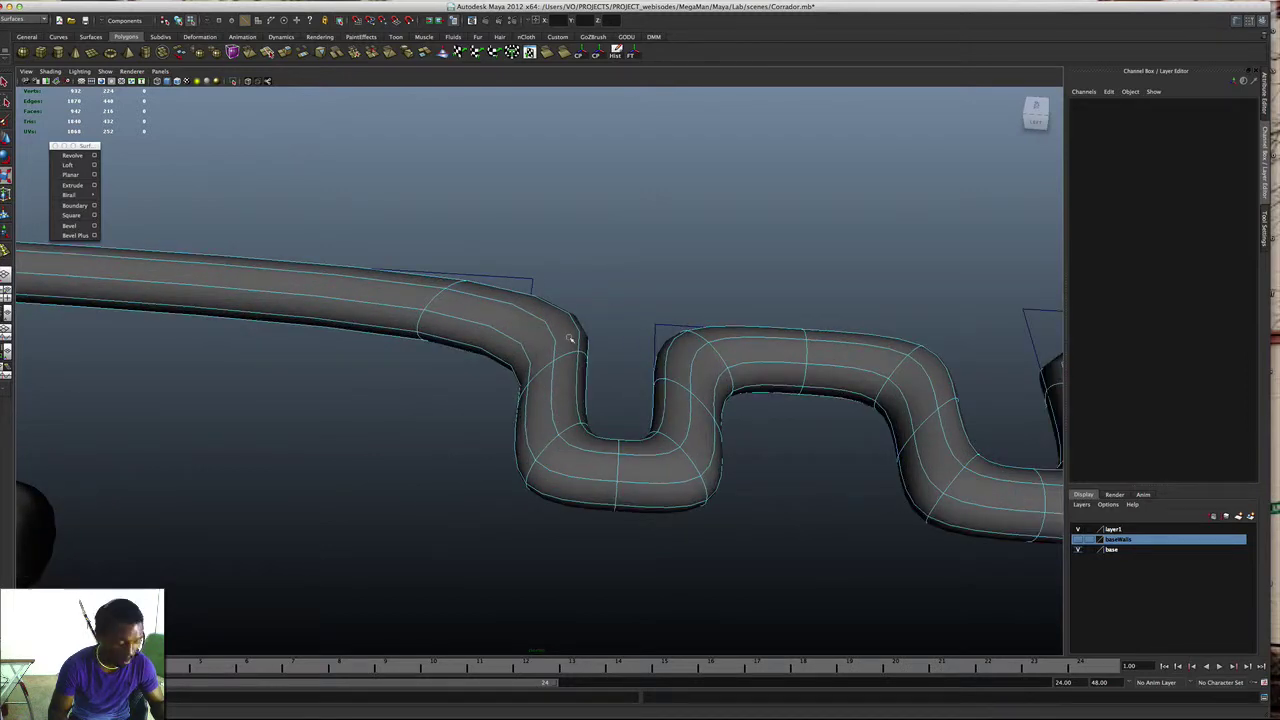
key("w")
left_click(550, 345)
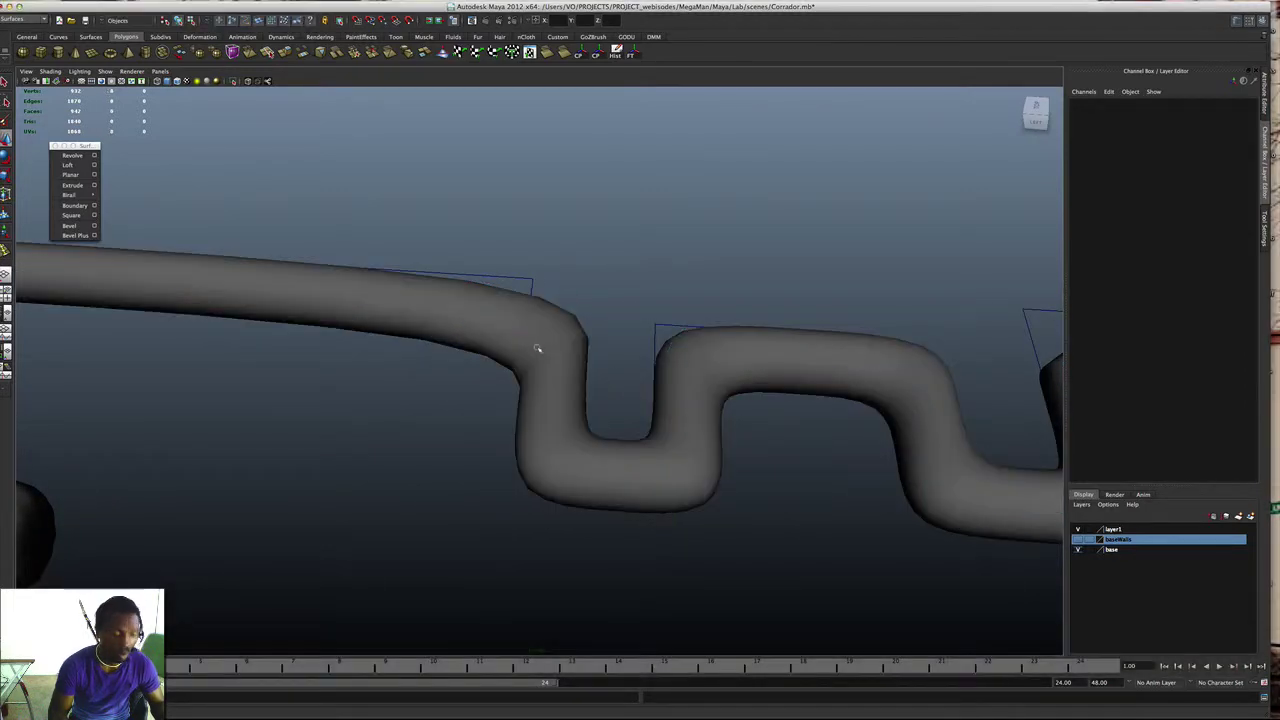
left_click(546, 346)
key("1")
left_click(654, 268)
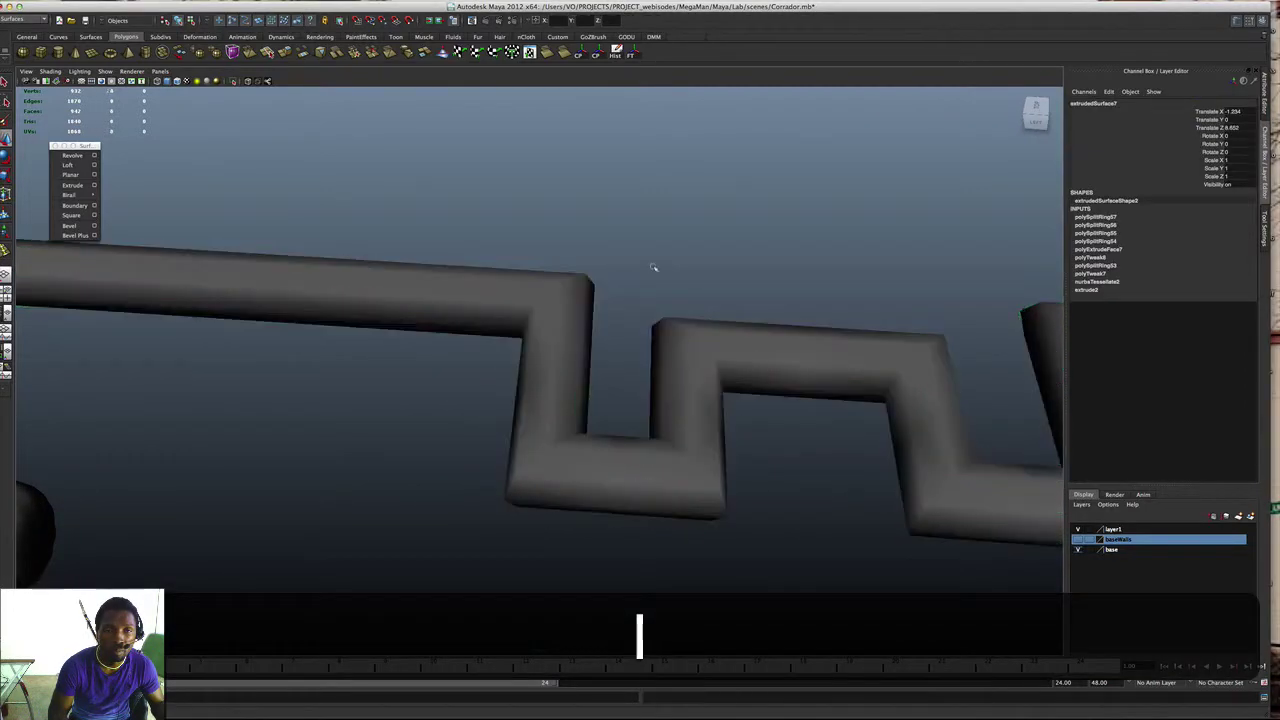
left_click(545, 318)
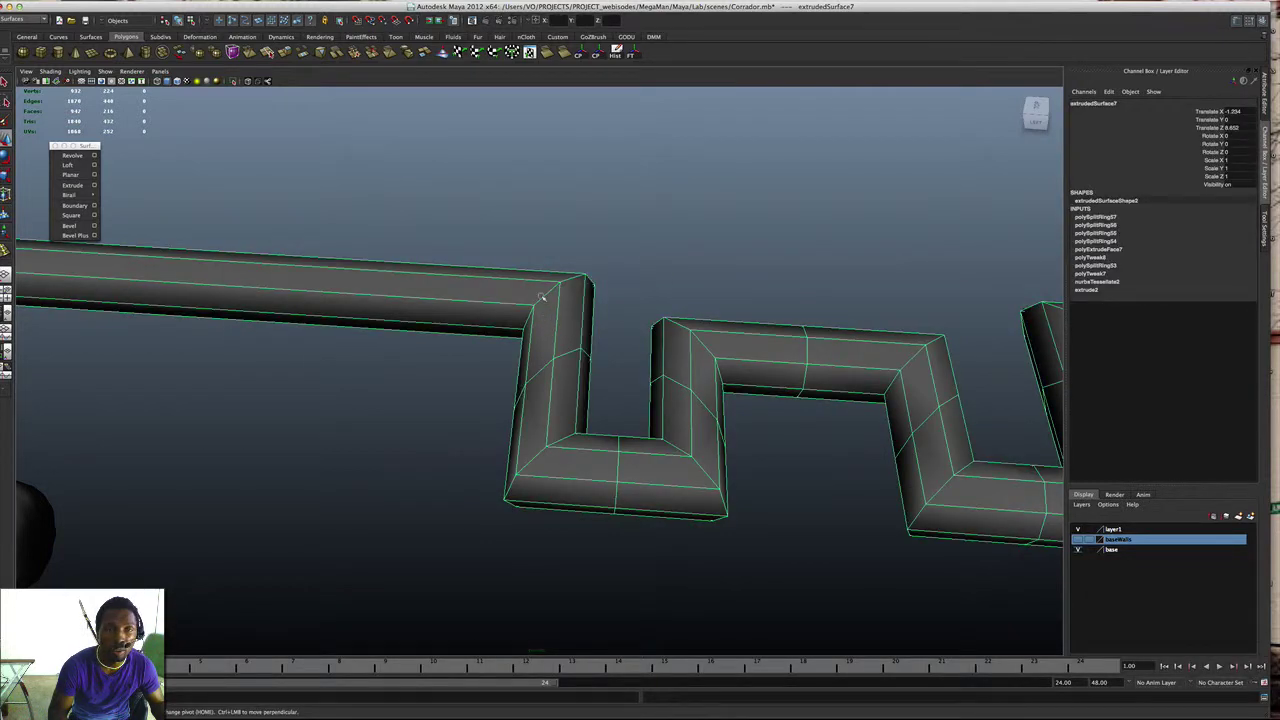
Step: Select the edge loops at all the corners of the pipe's notches and bevel them
mouse_move(540, 297)
right_mouse_down()
mouse_move(543, 314)
mouse_move(542, 272)
right_mouse_up()
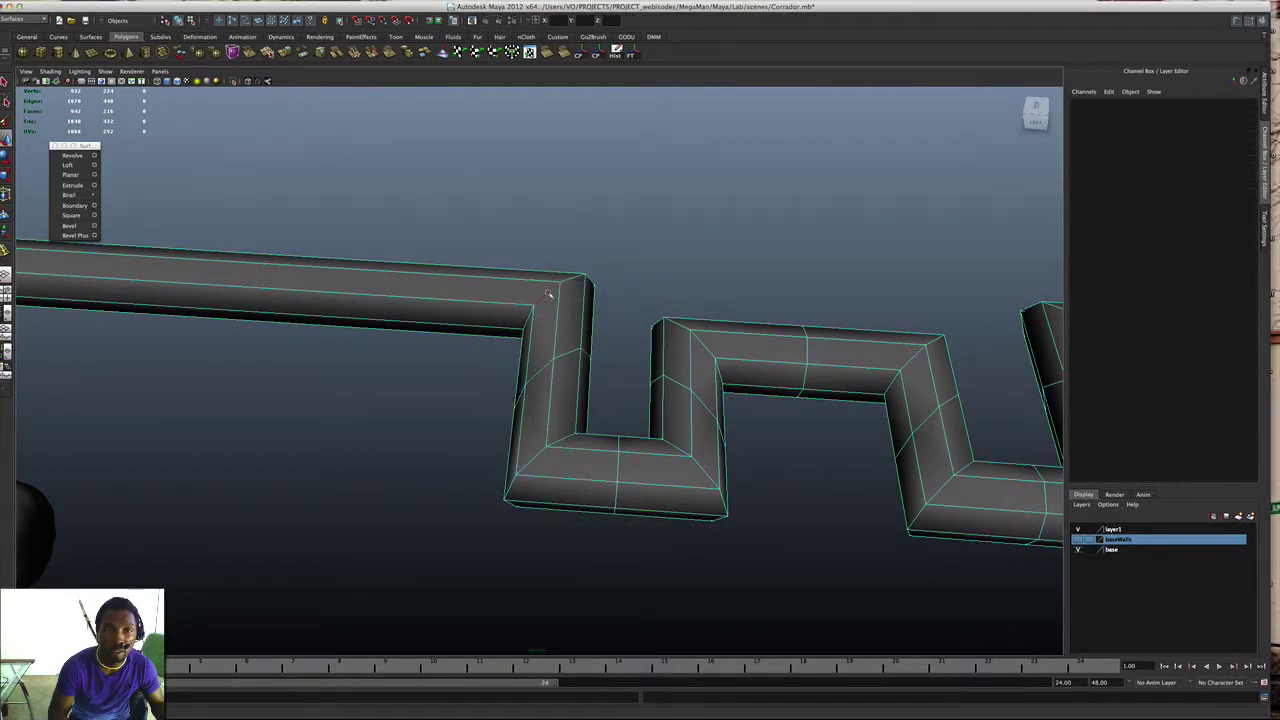
left_click(686, 330)
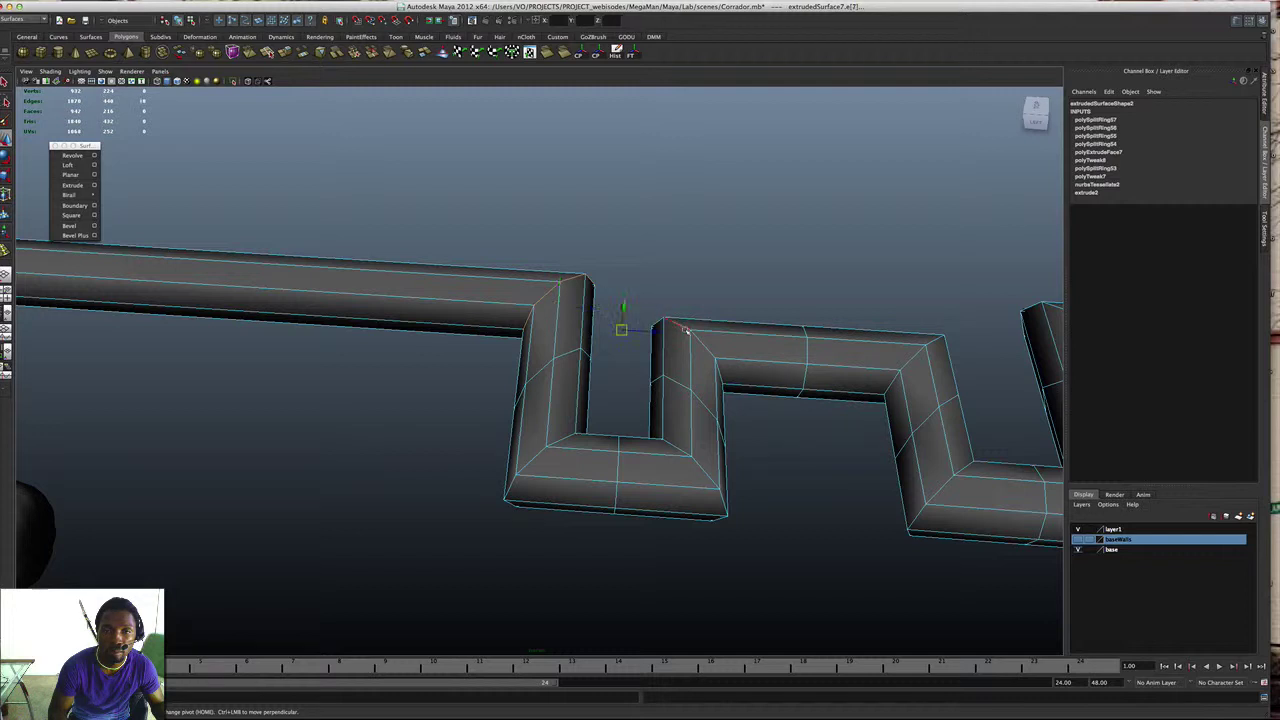
left_click(917, 355, "shift")
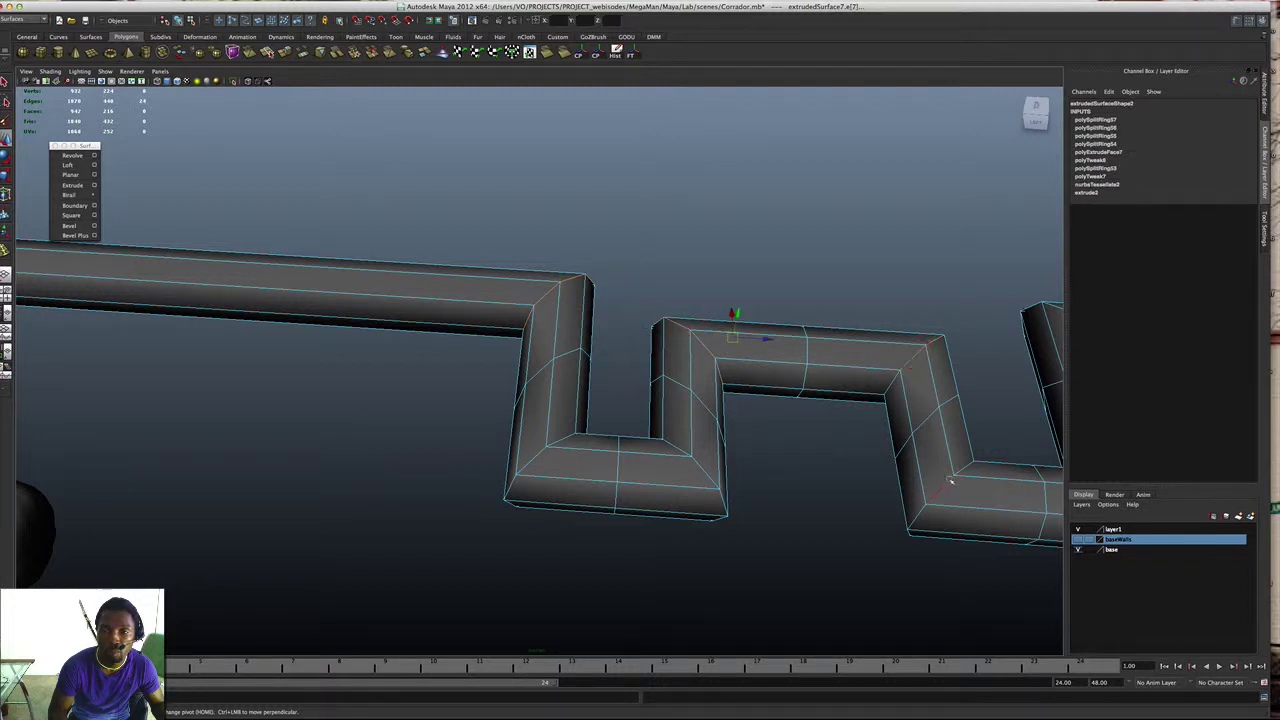
left_click(949, 481, "shift")
middle_click_drag(963, 420, 816, 460, "alt")
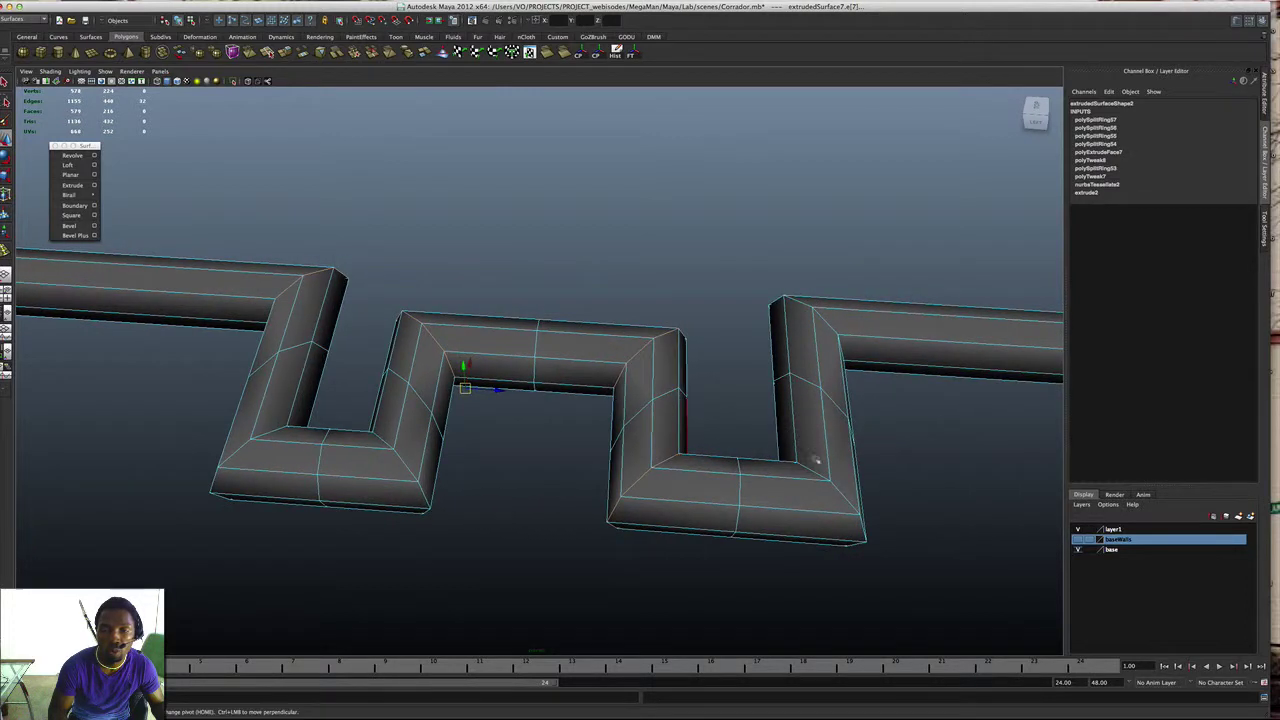
left_click(835, 490, "shift")
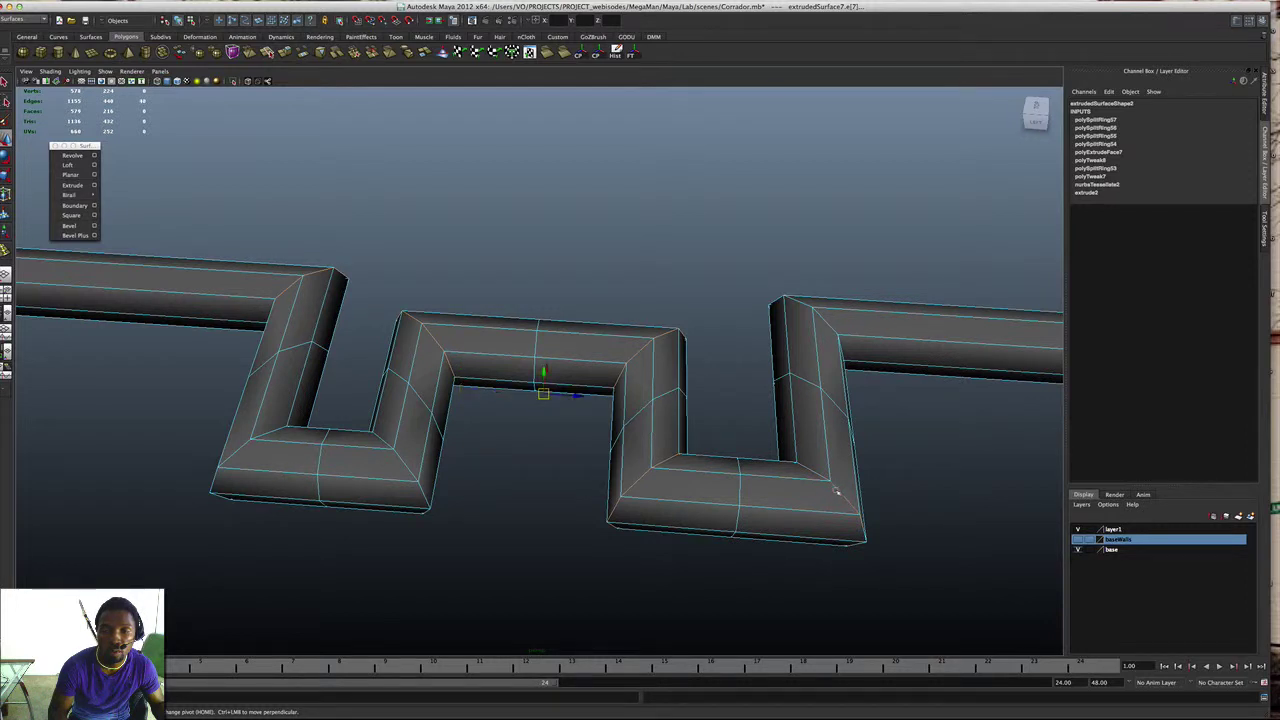
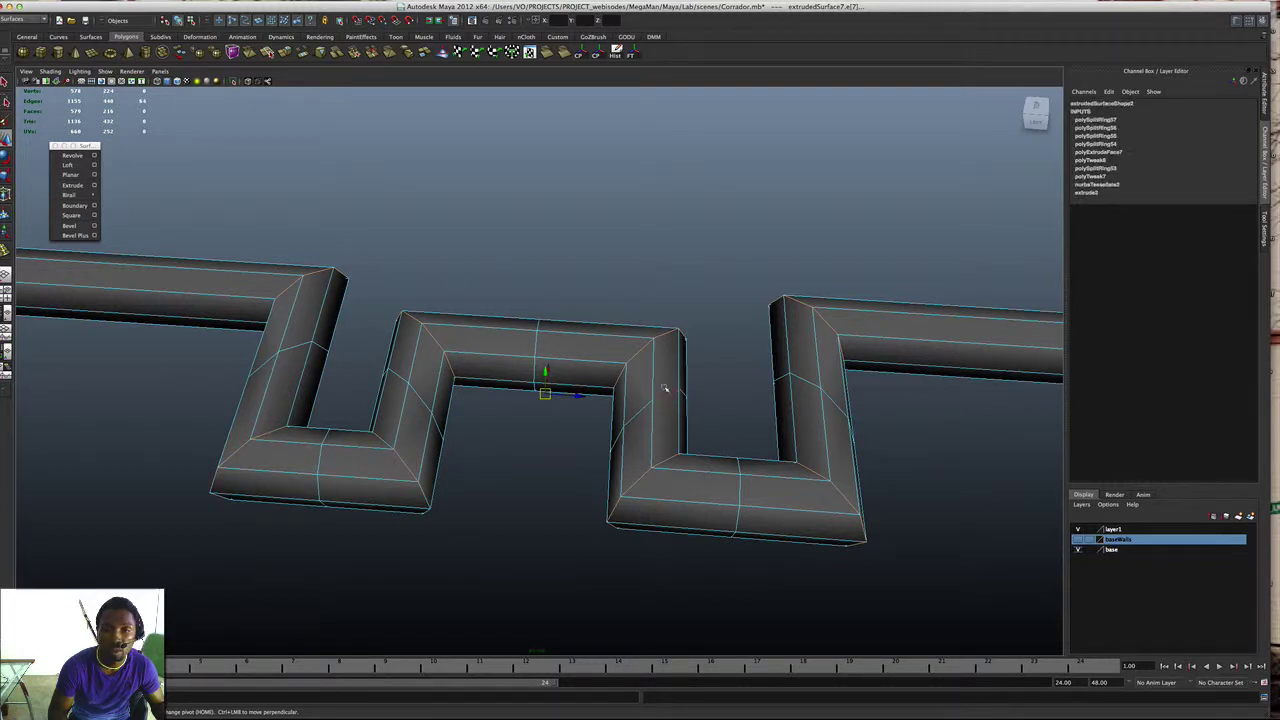
right_click(645, 354, "shift")
right_click_drag(643, 352, 676, 347, "shift")
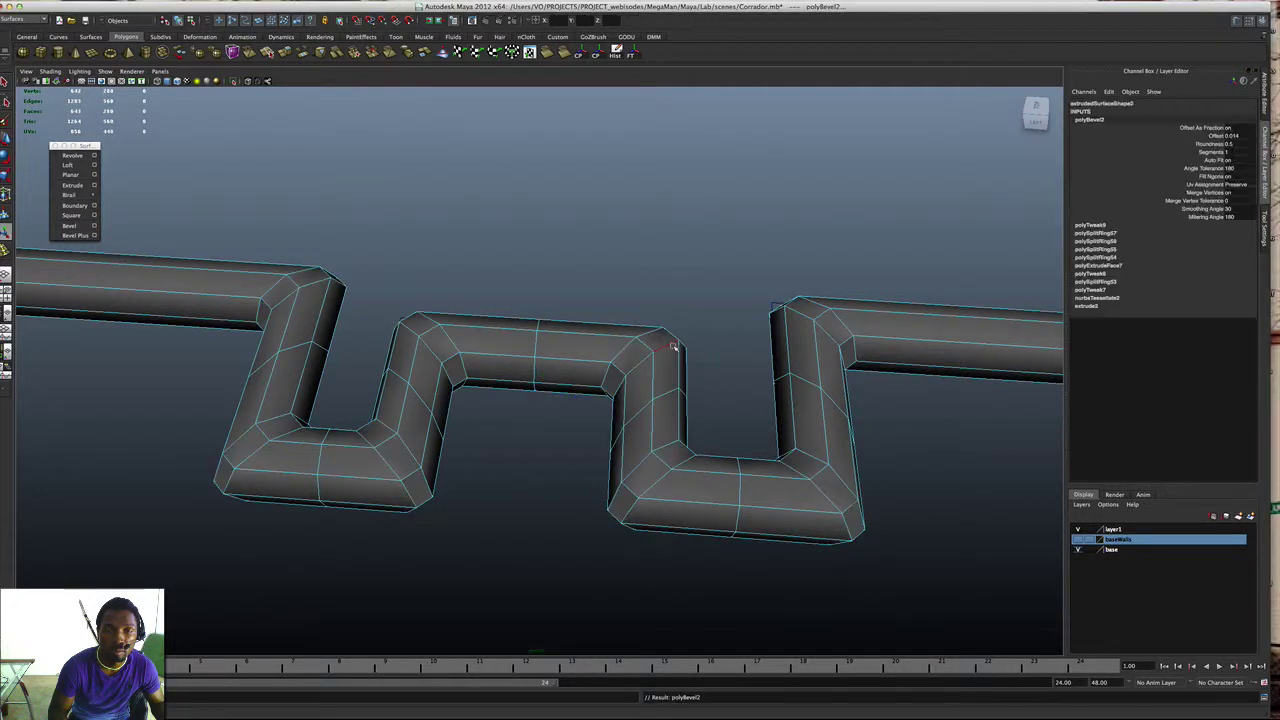
Step: Preview the bevelled pipe smoothed and examine its notch corners
left_click_drag(512, 338, 543, 294, "alt")
key("3")
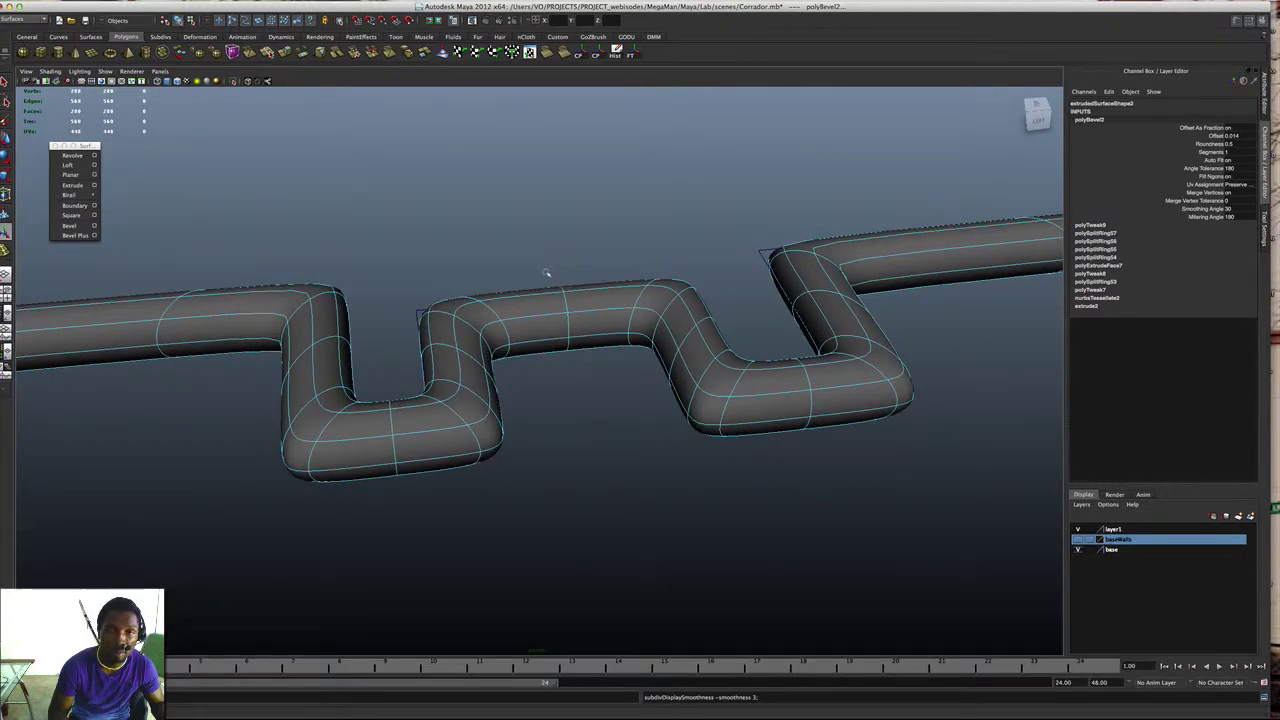
left_click_drag(546, 272, 537, 277, "alt")
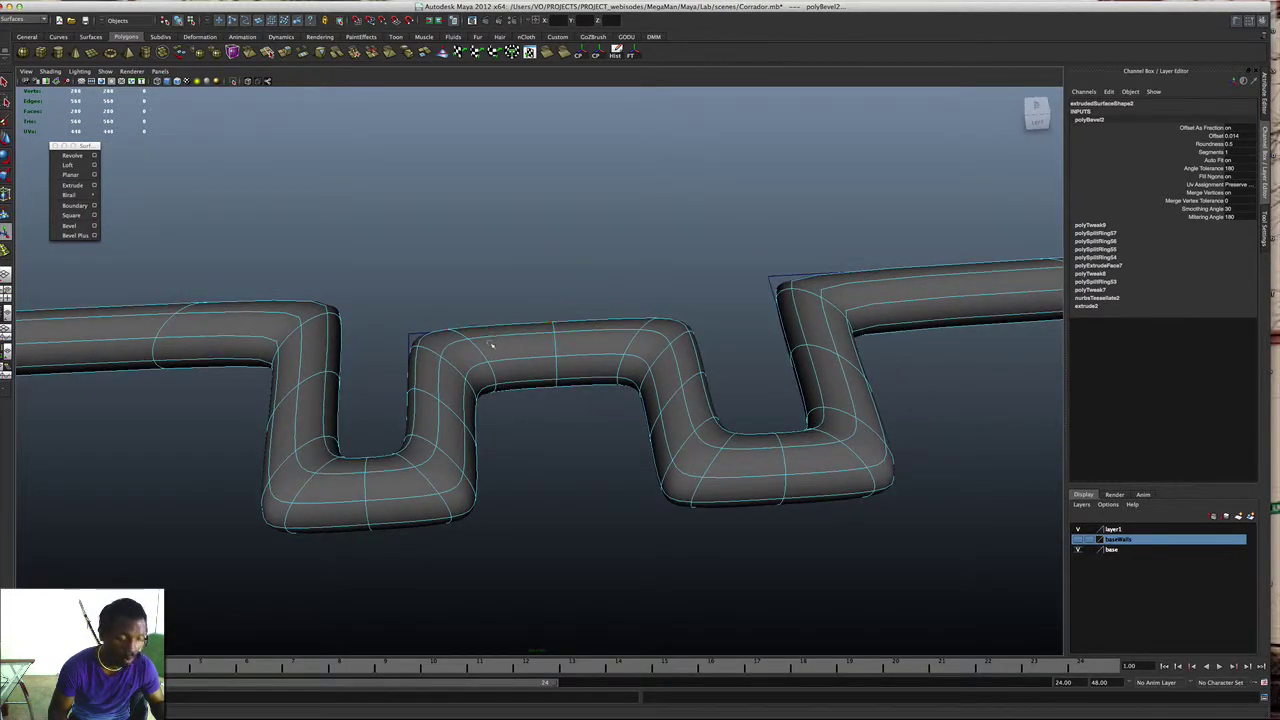
Step: Return the pipe to unsmoothed display and insert supporting edge loops at the near upper corner of the section between the notches
mouse_move(505, 352)
right_mouse_down()
mouse_move(545, 338)
mouse_move(486, 349)
right_mouse_up()
key("1")
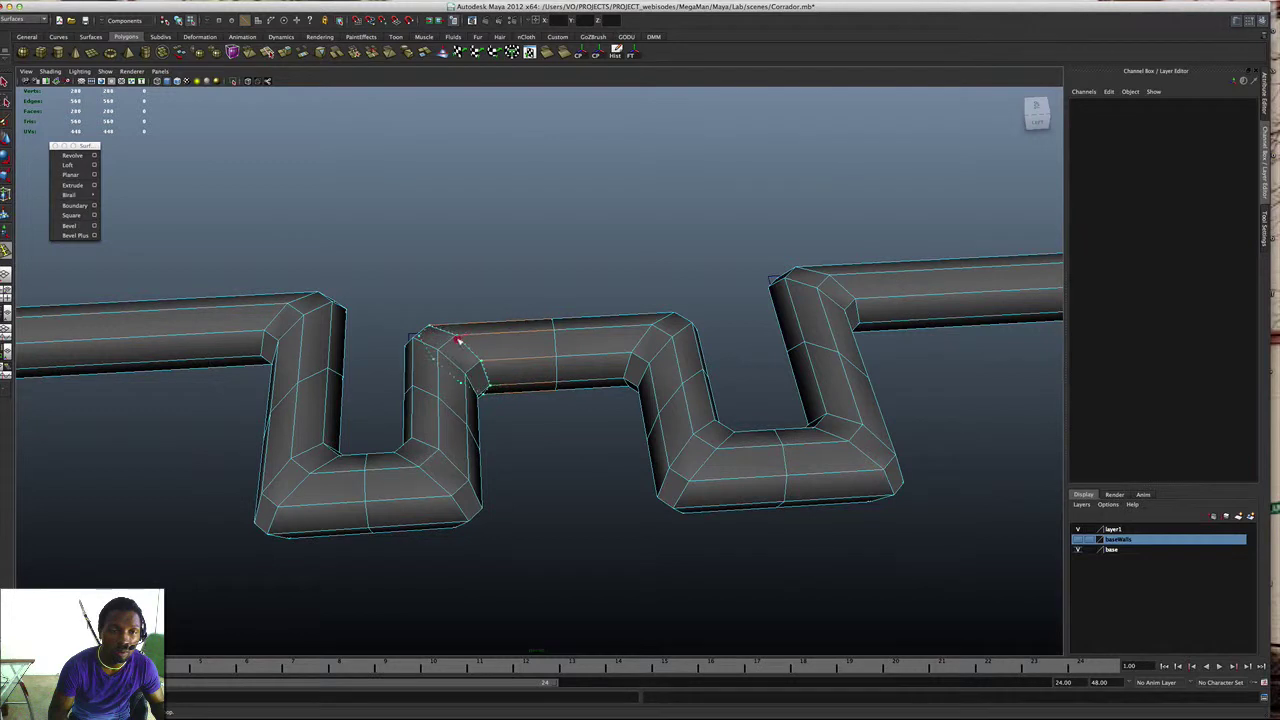
left_click(462, 338)
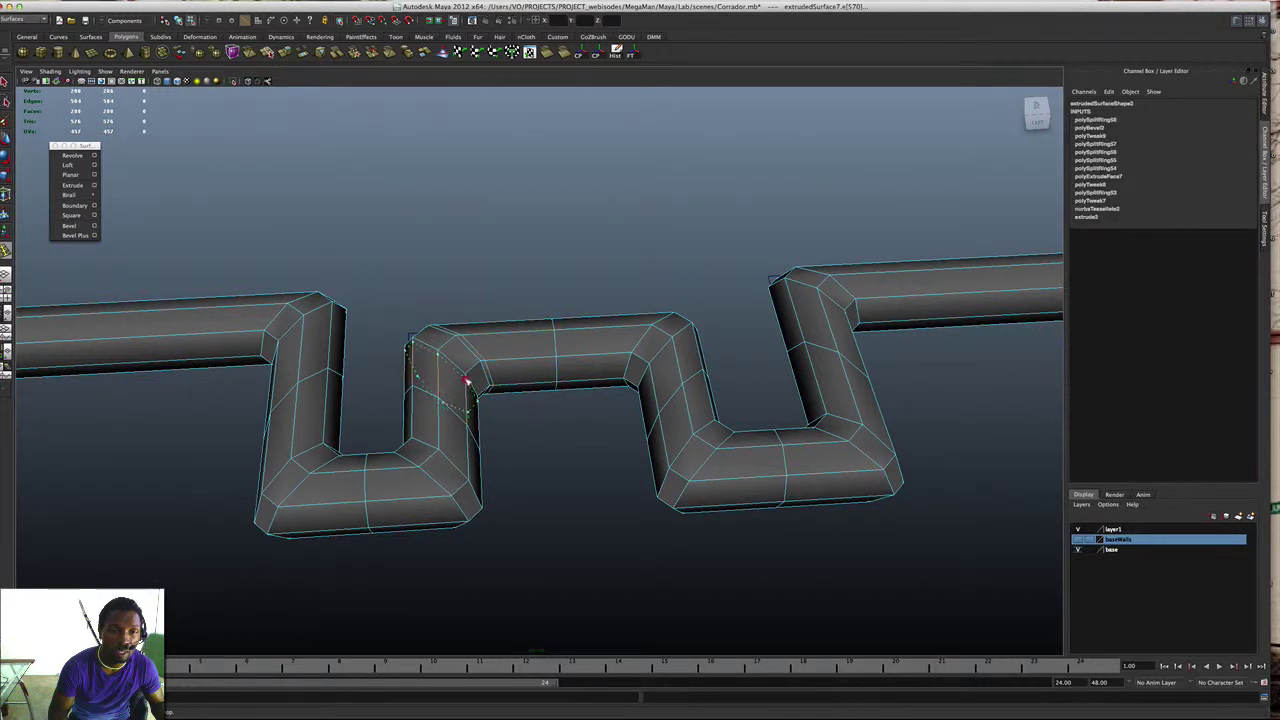
left_click(470, 372)
left_click(474, 370)
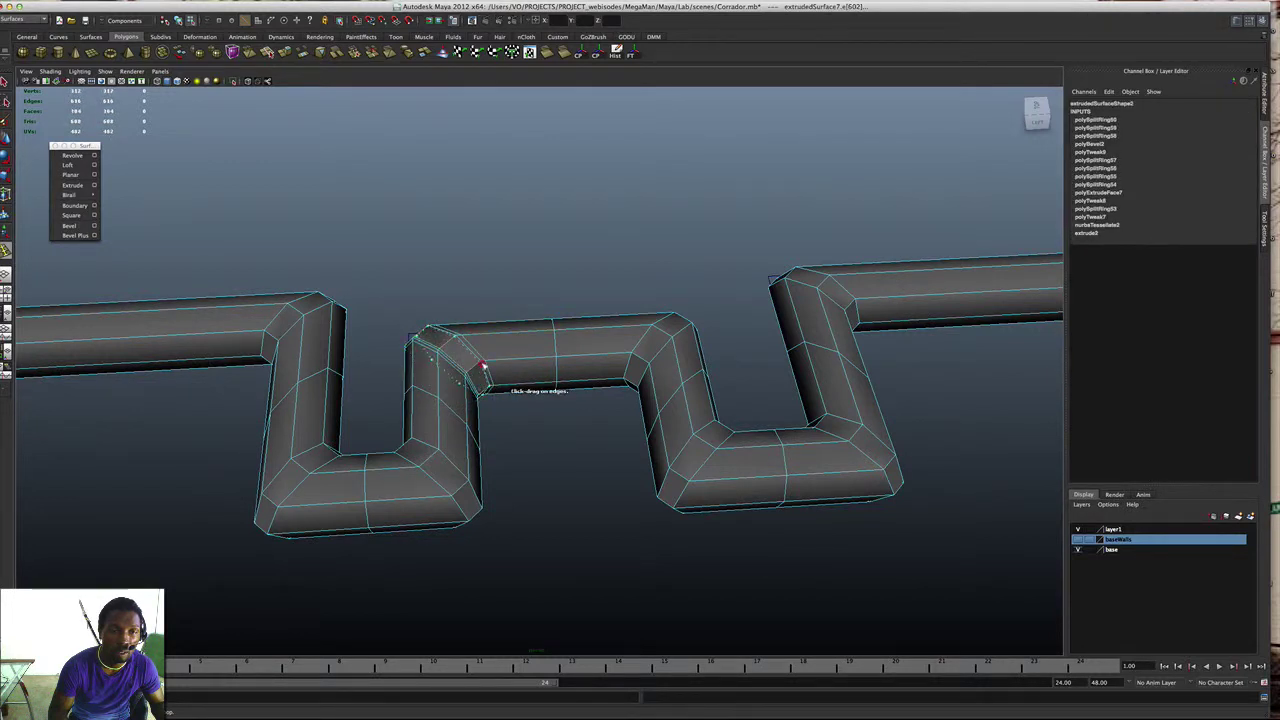
left_click(481, 367)
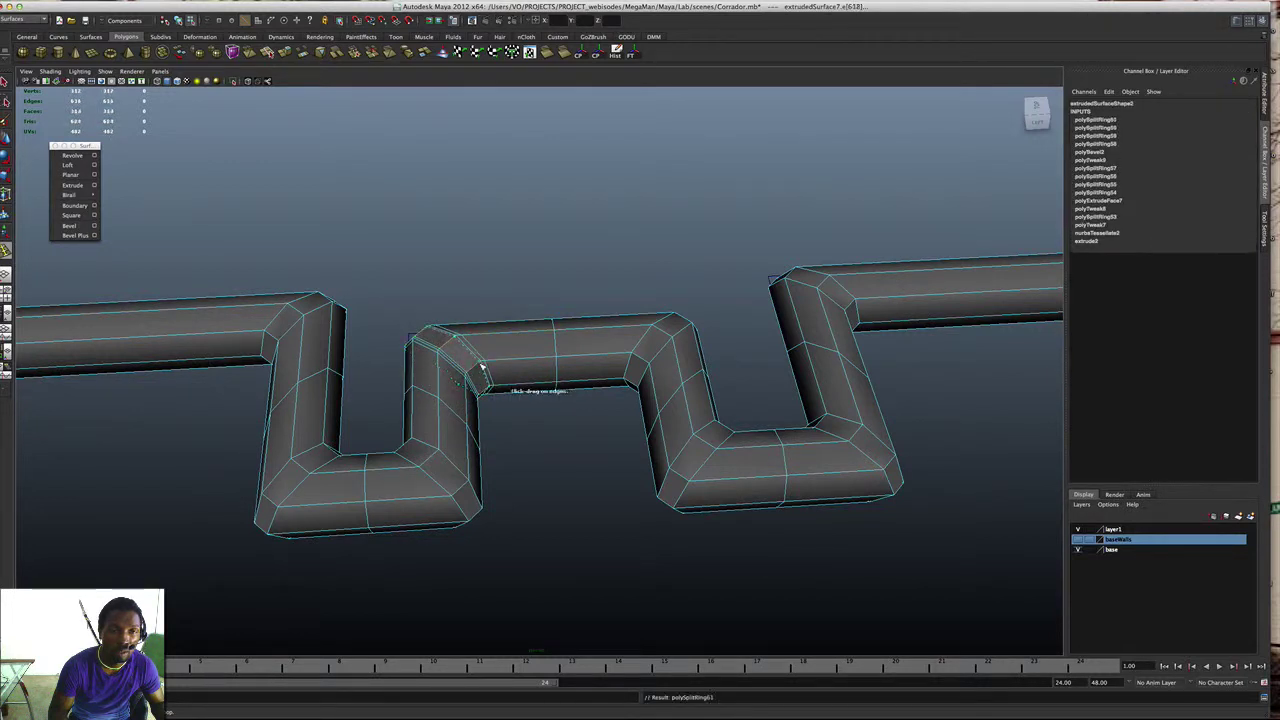
Step: Insert supporting edge loops around the bevelled corner where the long straight pipe enters the first notch
left_click(268, 337)
left_click(272, 340)
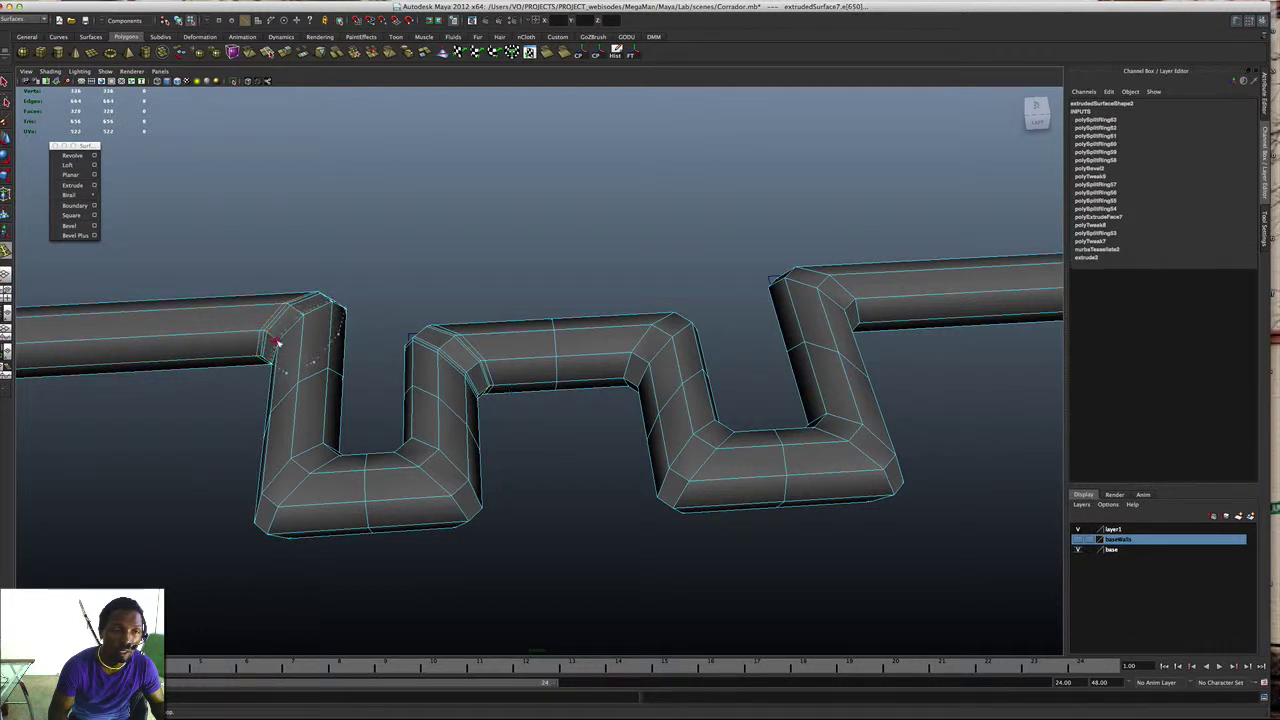
left_click(276, 342)
left_click(277, 344)
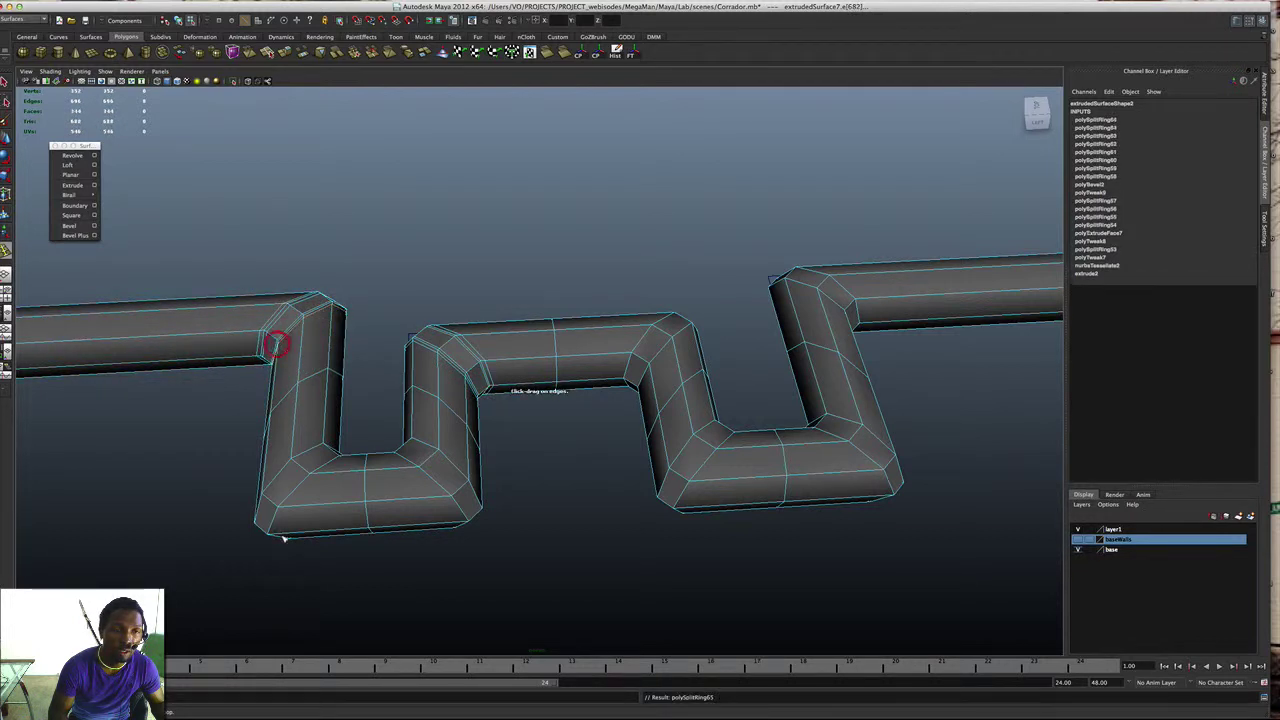
Step: Insert supporting edge loops at the first notch's lower corners, the second notch's near lower corner and the upper corner above it
mouse_move(274, 505)
left_mouse_down()
mouse_move(264, 502)
mouse_move(286, 510)
mouse_move(266, 492)
left_mouse_up()
left_click(284, 508)
left_click_drag(441, 496, 475, 478)
mouse_move(693, 428)
left_mouse_down()
mouse_move(700, 448)
mouse_move(725, 449)
left_mouse_up()
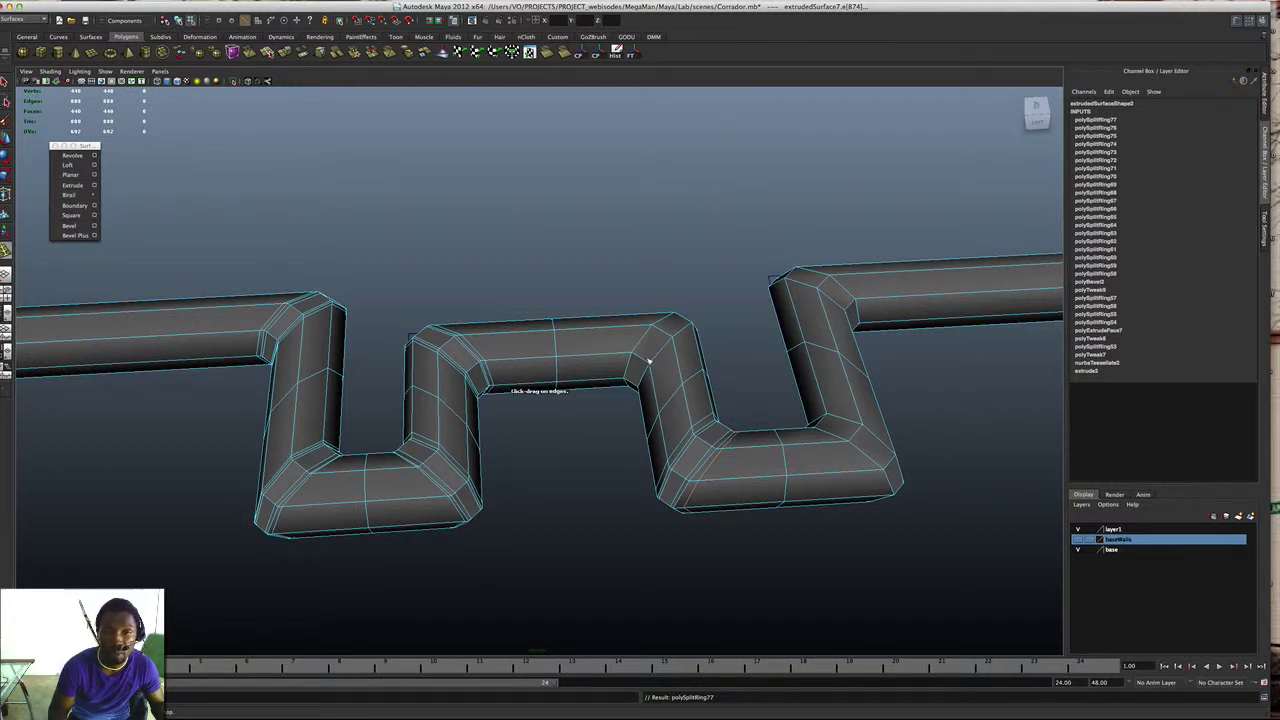
mouse_move(645, 362)
left_mouse_down()
mouse_move(652, 370)
mouse_move(625, 355)
left_mouse_up()
key("e")
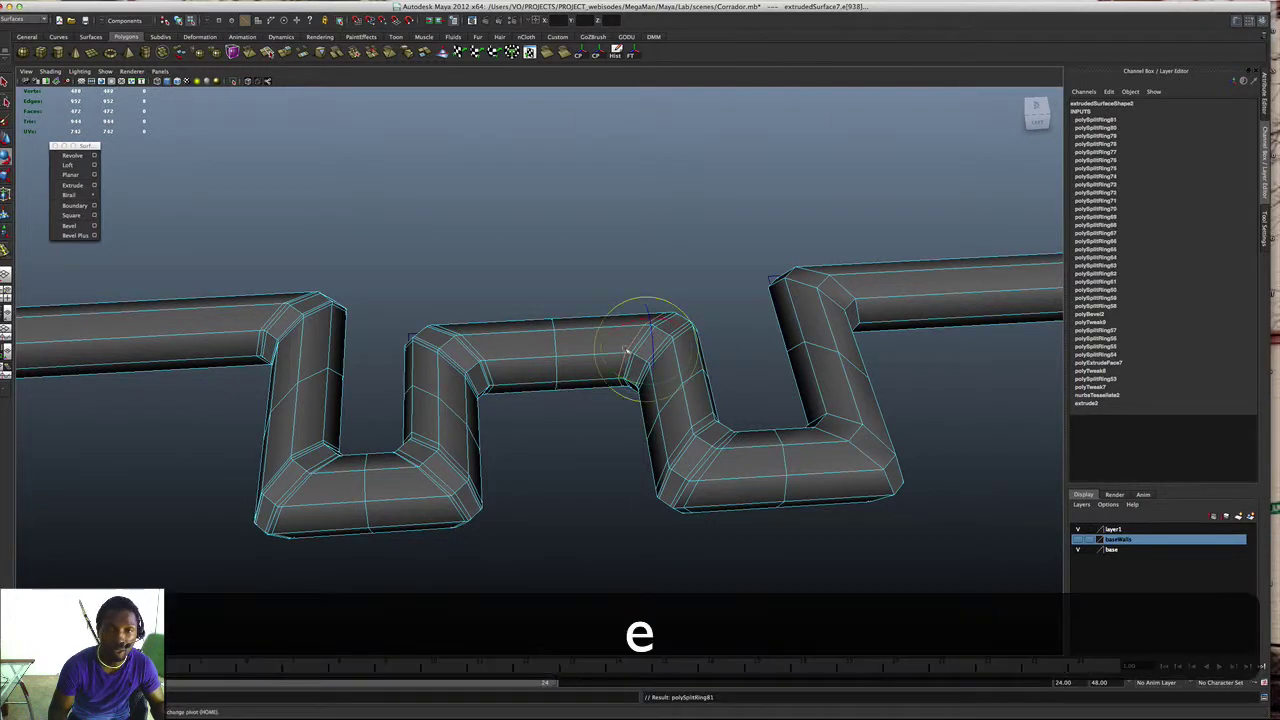
Step: Insert supporting edge loops around the last two bevelled corners at the far end of the second notch
key("space")
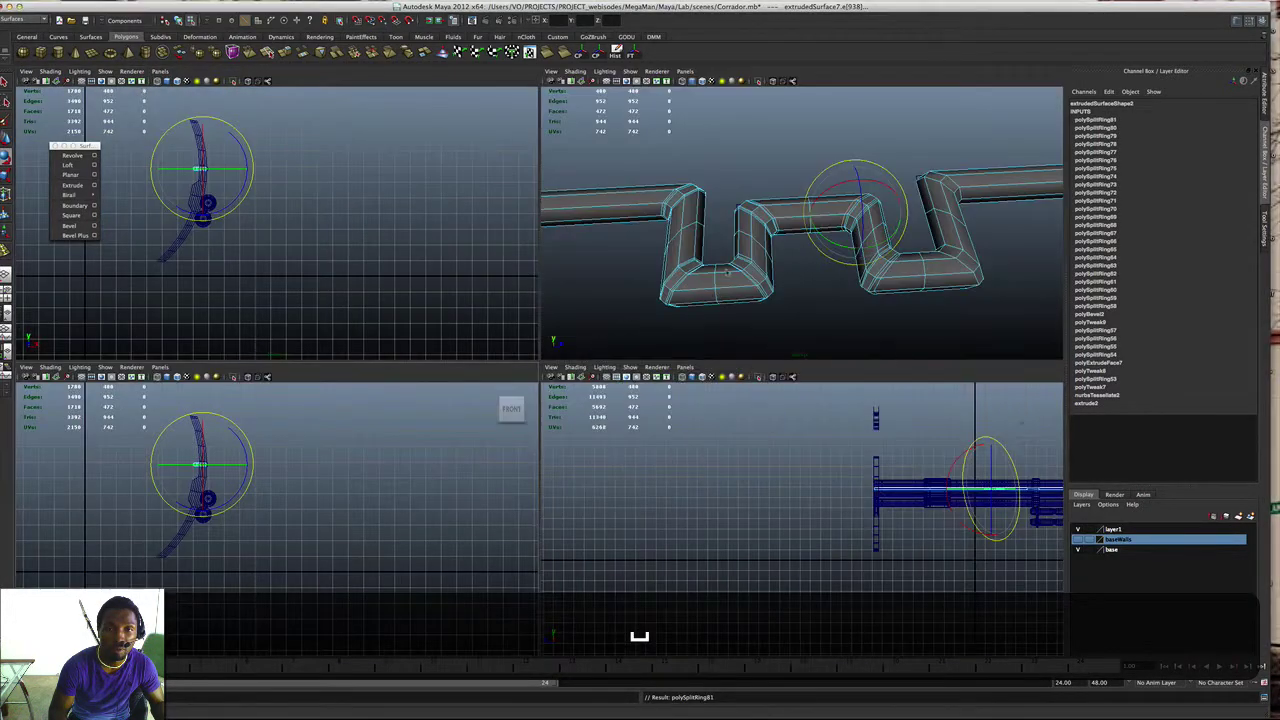
key("space")
scroll(749, 349, "up", 5)
left_click_drag(763, 354, 628, 367, "alt")
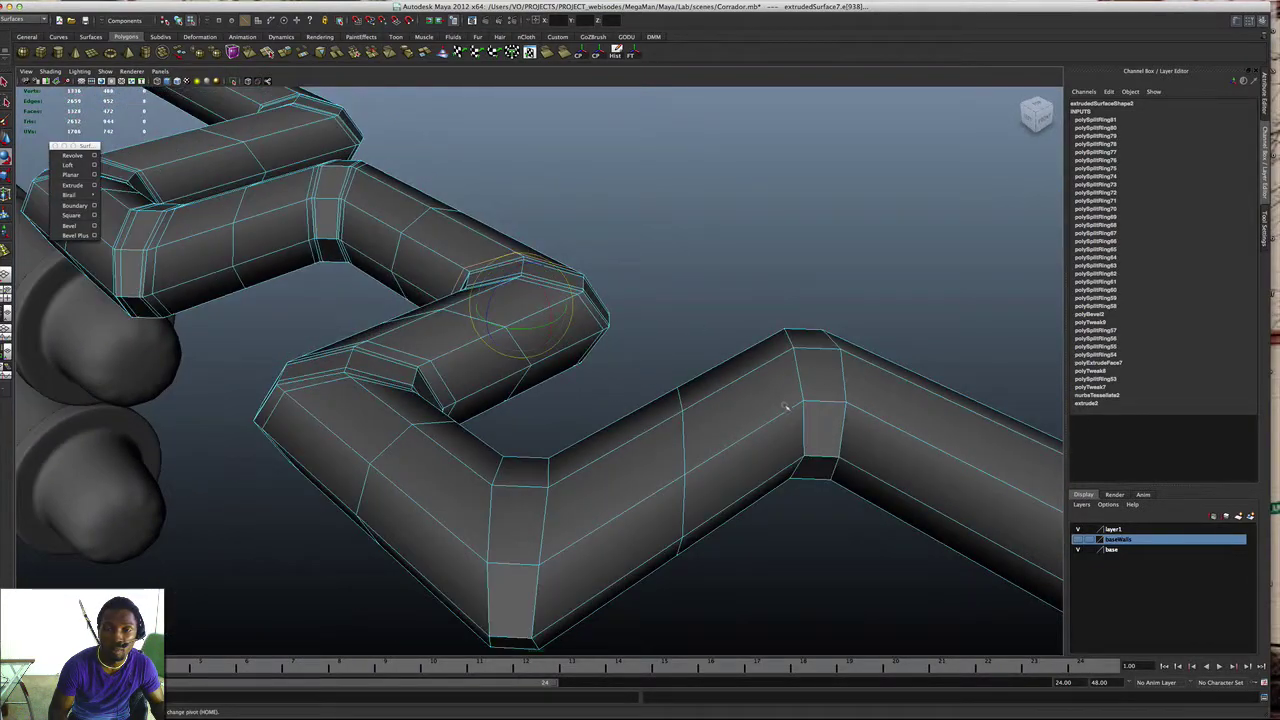
right_click_drag(818, 390, 770, 430, "shift")
left_click(815, 404)
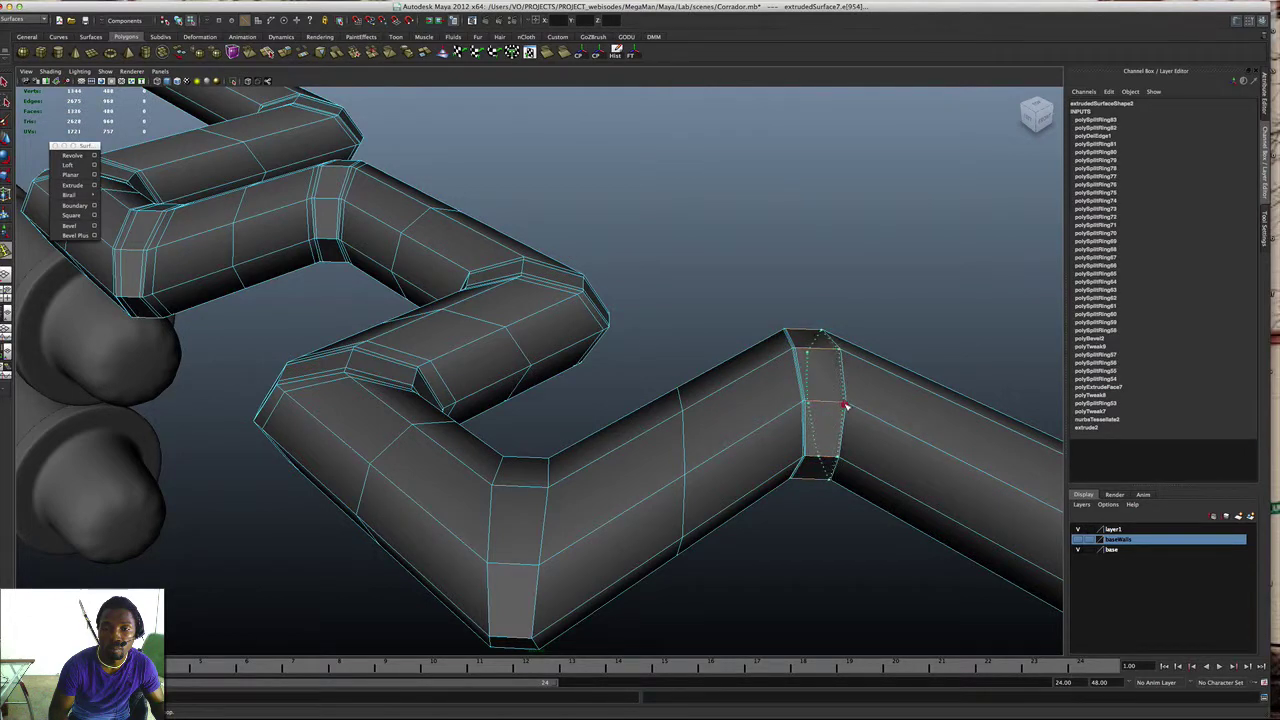
left_click(850, 408)
left_click(849, 408)
left_click_drag(849, 408, 710, 440, "alt")
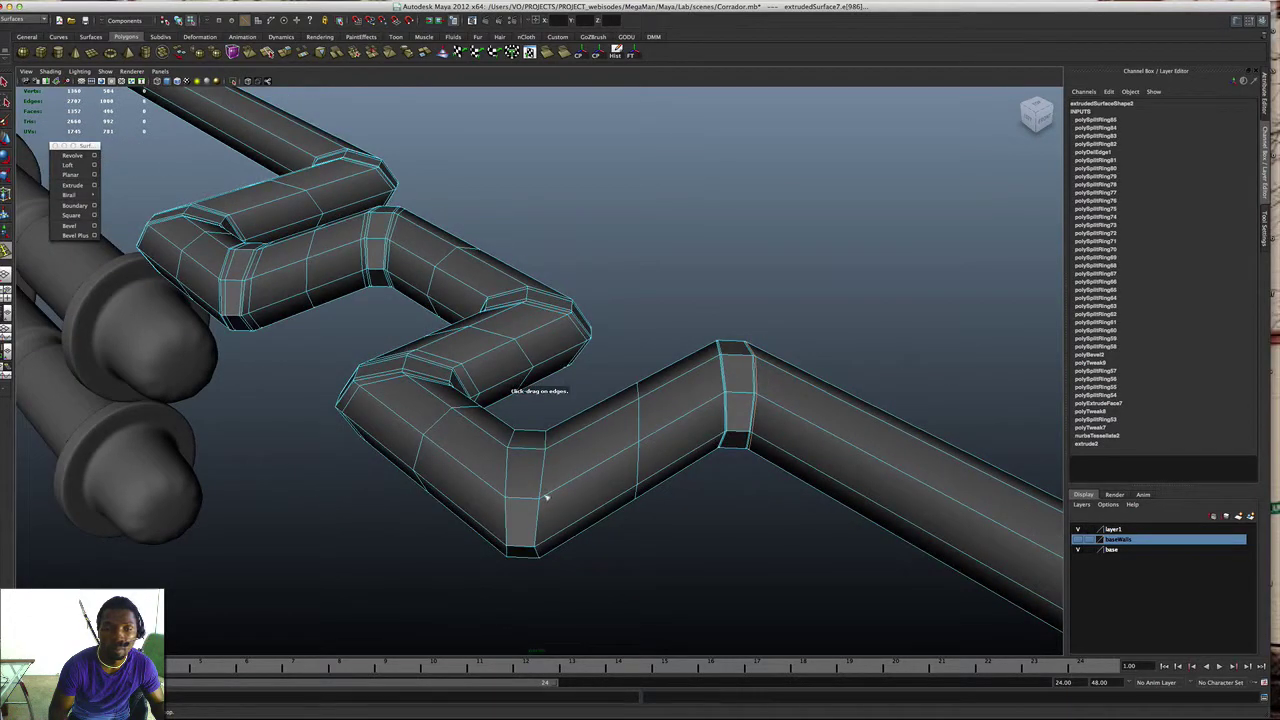
left_click_drag(546, 497, 576, 432)
Step: Leave the Insert Edge Loop tool, turn on smooth preview for the whole pipe and inspect its notches
scroll(500, 500, "down", 5)
scroll(505, 490, "up", 2)
key("w")
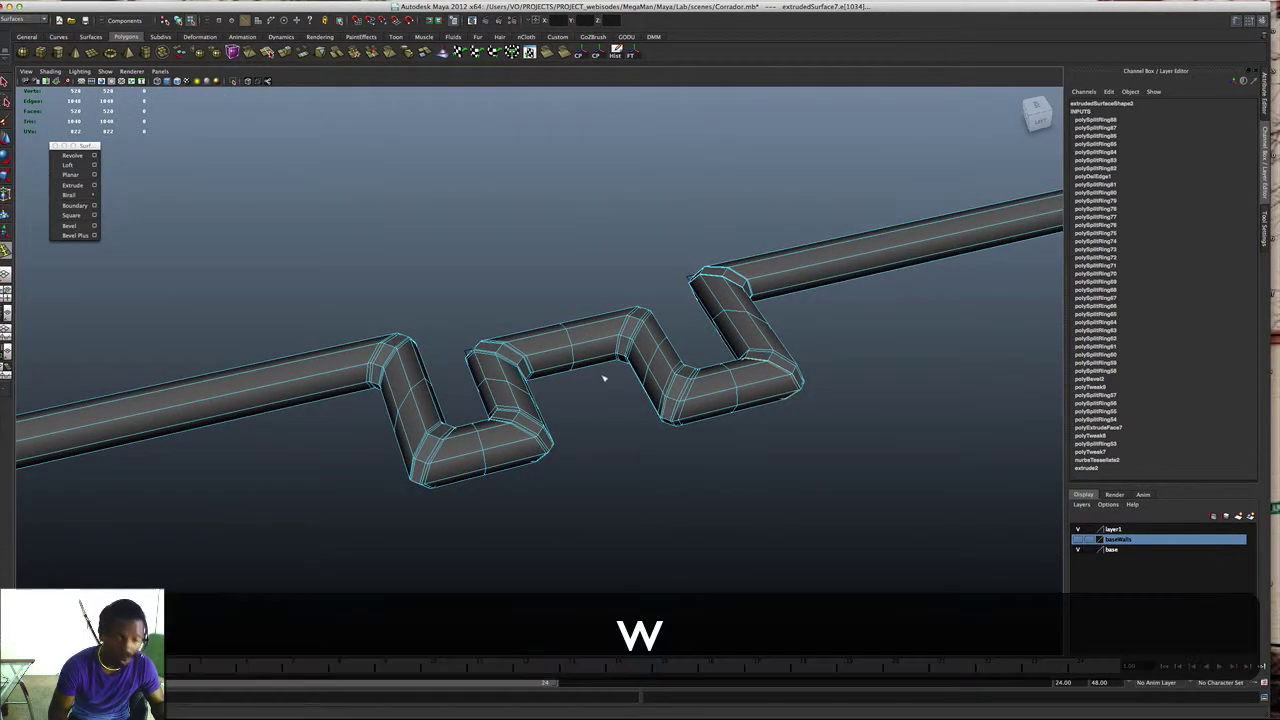
left_click(652, 367)
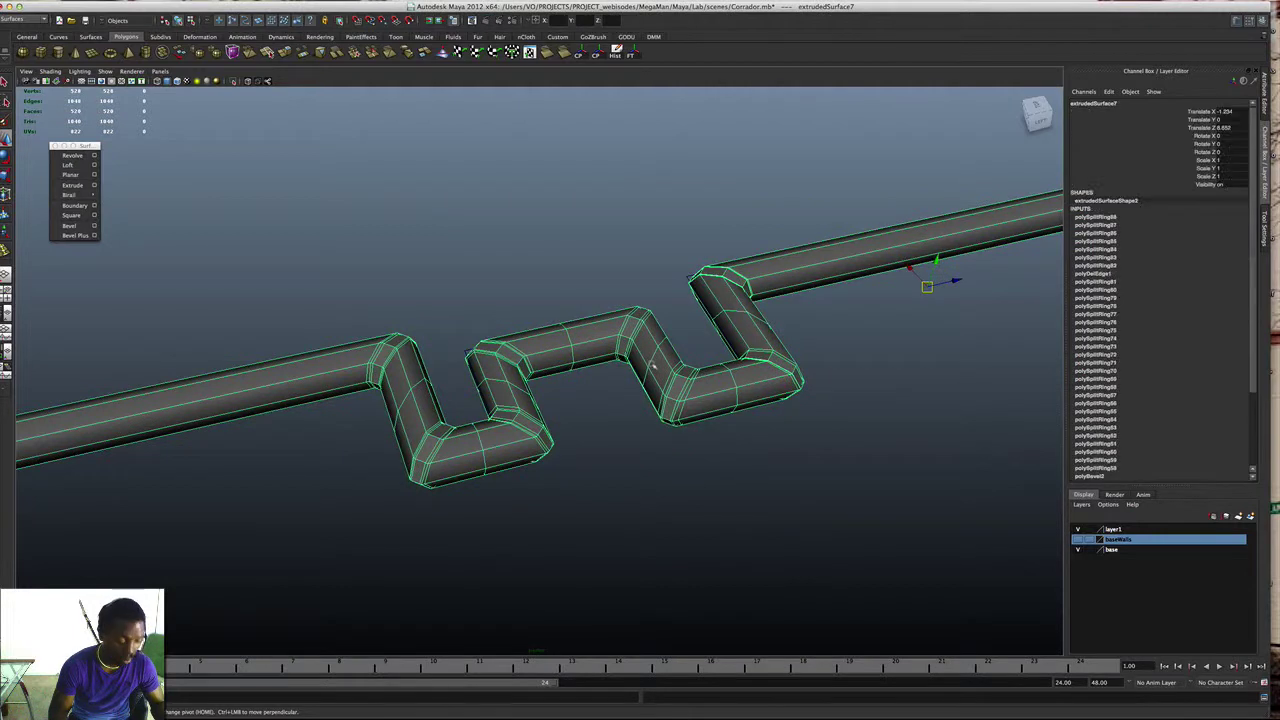
key("3")
left_click(648, 438)
left_click_drag(628, 457, 584, 366, "alt")
scroll(613, 437, "down", 5)
scroll(606, 351, "up", 5)
Step: Select the path curve running along the pipe and move it slightly along the vertical axis
left_click(565, 352)
left_click(564, 350)
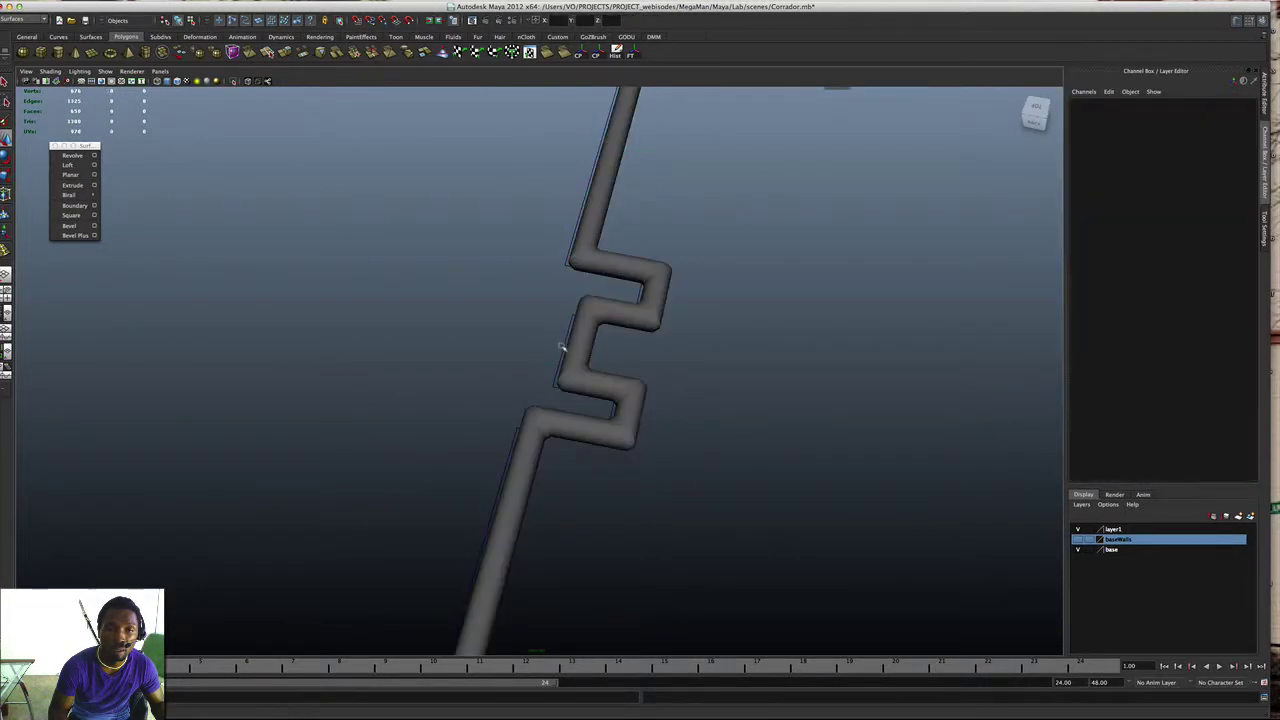
left_click(563, 348)
left_click(562, 347)
left_click_drag(562, 347, 746, 265, "alt")
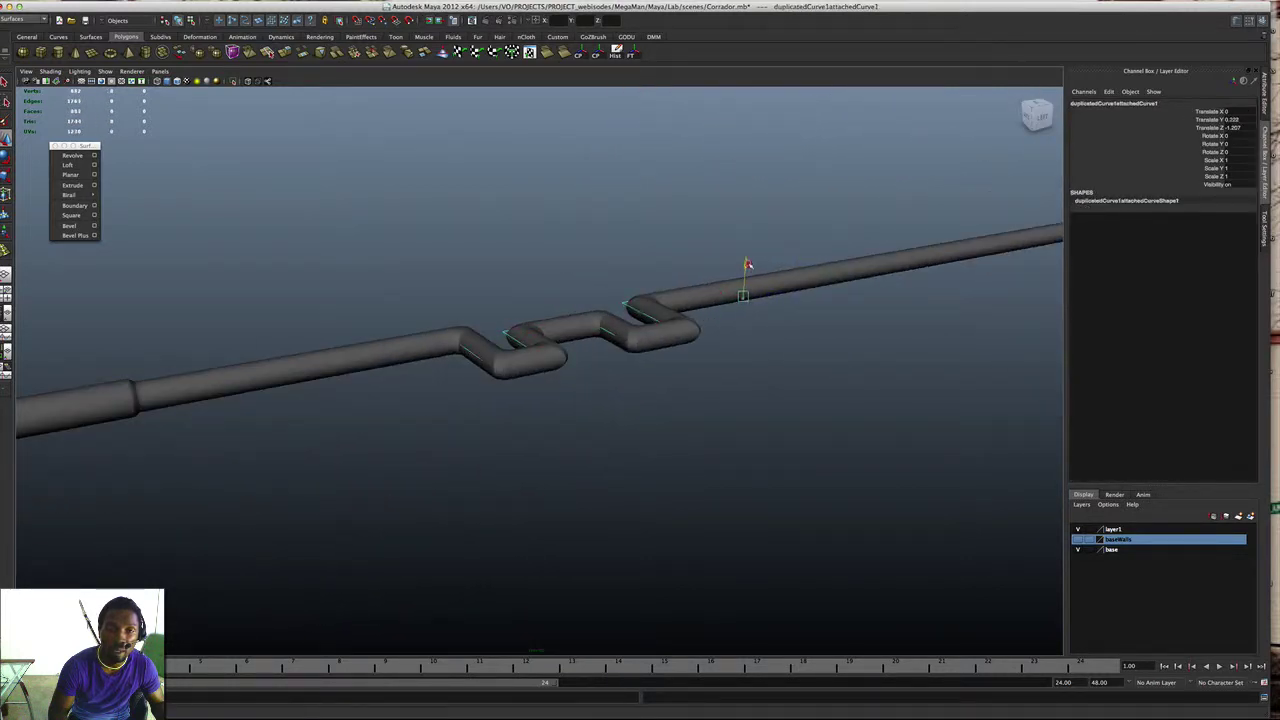
scroll(653, 325, "down", 5)
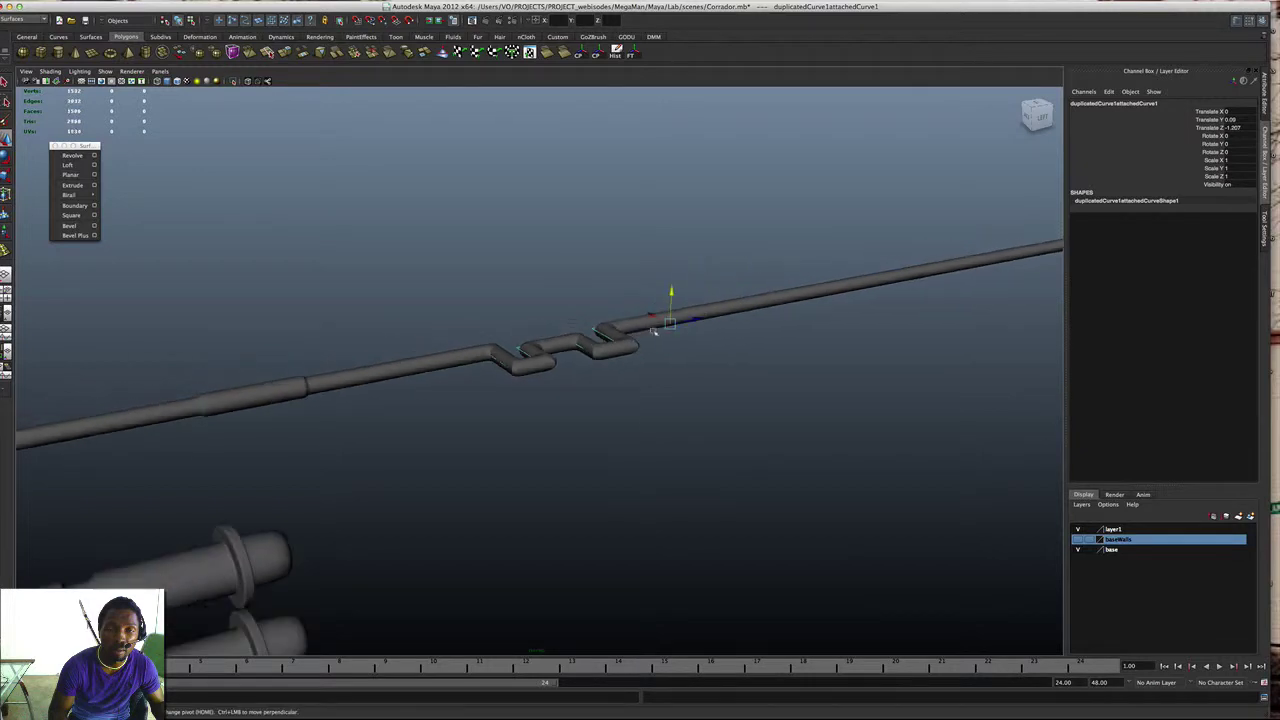
left_click_drag(654, 328, 571, 344, "alt")
Step: Select the whole notched pipe and delete its construction history
left_click(462, 338)
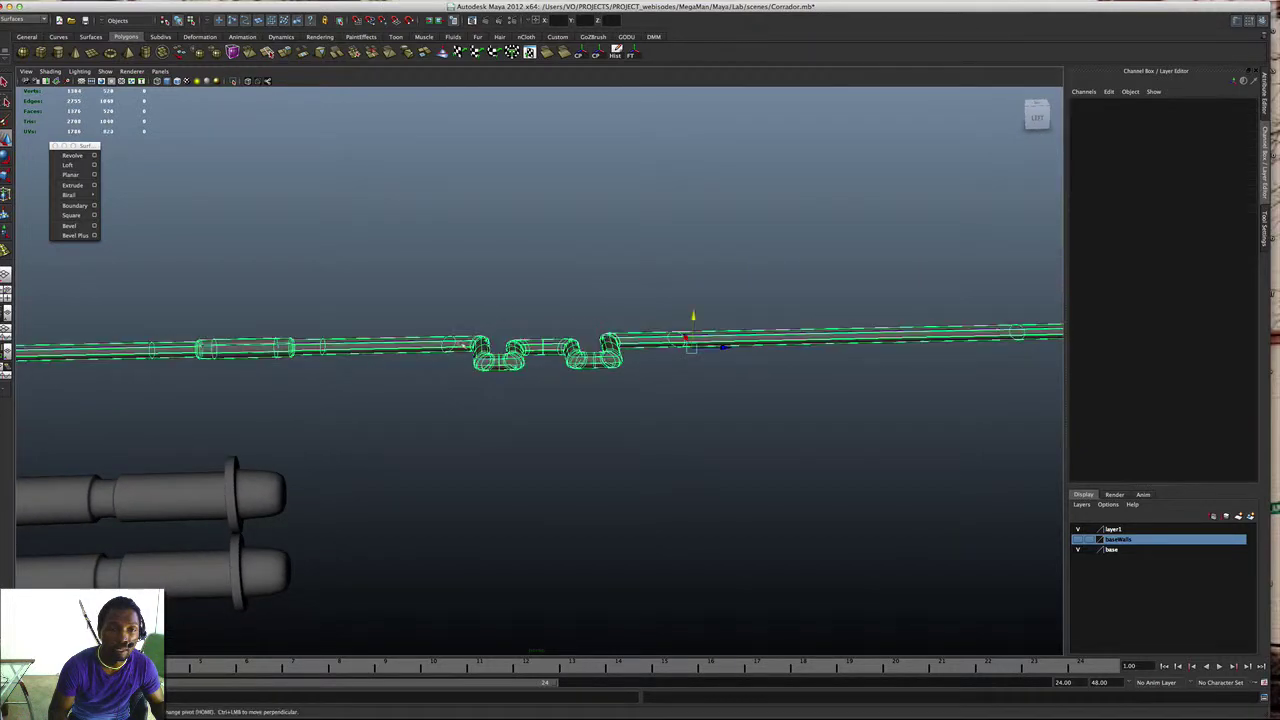
left_click(616, 54)
left_click(696, 330)
left_click(691, 336)
scroll(698, 367, "down", 5)
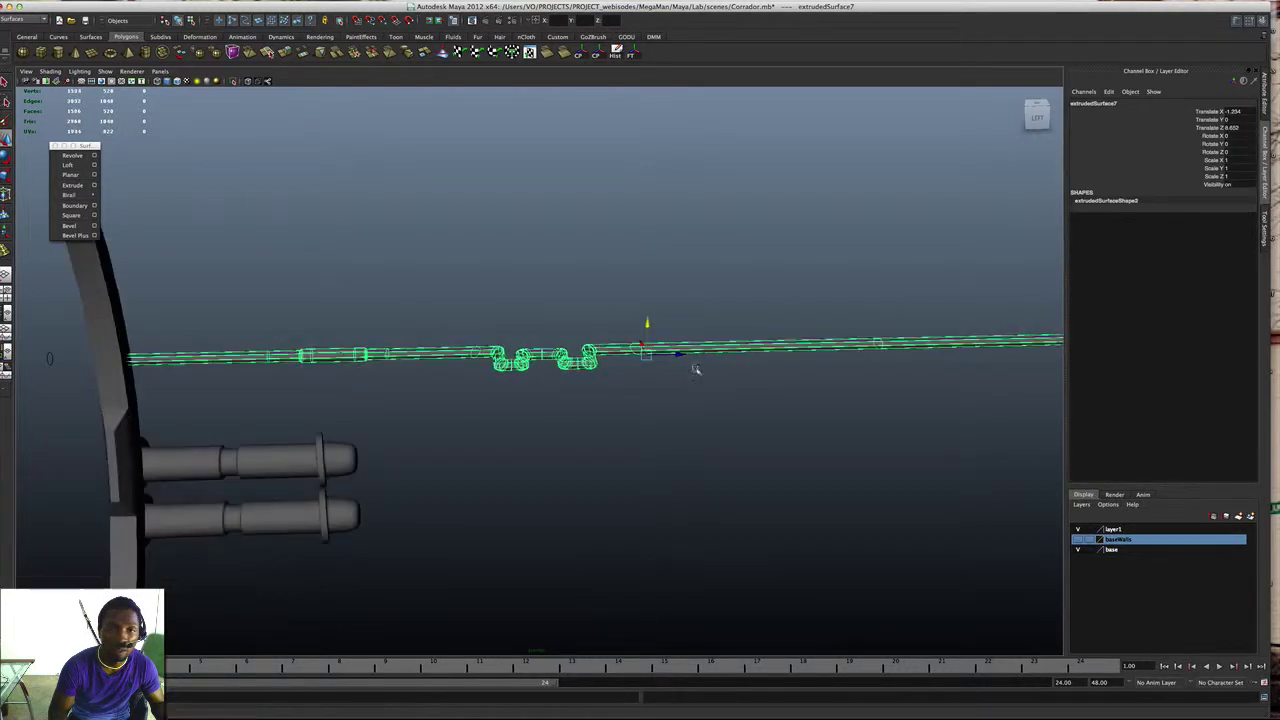
Step: Try deleting the leftover profile circle beside the wall panel, and undo the deletion and the circle's selection
left_click_drag(692, 366, 696, 380, "alt")
left_click_drag(565, 378, 684, 367, "alt")
left_click_drag(293, 426, 300, 390)
key("BackSpace")
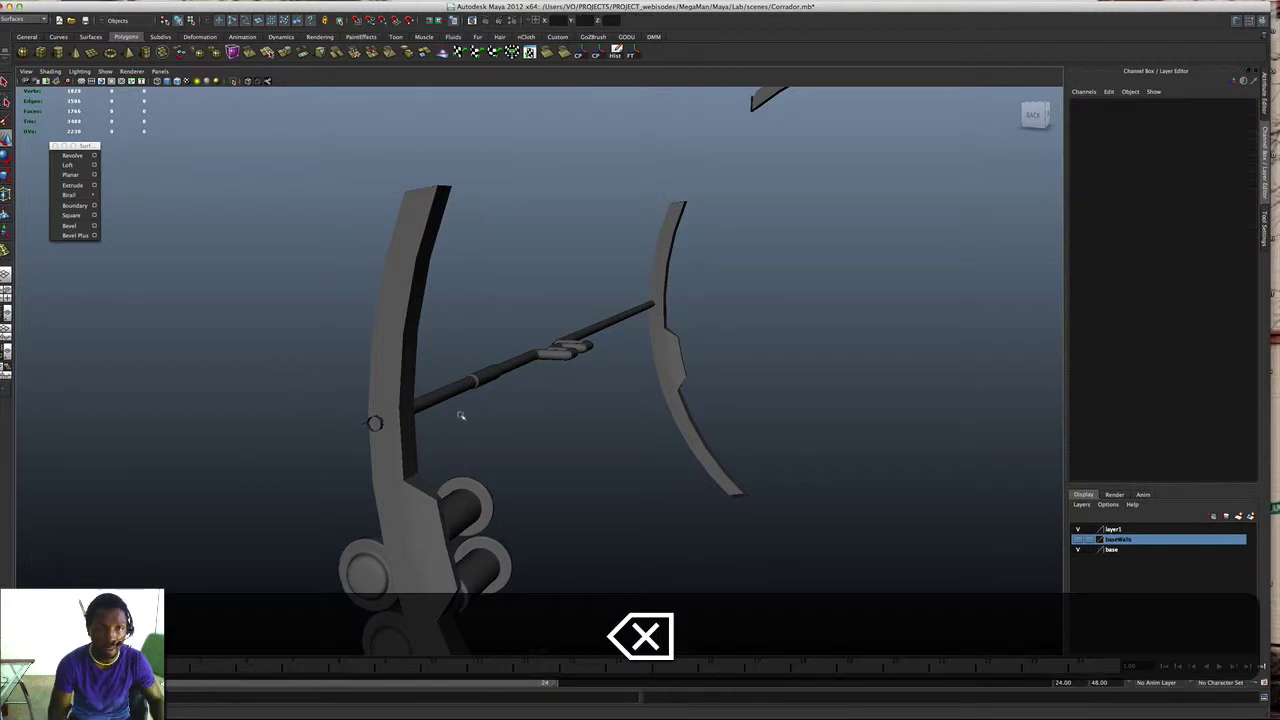
left_click_drag(456, 404, 443, 414, "alt")
key("super+z")
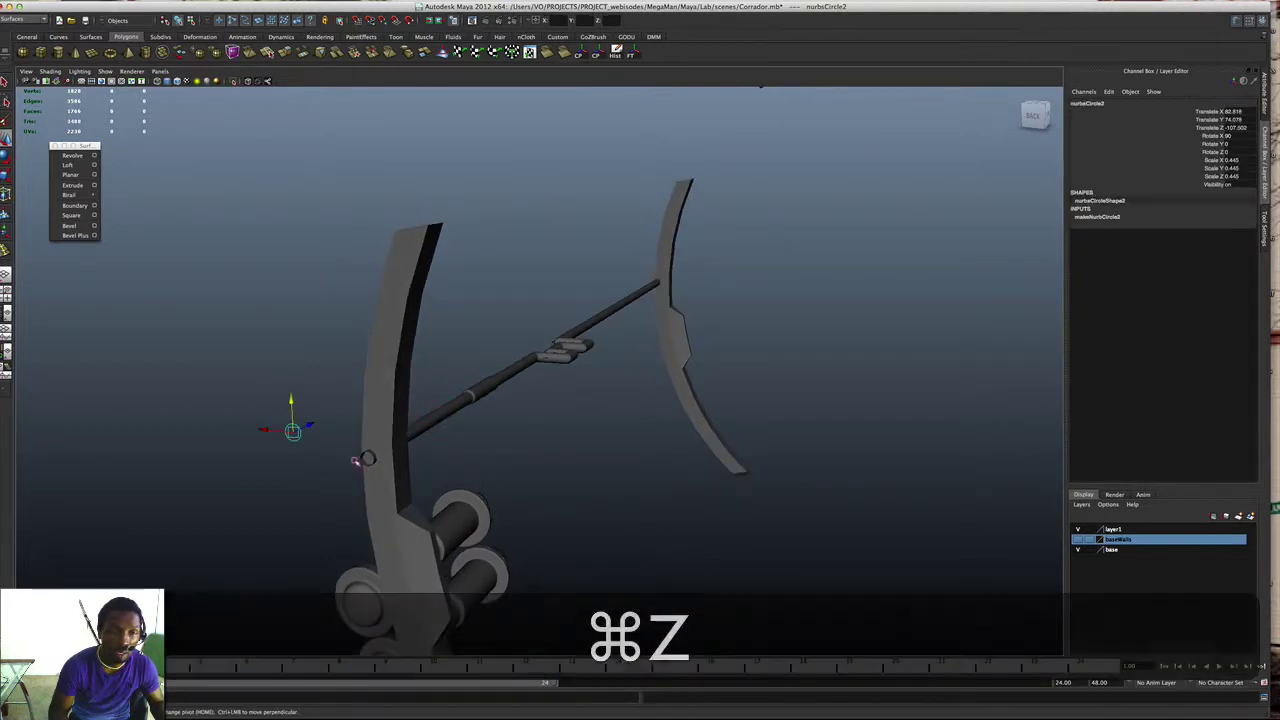
key("super+z")
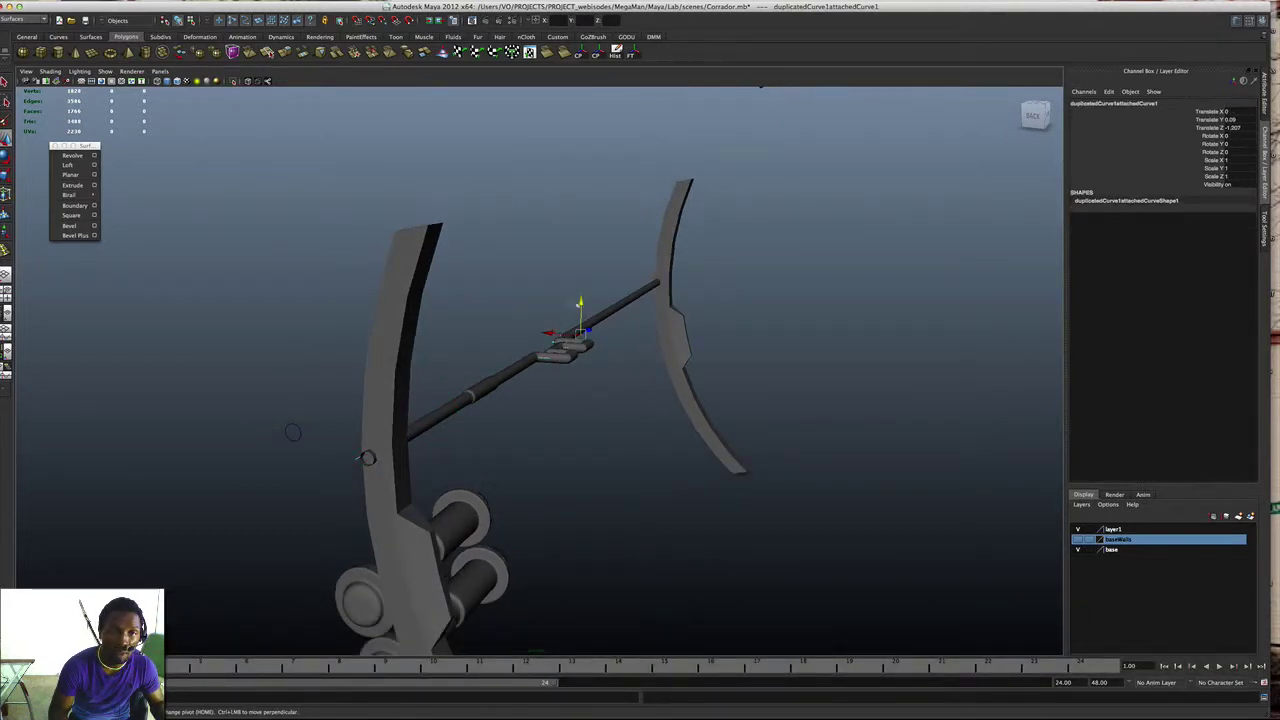
Step: Try moving the pipe's path curve down along the vertical axis, and undo the move and the curve's selection
left_click_drag(583, 300, 586, 318)
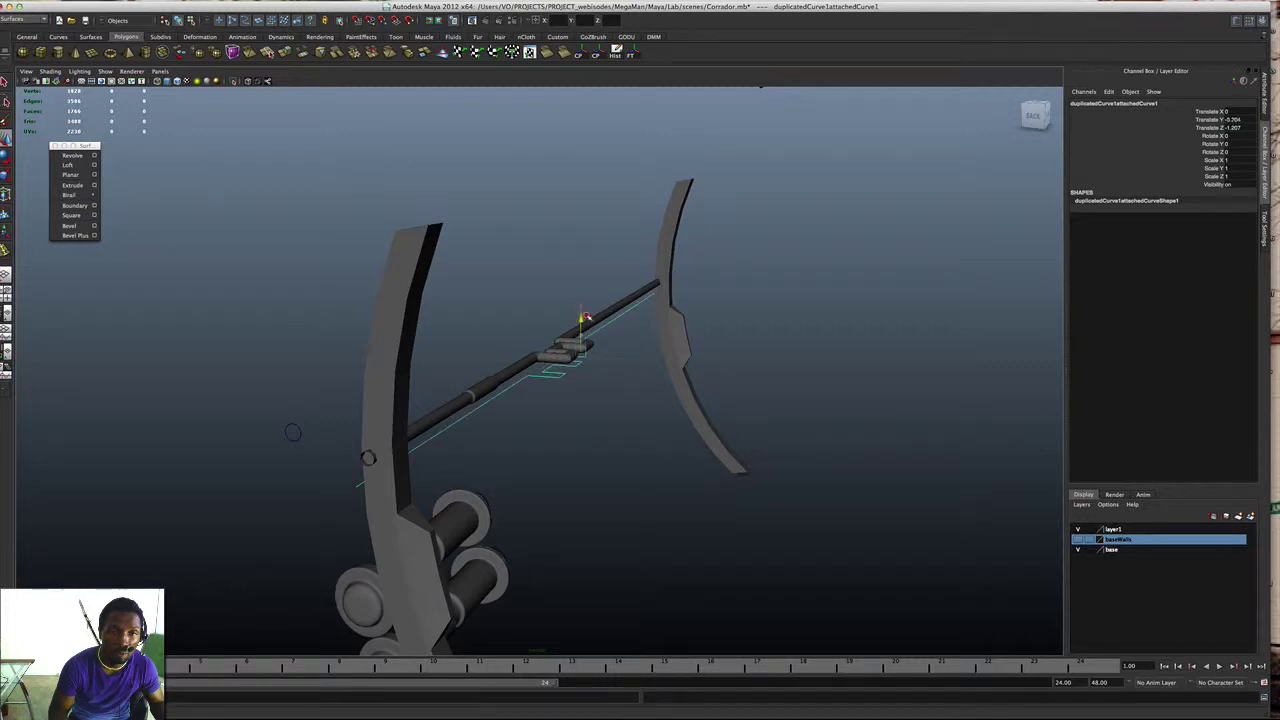
left_click_drag(455, 380, 512, 371, "alt")
key("super+z")
key("super+z")
key("super+z")
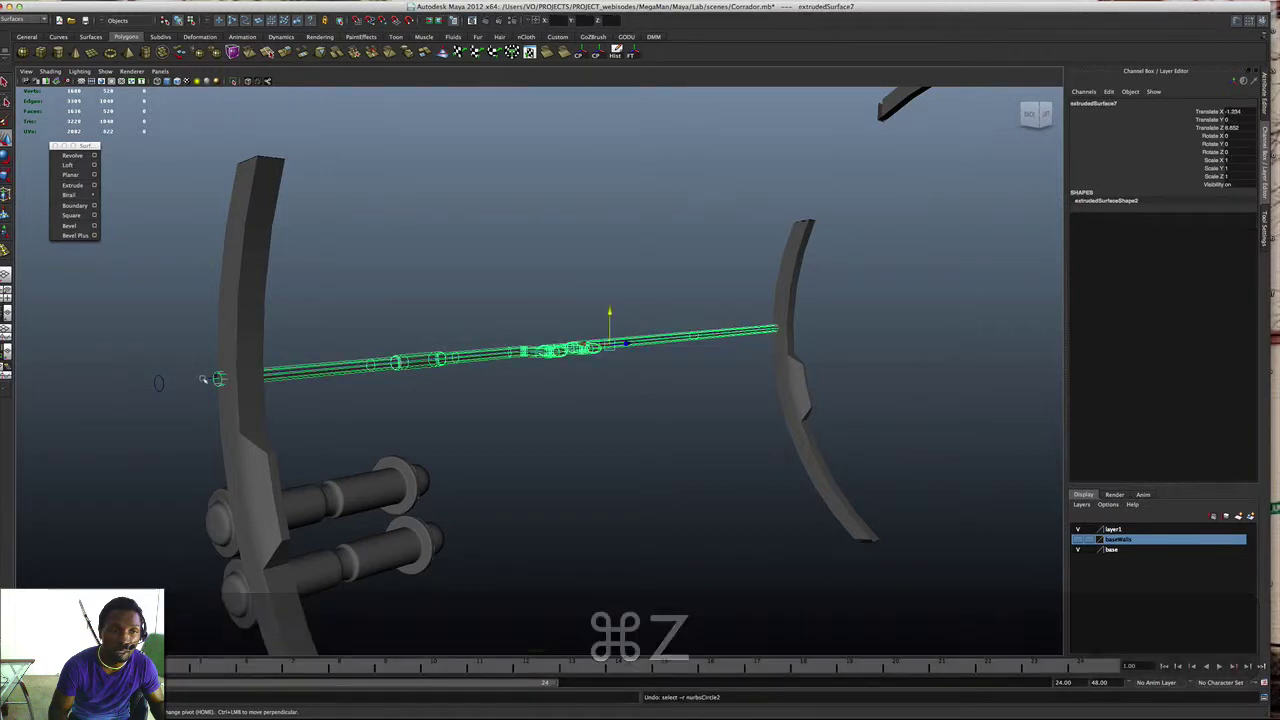
Step: Move the pipe's path curve and profile circle slightly down together, and put both in a new hidden display layer
left_click(205, 376)
left_click(158, 381)
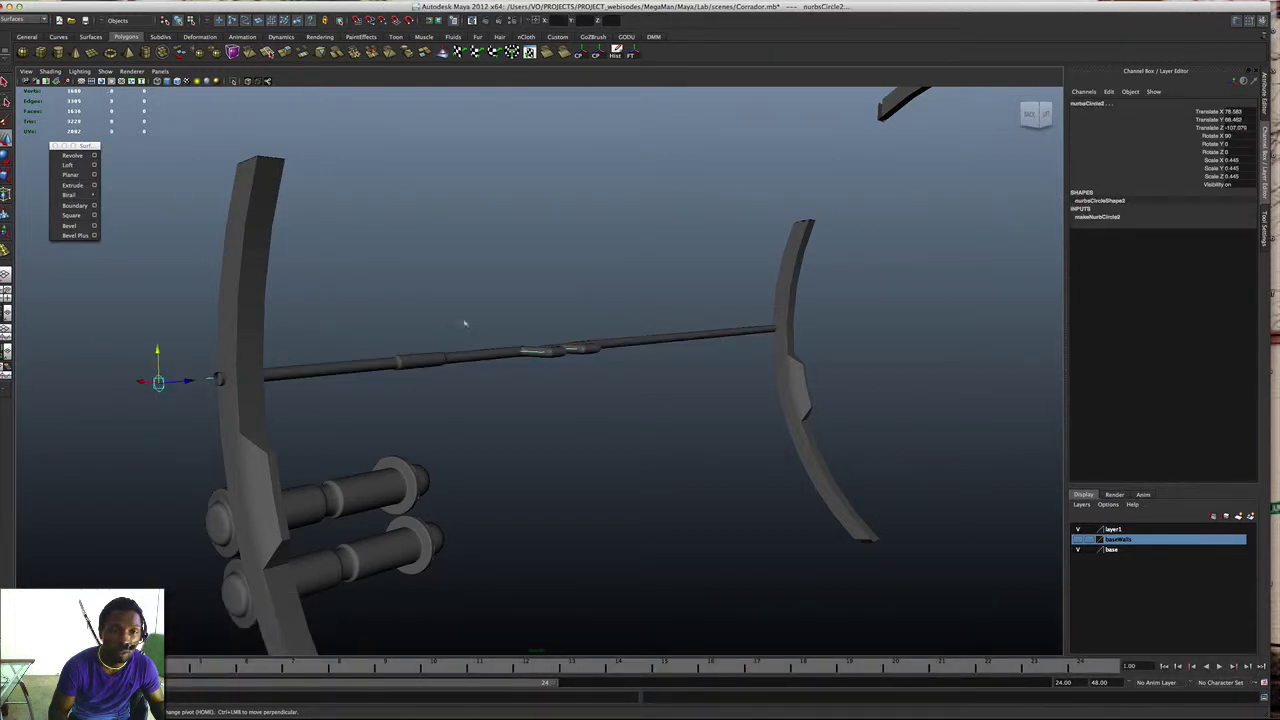
left_click_drag(165, 366, 160, 367)
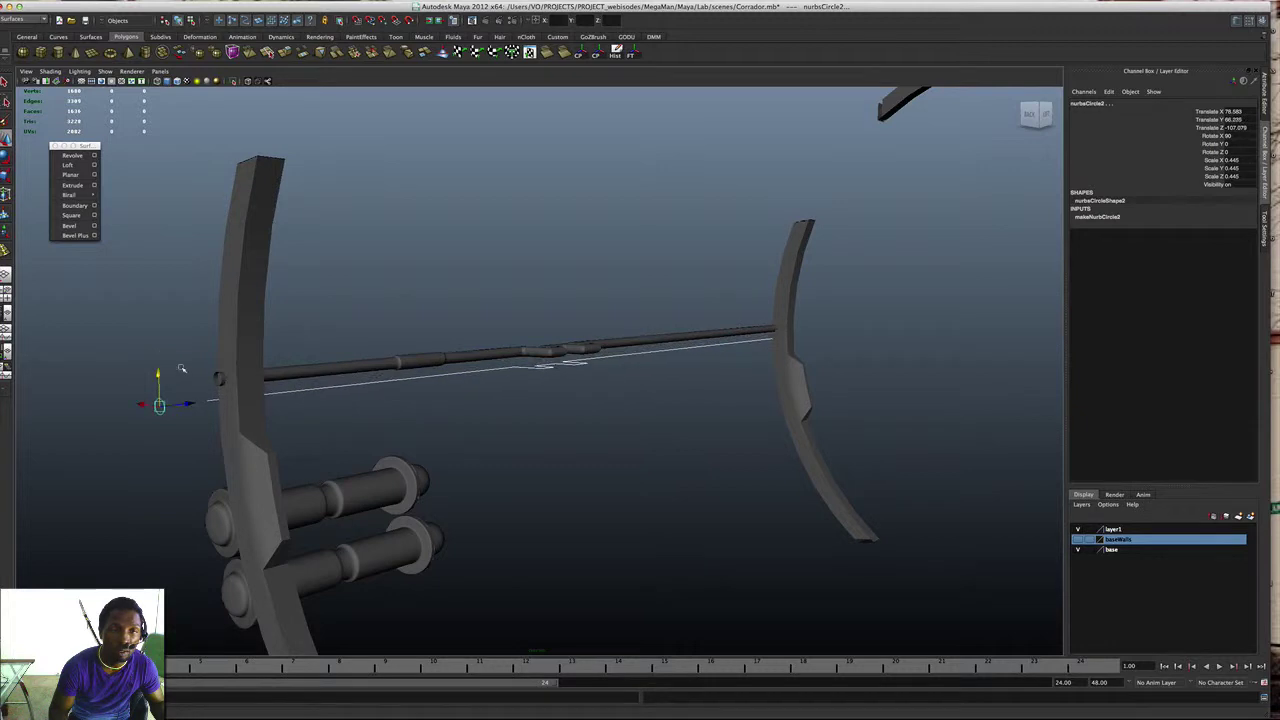
left_click(1250, 516)
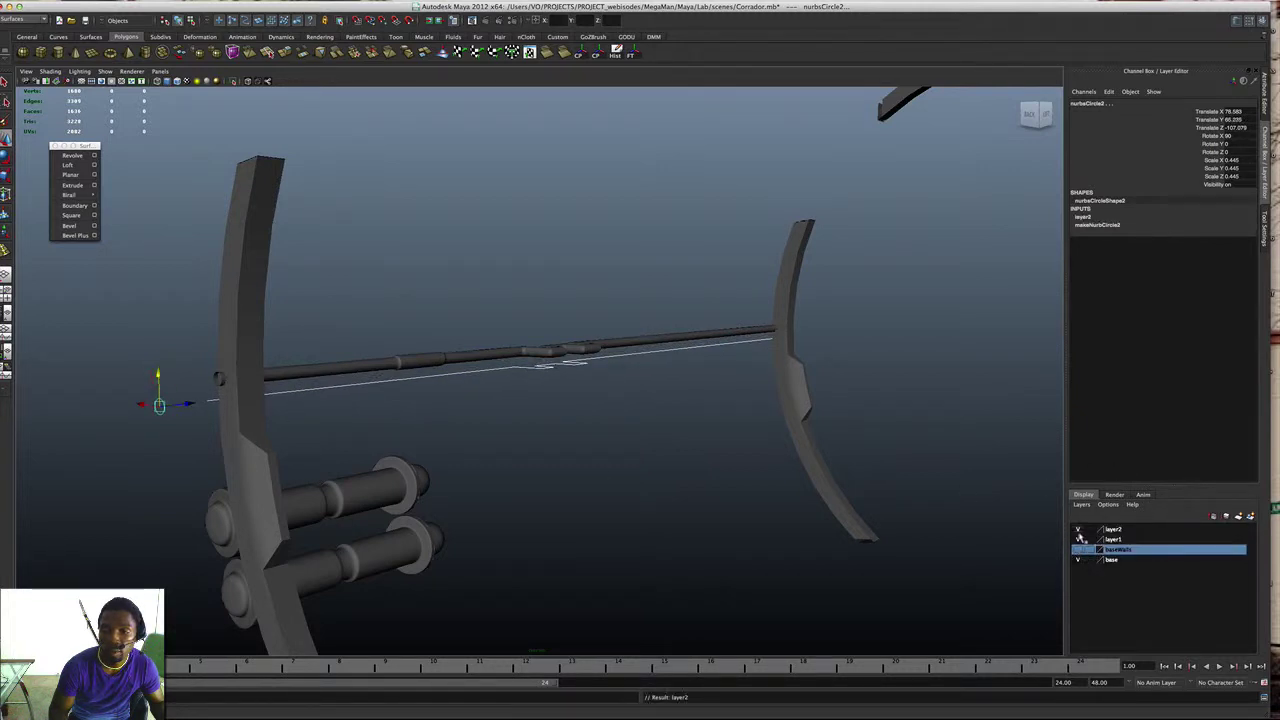
left_click(1078, 530)
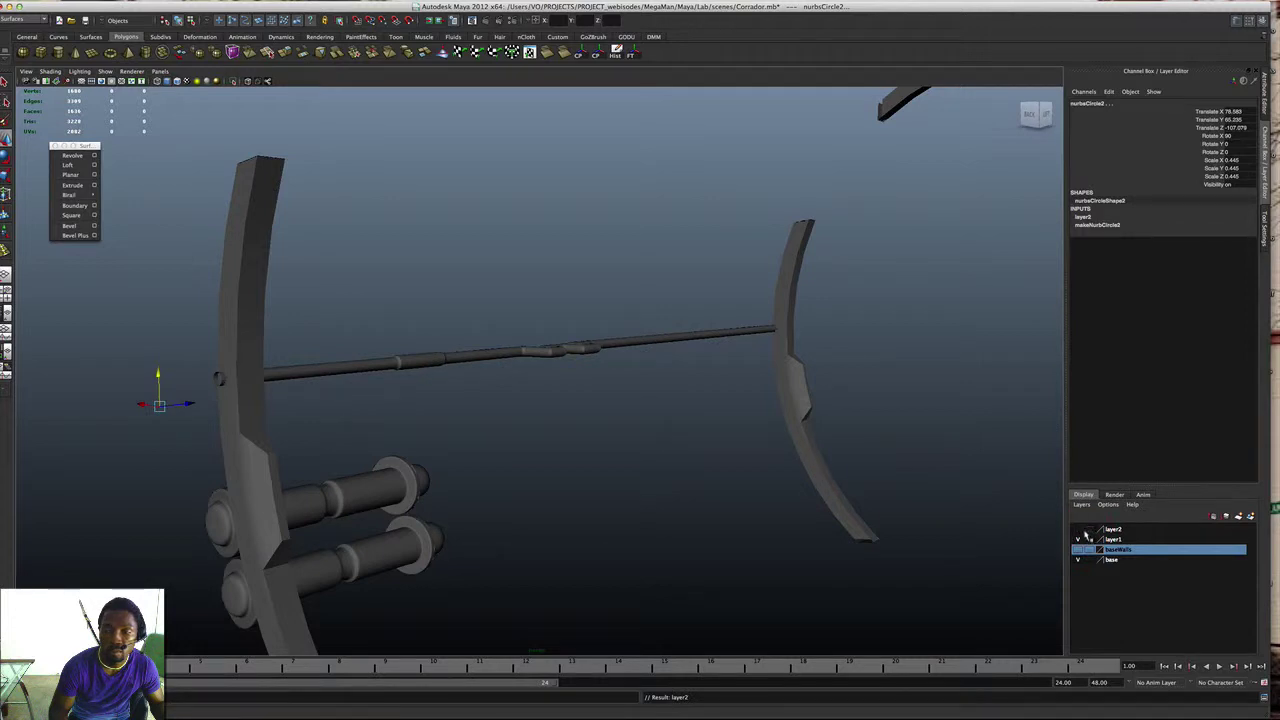
Step: Rename the new display layer to pipe_curve and save the layer settings
double_click(1111, 530)
type("pip")
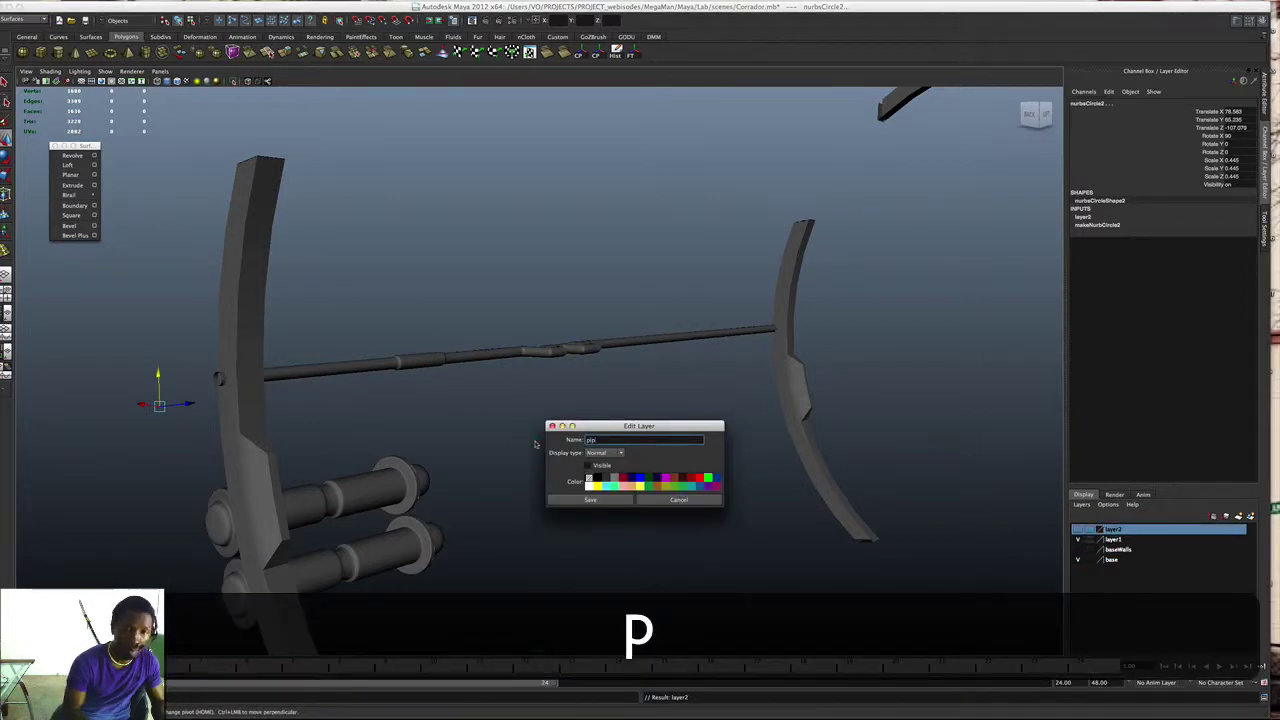
type("e")
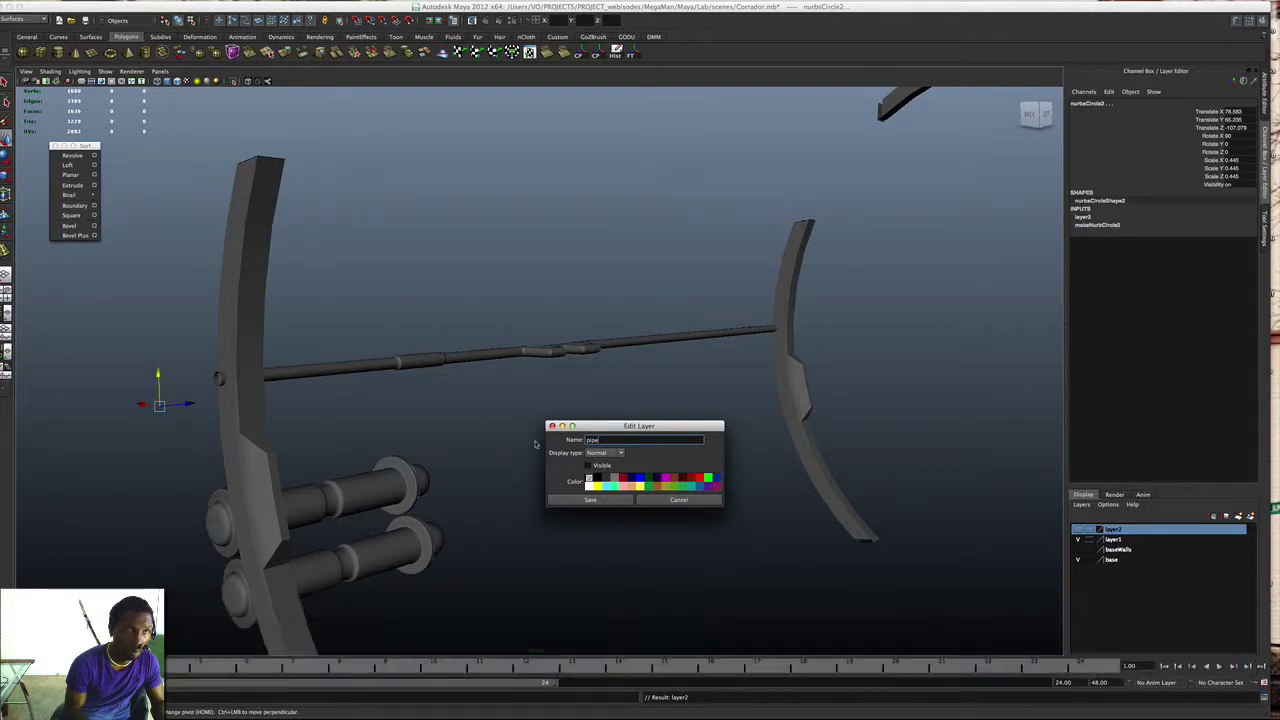
type(" curve")
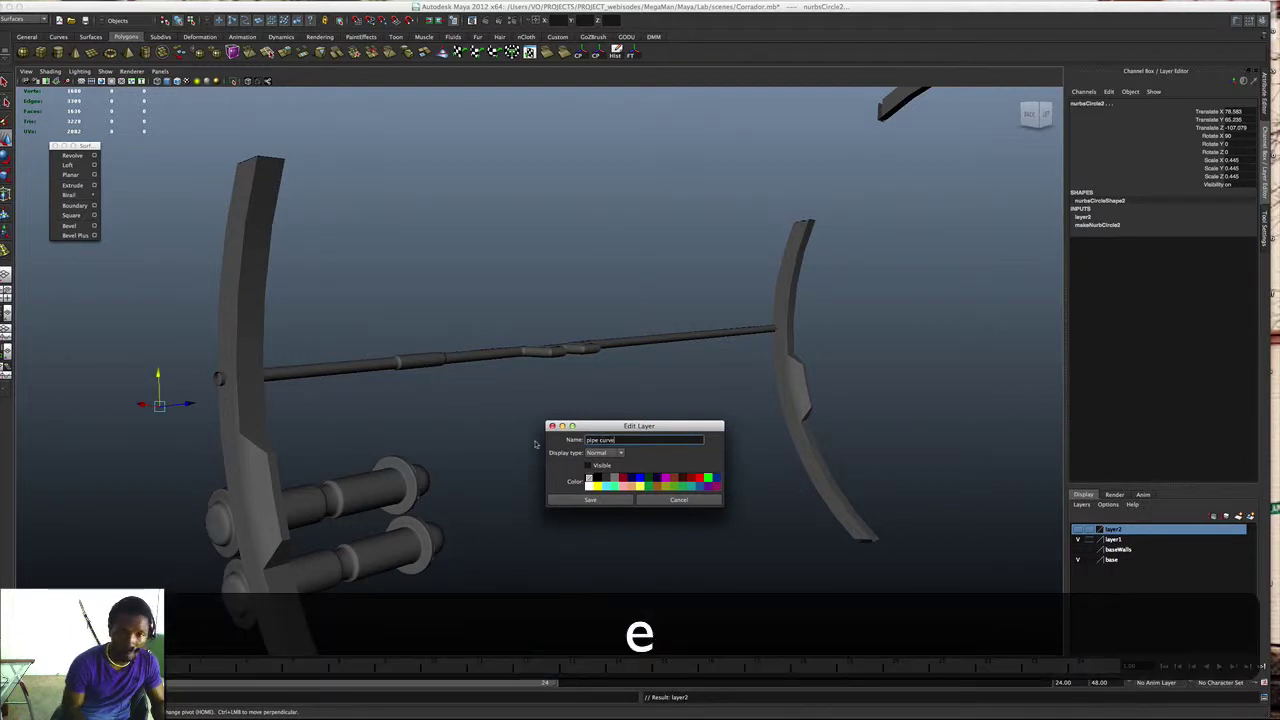
key("Return")
left_click(589, 500)
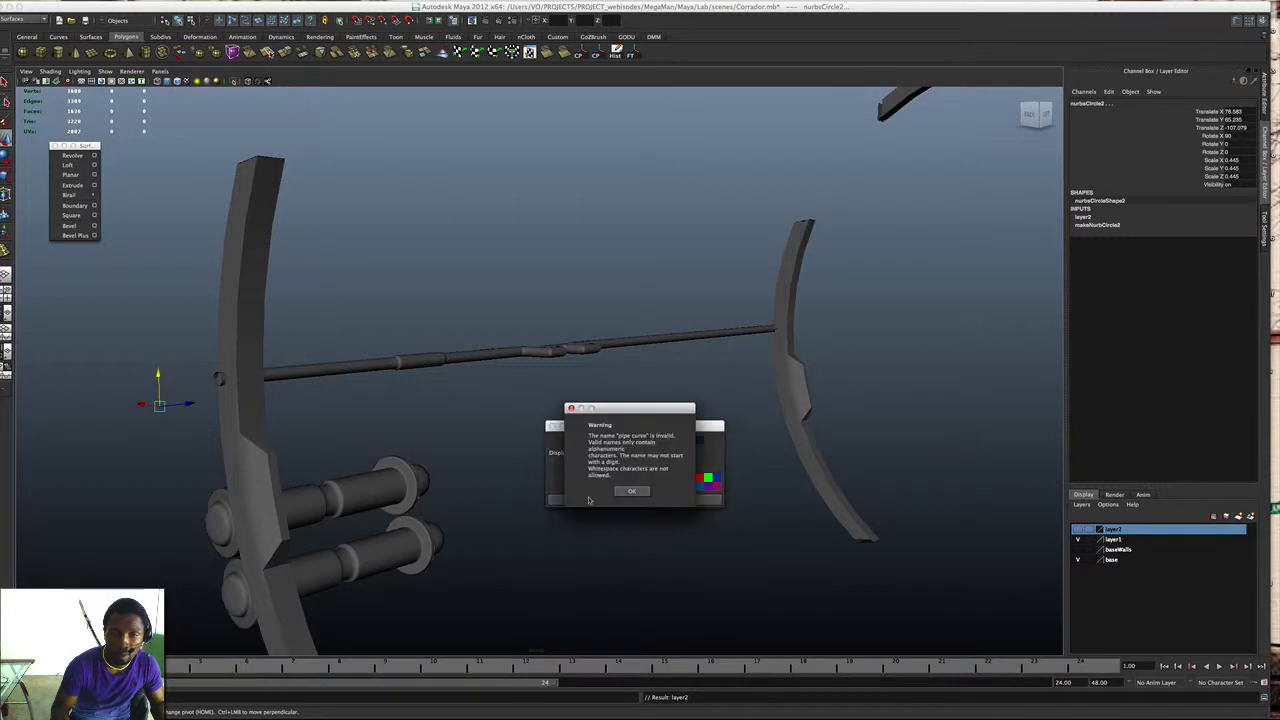
left_click(638, 492)
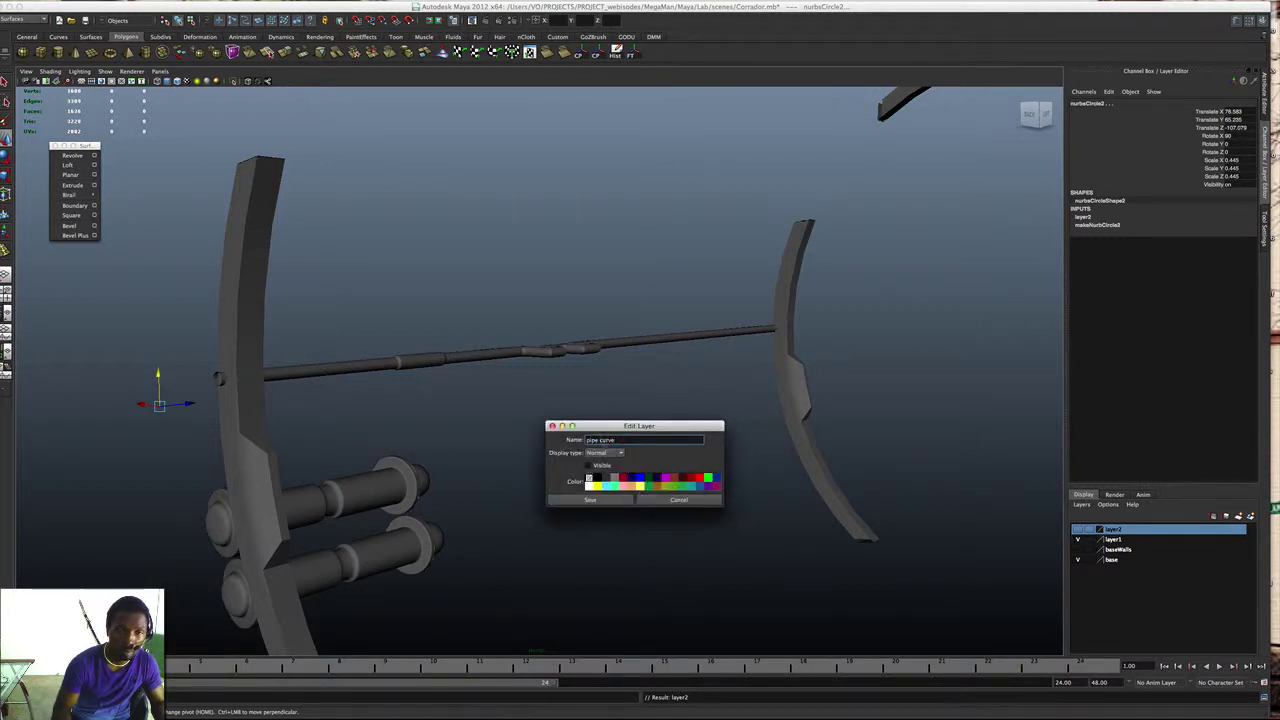
key("BackSpace")
type("_")
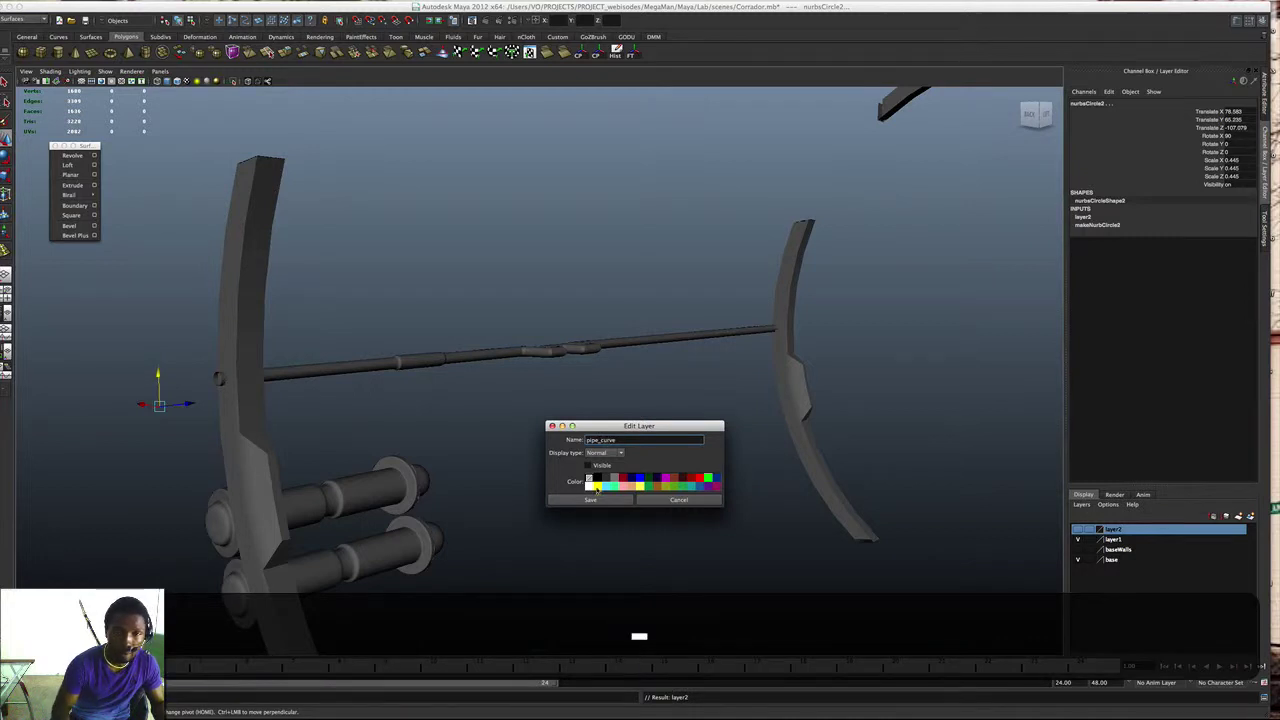
left_click(598, 500)
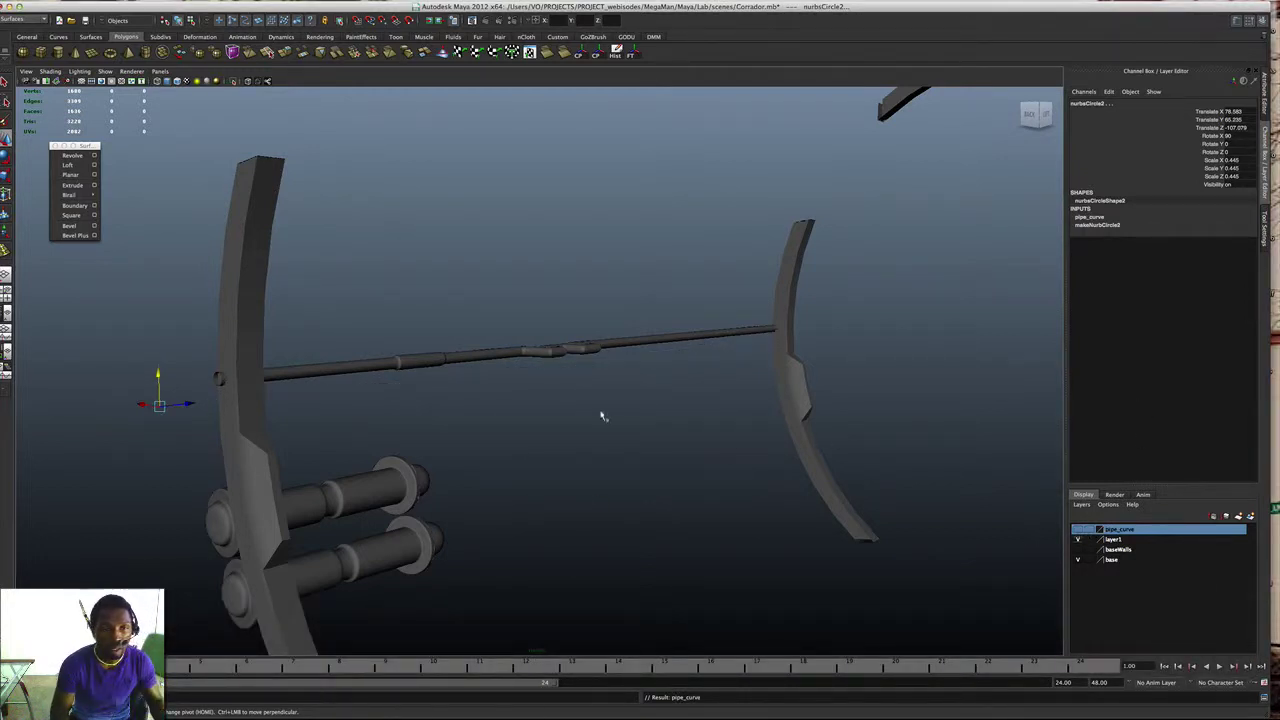
Step: Inspect the notches of the single pipe, and select and frame one pipe of the stacked row on the opposite wall for comparison
left_click_drag(560, 403, 568, 385, "alt")
scroll(568, 383, "up", 8)
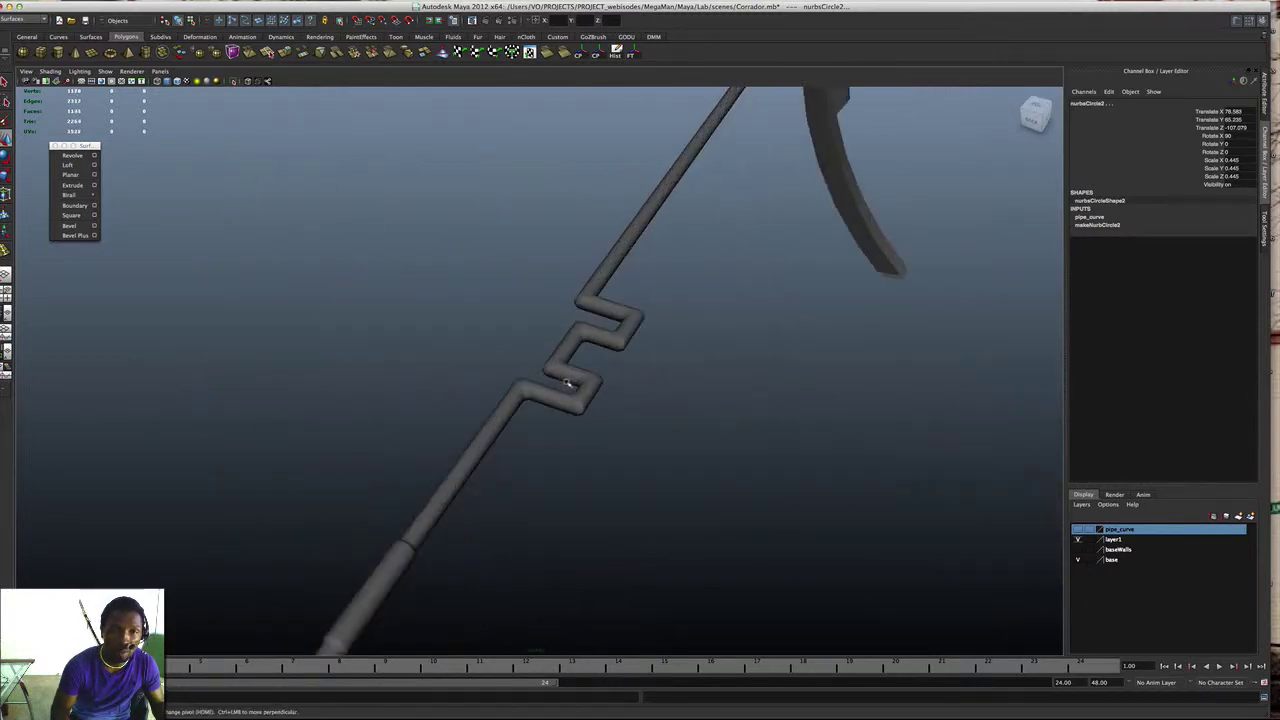
left_click(585, 378)
left_click_drag(580, 430, 283, 396, "alt")
left_click(382, 265)
key("f")
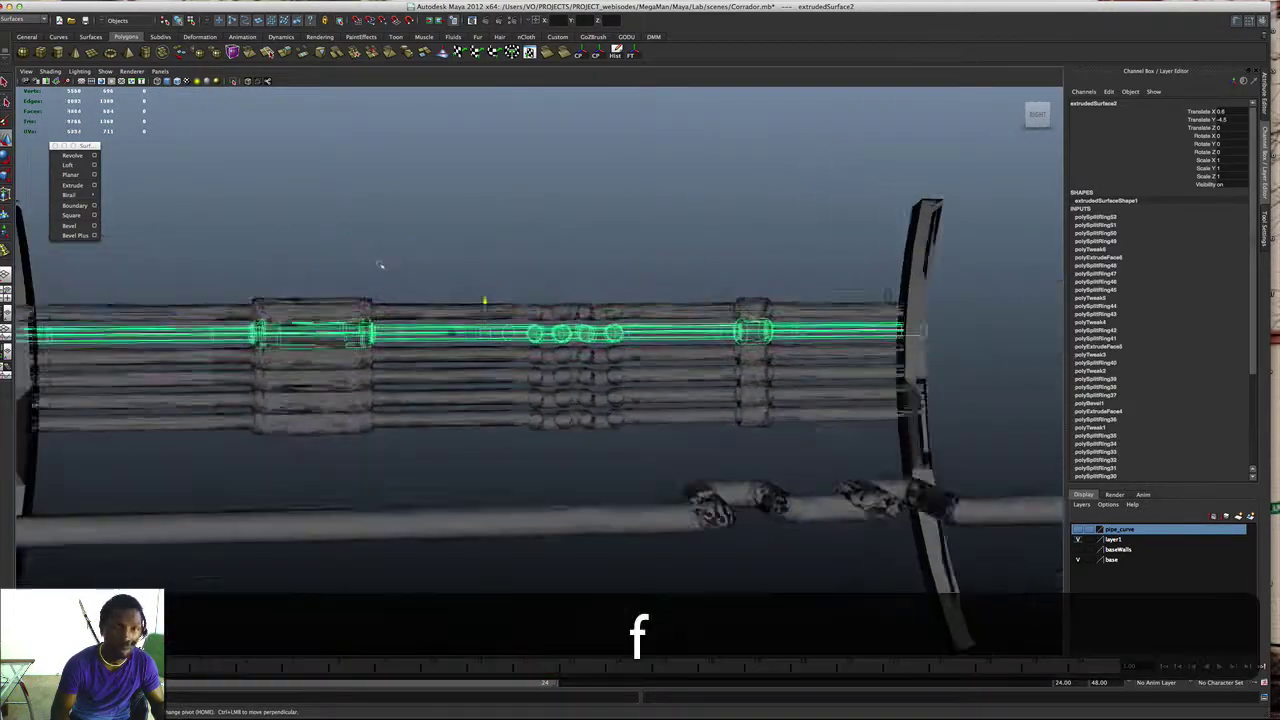
left_click_drag(446, 352, 458, 446, "alt")
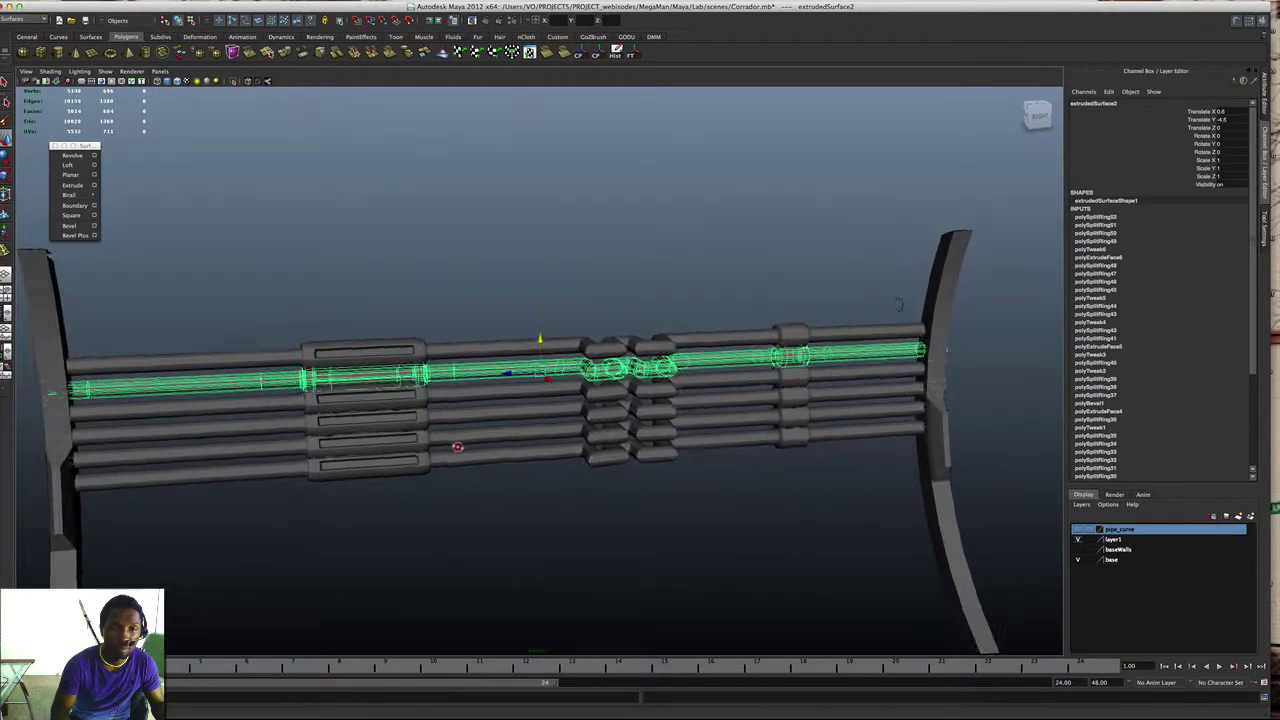
Step: Show the baseWalls layer again, clear the selection and examine the pipes on both walls from inside the corridor
left_click(1078, 550)
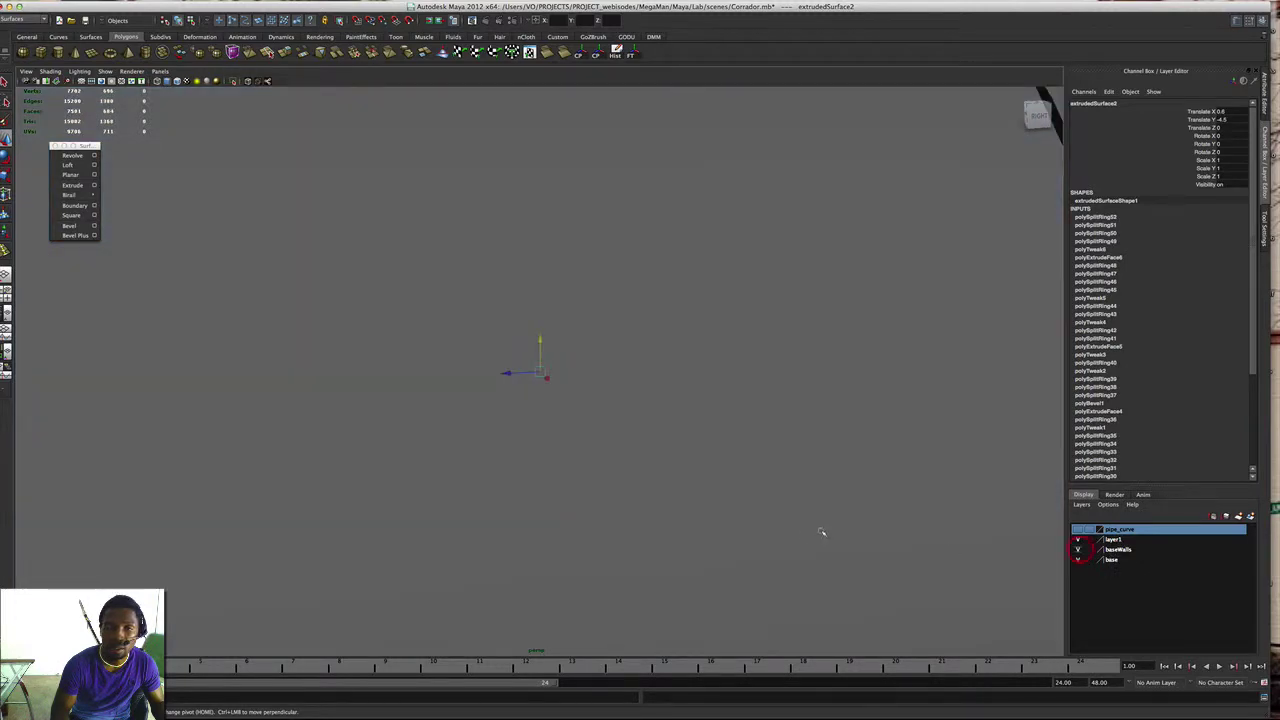
left_click_drag(823, 531, 631, 456, "alt")
left_click(770, 458)
right_click_drag(631, 456, 703, 411, "alt")
scroll(701, 409, "down", 3)
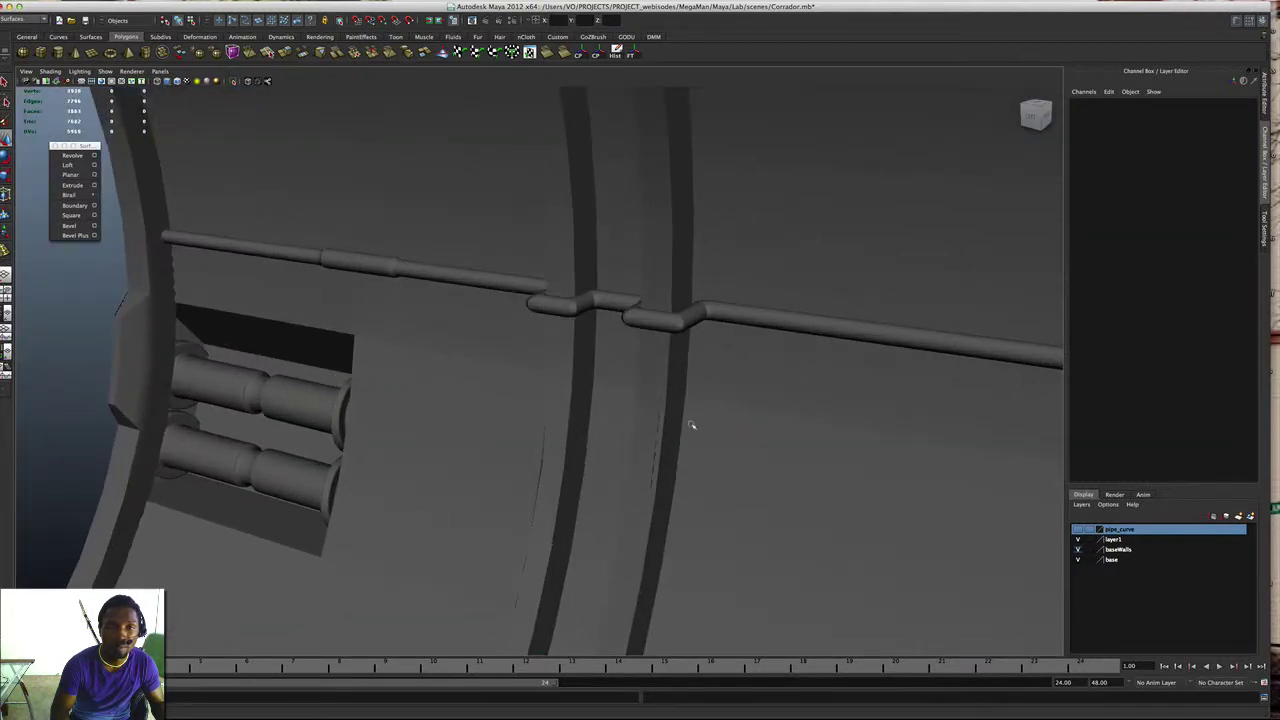
scroll(692, 426, "down", 3)
left_click_drag(686, 432, 586, 429, "alt")
scroll(584, 433, "down", 3)
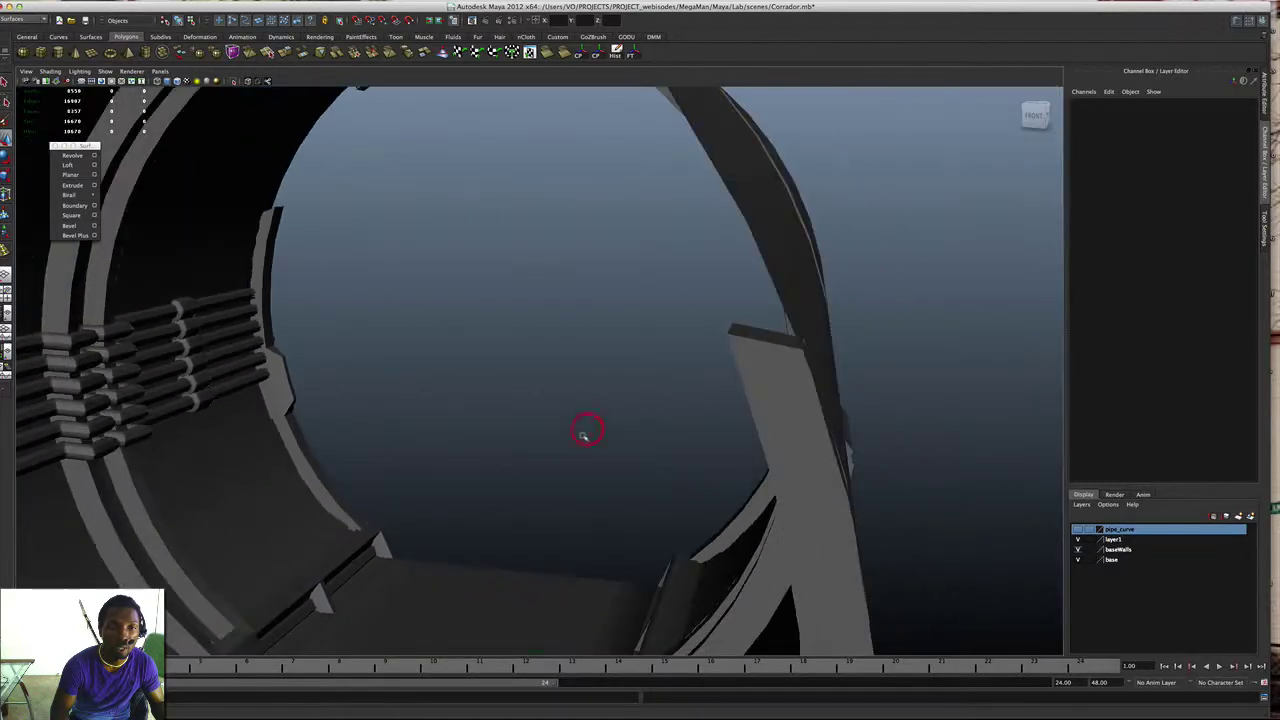
left_click_drag(526, 463, 646, 408, "alt")
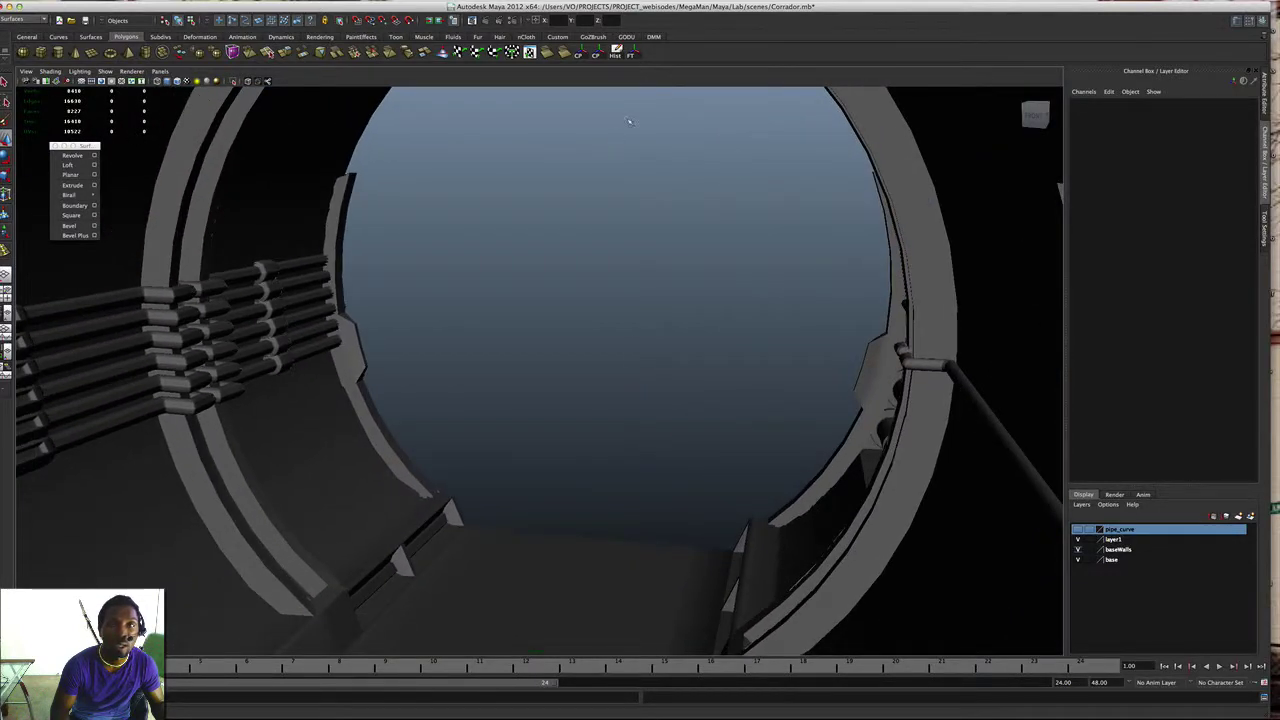